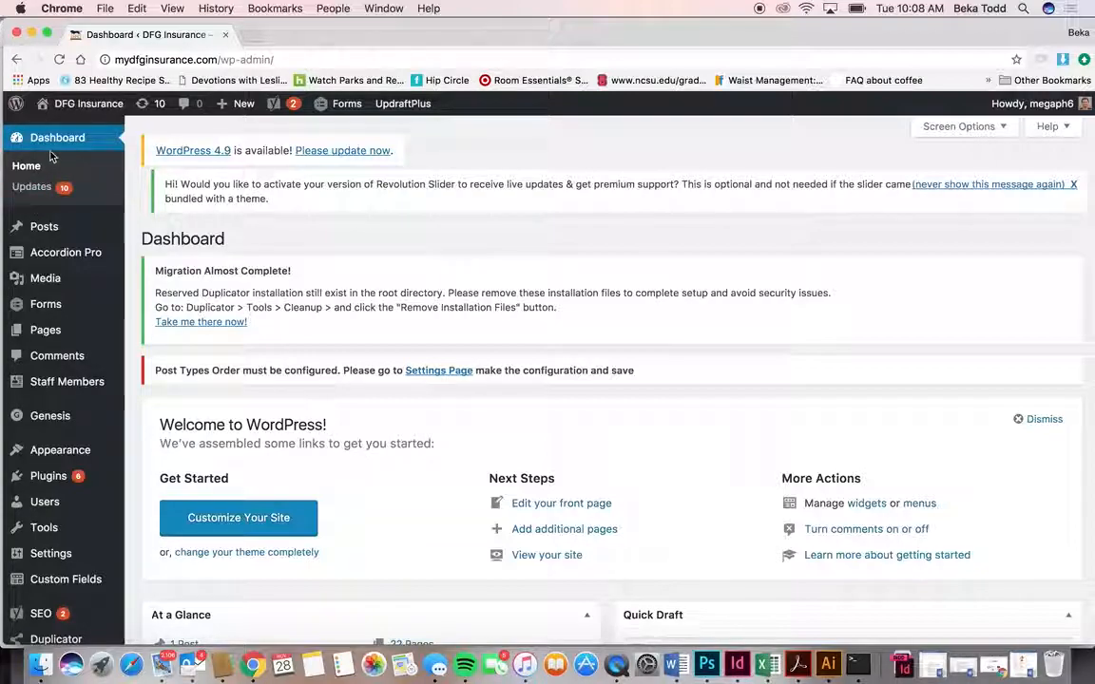
Look over the dashboard's admin sections and open the WordPress Updates page.
{"action": "scroll", "coordinate": [38, 446], "scroll_direction": "down", "scroll_amount": 5}
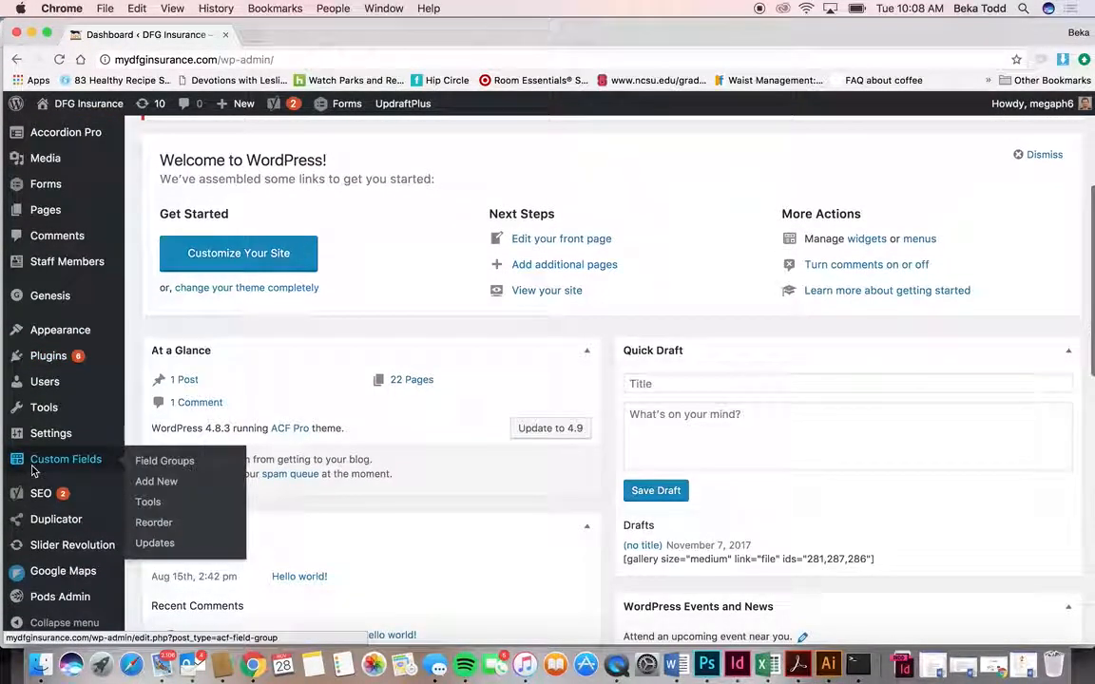
{"action": "scroll", "coordinate": [33, 471], "scroll_direction": "up", "scroll_amount": 5}
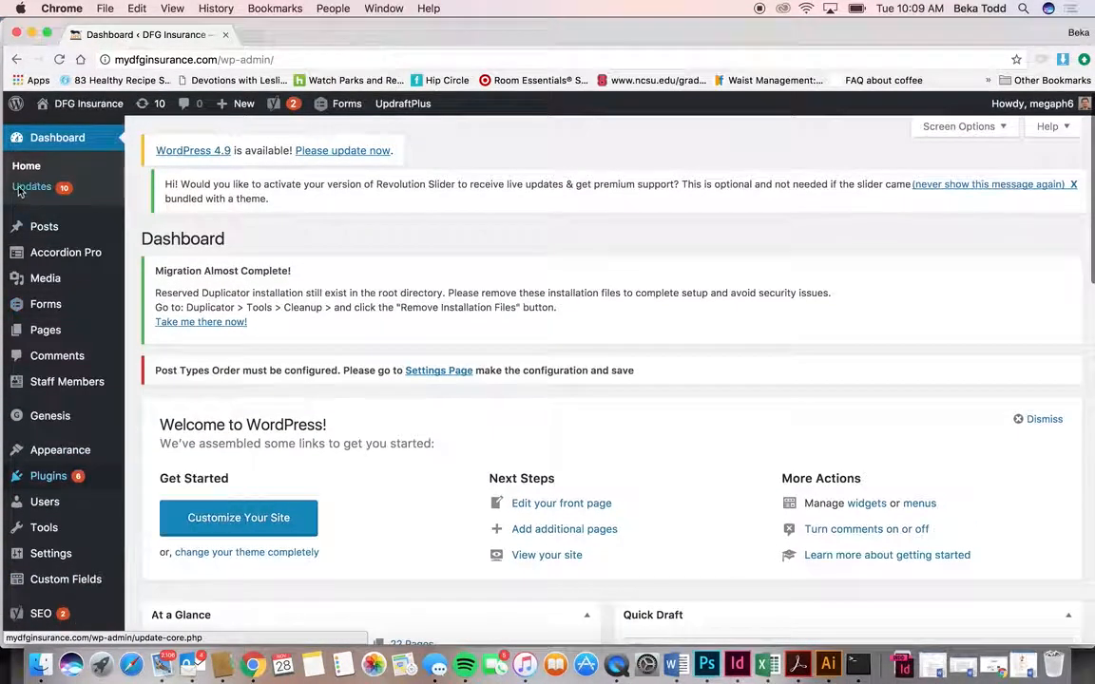
{"action": "mouse_move", "coordinate": [41, 297]}
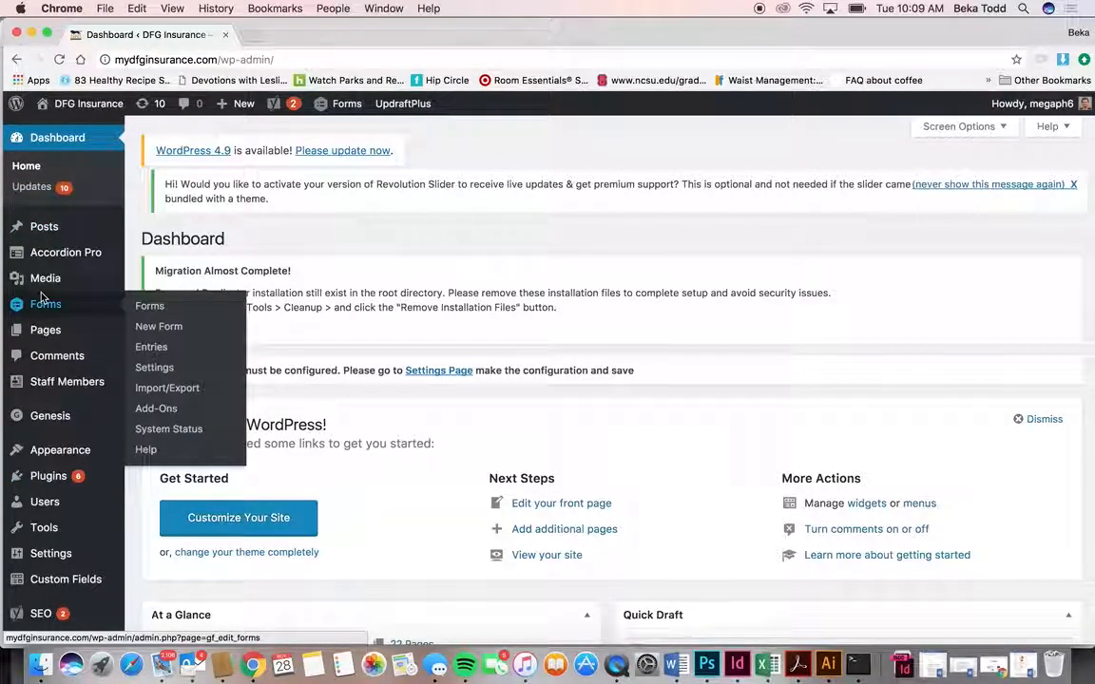
{"action": "left_click", "coordinate": [33, 187]}
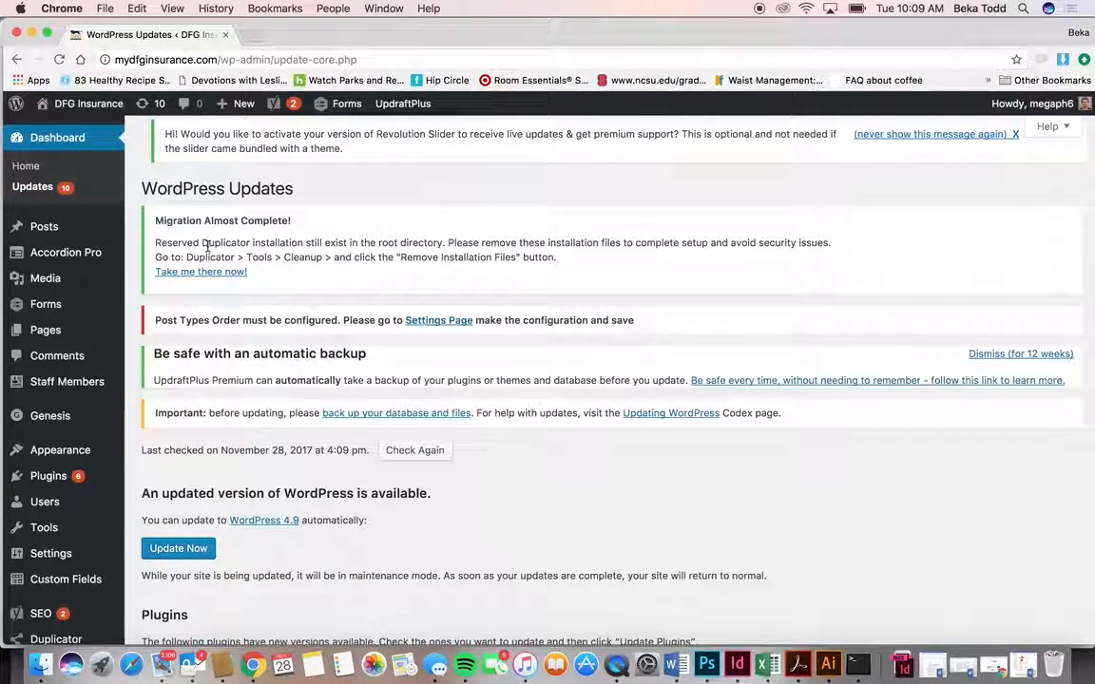
{"action": "left_click", "coordinate": [52, 189]}
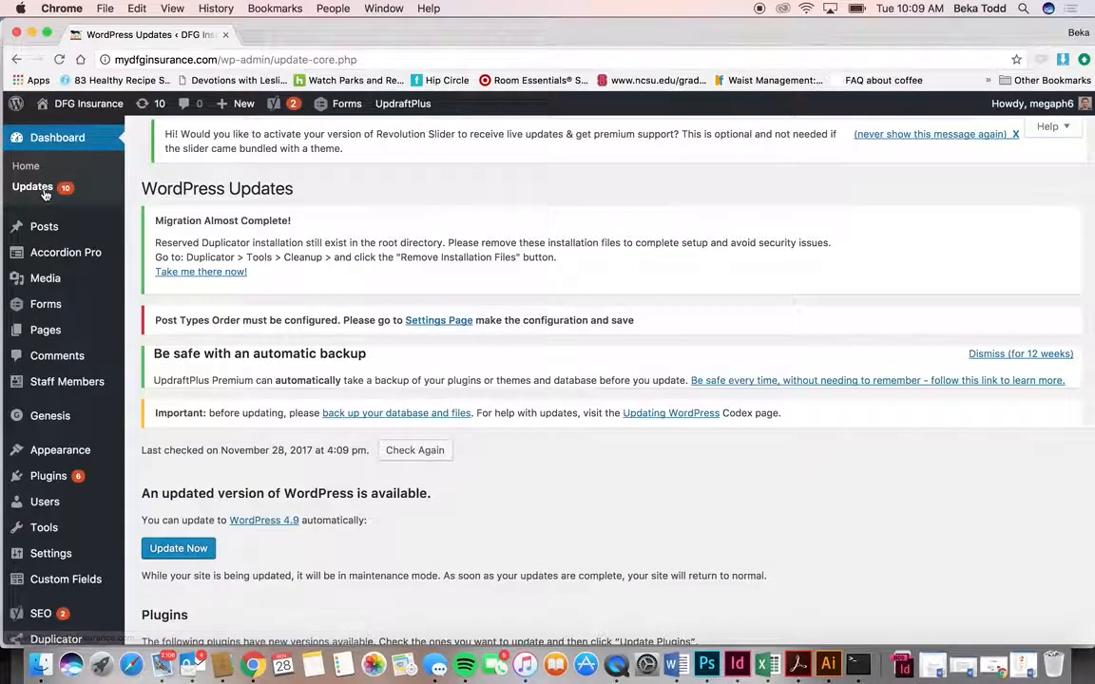
Select all plugins that have new versions available on the WordPress Updates page.
{"action": "scroll", "coordinate": [220, 327], "scroll_direction": "down", "scroll_amount": 5}
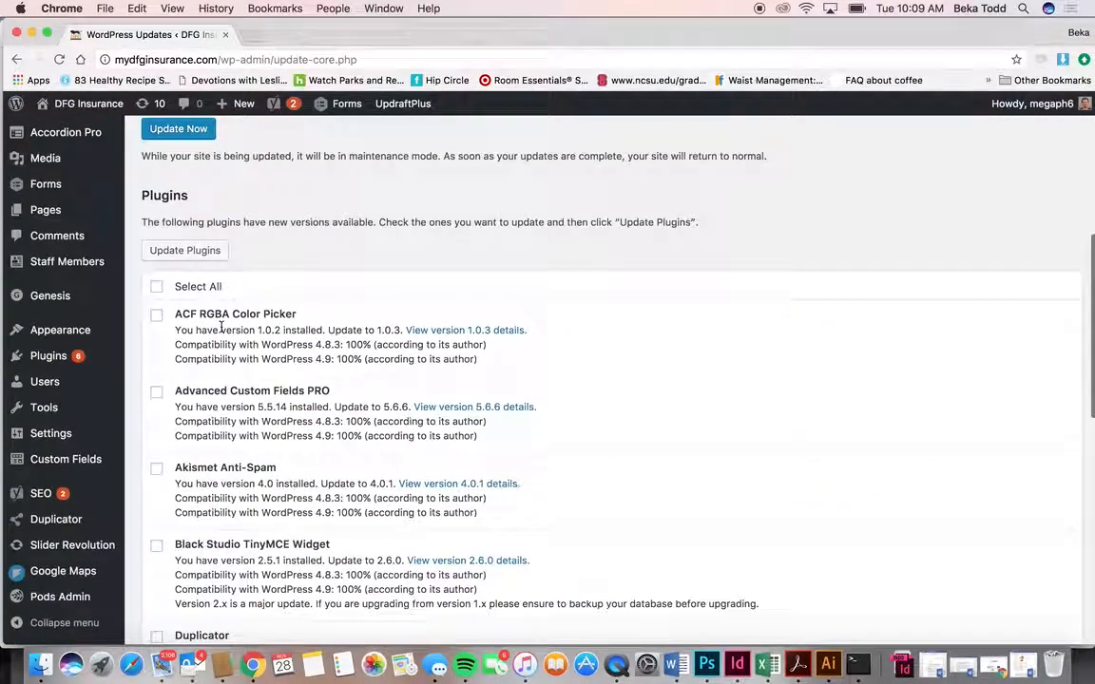
{"action": "left_click", "coordinate": [155, 287]}
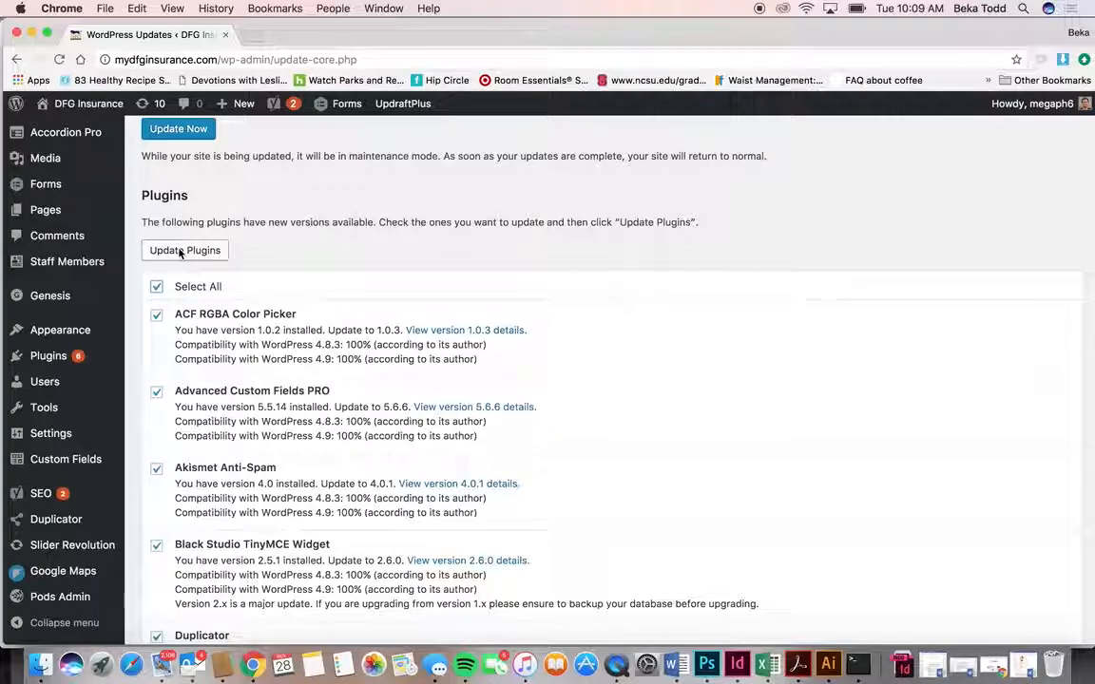
{"action": "scroll", "coordinate": [304, 252], "scroll_direction": "down", "scroll_amount": 2}
{"action": "scroll", "coordinate": [303, 252], "scroll_direction": "up", "scroll_amount": 6}
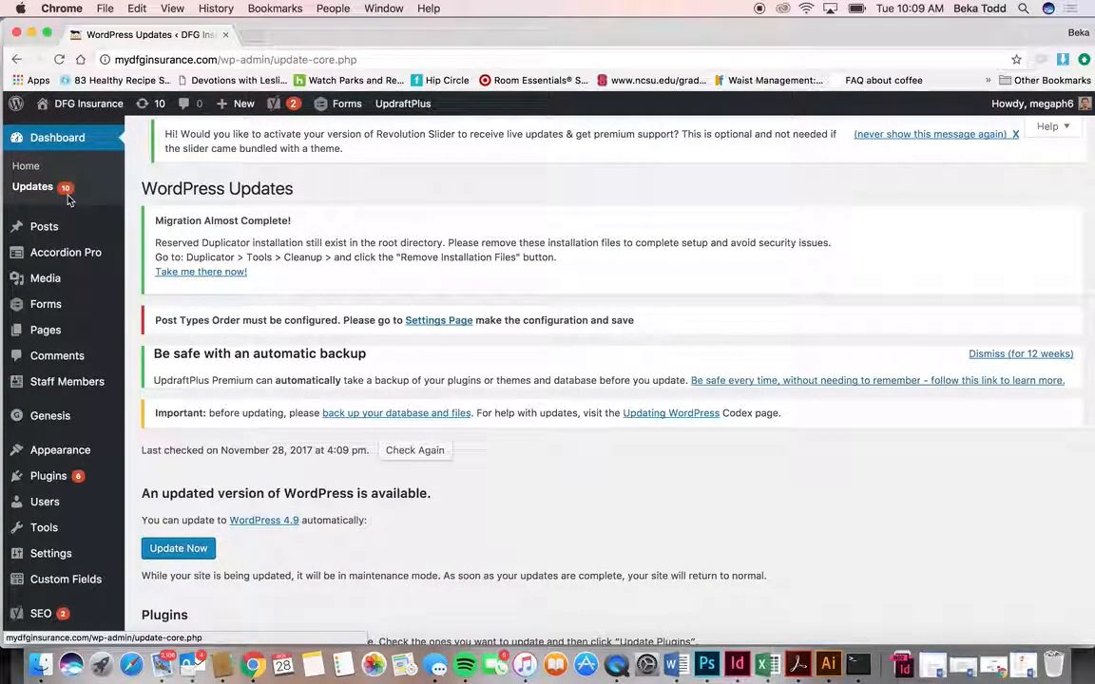
Open the list of all posts and open the live DFG Insurance site in a new browser tab.
{"action": "mouse_move", "coordinate": [45, 220]}
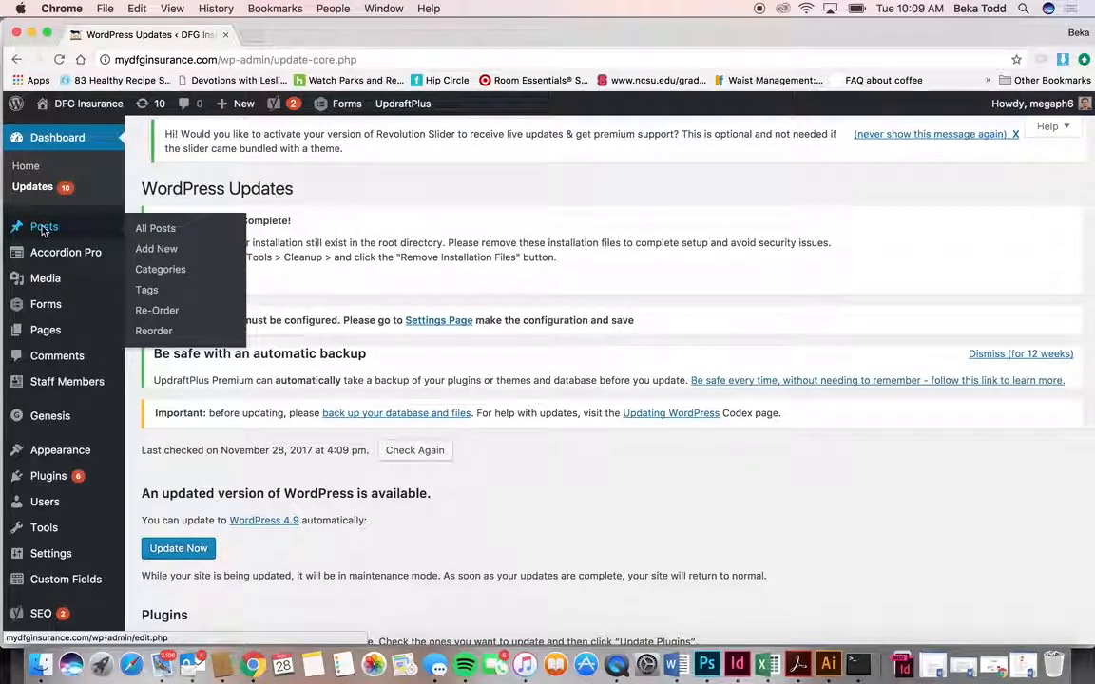
{"action": "left_click", "coordinate": [43, 228]}
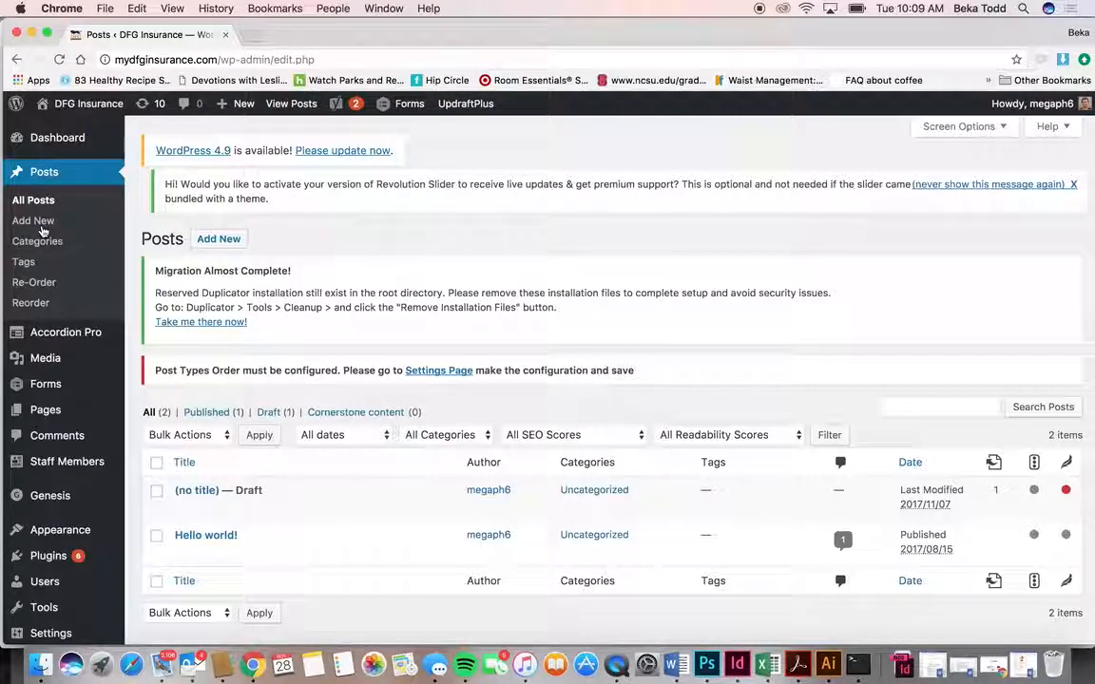
{"action": "right_click", "coordinate": [99, 111]}
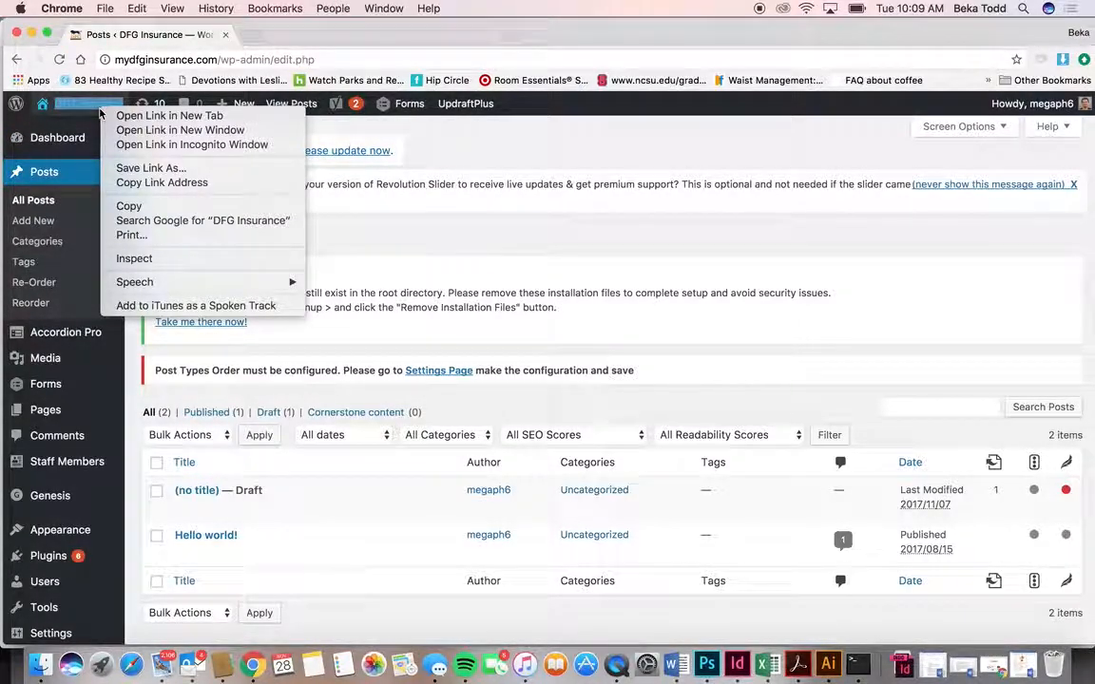
{"action": "left_click", "coordinate": [141, 115]}
{"action": "left_click", "coordinate": [261, 35]}
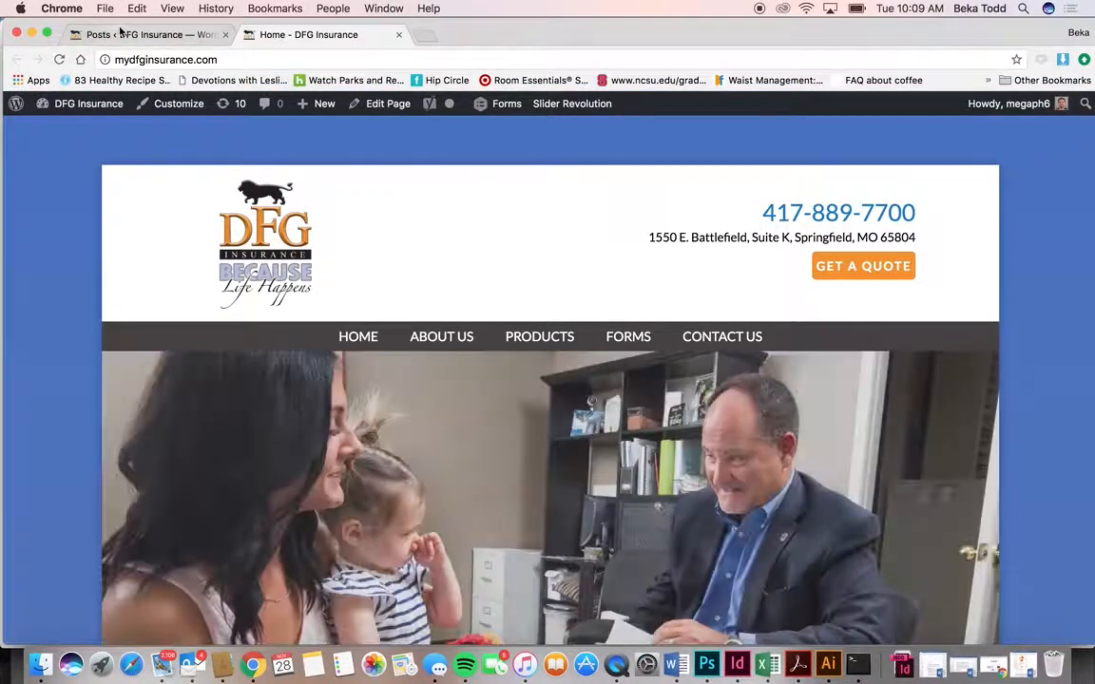
Return to the site admin and open the Life Insurance Types accordion in Accordion Pro for editing.
{"action": "left_click", "coordinate": [143, 34]}
{"action": "mouse_move", "coordinate": [65, 339]}
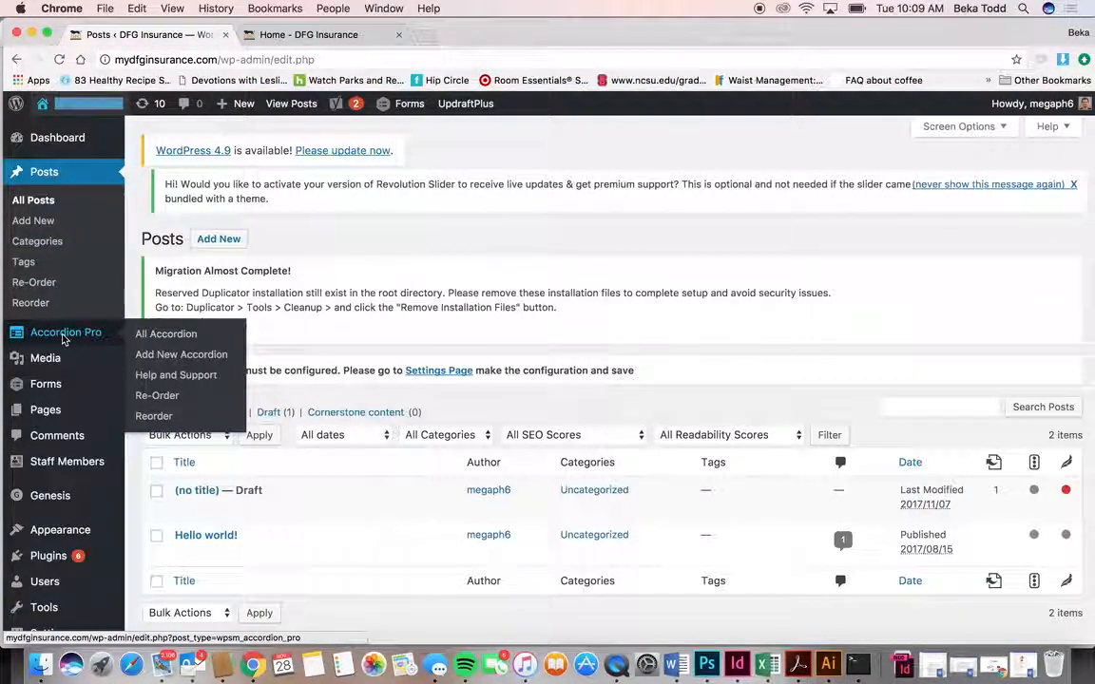
{"action": "left_click", "coordinate": [65, 339]}
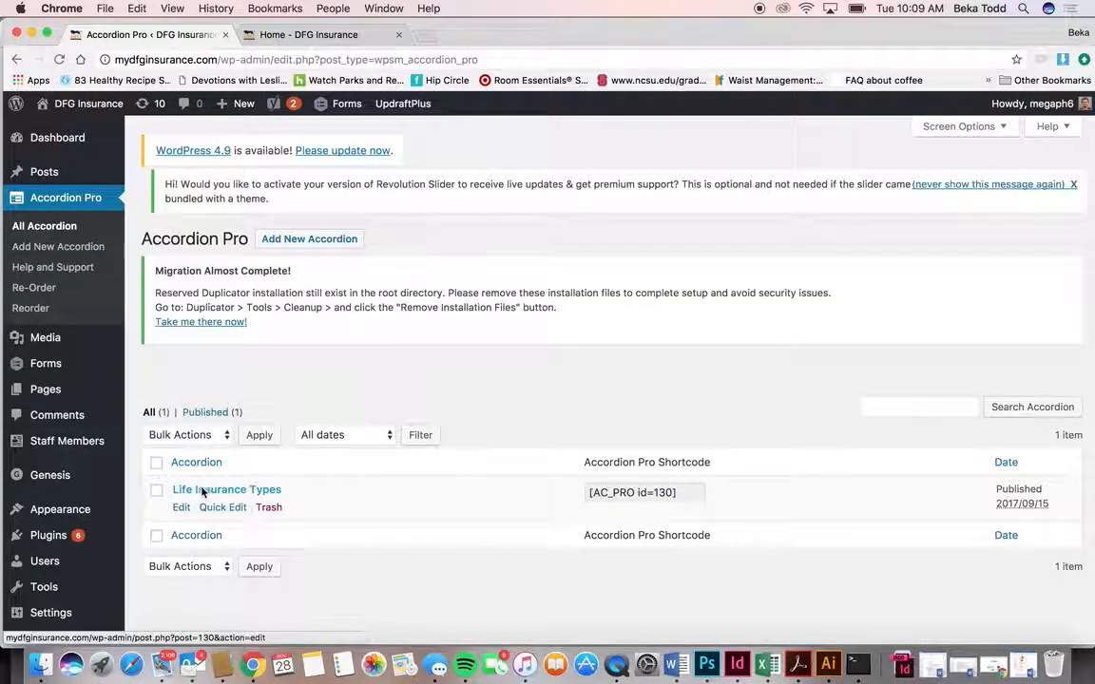
{"action": "left_click", "coordinate": [206, 491]}
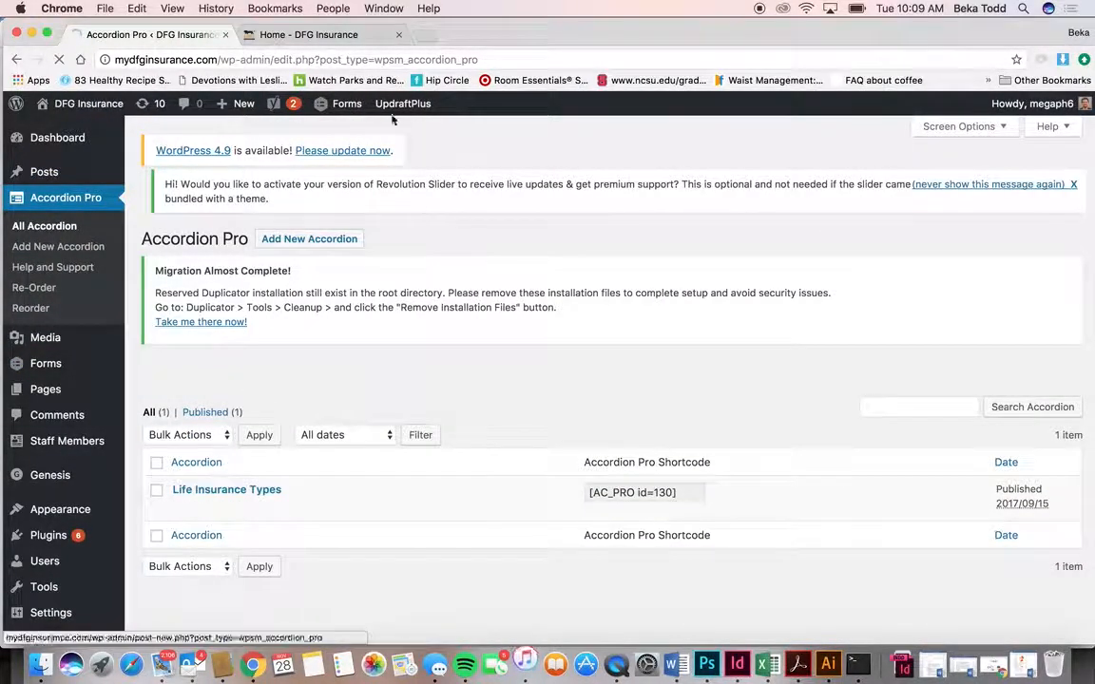
Switch to the live site and open the Life Insurance page from its products.
{"action": "left_click", "coordinate": [342, 34]}
{"action": "mouse_move", "coordinate": [453, 340]}
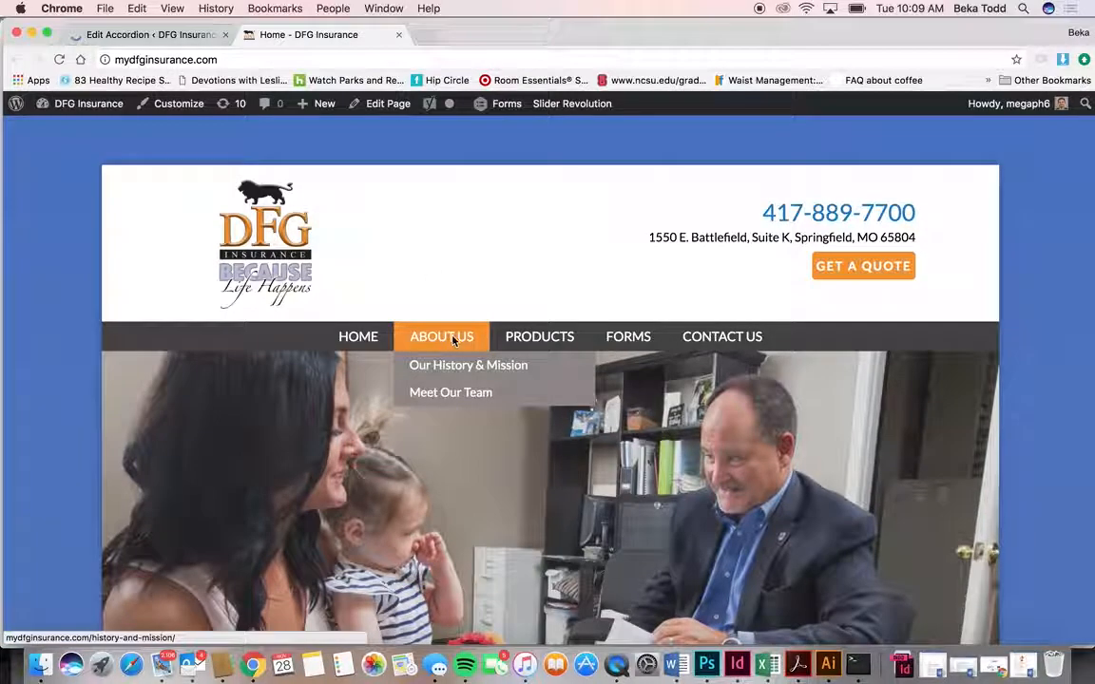
{"action": "mouse_move", "coordinate": [532, 337]}
{"action": "left_click", "coordinate": [526, 367]}
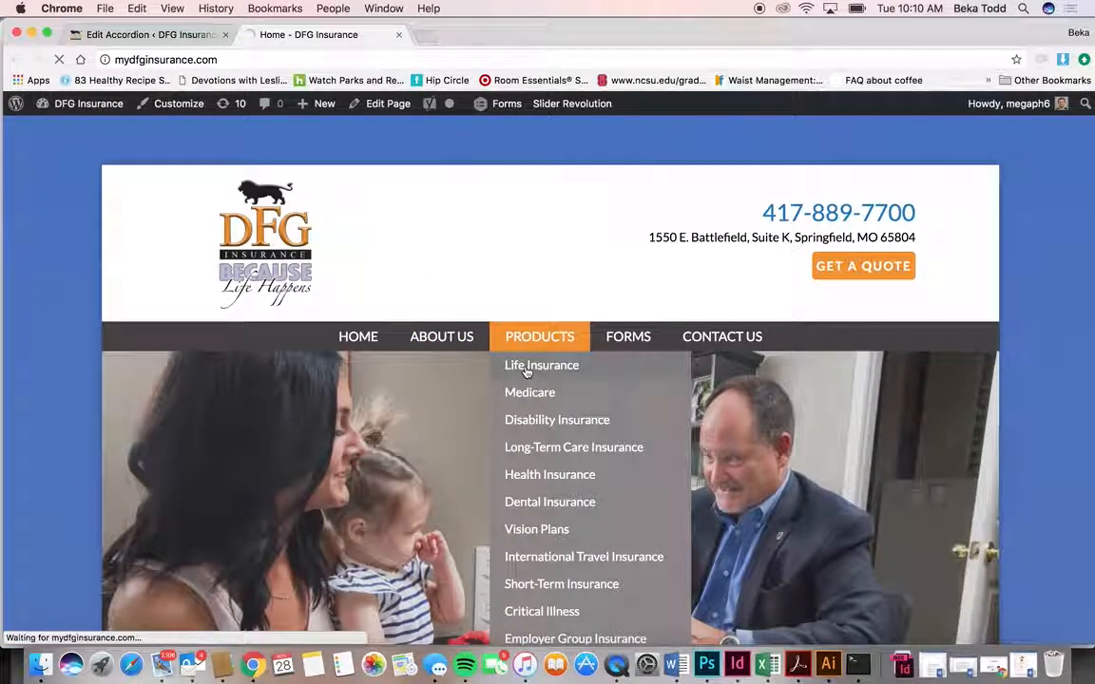
Expand the Guaranteed Issue Life Insurance and Final Expense / Whole Life accordion sections on the live page.
{"action": "scroll", "coordinate": [526, 372], "scroll_direction": "down", "scroll_amount": 5}
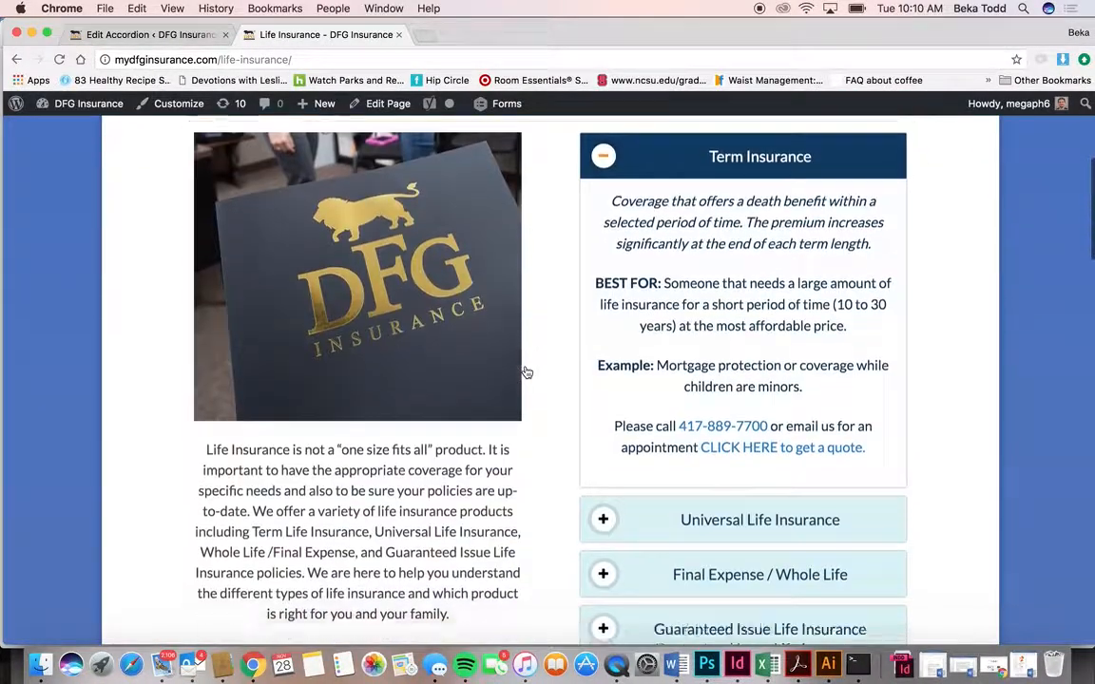
{"action": "scroll", "coordinate": [525, 371], "scroll_direction": "down", "scroll_amount": 3}
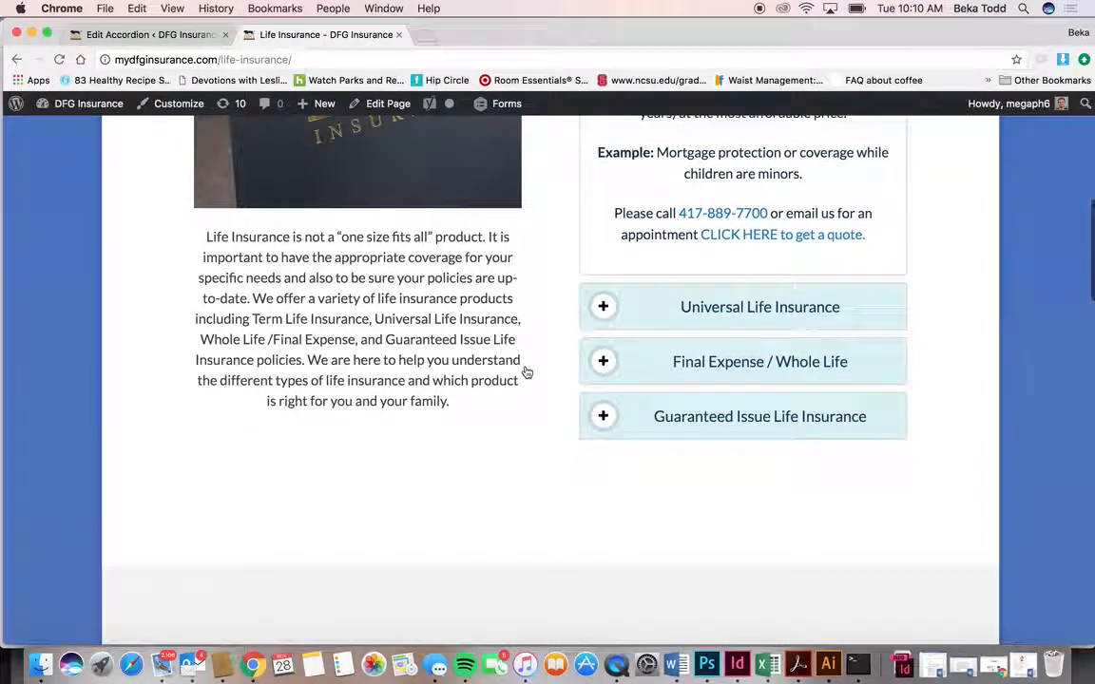
{"action": "left_click", "coordinate": [606, 415]}
{"action": "scroll", "coordinate": [613, 285], "scroll_direction": "up", "scroll_amount": 4}
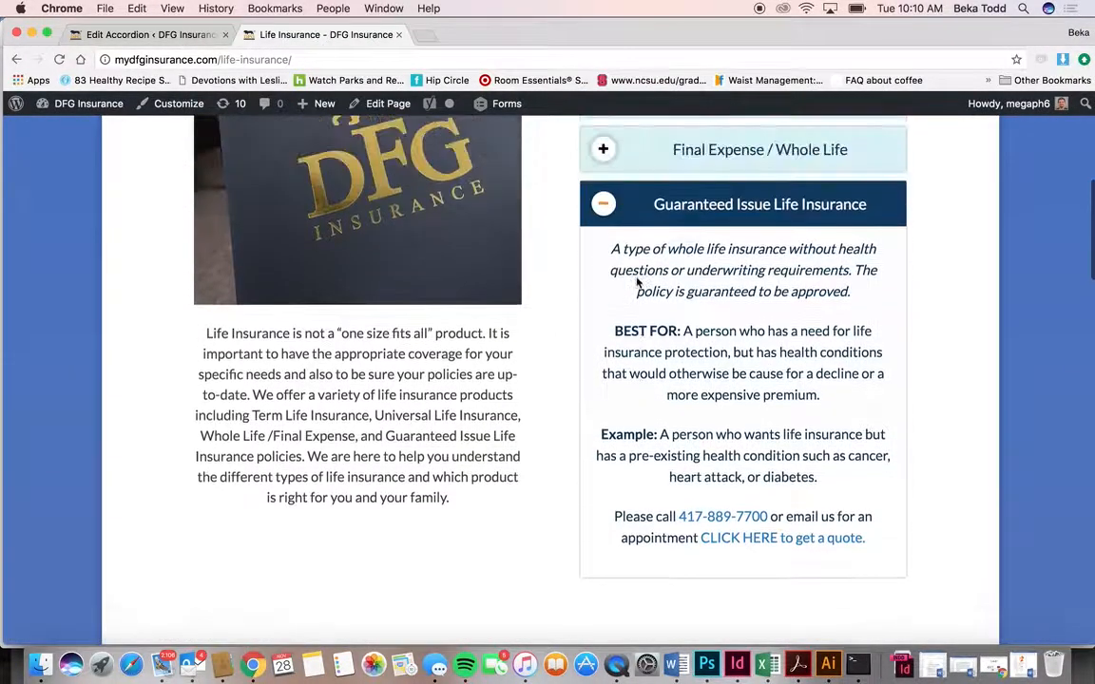
{"action": "left_click", "coordinate": [613, 217]}
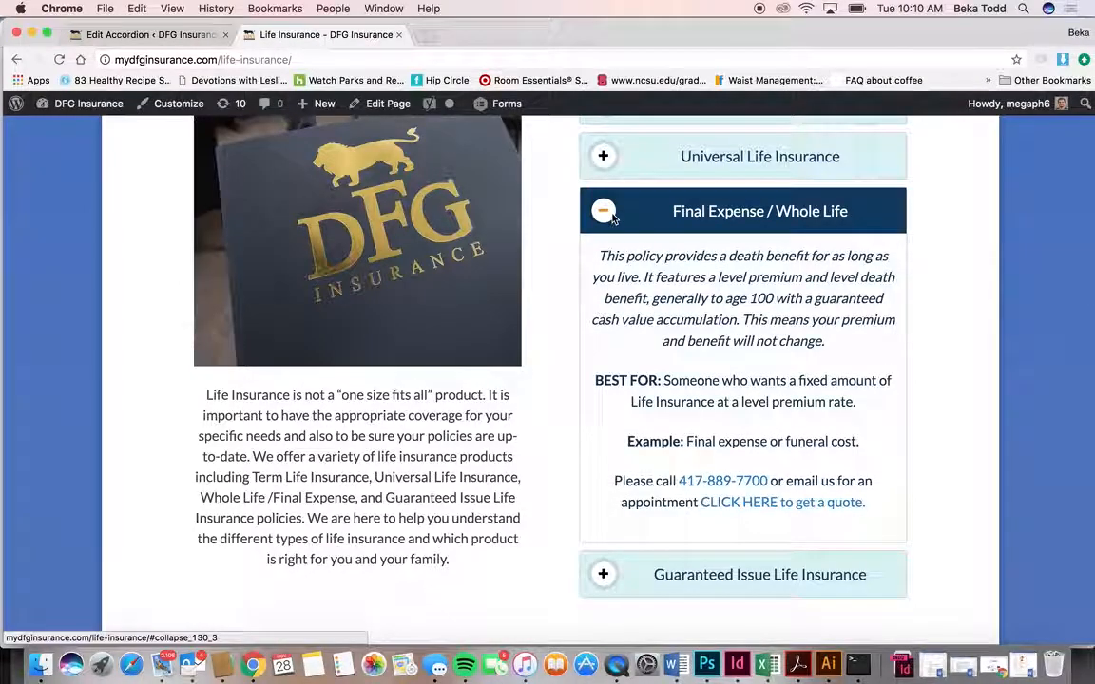
Check the accordion's edit page, then expand the Universal Life Insurance and Term Insurance sections on the live page.
{"action": "left_click", "coordinate": [168, 38]}
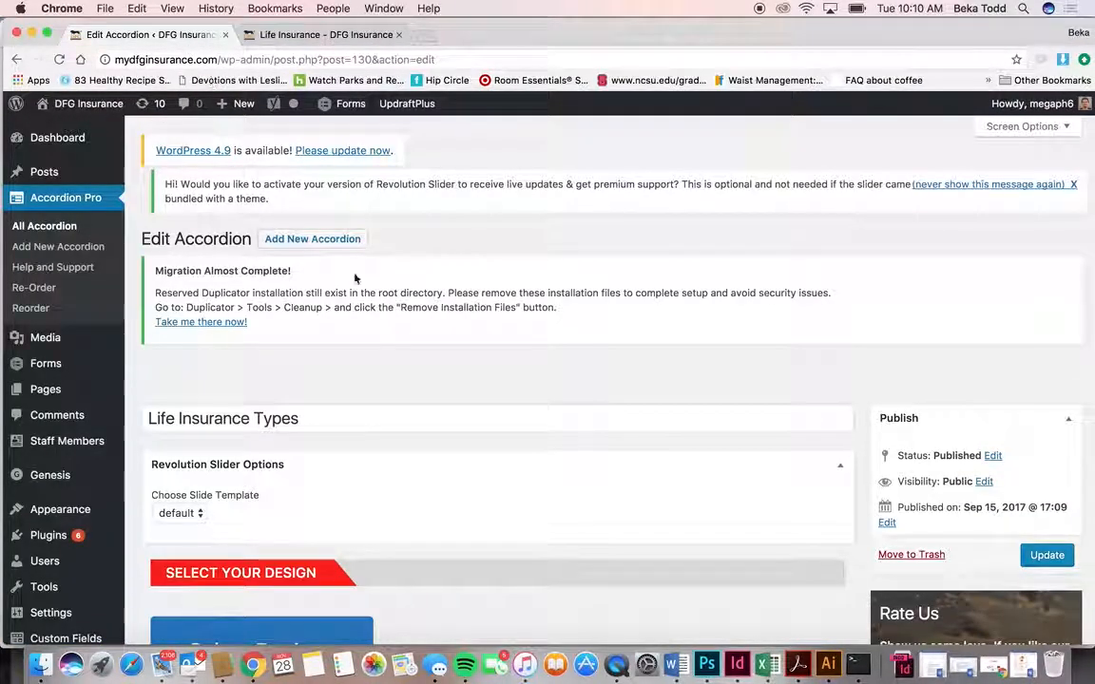
{"action": "scroll", "coordinate": [342, 266], "scroll_direction": "down", "scroll_amount": 1}
{"action": "left_click", "coordinate": [326, 35]}
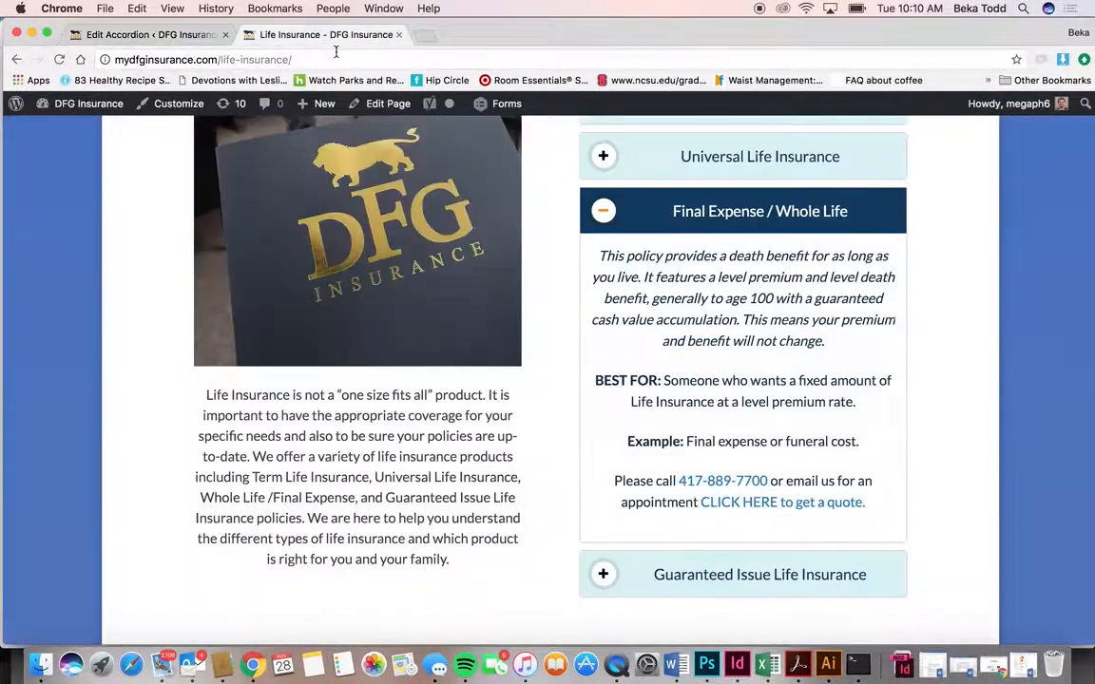
{"action": "scroll", "coordinate": [613, 342], "scroll_direction": "up", "scroll_amount": 3}
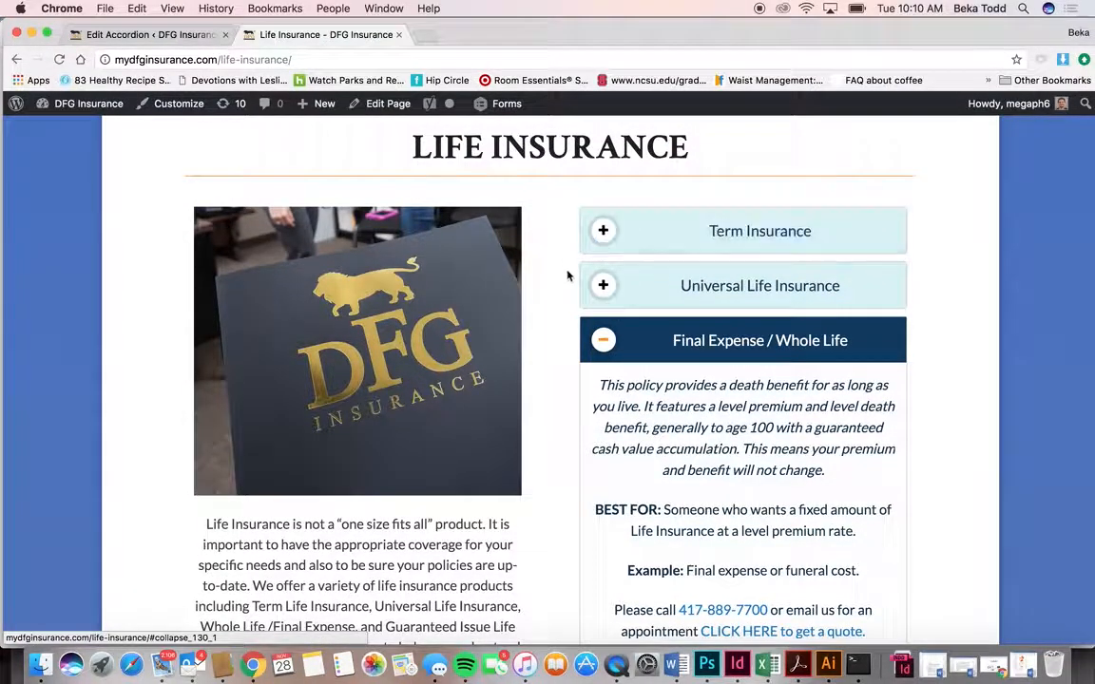
{"action": "left_click", "coordinate": [604, 287]}
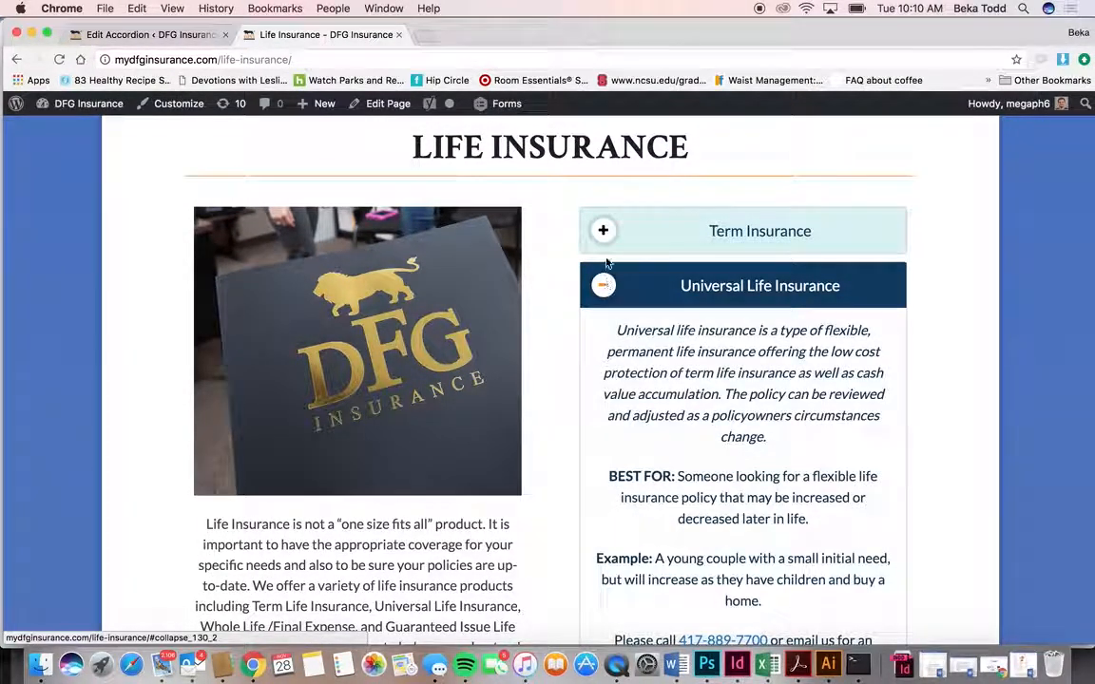
{"action": "left_click", "coordinate": [602, 234]}
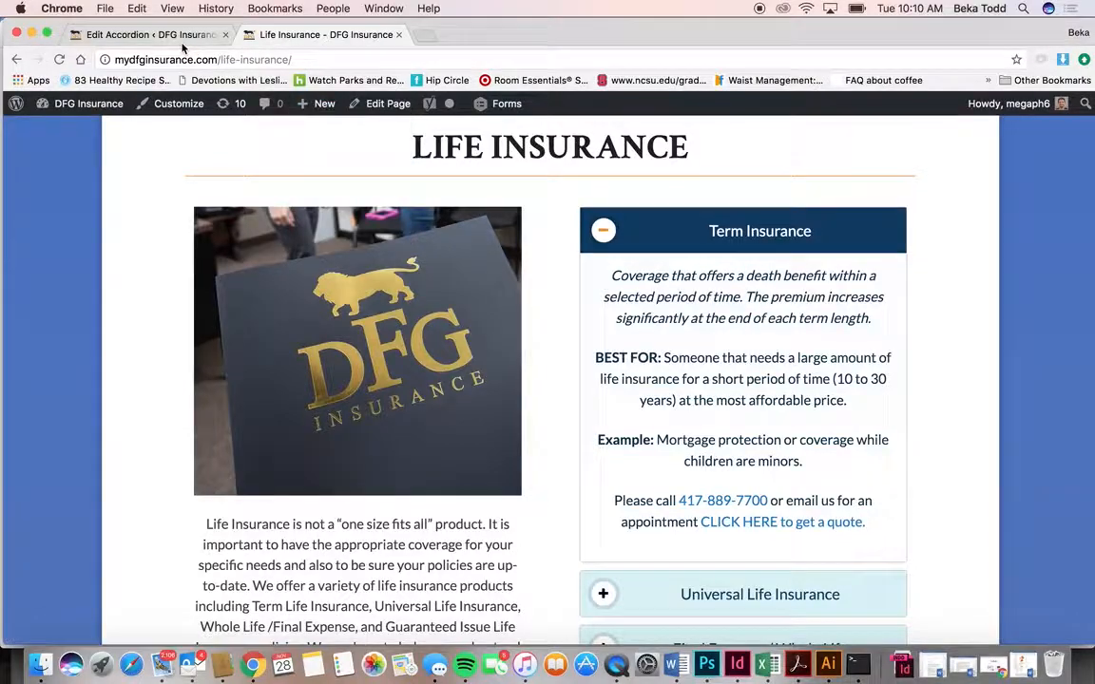
Examine the Term Insurance item's title, description and image settings on the accordion's edit page.
{"action": "left_click", "coordinate": [147, 34]}
{"action": "scroll", "coordinate": [498, 353], "scroll_direction": "down", "scroll_amount": 10}
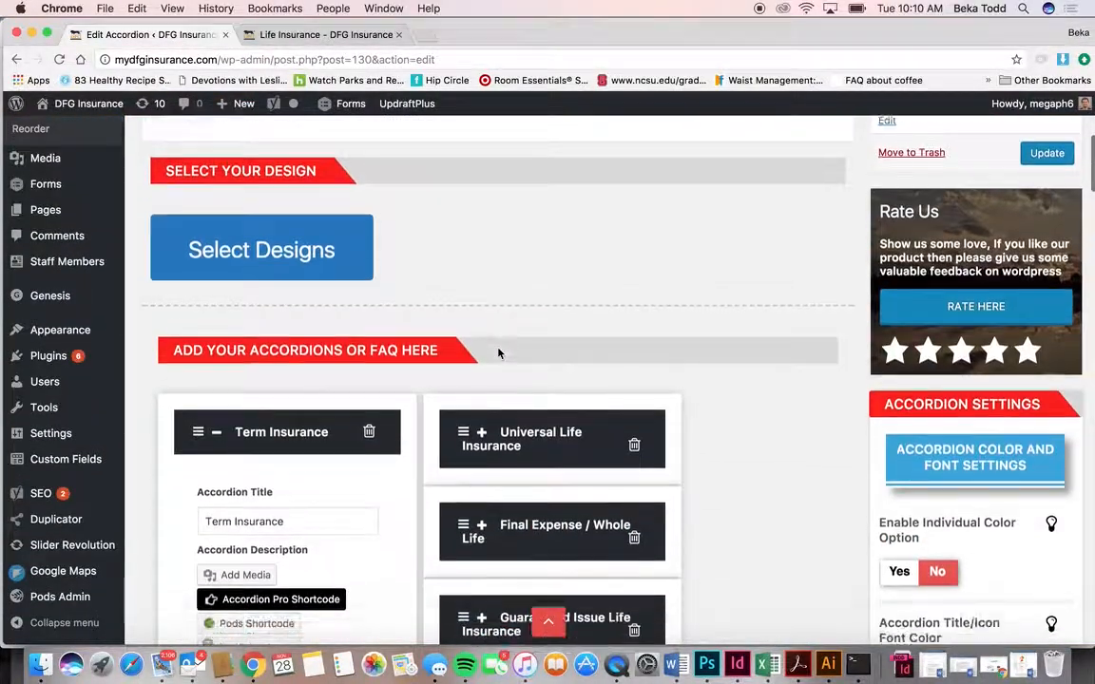
{"action": "scroll", "coordinate": [498, 352], "scroll_direction": "down", "scroll_amount": 2}
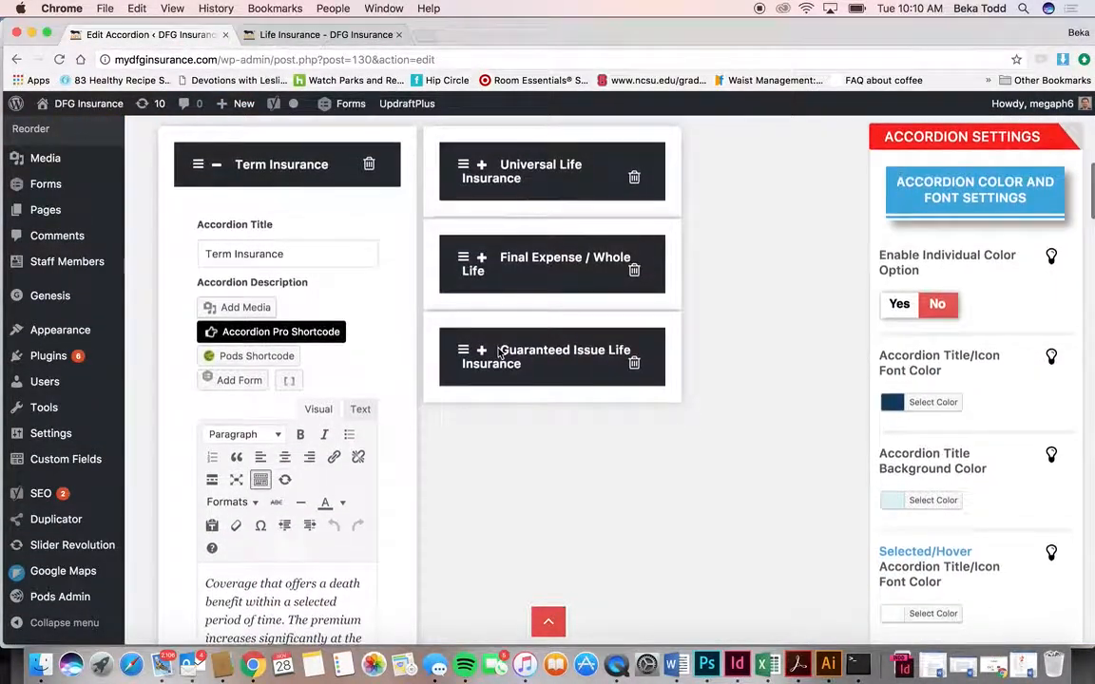
{"action": "scroll", "coordinate": [498, 353], "scroll_direction": "down", "scroll_amount": 2}
{"action": "scroll", "coordinate": [498, 353], "scroll_direction": "up", "scroll_amount": 3}
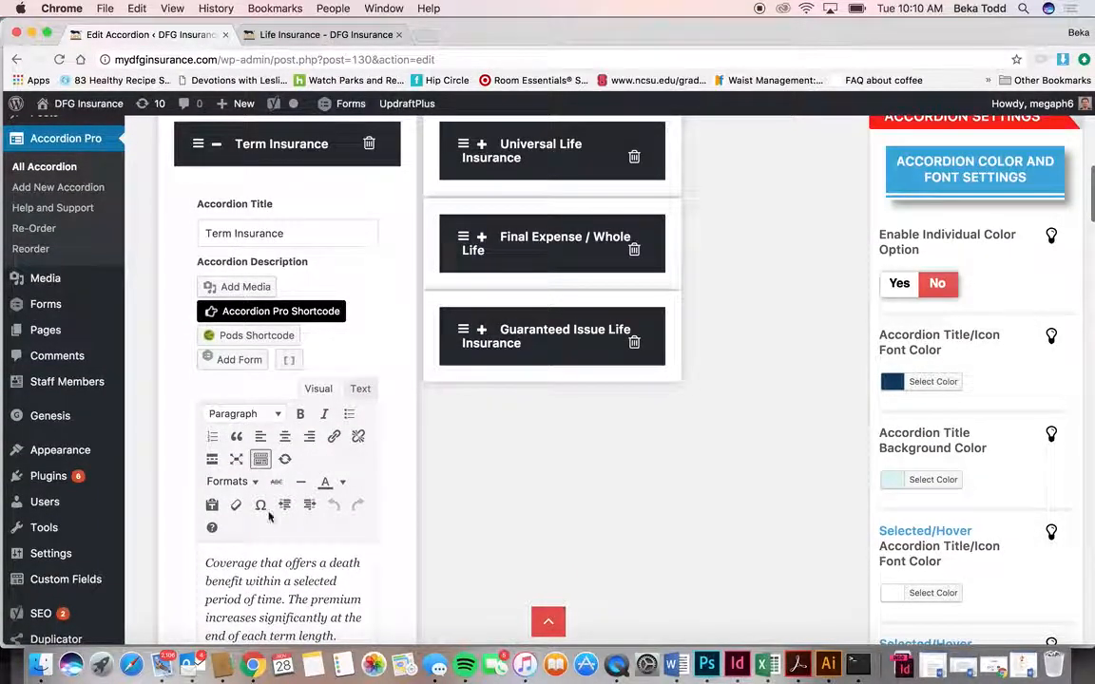
{"action": "scroll", "coordinate": [275, 597], "scroll_direction": "down", "scroll_amount": 3}
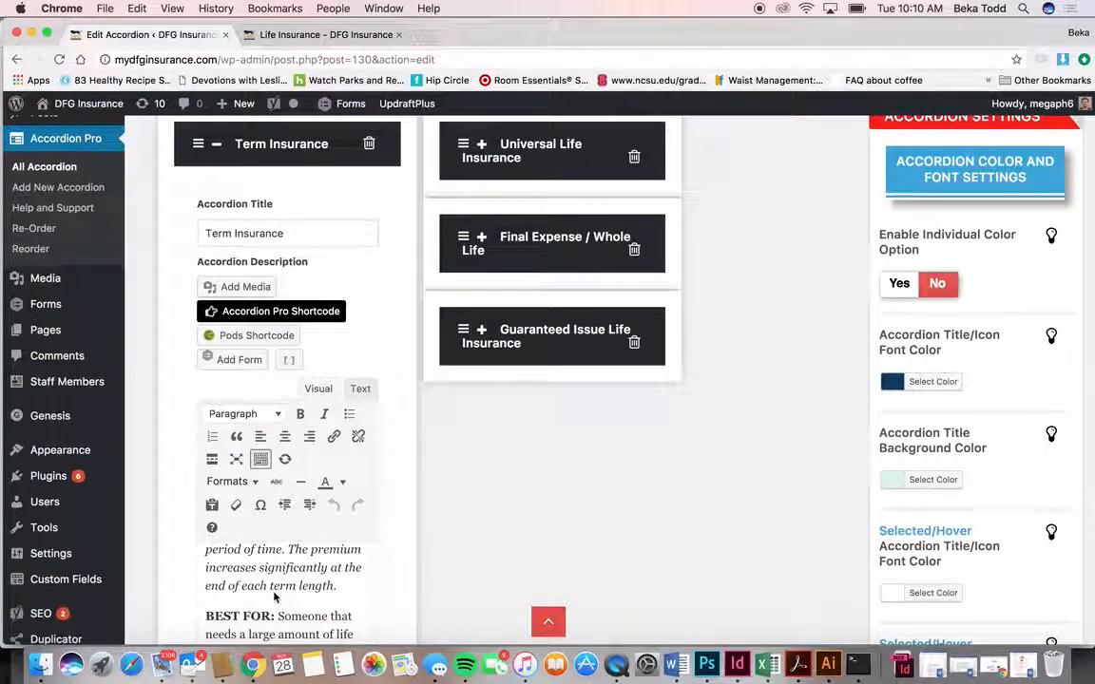
{"action": "scroll", "coordinate": [275, 597], "scroll_direction": "down", "scroll_amount": 6}
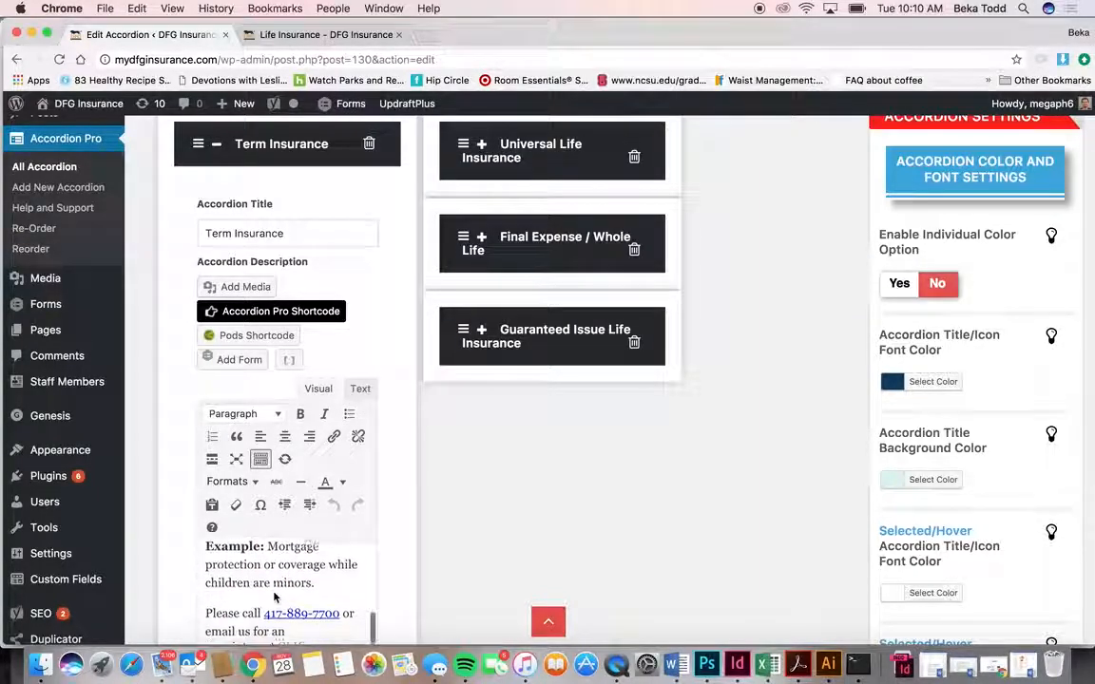
{"action": "scroll", "coordinate": [274, 597], "scroll_direction": "down", "scroll_amount": 1}
{"action": "scroll", "coordinate": [283, 525], "scroll_direction": "down", "scroll_amount": 2}
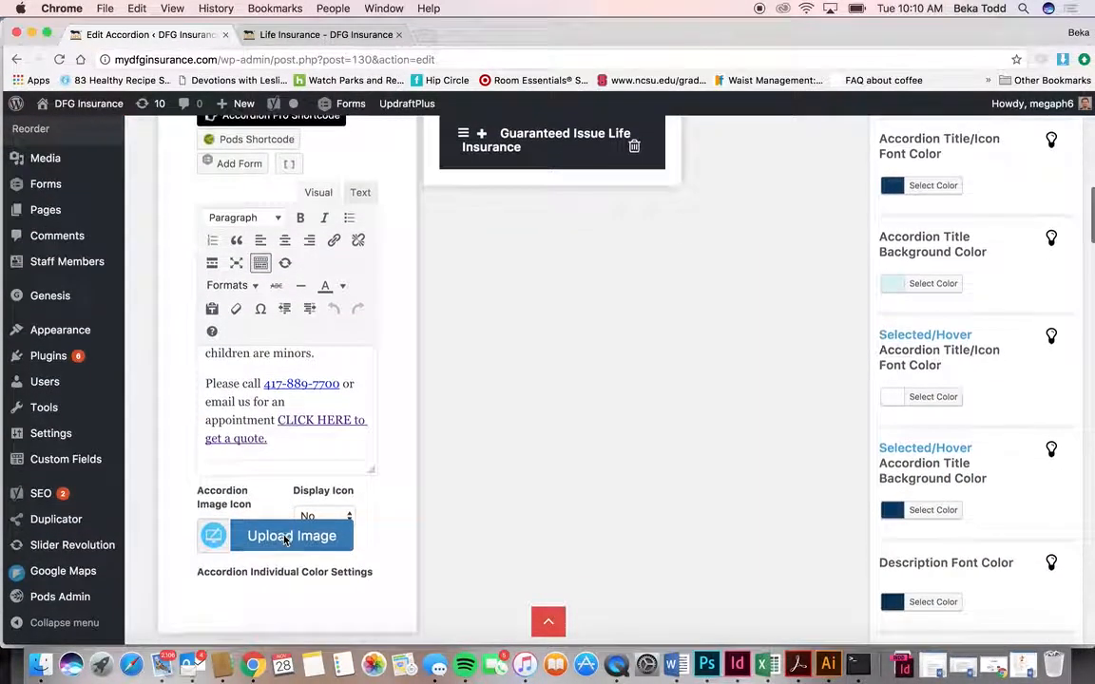
View the Term Insurance description as HTML, enlarge its editing box, and return to the visual view.
{"action": "left_click", "coordinate": [360, 192]}
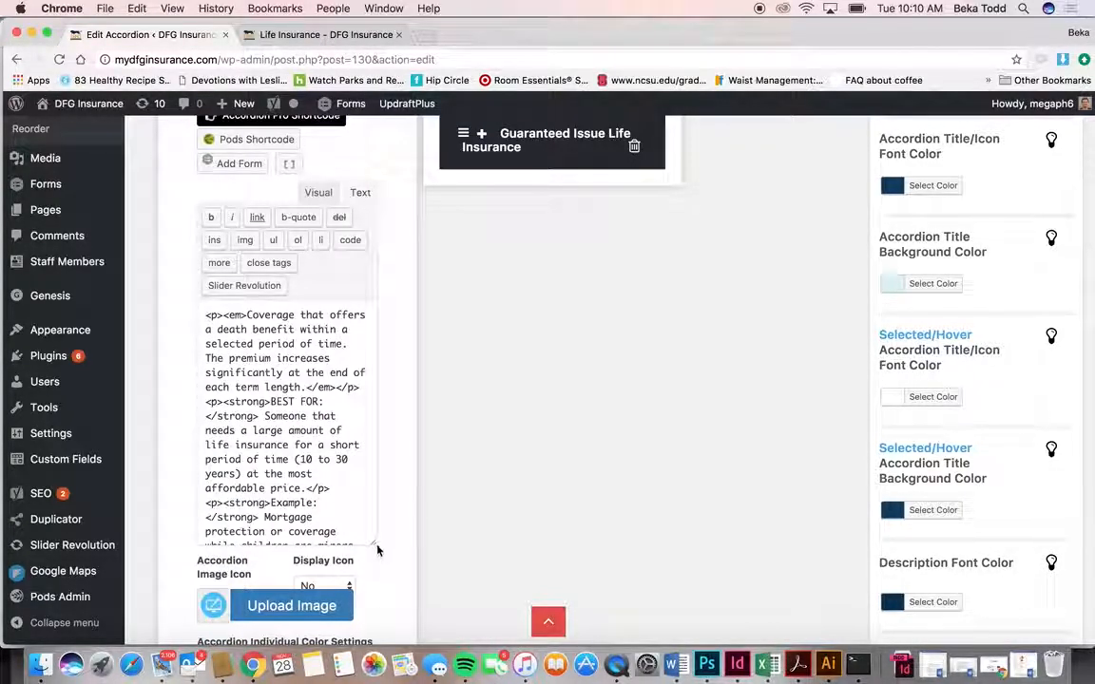
{"action": "left_click_drag", "start_coordinate": [374, 545], "coordinate": [409, 619]}
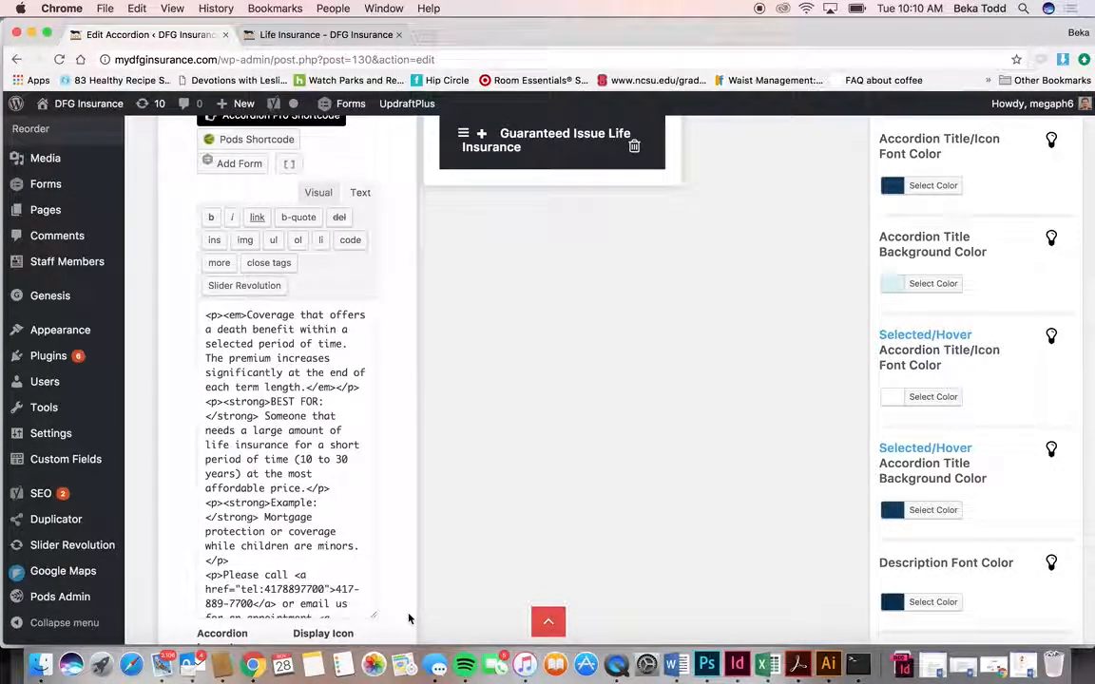
{"action": "left_click", "coordinate": [318, 193]}
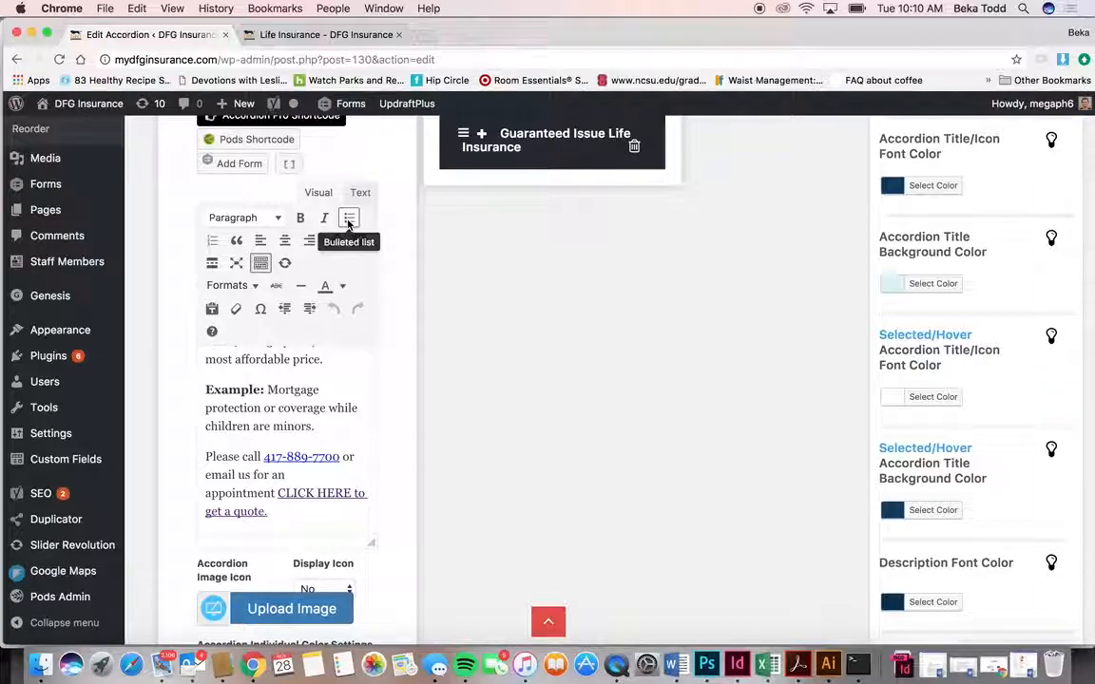
Check the paragraph and heading formats available for the Term Insurance description, close the list unchanged, and review the description text.
{"action": "left_click", "coordinate": [253, 221]}
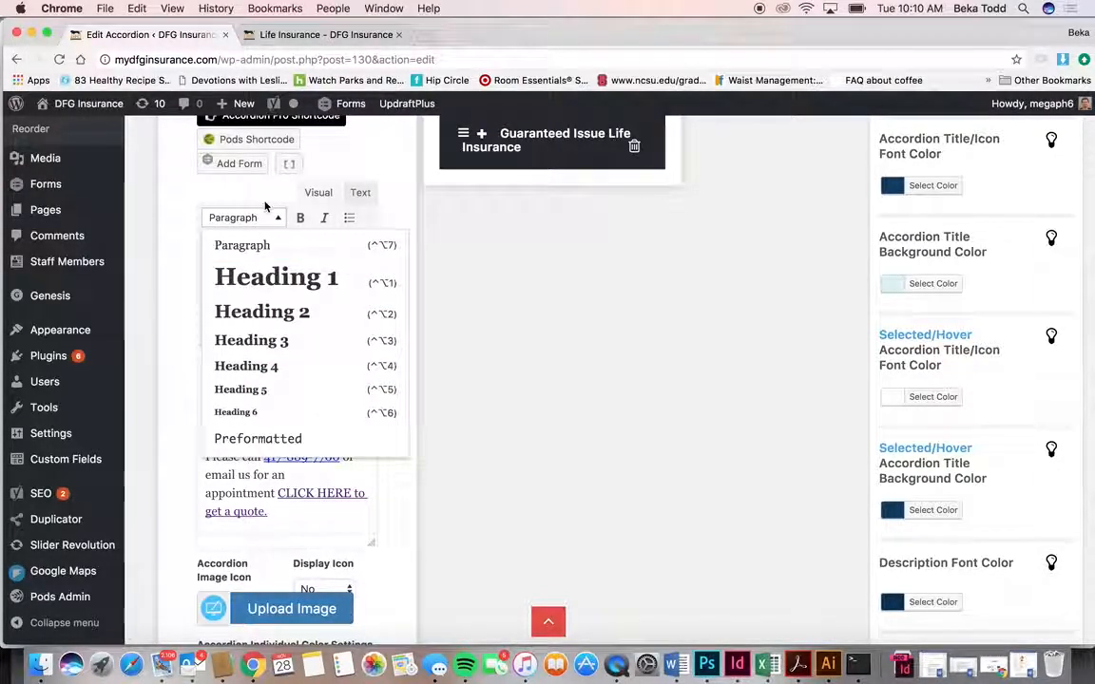
{"action": "left_click", "coordinate": [257, 215]}
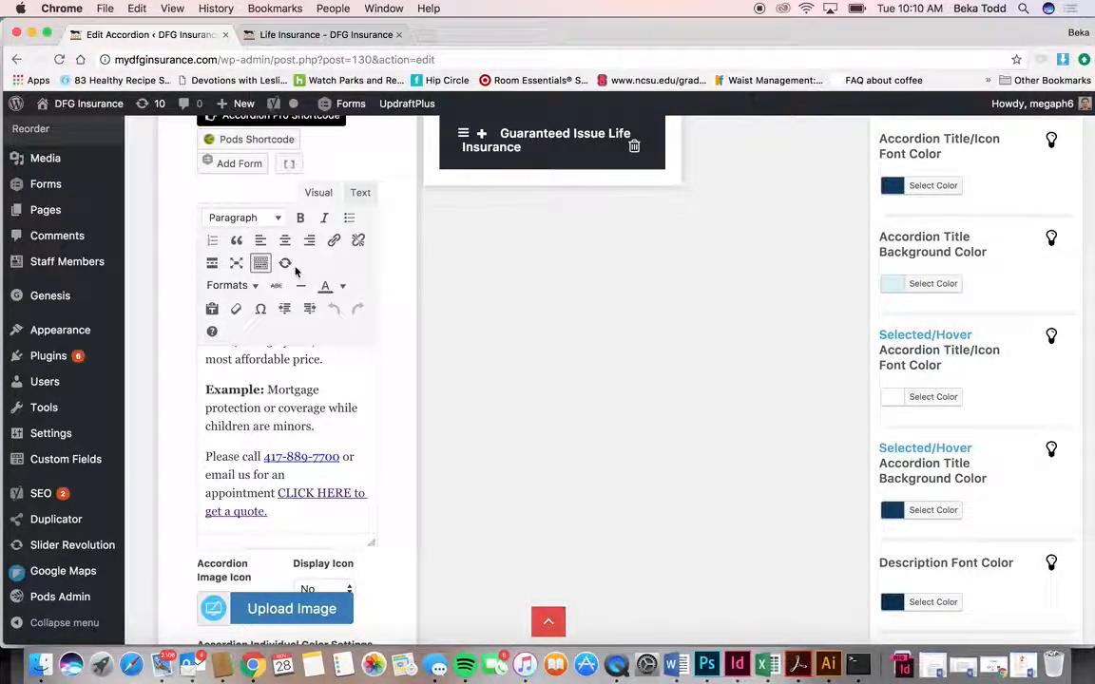
{"action": "scroll", "coordinate": [287, 380], "scroll_direction": "up", "scroll_amount": 1}
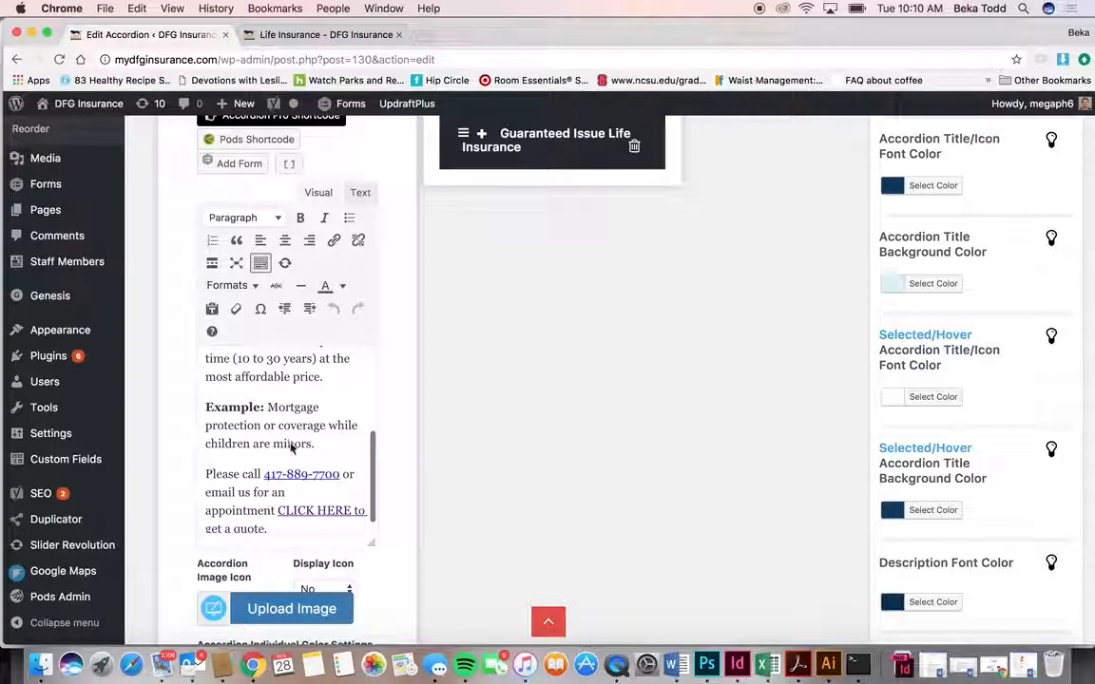
{"action": "scroll", "coordinate": [295, 404], "scroll_direction": "up", "scroll_amount": 2}
{"action": "scroll", "coordinate": [295, 388], "scroll_direction": "up", "scroll_amount": 10}
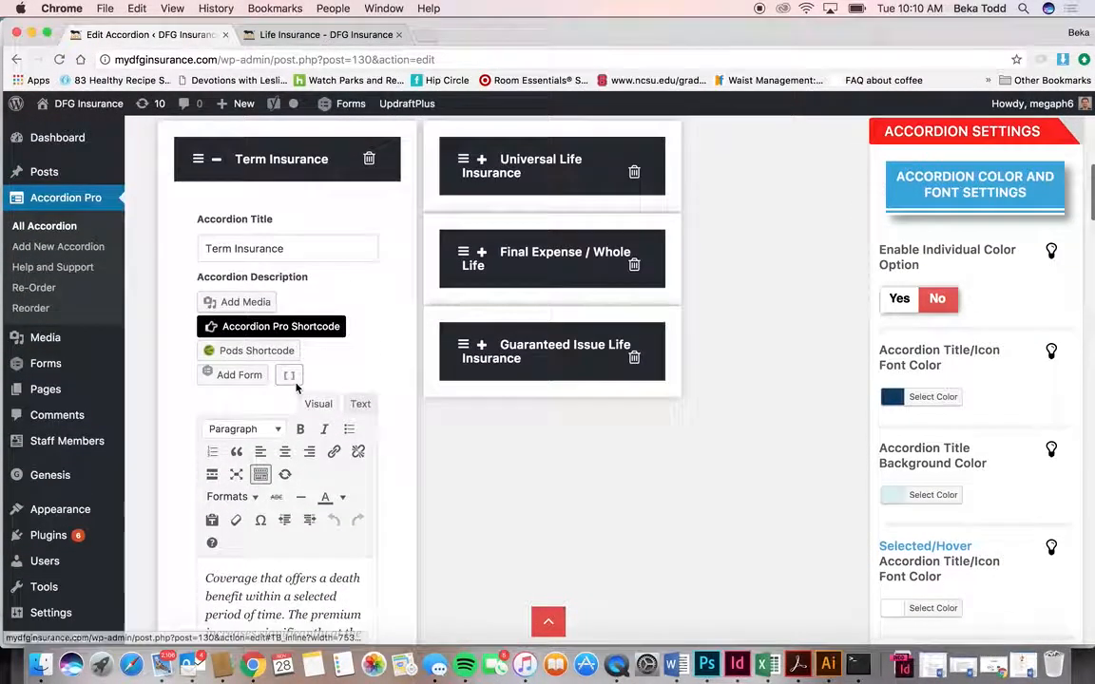
{"action": "scroll", "coordinate": [296, 385], "scroll_direction": "up", "scroll_amount": 10}
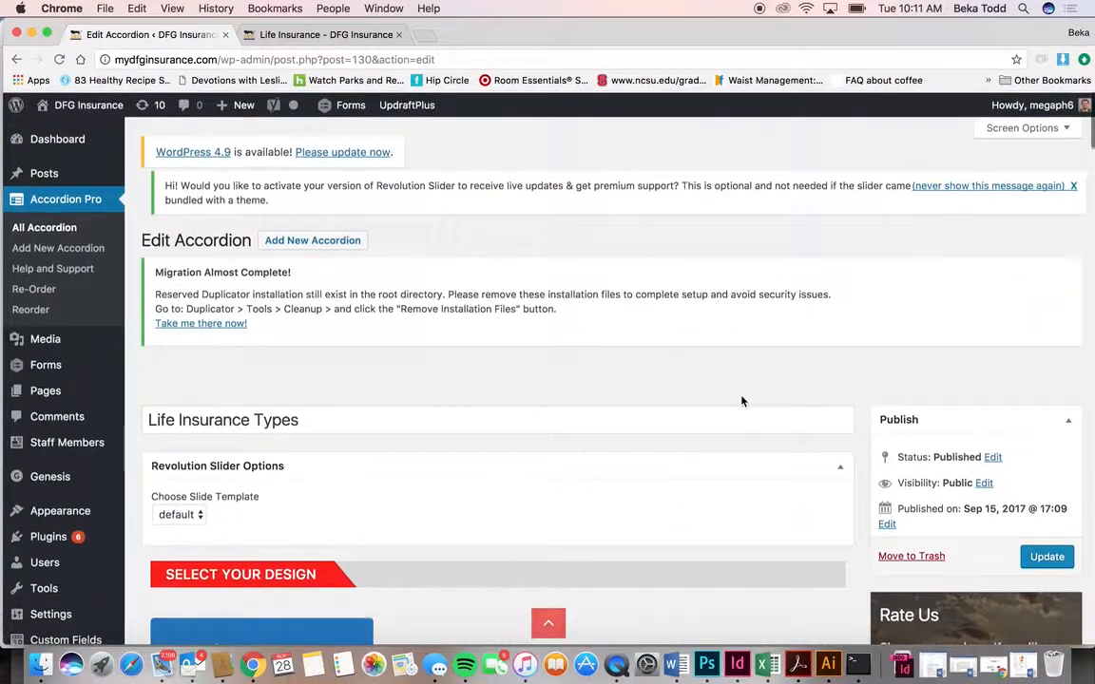
Examine the Life Insurance Types edit page, from the publish and design options to the accordion items, add-new option and shortcode.
{"action": "scroll", "coordinate": [750, 498], "scroll_direction": "down", "scroll_amount": 20}
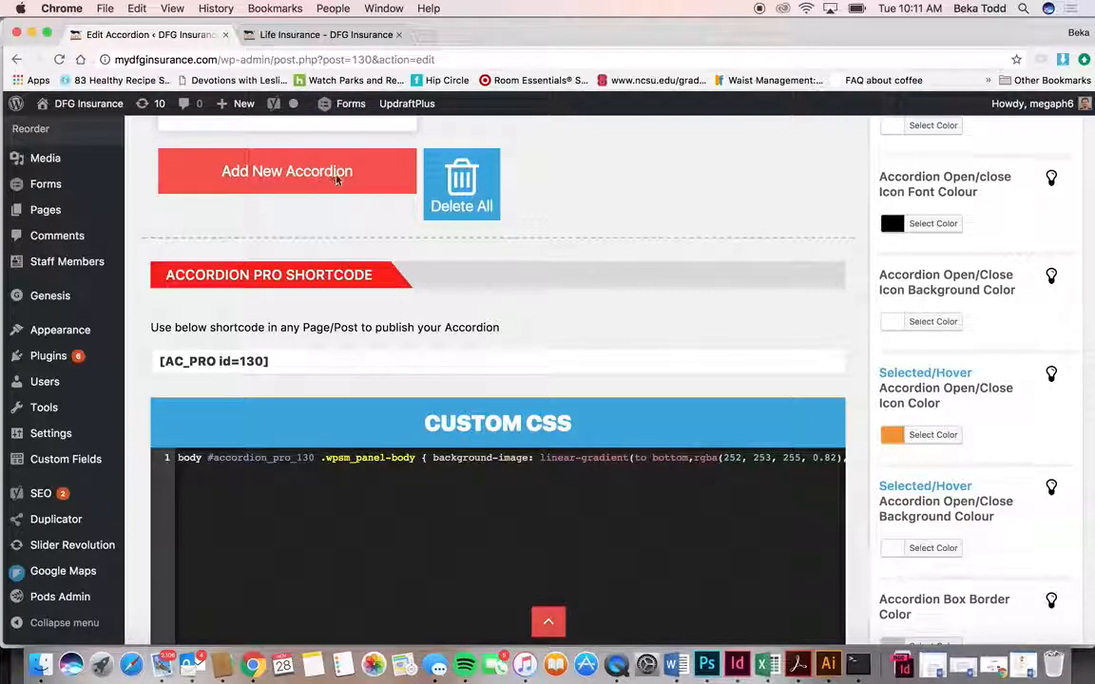
{"action": "scroll", "coordinate": [324, 190], "scroll_direction": "up", "scroll_amount": 10}
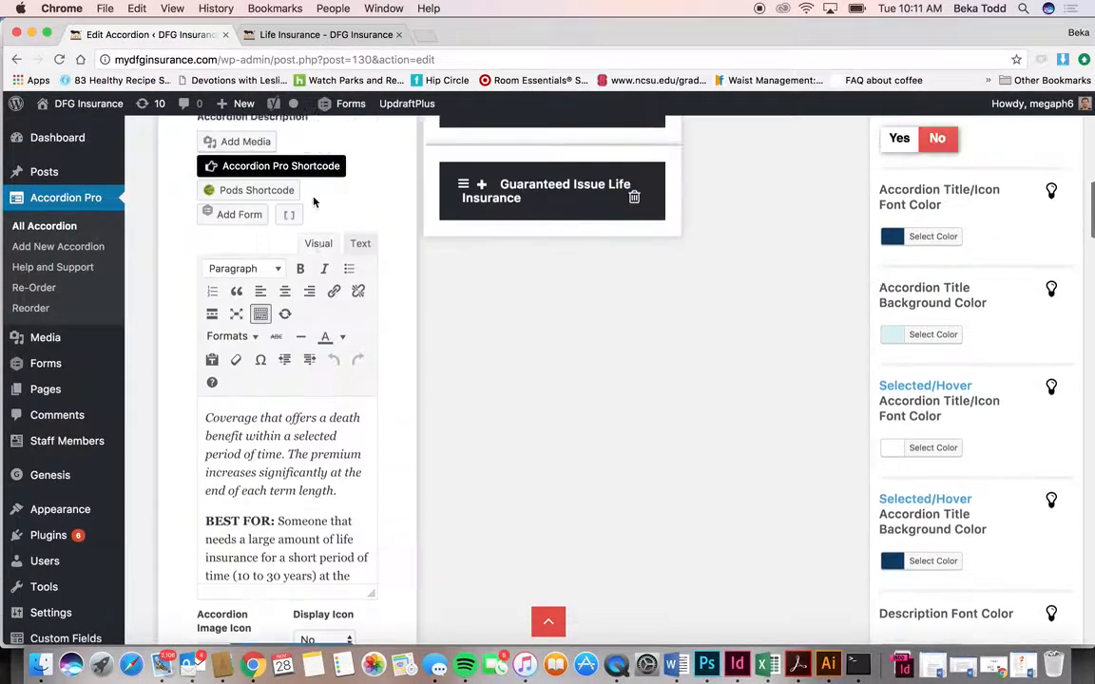
{"action": "scroll", "coordinate": [314, 201], "scroll_direction": "up", "scroll_amount": 8}
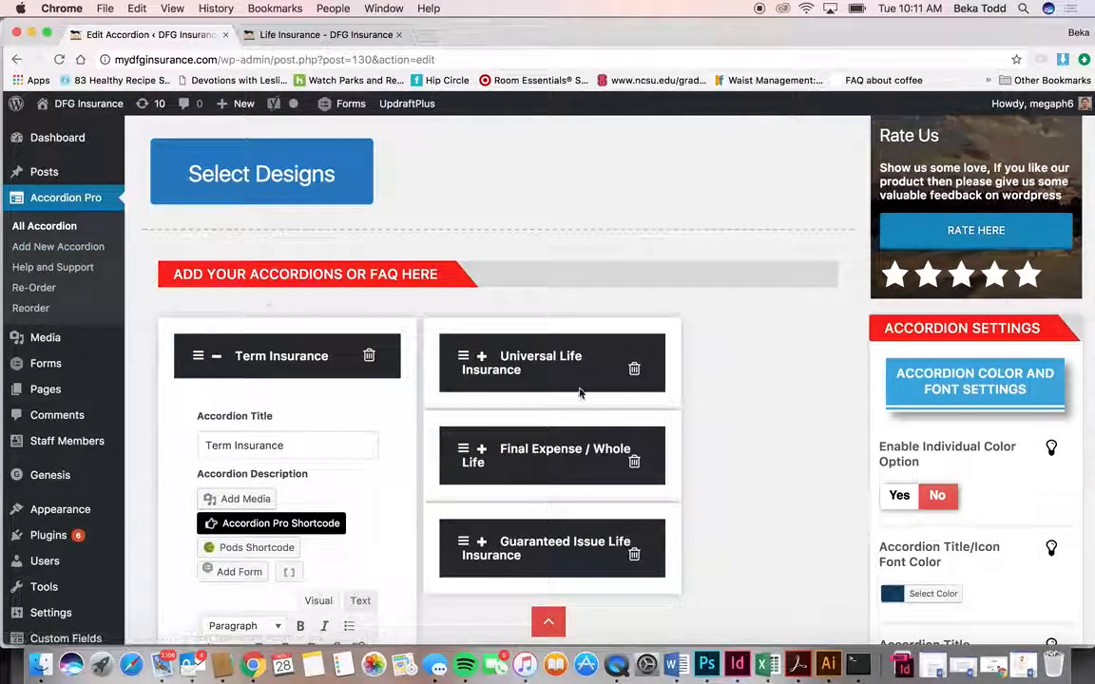
{"action": "scroll", "coordinate": [396, 231], "scroll_direction": "up", "scroll_amount": 5}
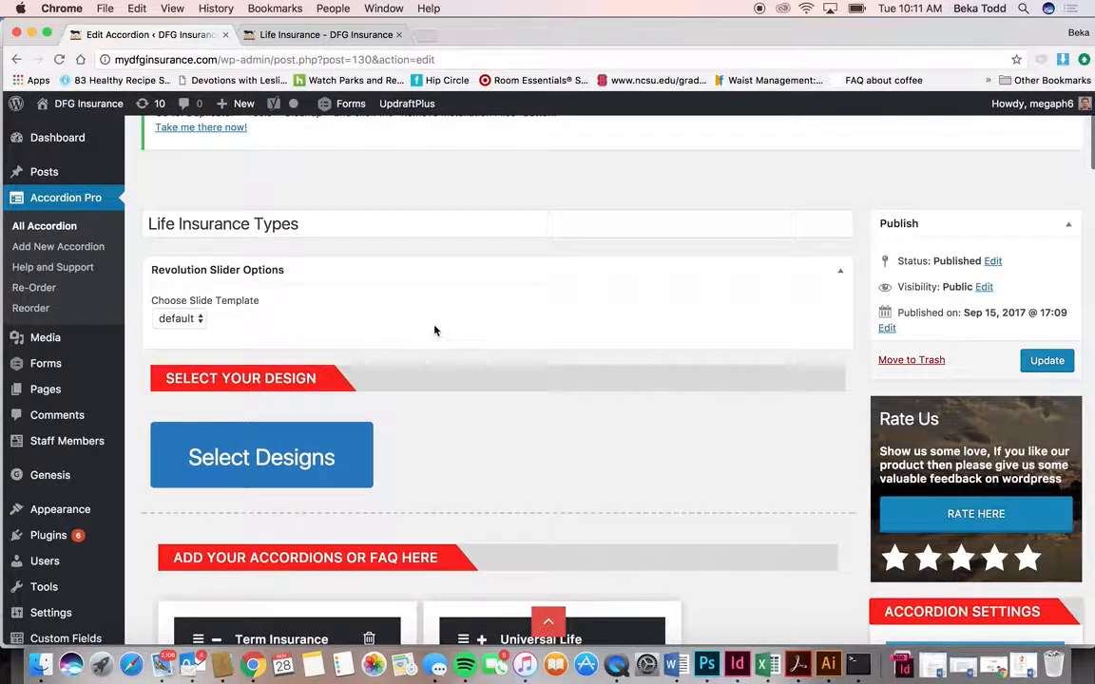
{"action": "scroll", "coordinate": [435, 330], "scroll_direction": "down", "scroll_amount": 5}
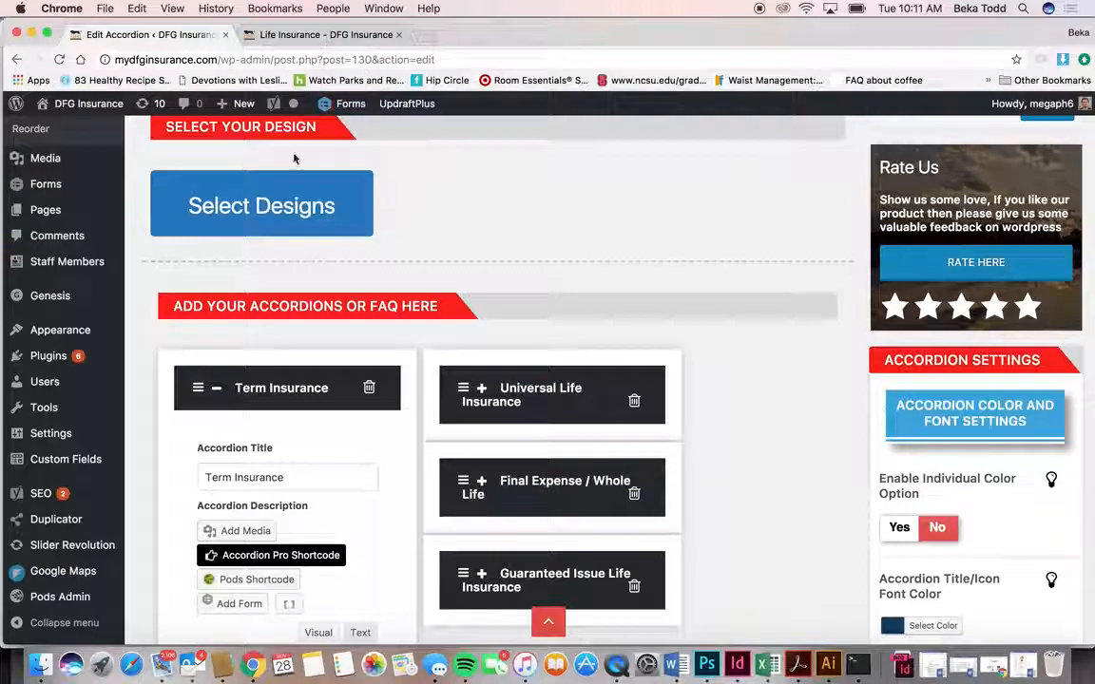
{"action": "scroll", "coordinate": [380, 256], "scroll_direction": "up", "scroll_amount": 4}
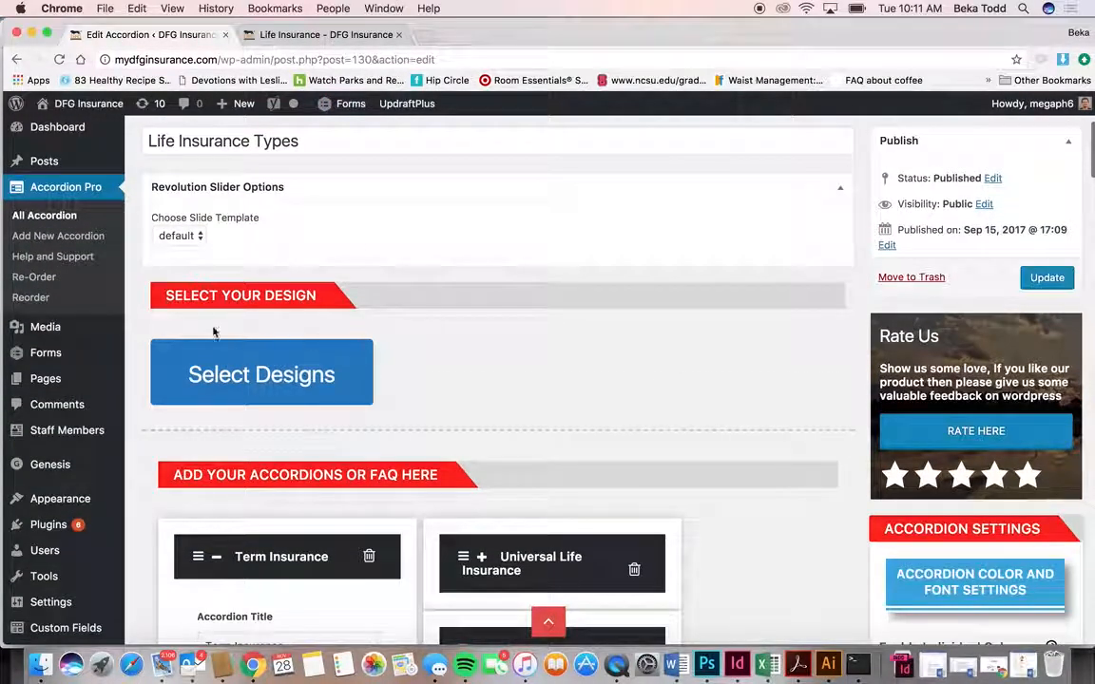
Open the Media Library and browse its uploaded PDFs and images.
{"action": "left_click", "coordinate": [63, 329]}
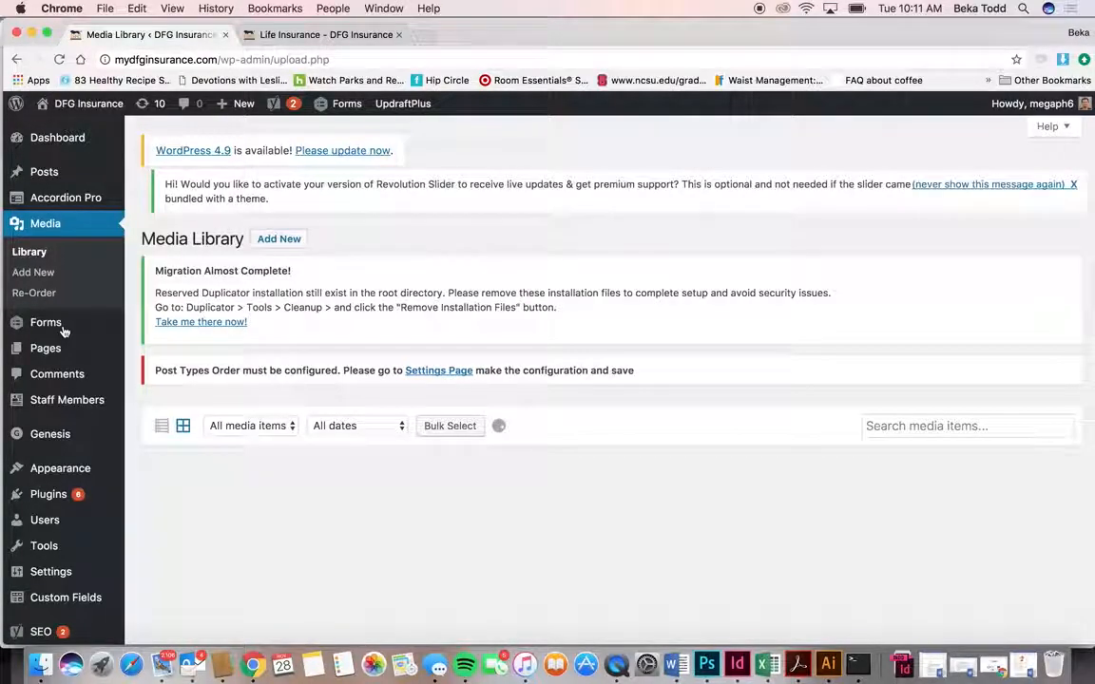
{"action": "scroll", "coordinate": [405, 386], "scroll_direction": "down", "scroll_amount": 3}
{"action": "scroll", "coordinate": [405, 386], "scroll_direction": "down", "scroll_amount": 10}
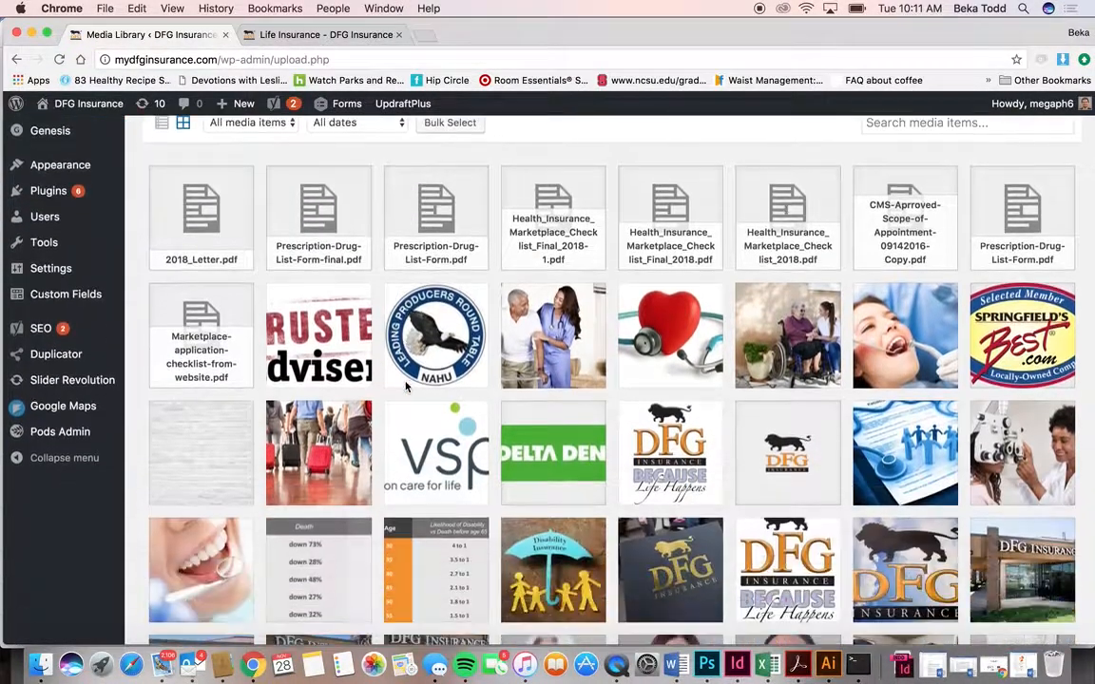
{"action": "scroll", "coordinate": [405, 386], "scroll_direction": "up", "scroll_amount": 12}
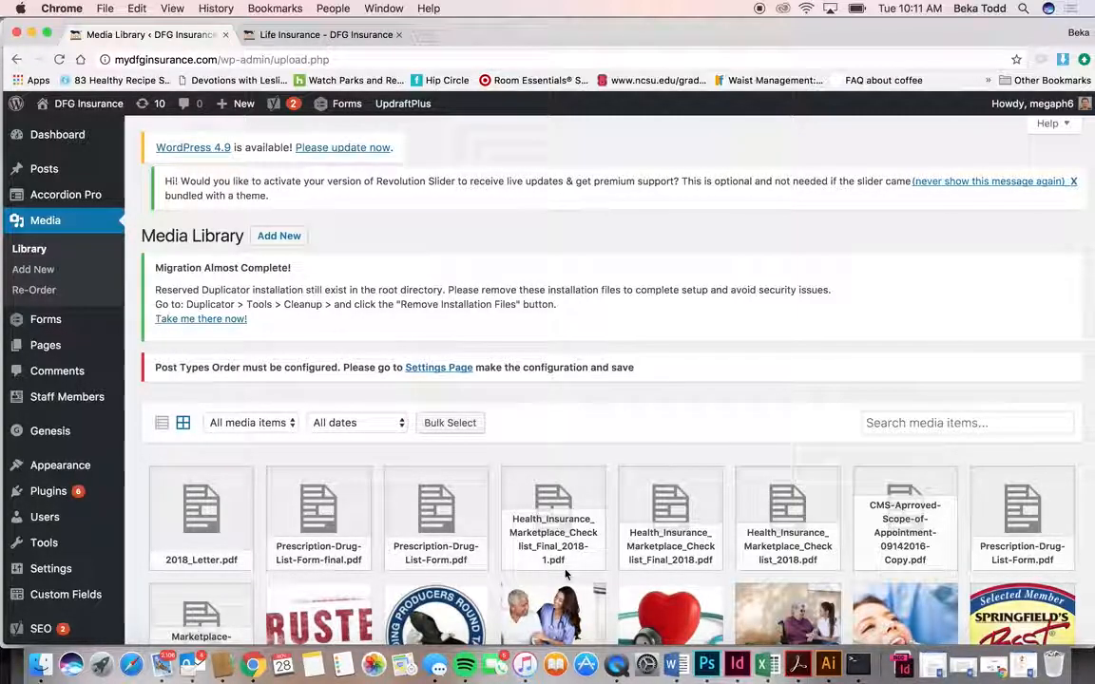
{"action": "scroll", "coordinate": [565, 573], "scroll_direction": "down", "scroll_amount": 4}
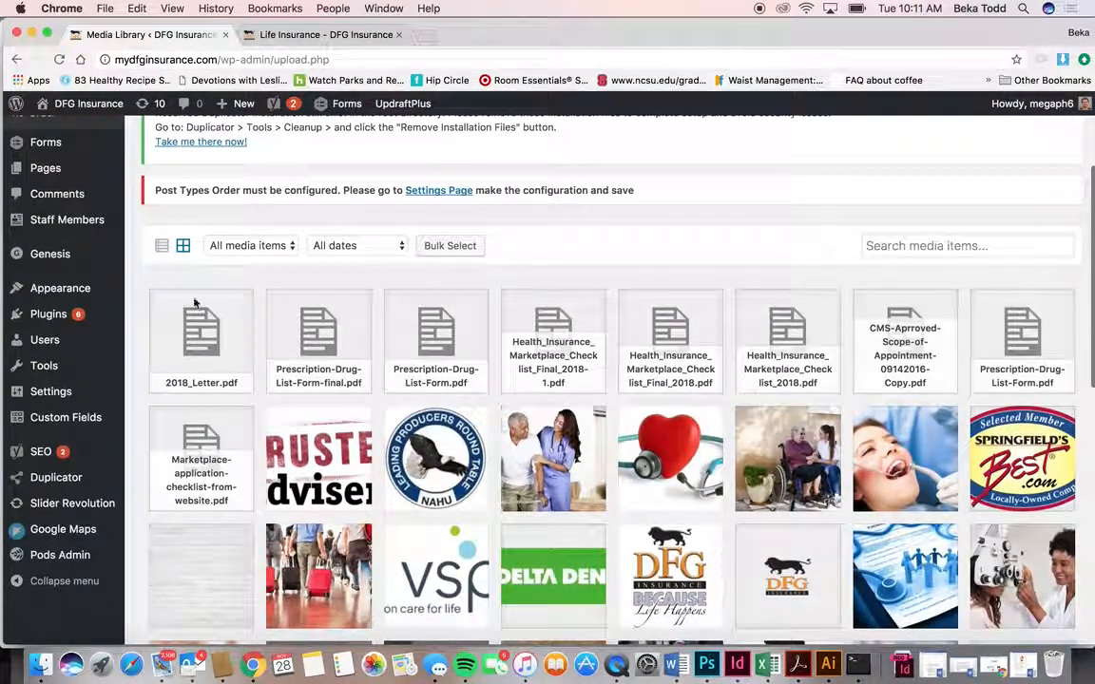
Open the Contact form from the forms list and review its fields.
{"action": "left_click", "coordinate": [52, 152]}
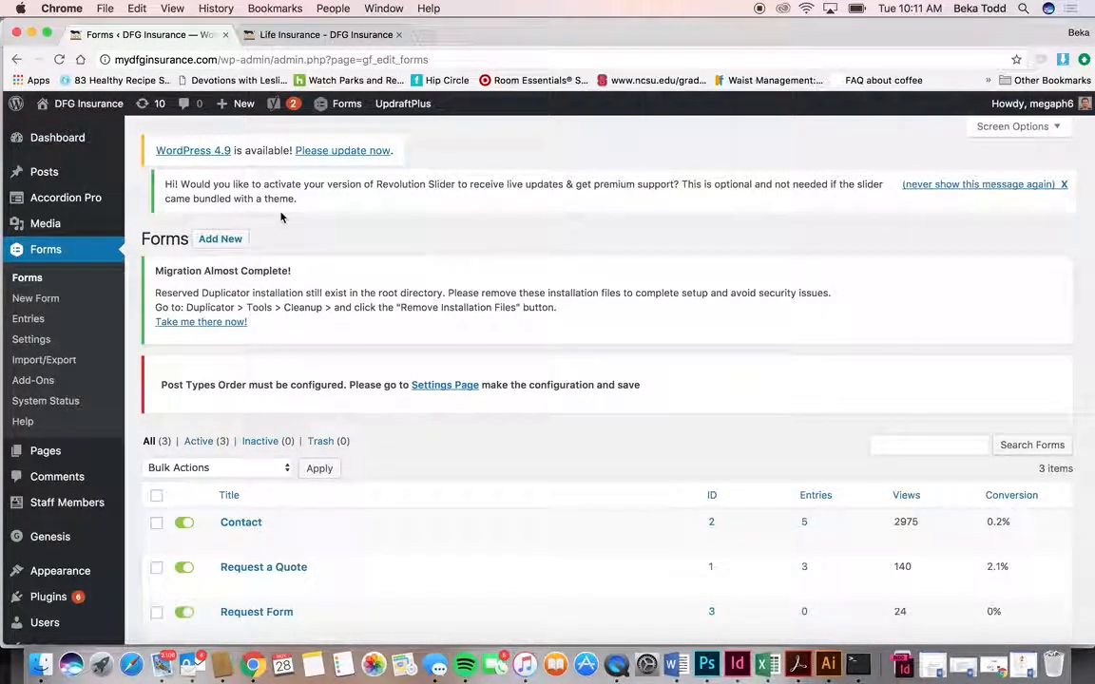
{"action": "scroll", "coordinate": [280, 218], "scroll_direction": "down", "scroll_amount": 2}
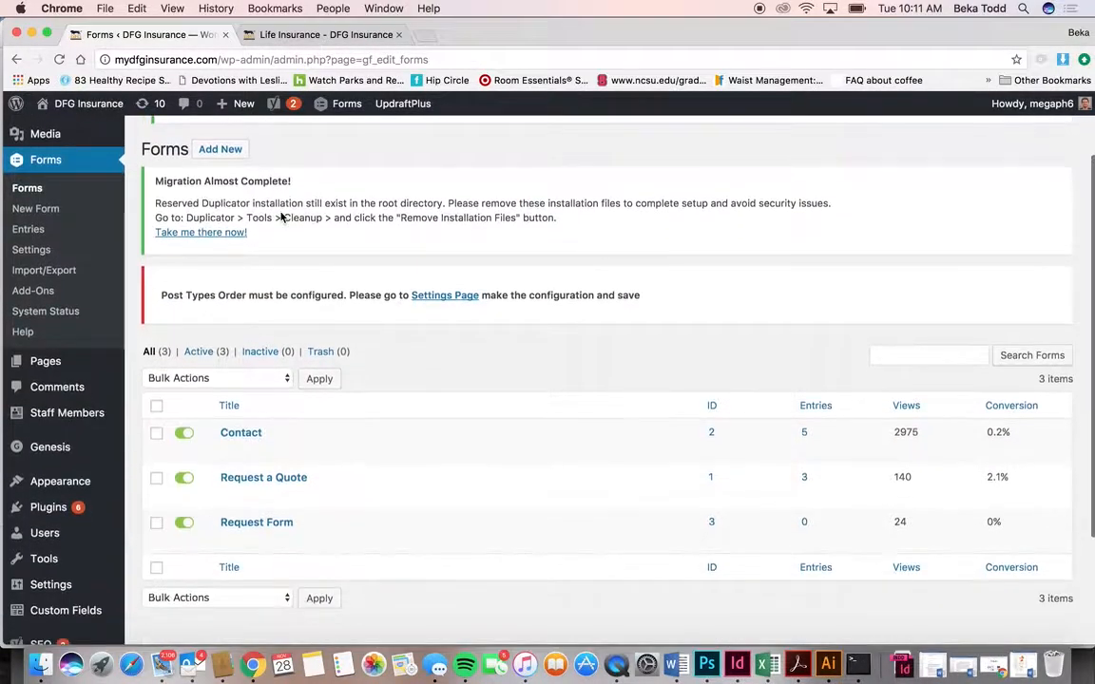
{"action": "left_click", "coordinate": [241, 433]}
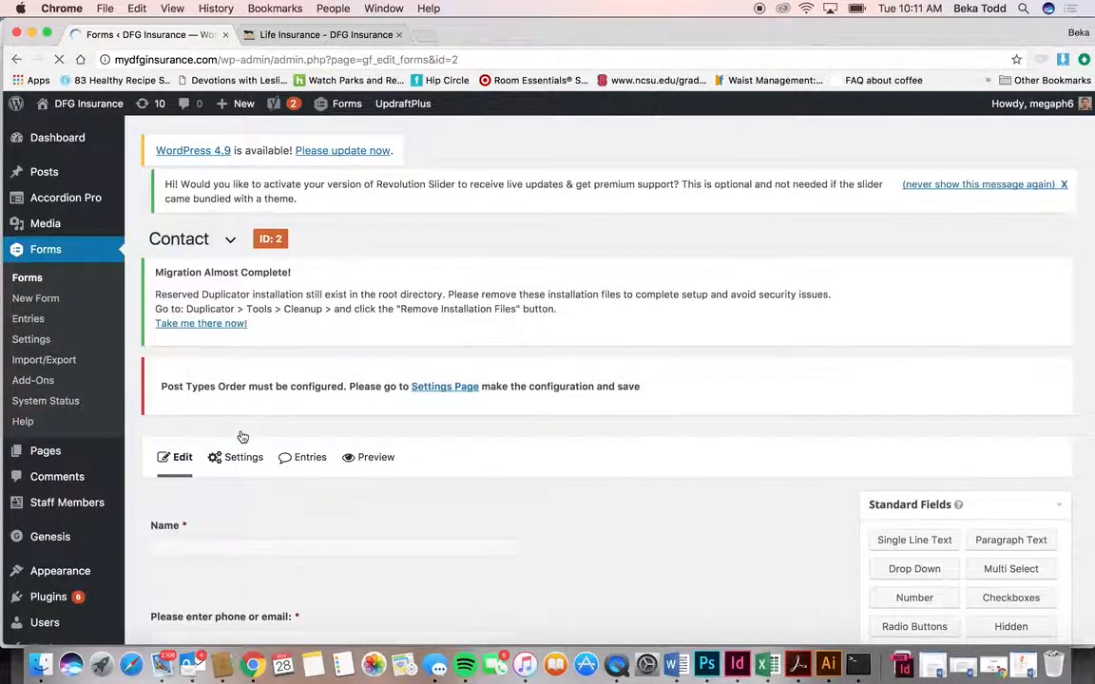
{"action": "scroll", "coordinate": [242, 438], "scroll_direction": "down", "scroll_amount": 2}
{"action": "scroll", "coordinate": [243, 437], "scroll_direction": "down", "scroll_amount": 5}
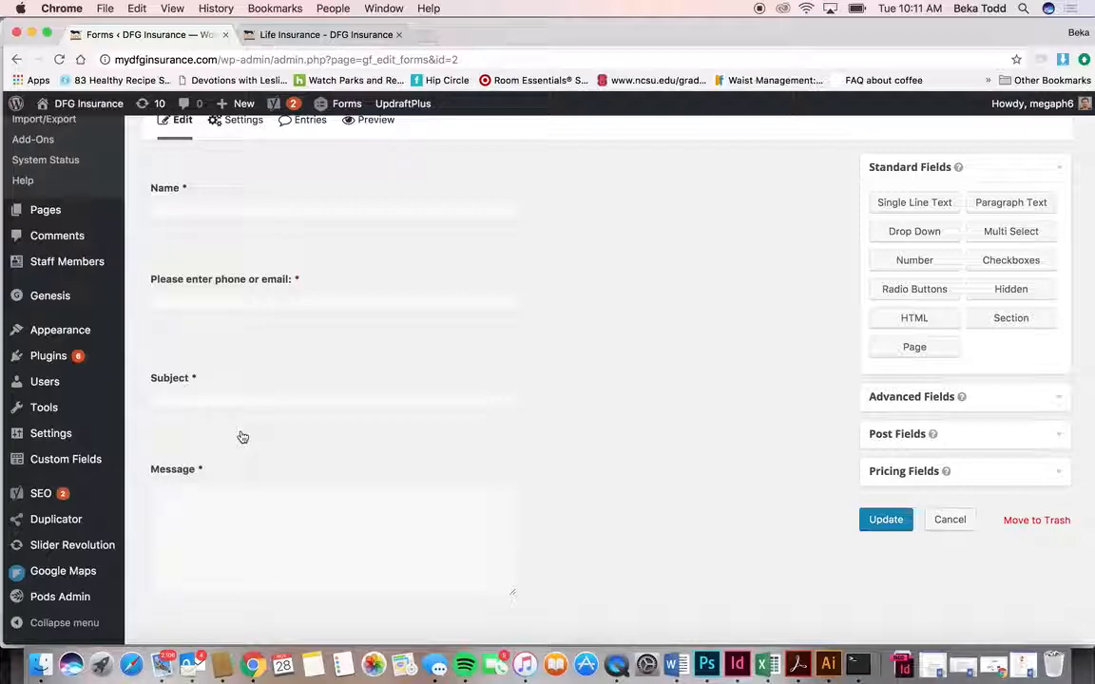
{"action": "scroll", "coordinate": [242, 437], "scroll_direction": "down", "scroll_amount": 1}
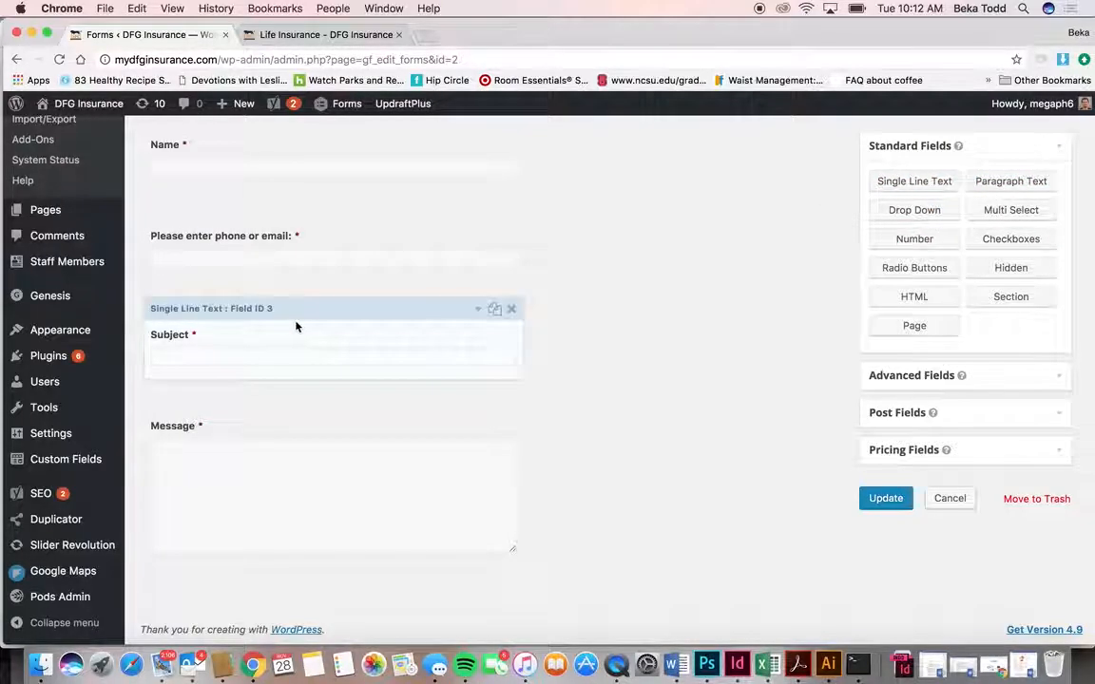
Expand the Contact form's Subject field and inspect its general settings, including the label and rules.
{"action": "left_click", "coordinate": [292, 347]}
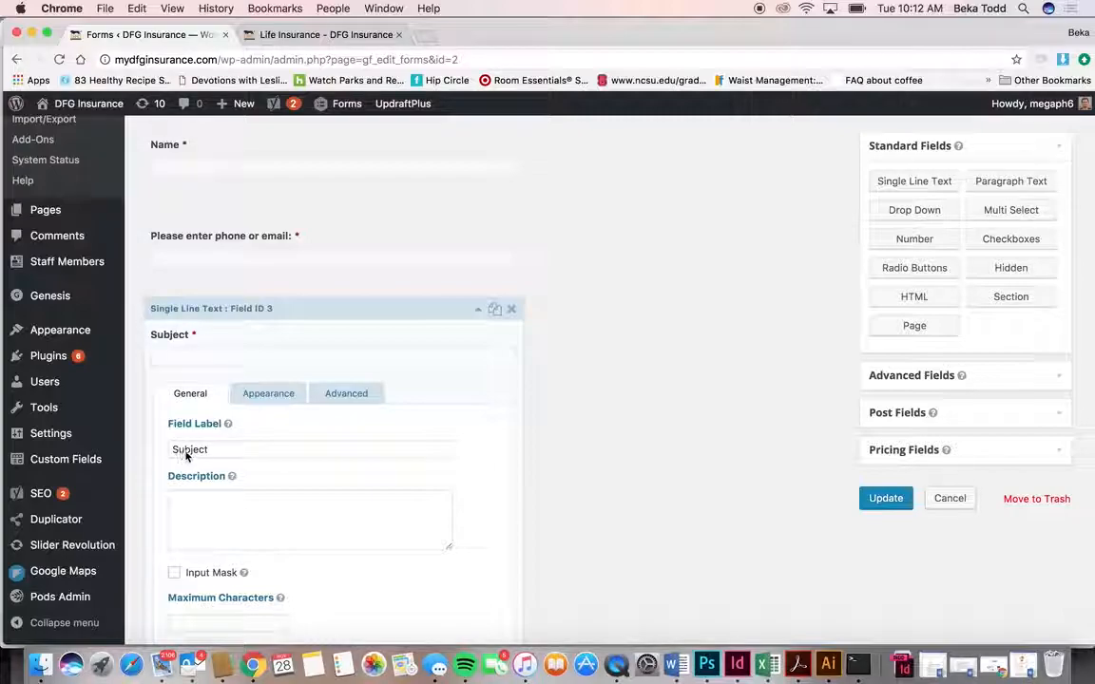
{"action": "scroll", "coordinate": [219, 472], "scroll_direction": "down", "scroll_amount": 3}
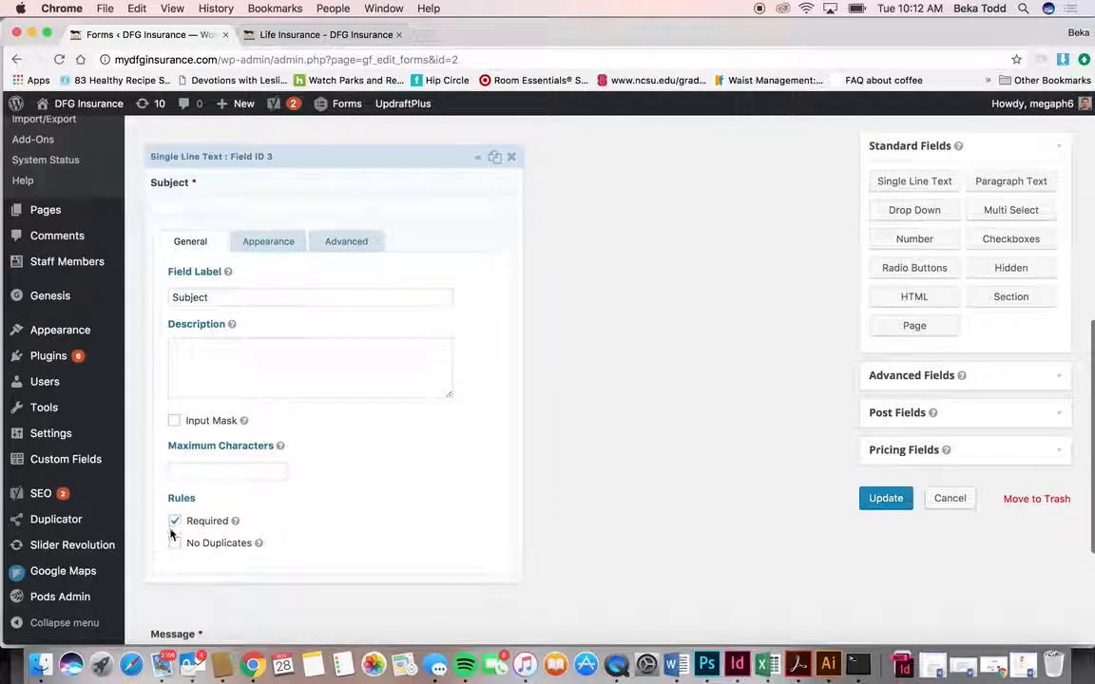
{"action": "scroll", "coordinate": [349, 377], "scroll_direction": "up", "scroll_amount": 9}
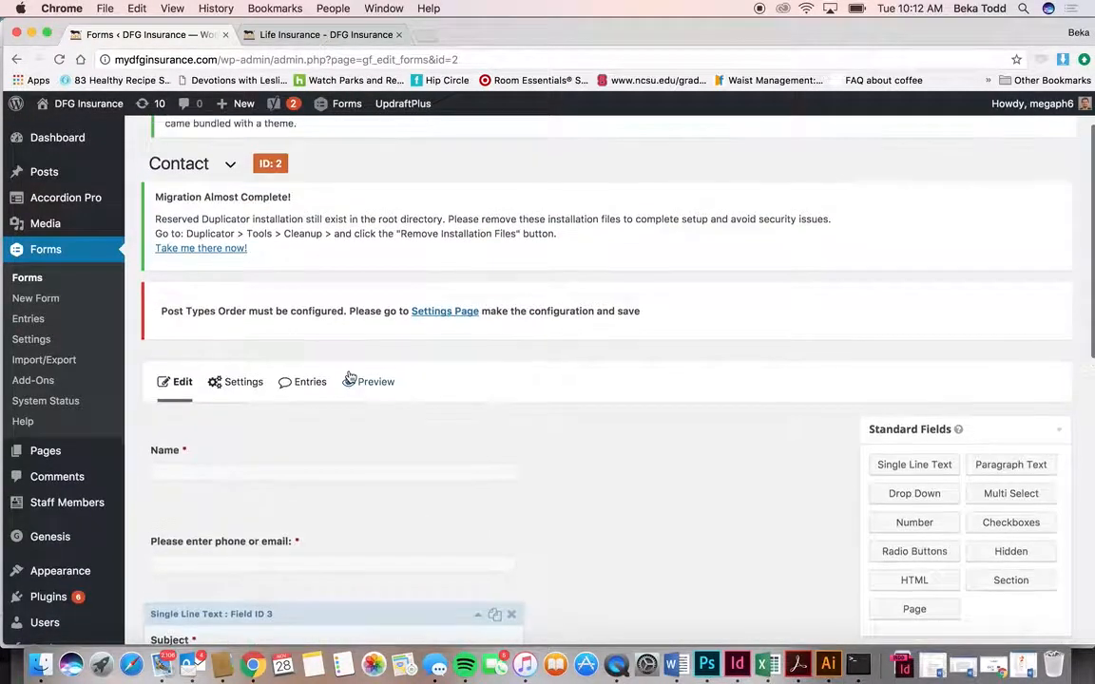
Return to the forms list, open the Request a Quote form and review its fields.
{"action": "left_click", "coordinate": [27, 277]}
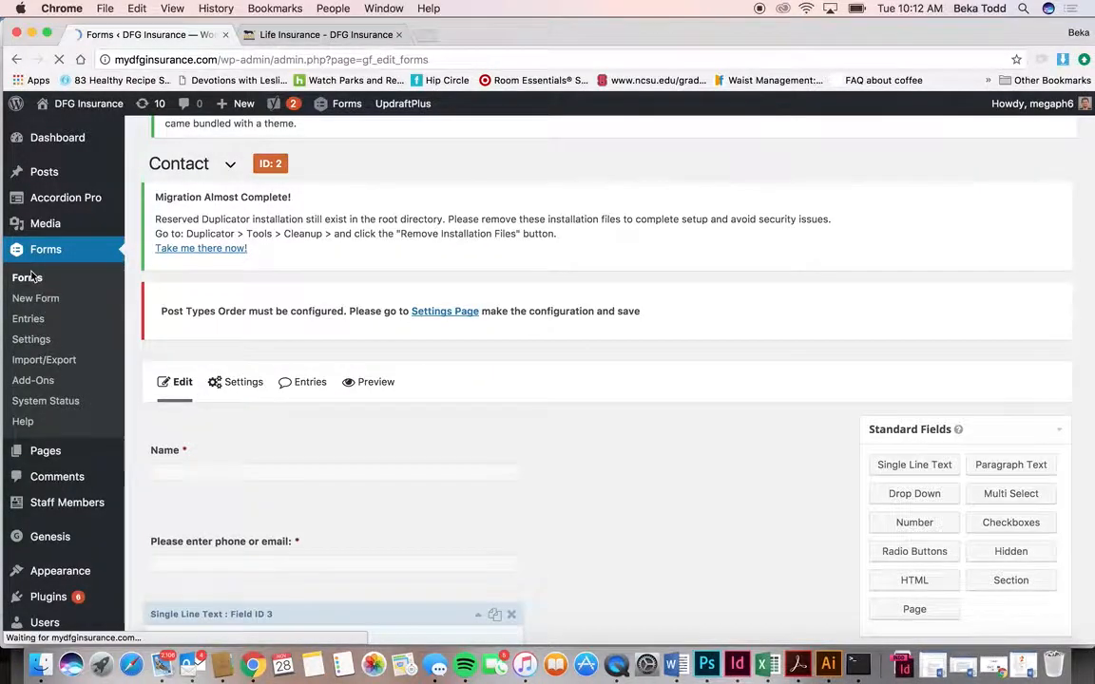
{"action": "scroll", "coordinate": [240, 394], "scroll_direction": "down", "scroll_amount": 3}
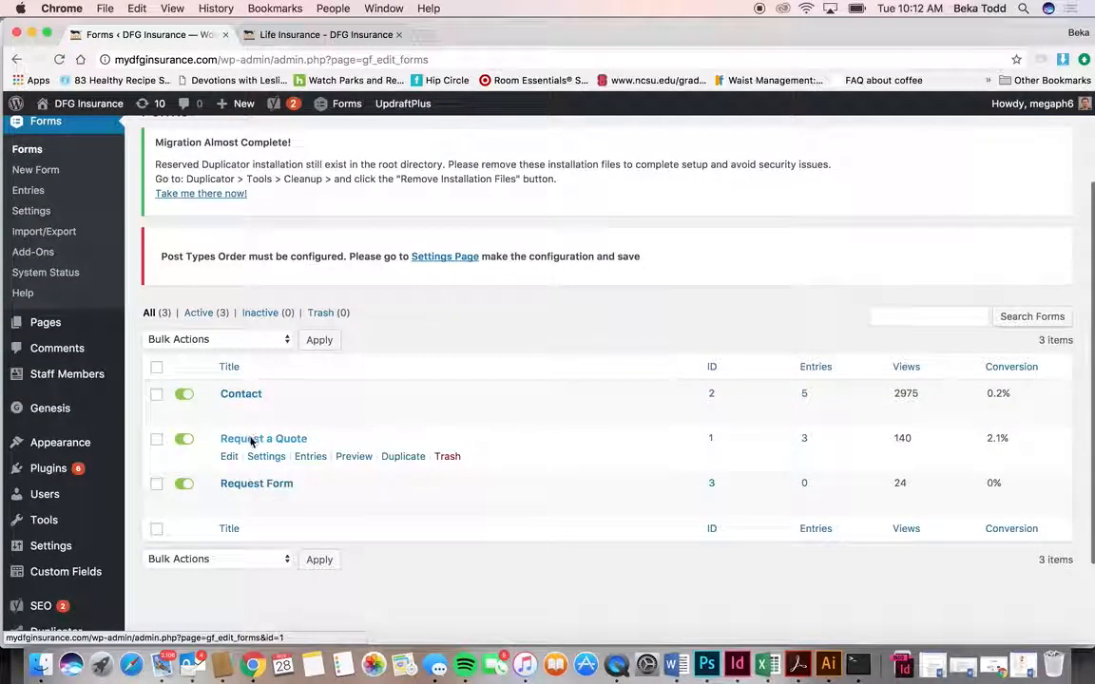
{"action": "left_click", "coordinate": [252, 439]}
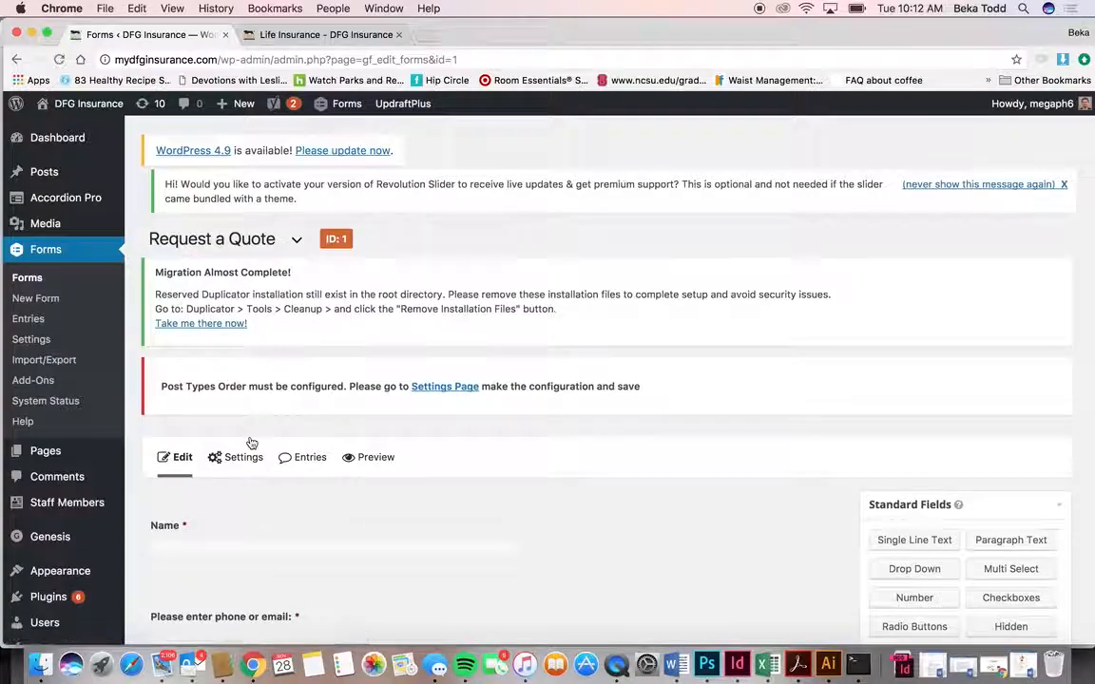
{"action": "scroll", "coordinate": [252, 444], "scroll_direction": "down", "scroll_amount": 2}
{"action": "scroll", "coordinate": [251, 444], "scroll_direction": "down", "scroll_amount": 3}
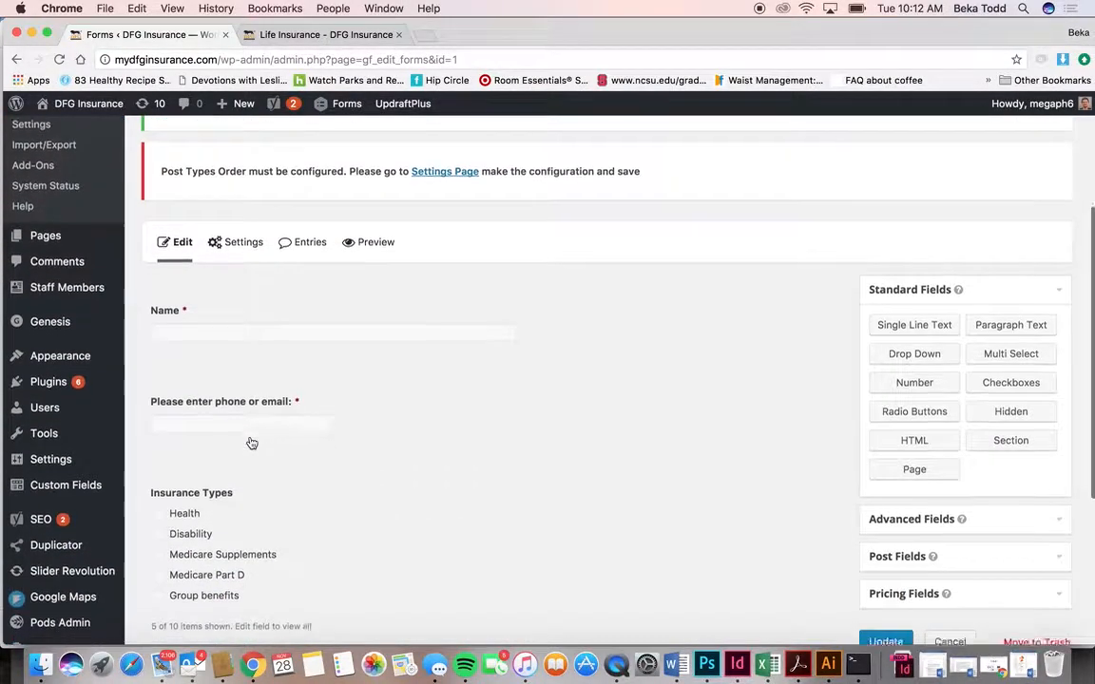
{"action": "scroll", "coordinate": [251, 442], "scroll_direction": "down", "scroll_amount": 5}
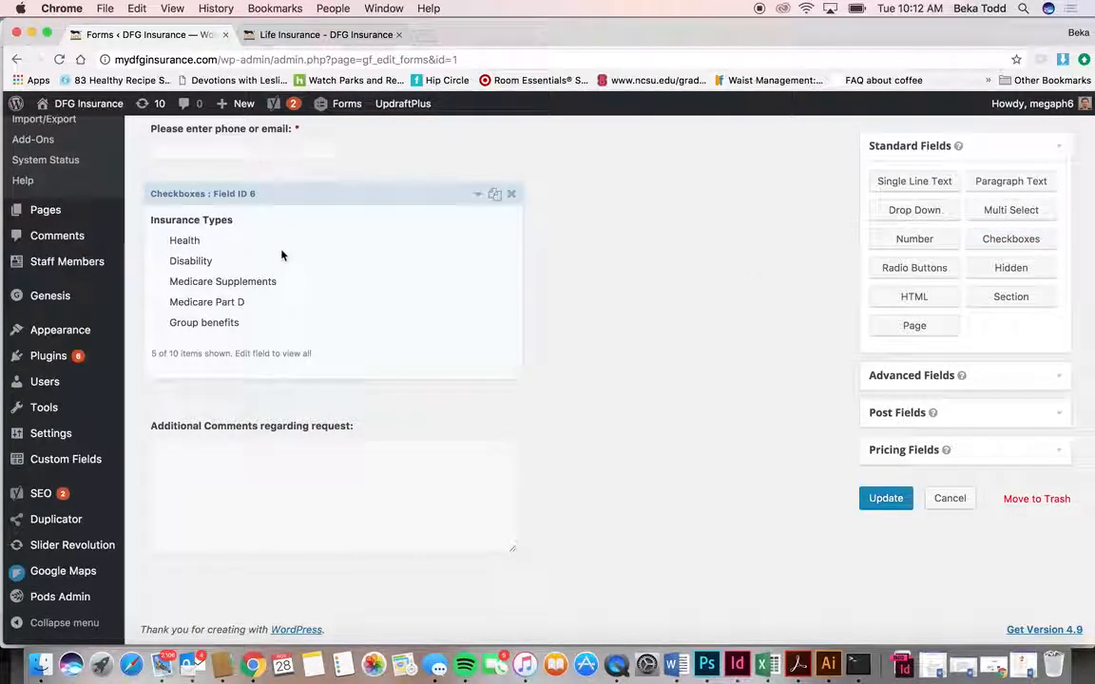
Expand the Insurance Types checkboxes field, look through its label and choices, and collapse it again.
{"action": "left_click", "coordinate": [253, 223]}
{"action": "scroll", "coordinate": [276, 451], "scroll_direction": "down", "scroll_amount": 5}
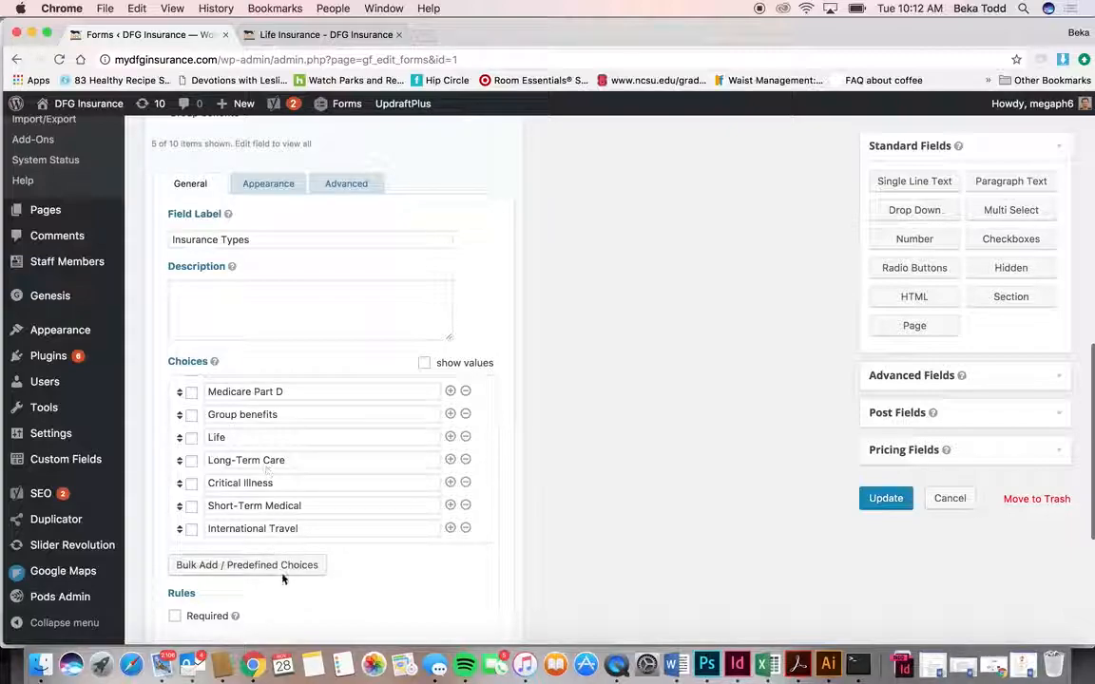
{"action": "scroll", "coordinate": [306, 546], "scroll_direction": "up", "scroll_amount": 5}
{"action": "scroll", "coordinate": [306, 546], "scroll_direction": "up", "scroll_amount": 3}
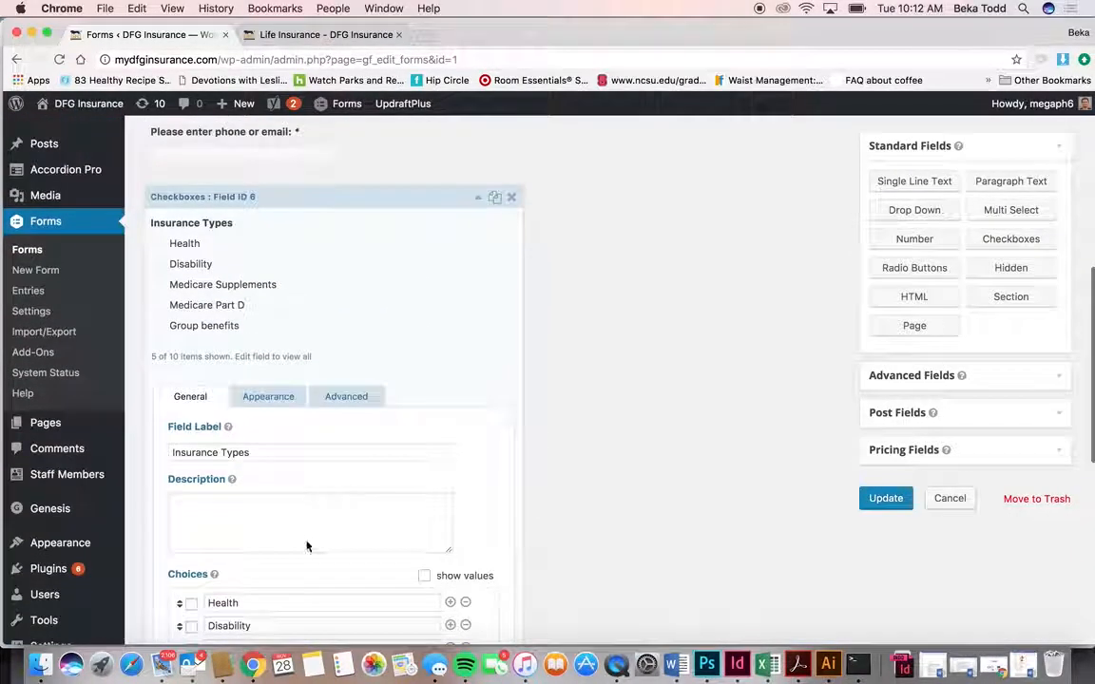
{"action": "left_click", "coordinate": [478, 198]}
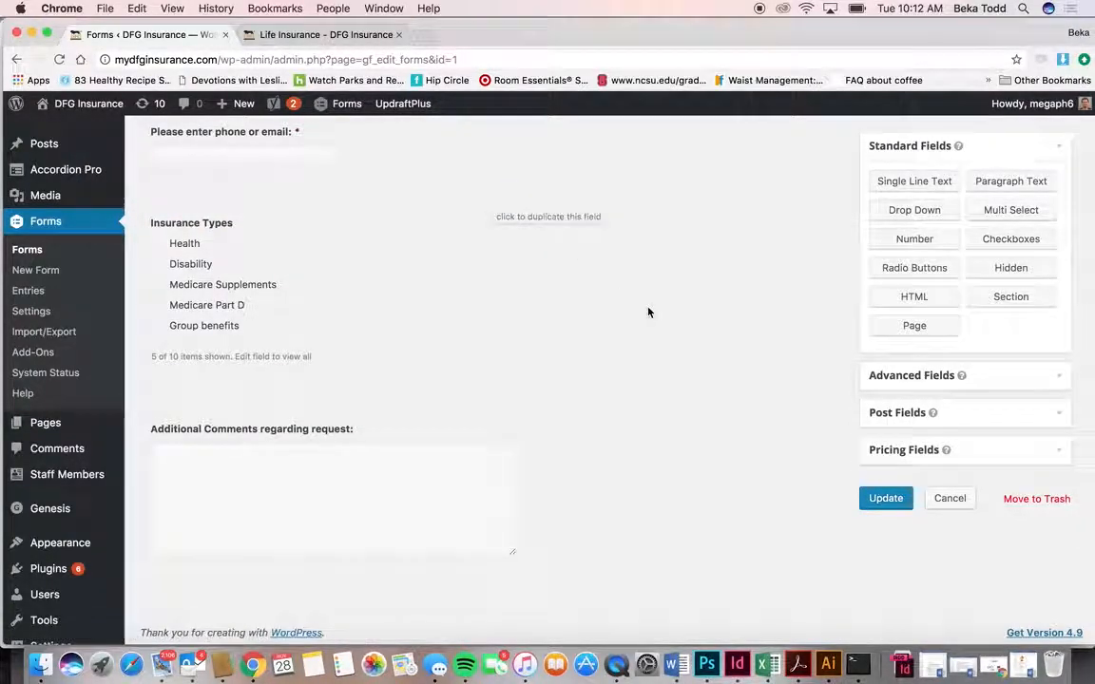
{"action": "scroll", "coordinate": [656, 361], "scroll_direction": "up", "scroll_amount": 2}
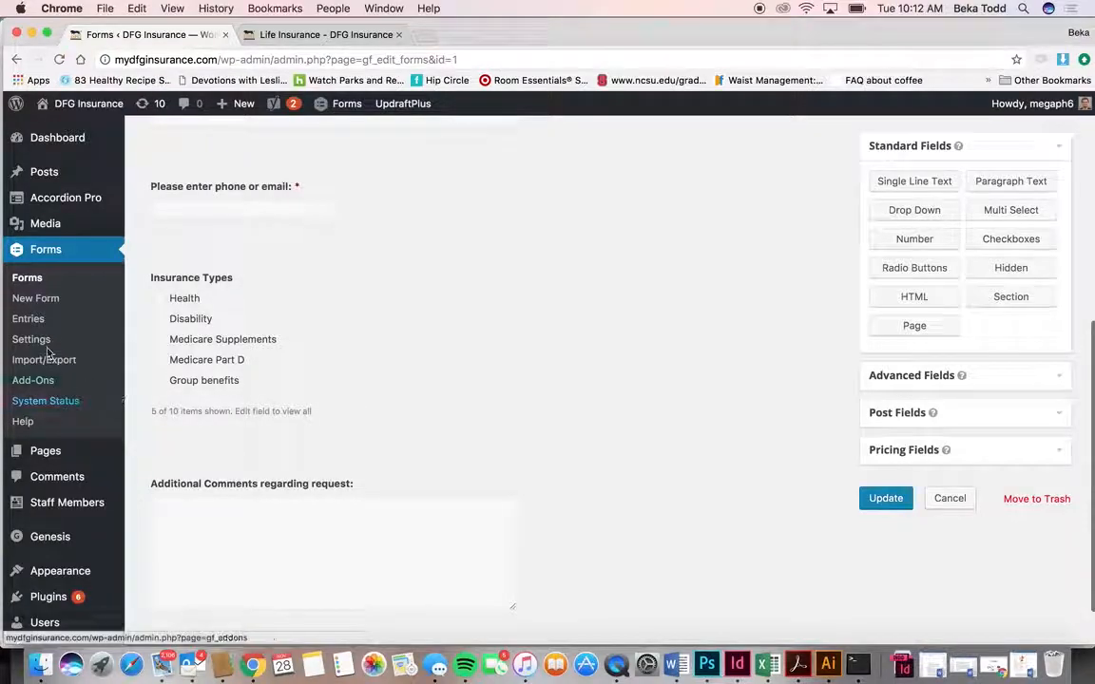
Go back to the forms list, open Request Form and review its fields.
{"action": "left_click", "coordinate": [34, 278]}
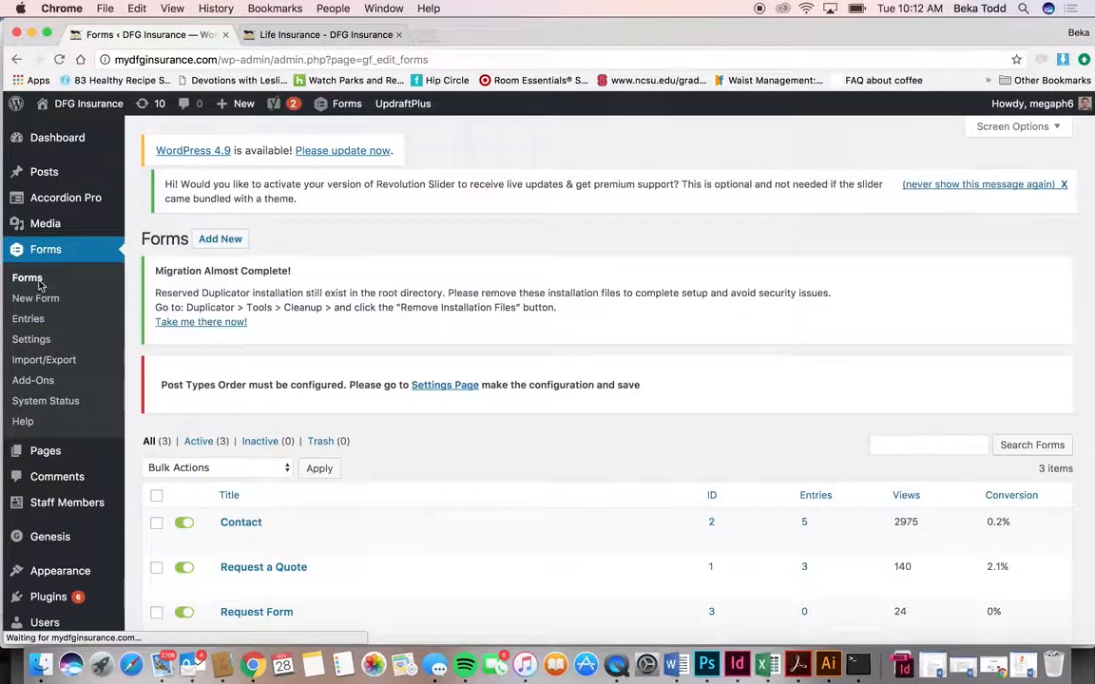
{"action": "scroll", "coordinate": [238, 470], "scroll_direction": "down", "scroll_amount": 3}
{"action": "left_click", "coordinate": [248, 490]}
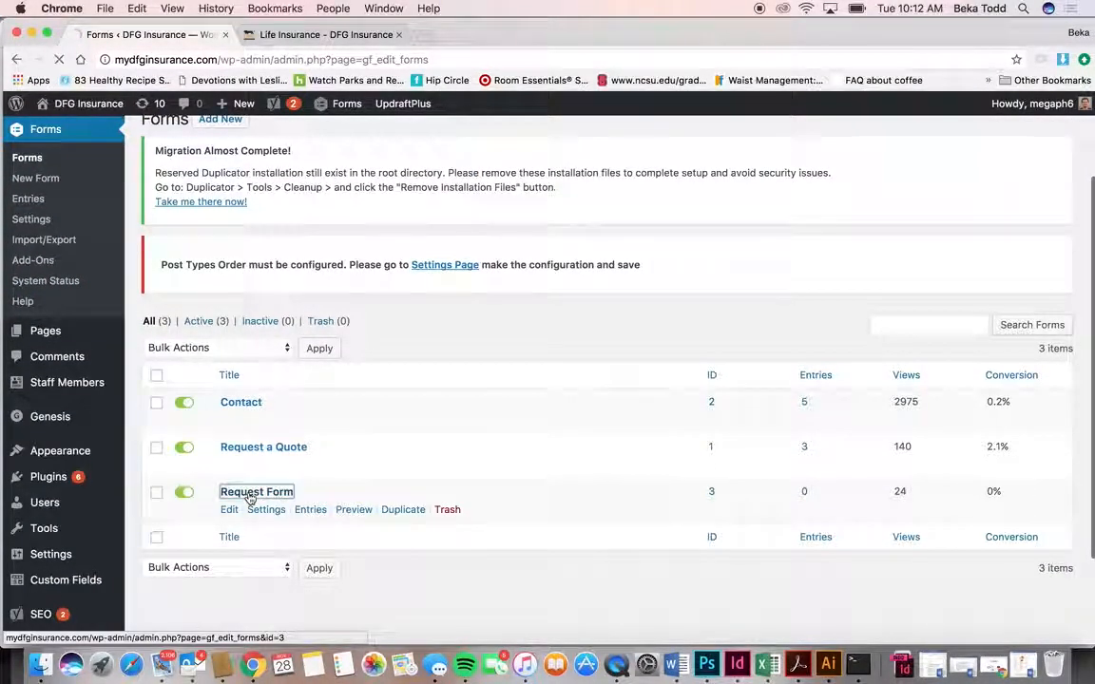
{"action": "scroll", "coordinate": [250, 499], "scroll_direction": "down", "scroll_amount": 5}
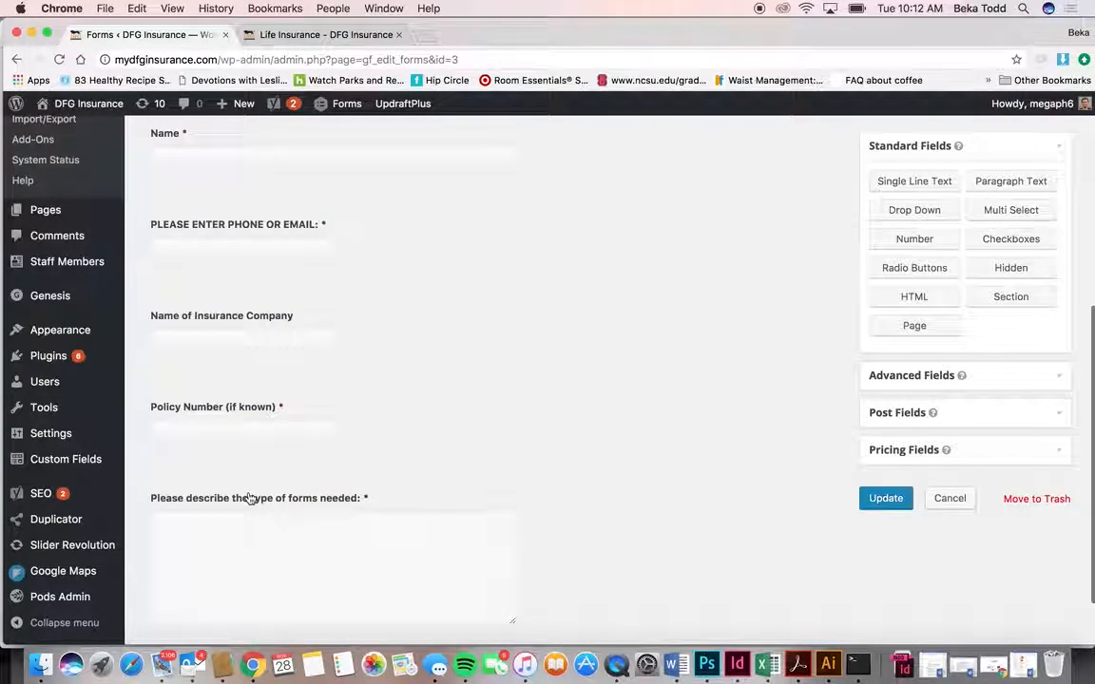
Finish reviewing Request Form, return to the forms list and open the Contact form's entries.
{"action": "scroll", "coordinate": [250, 499], "scroll_direction": "down", "scroll_amount": 2}
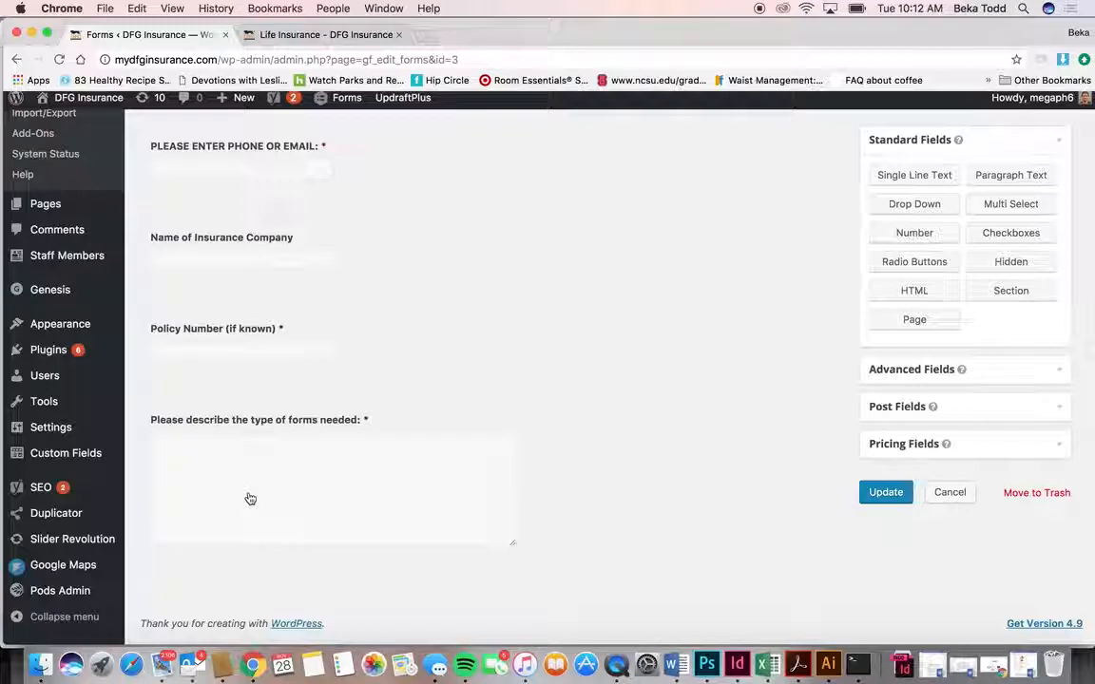
{"action": "scroll", "coordinate": [250, 499], "scroll_direction": "up", "scroll_amount": 4}
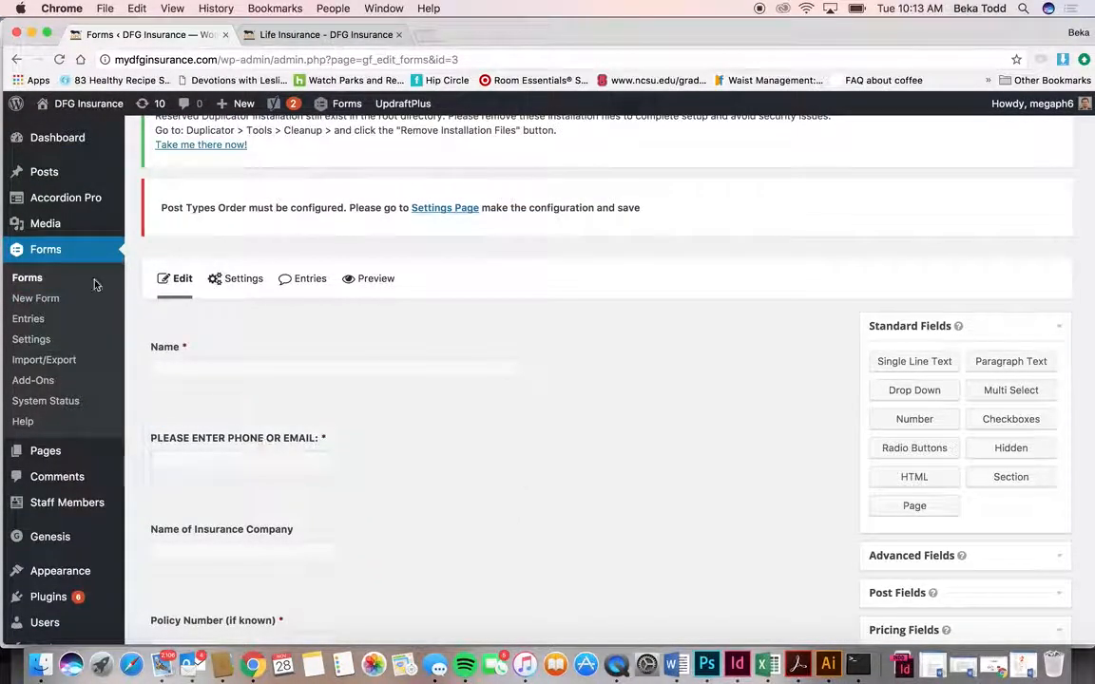
{"action": "left_click", "coordinate": [29, 279]}
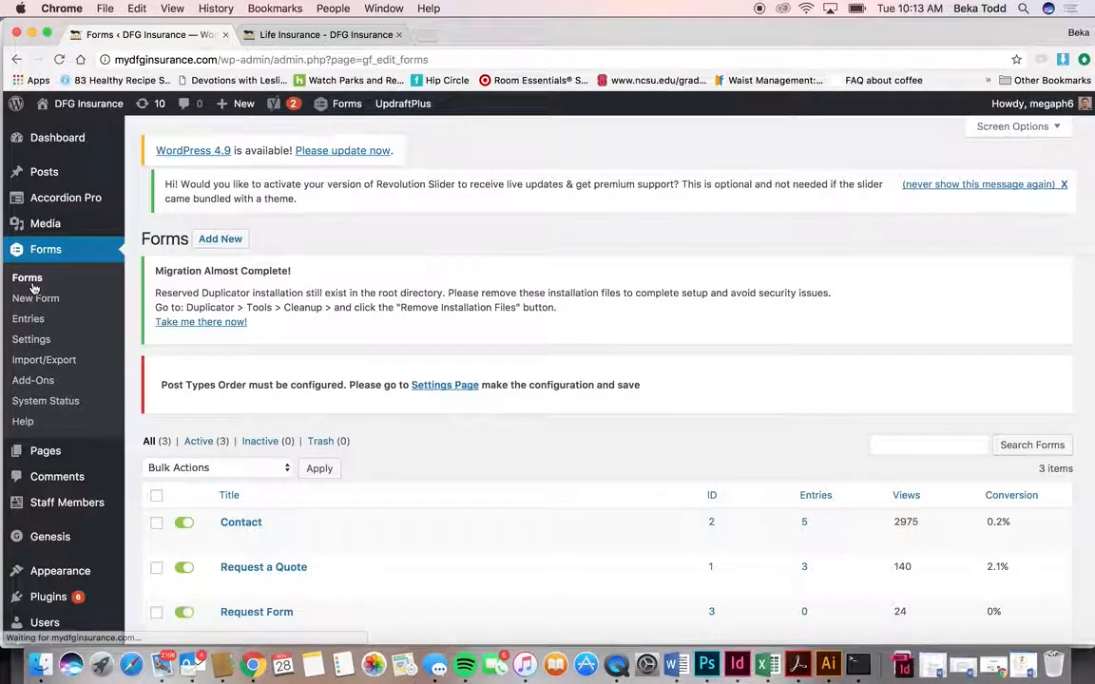
{"action": "scroll", "coordinate": [181, 380], "scroll_direction": "down", "scroll_amount": 3}
{"action": "left_click", "coordinate": [310, 373]}
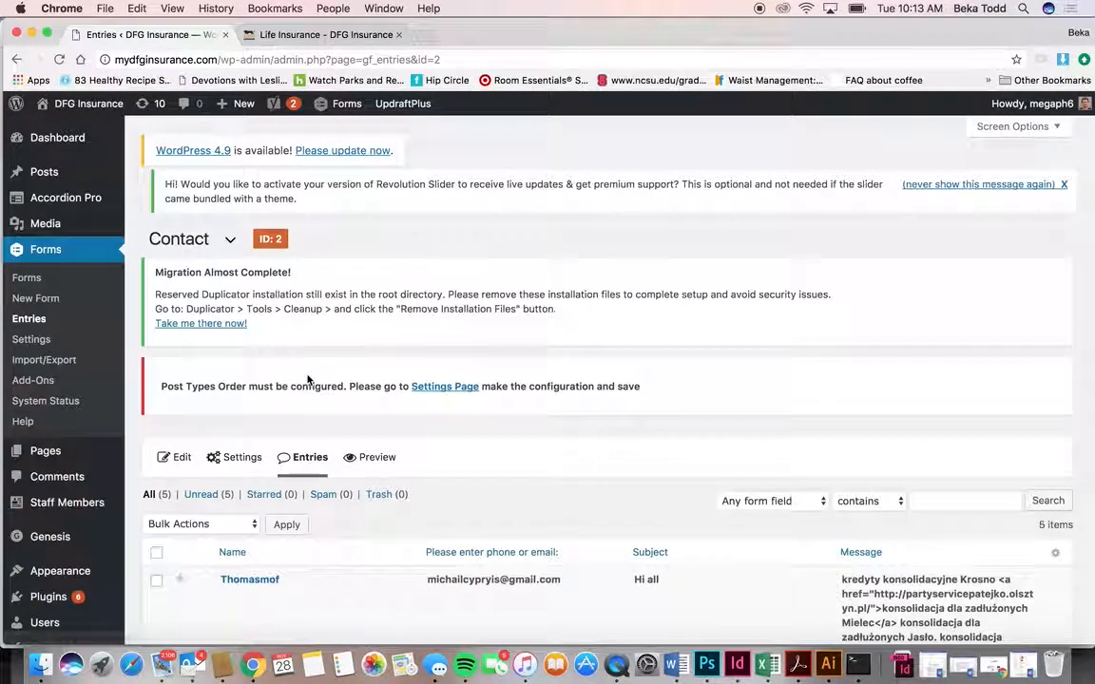
Read through the Contact form's submitted entries down to the last one, checking names, contact details, subjects and messages.
{"action": "scroll", "coordinate": [307, 381], "scroll_direction": "down", "scroll_amount": 15}
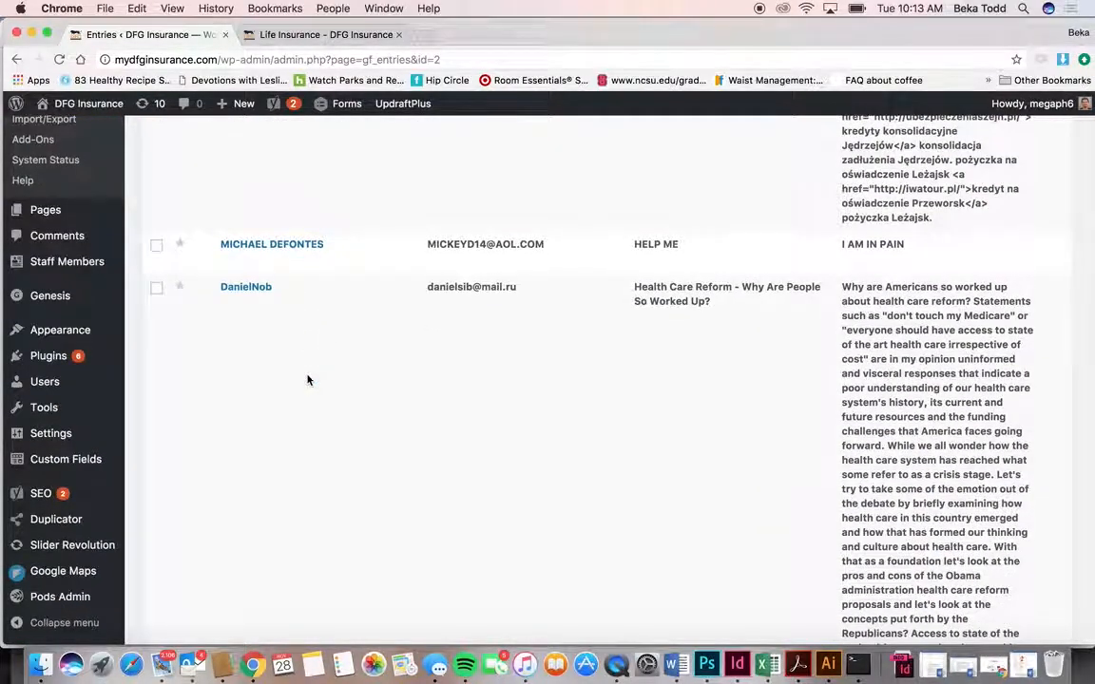
{"action": "scroll", "coordinate": [307, 380], "scroll_direction": "down", "scroll_amount": 20}
{"action": "scroll", "coordinate": [307, 380], "scroll_direction": "down", "scroll_amount": 20}
{"action": "scroll", "coordinate": [307, 380], "scroll_direction": "down", "scroll_amount": 20}
{"action": "scroll", "coordinate": [307, 380], "scroll_direction": "down", "scroll_amount": 5}
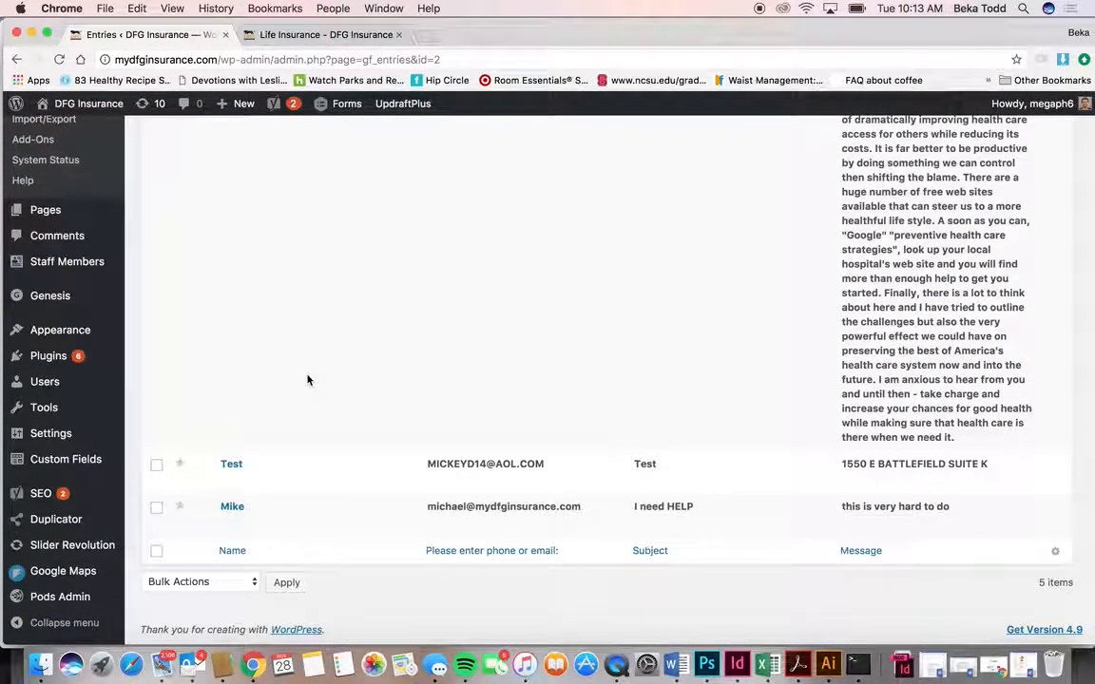
{"action": "scroll", "coordinate": [307, 380], "scroll_direction": "up", "scroll_amount": 10}
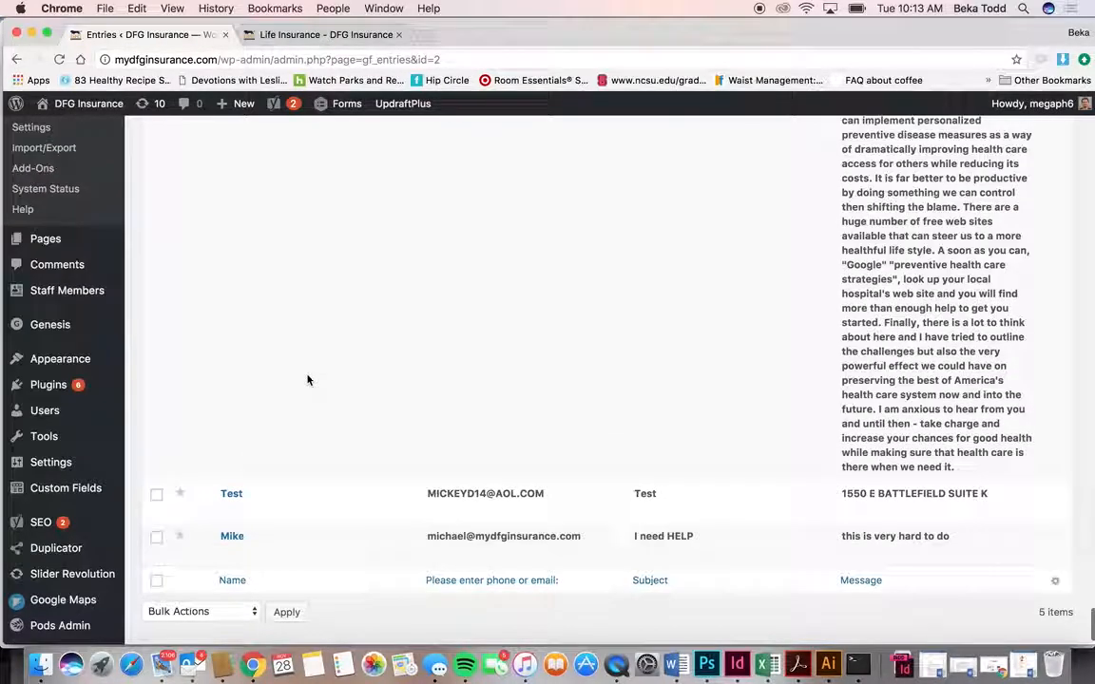
{"action": "scroll", "coordinate": [307, 380], "scroll_direction": "up", "scroll_amount": 15}
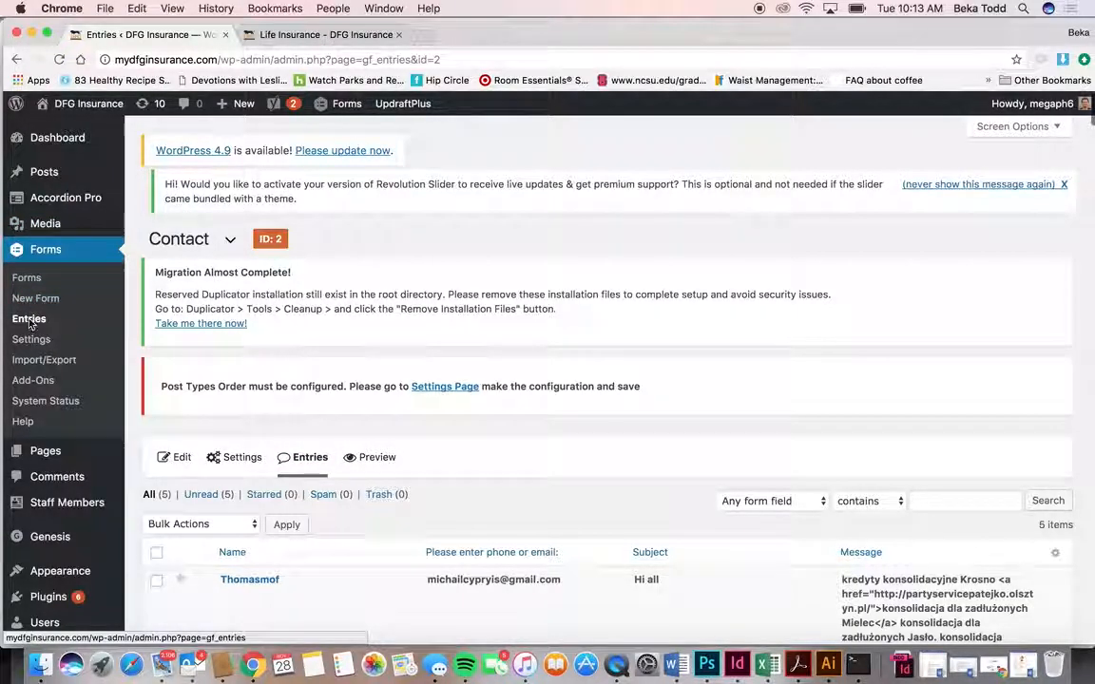
Return to the forms list and open the Contact form's notification settings.
{"action": "left_click", "coordinate": [28, 284]}
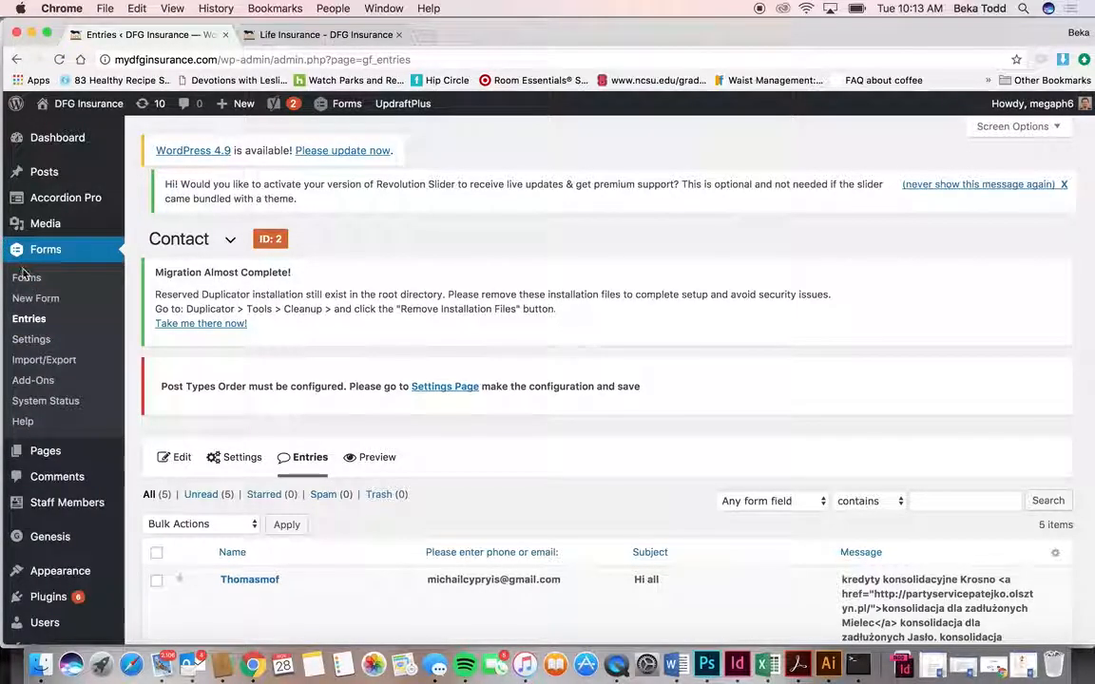
{"action": "left_click", "coordinate": [26, 279]}
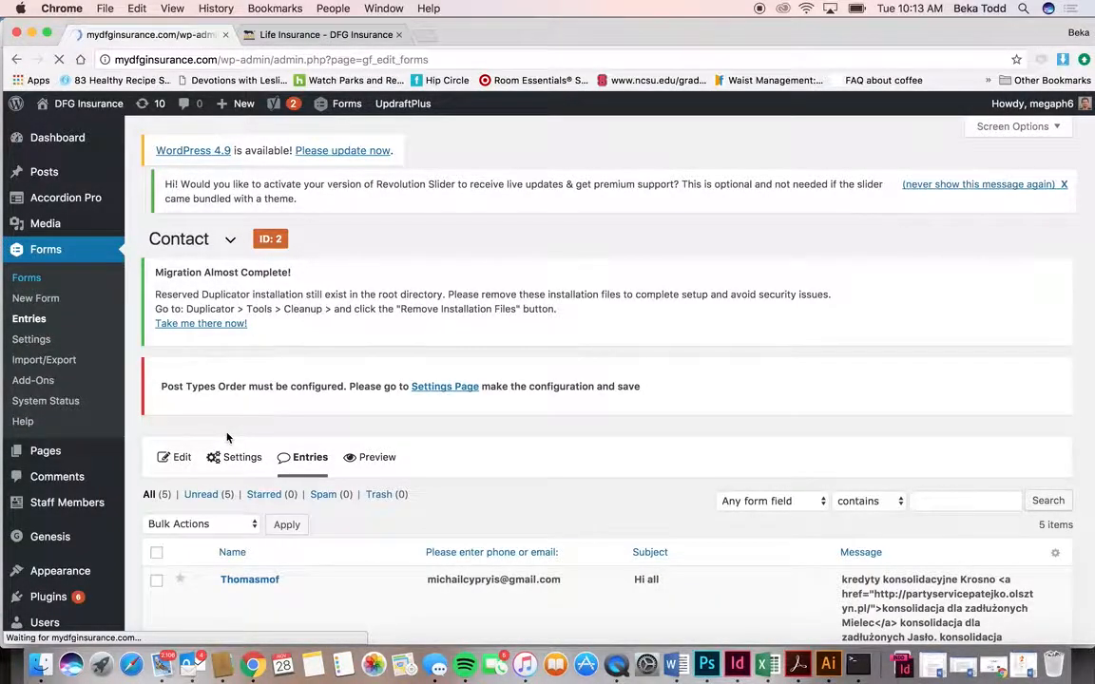
{"action": "scroll", "coordinate": [228, 442], "scroll_direction": "down", "scroll_amount": 2}
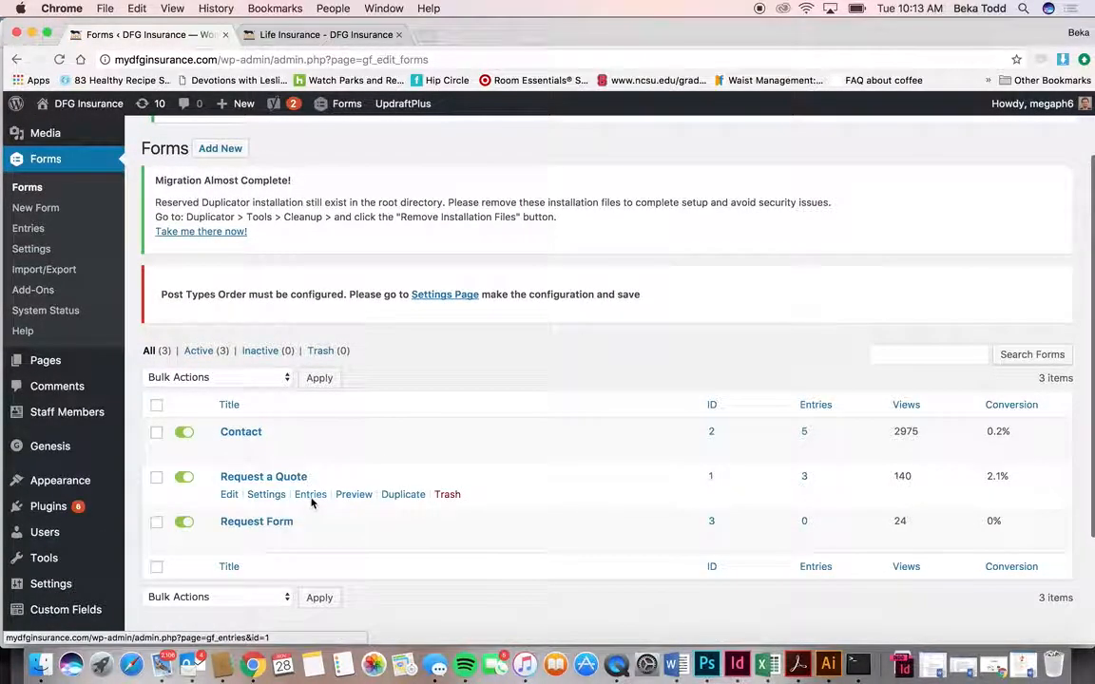
{"action": "mouse_move", "coordinate": [263, 453]}
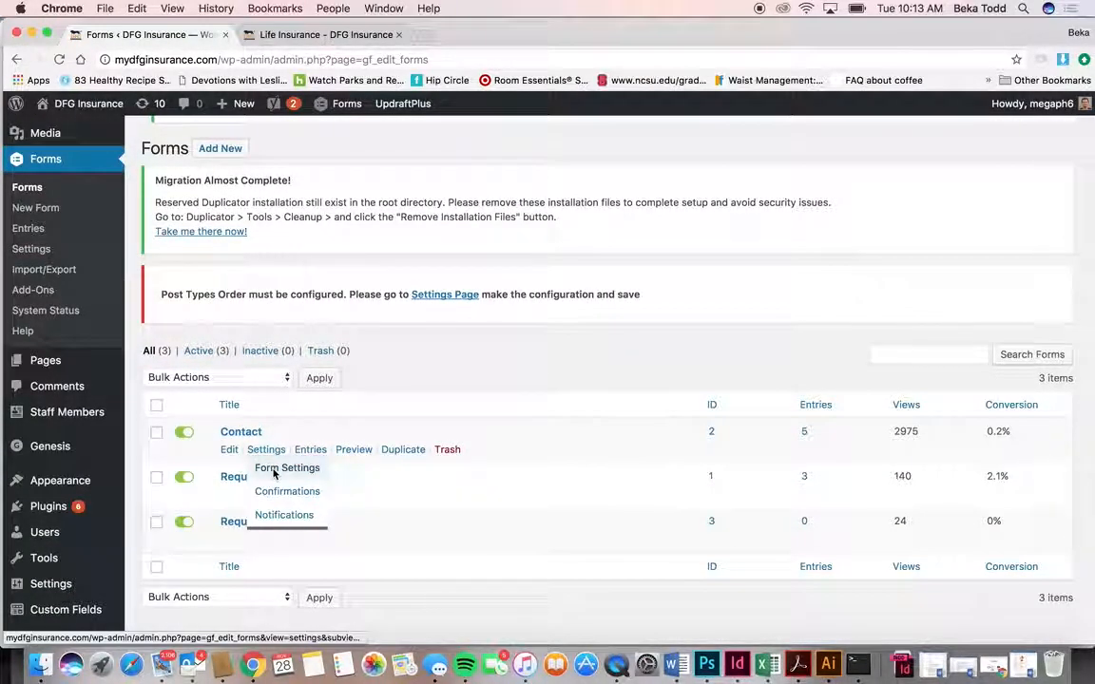
{"action": "left_click", "coordinate": [285, 515]}
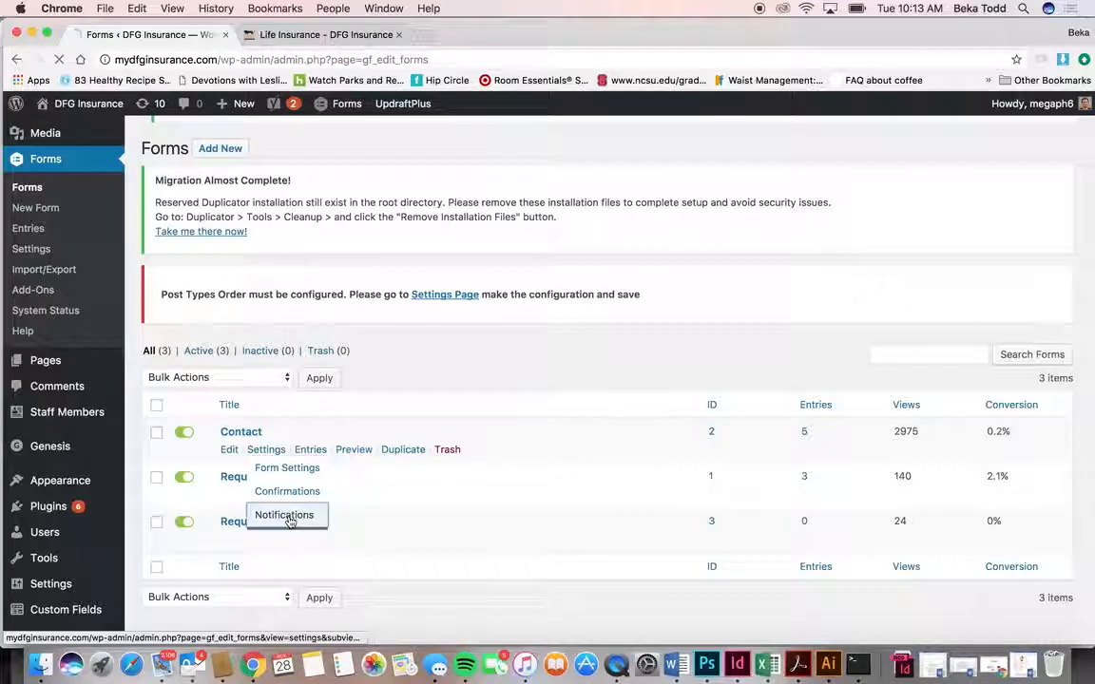
{"action": "scroll", "coordinate": [288, 519], "scroll_direction": "down", "scroll_amount": 3}
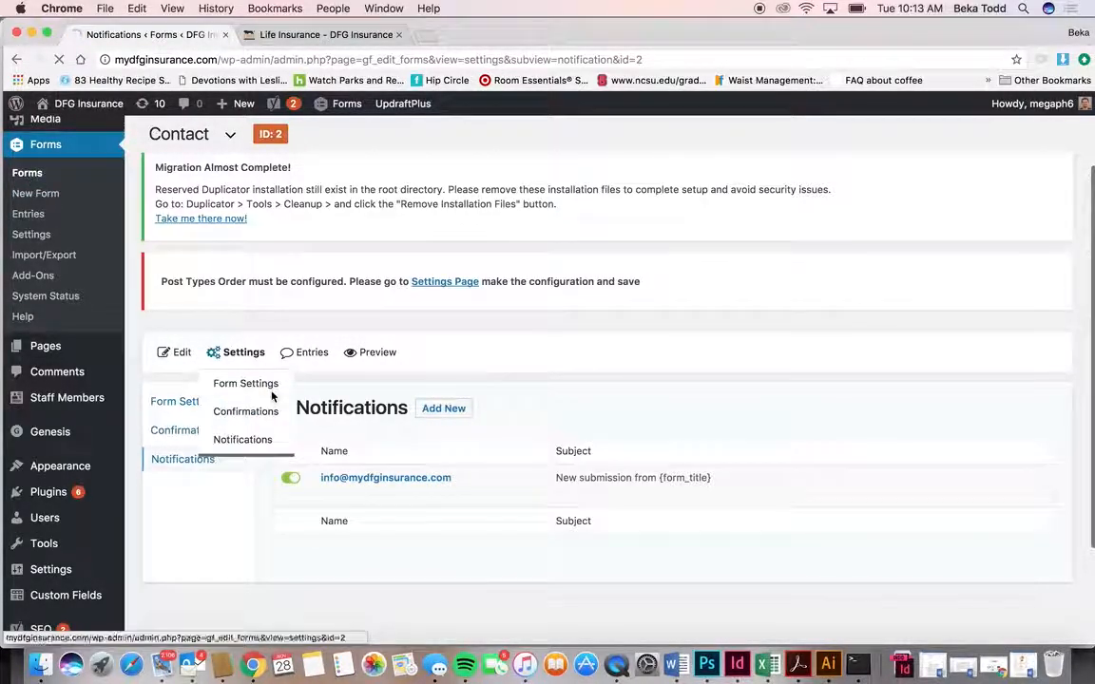
Go to the Request a Quote form's notification settings and open its existing notification for editing.
{"action": "left_click", "coordinate": [271, 394]}
{"action": "scroll", "coordinate": [272, 396], "scroll_direction": "down", "scroll_amount": 2}
{"action": "mouse_move", "coordinate": [288, 473]}
{"action": "left_click", "coordinate": [283, 532]}
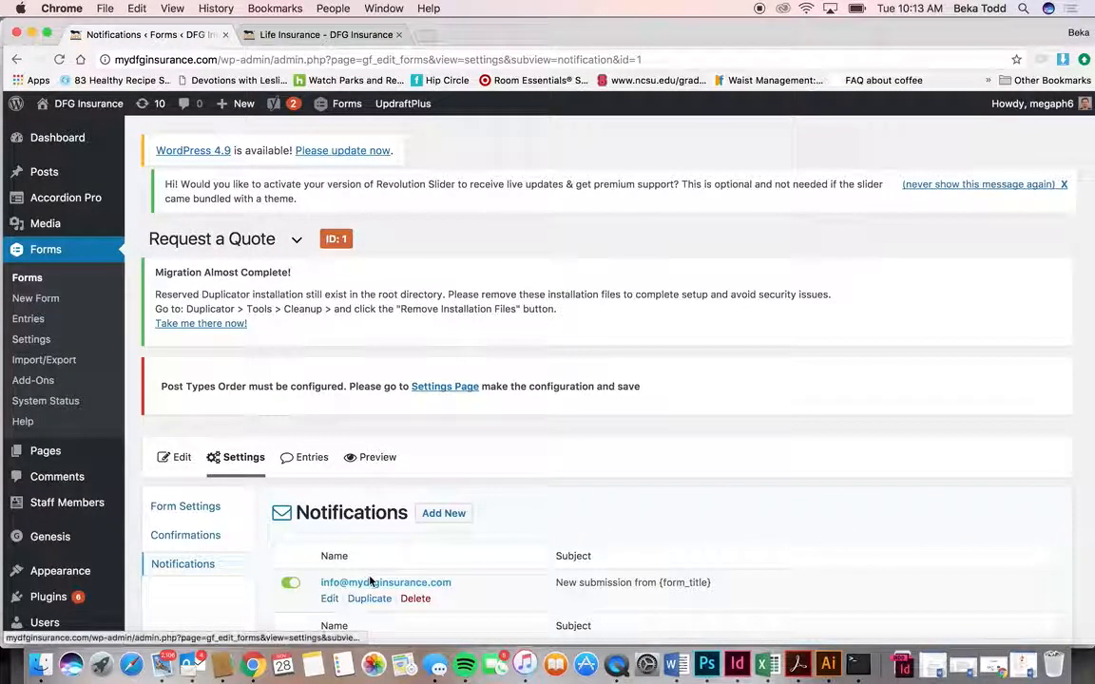
{"action": "left_click", "coordinate": [371, 581]}
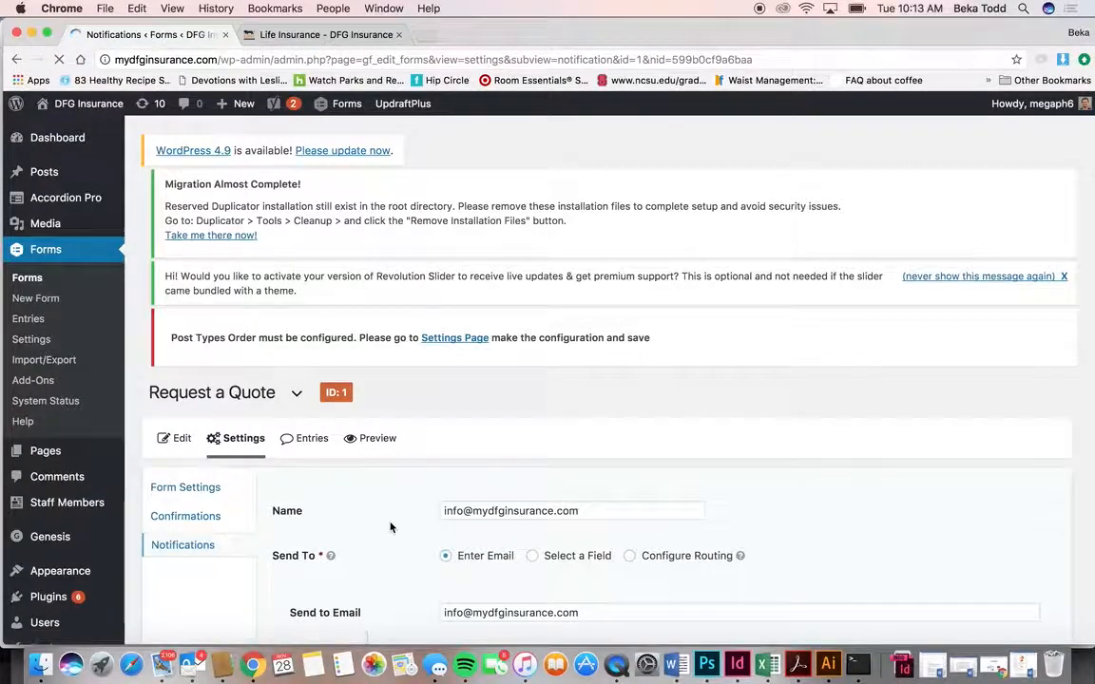
Select the address in the notification's Send to Email field and look through the remaining options to the end.
{"action": "scroll", "coordinate": [390, 527], "scroll_direction": "down", "scroll_amount": 2}
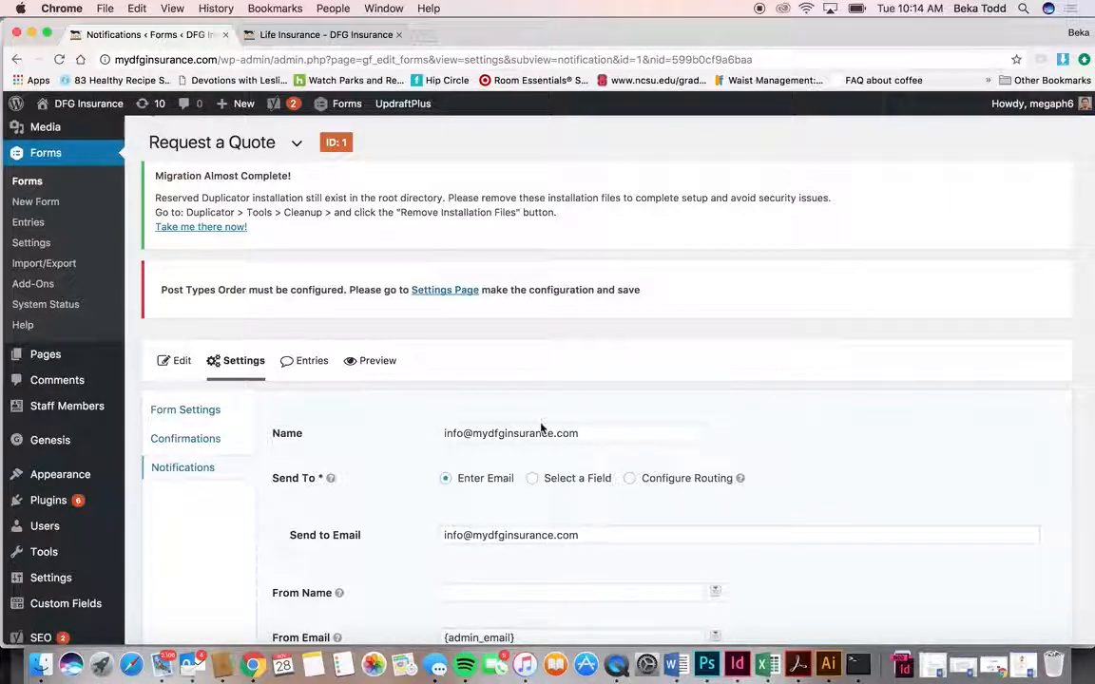
{"action": "left_click", "coordinate": [521, 538]}
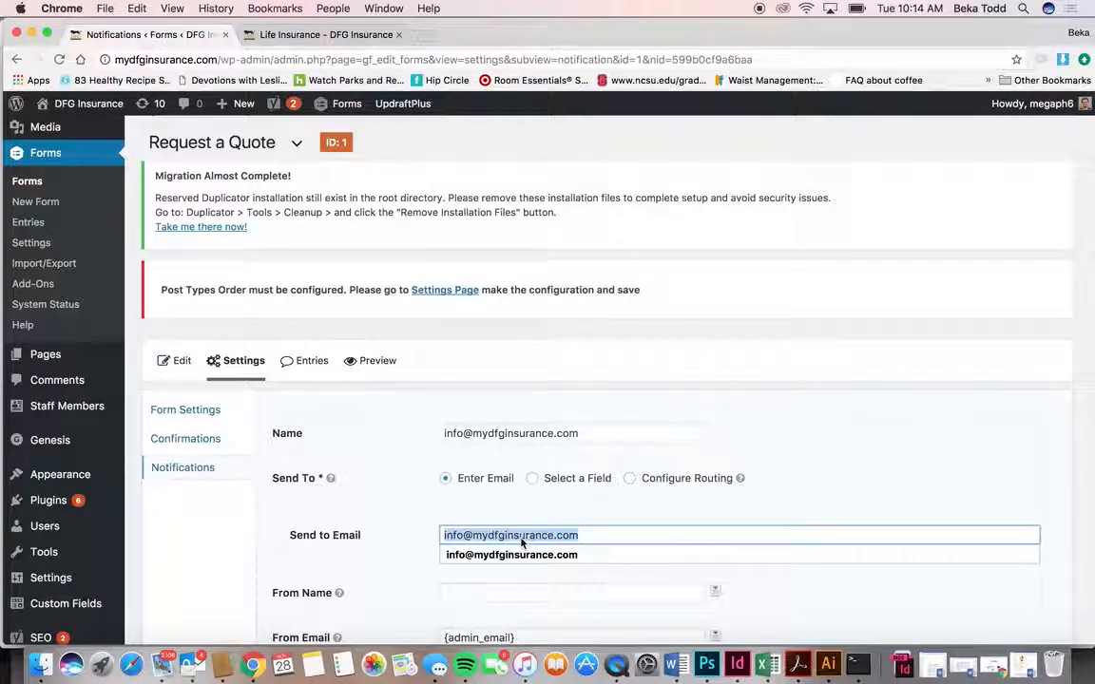
{"action": "scroll", "coordinate": [489, 535], "scroll_direction": "down", "scroll_amount": 15}
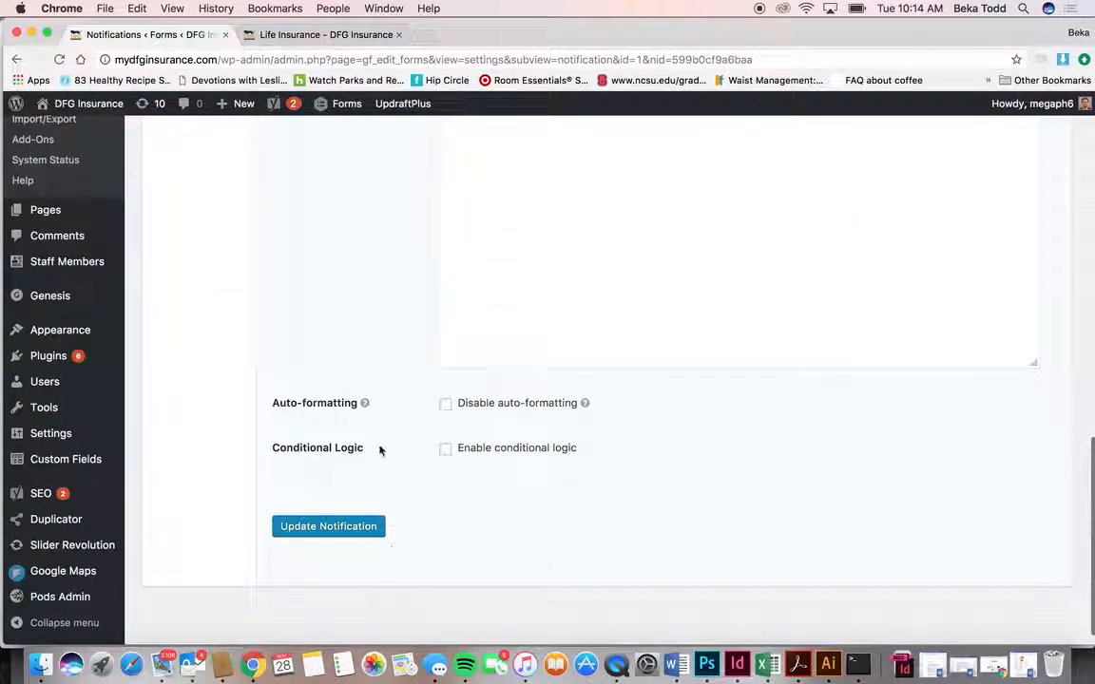
{"action": "scroll", "coordinate": [379, 452], "scroll_direction": "up", "scroll_amount": 15}
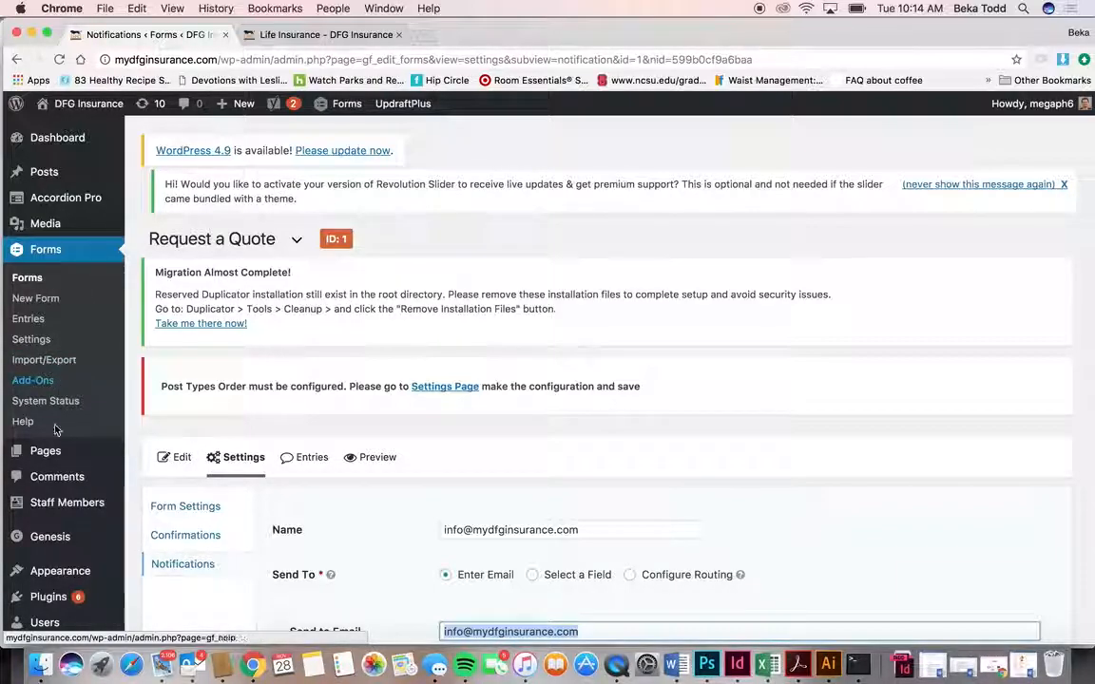
Open the list of all site pages and look through its titles.
{"action": "mouse_move", "coordinate": [54, 451]}
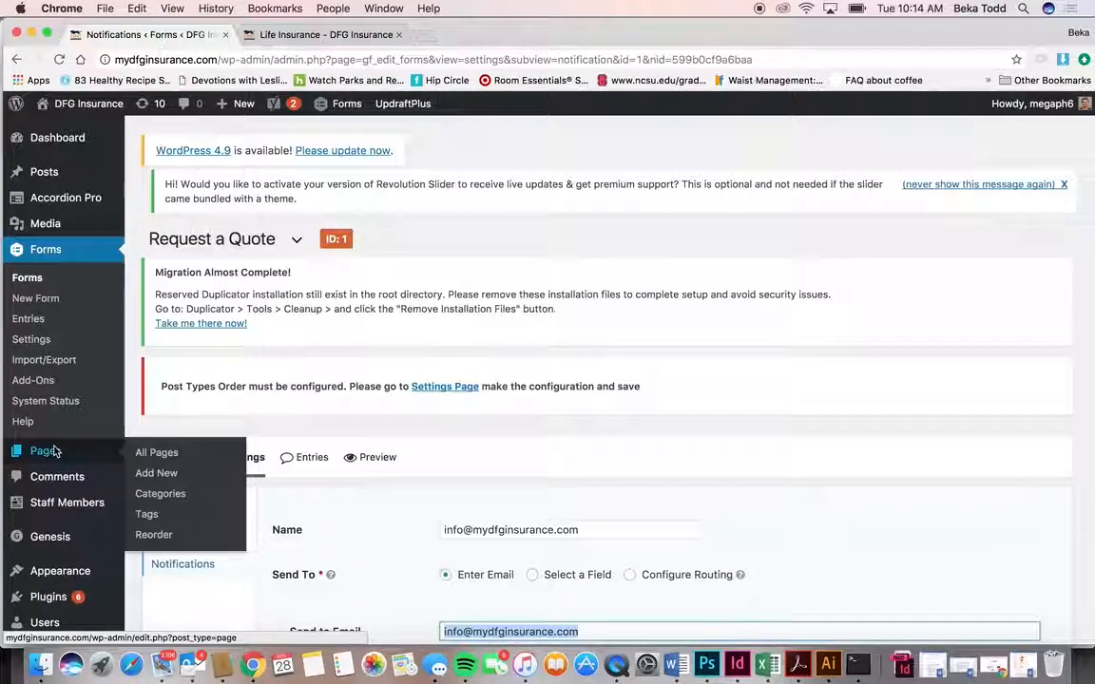
{"action": "left_click", "coordinate": [49, 451]}
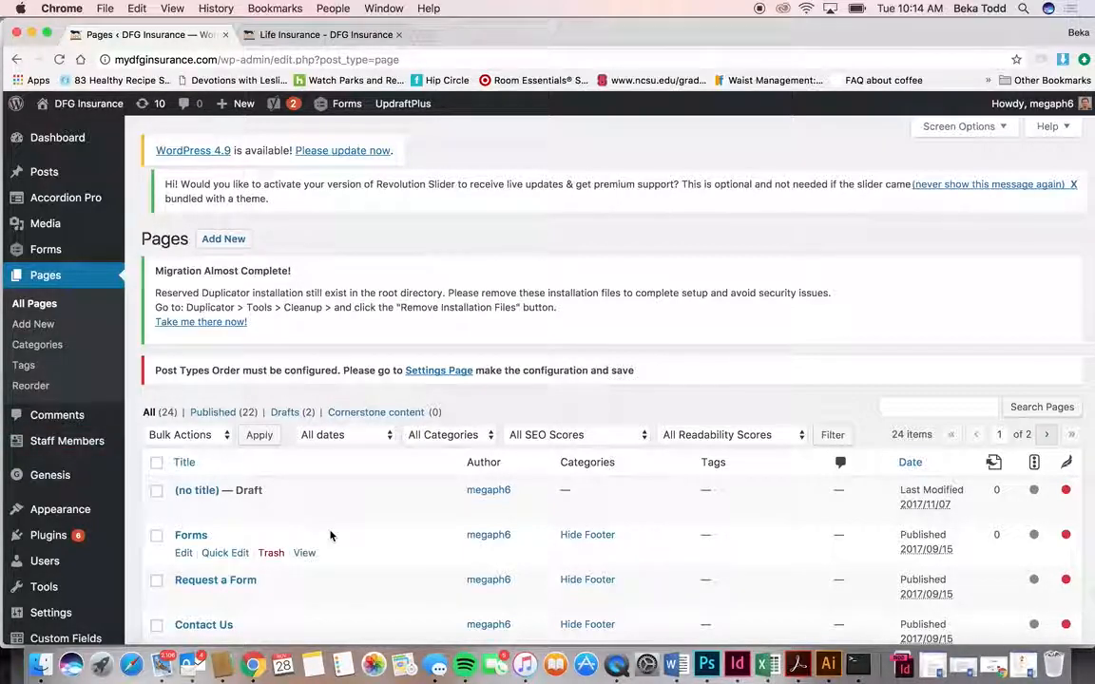
{"action": "scroll", "coordinate": [329, 536], "scroll_direction": "down", "scroll_amount": 10}
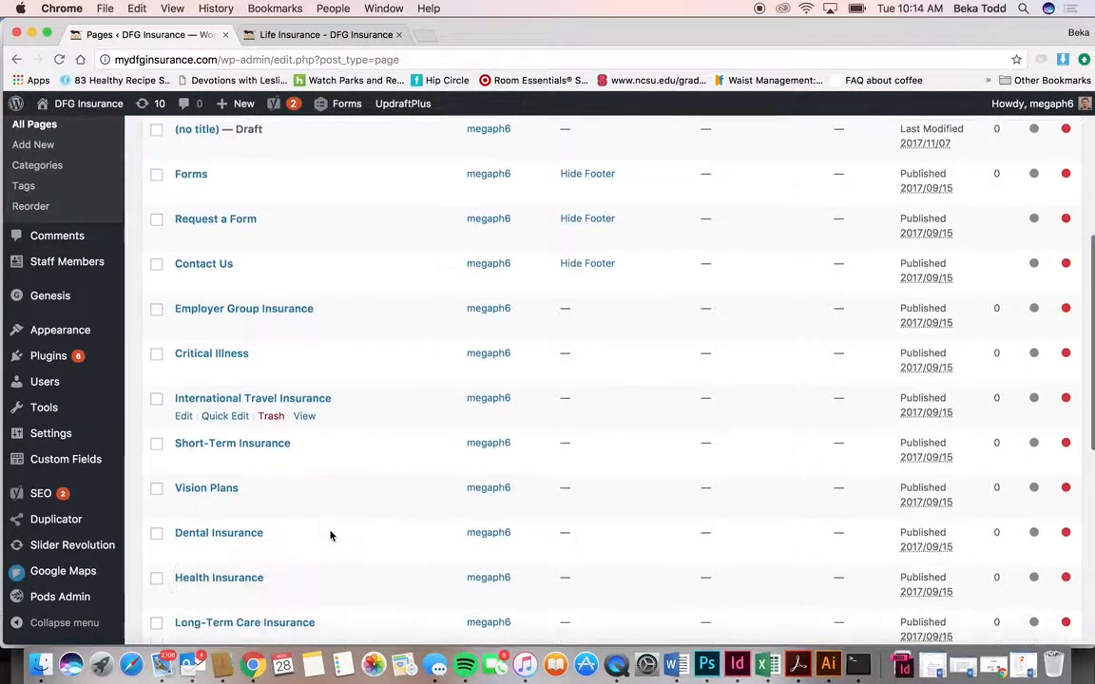
{"action": "scroll", "coordinate": [329, 536], "scroll_direction": "down", "scroll_amount": 8}
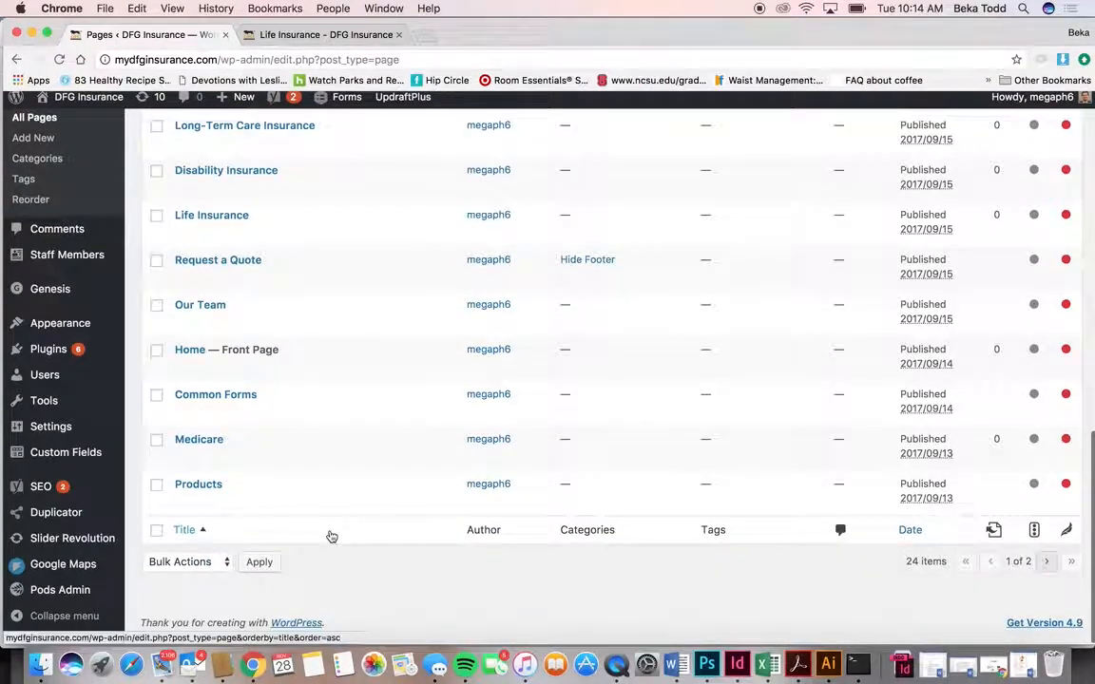
{"action": "scroll", "coordinate": [292, 314], "scroll_direction": "up", "scroll_amount": 8}
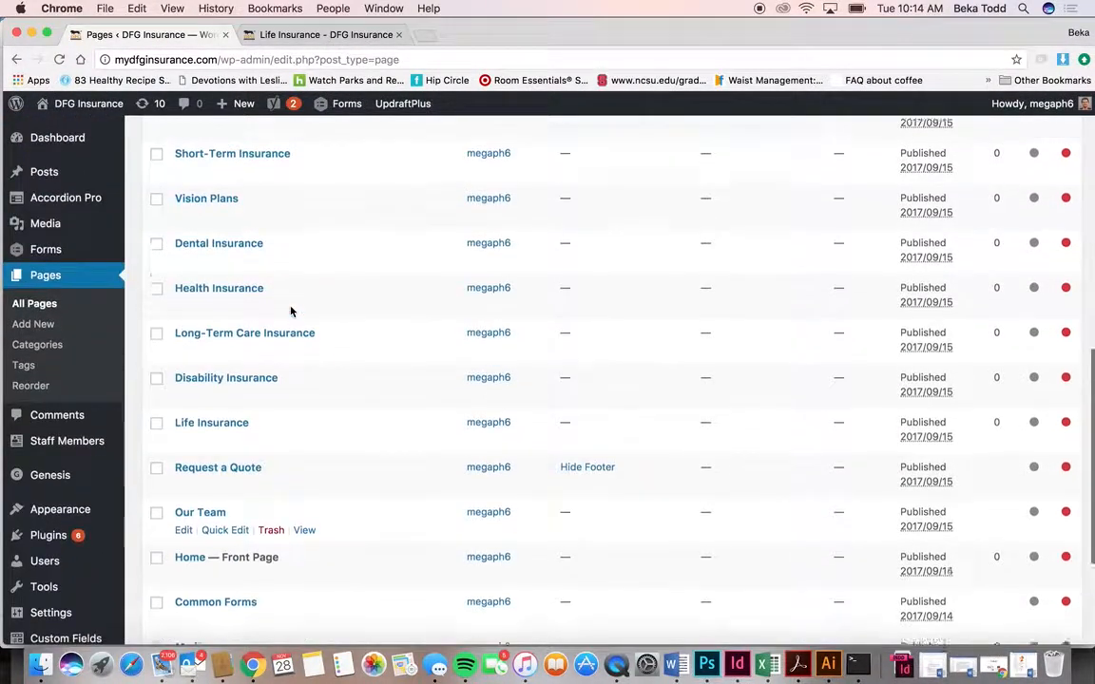
{"action": "scroll", "coordinate": [292, 314], "scroll_direction": "up", "scroll_amount": 4}
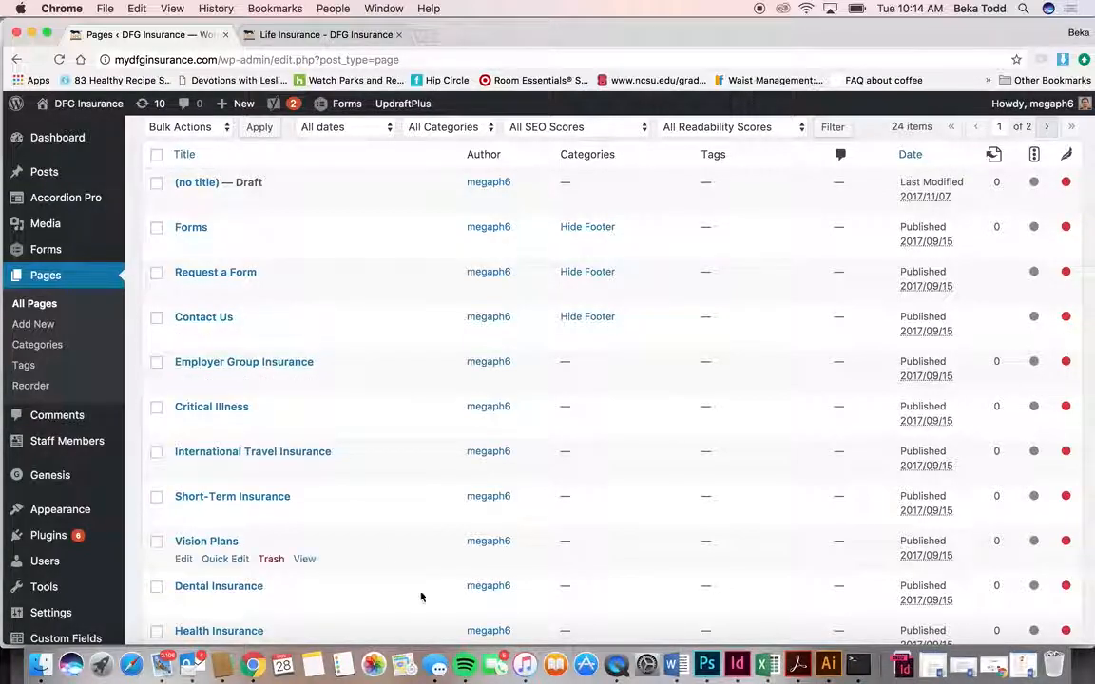
{"action": "right_click", "coordinate": [615, 666]}
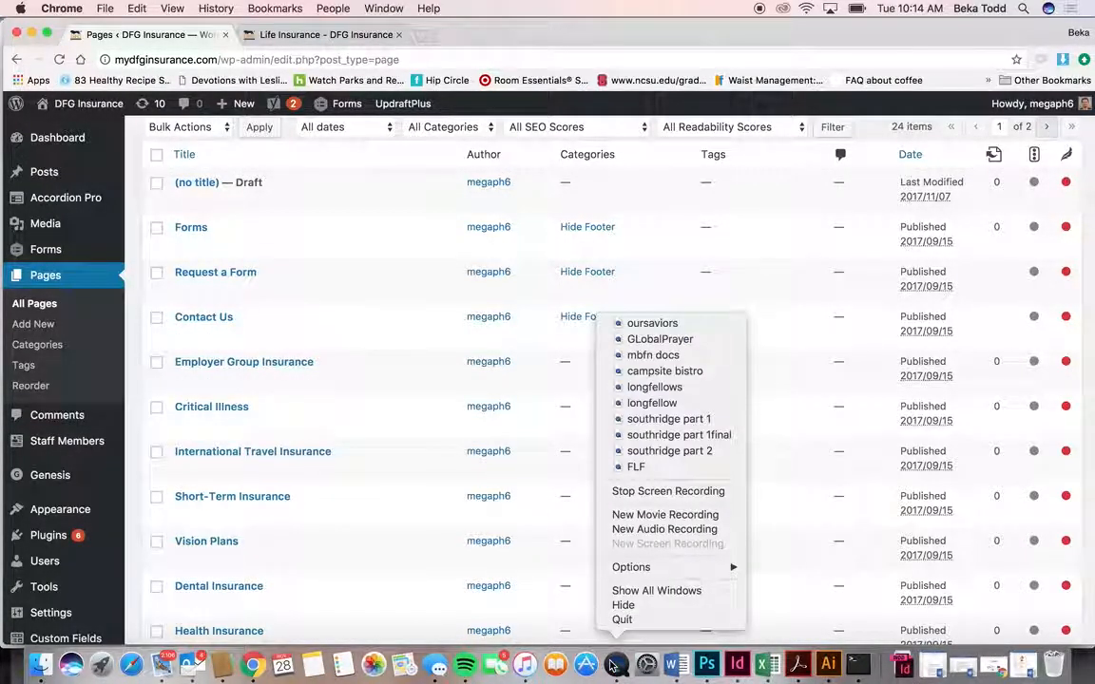
{"action": "left_click", "coordinate": [677, 491]}
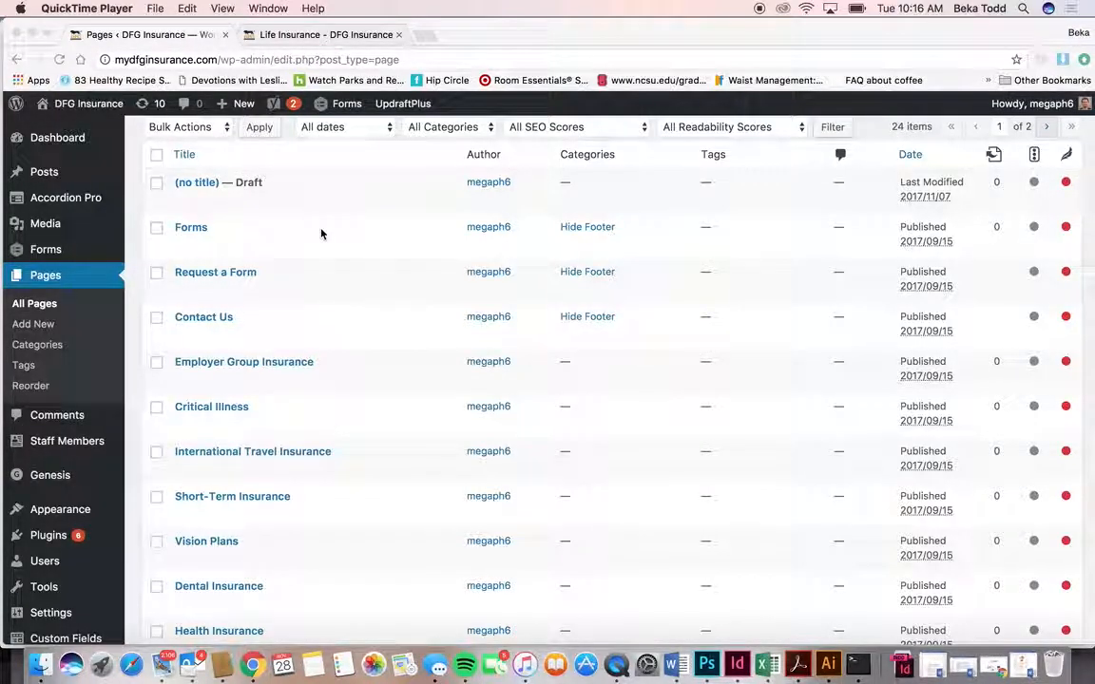
Open the Forms page for editing and examine its Main Text section content.
{"action": "left_click", "coordinate": [198, 231]}
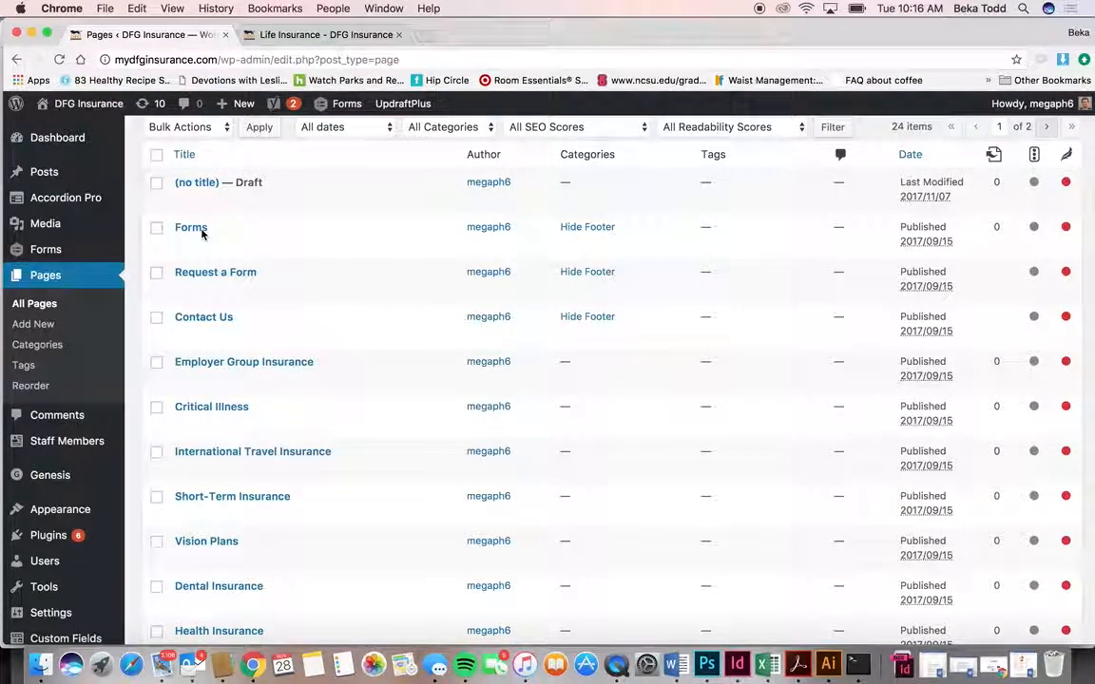
{"action": "left_click", "coordinate": [197, 231]}
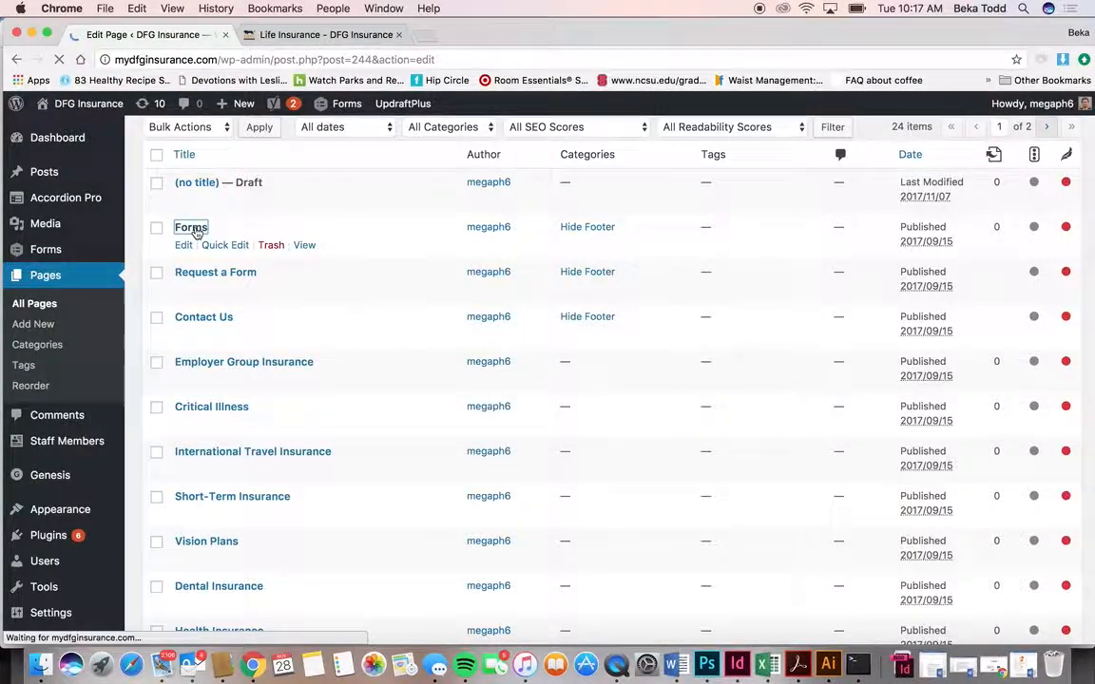
{"action": "scroll", "coordinate": [352, 397], "scroll_direction": "down", "scroll_amount": 3}
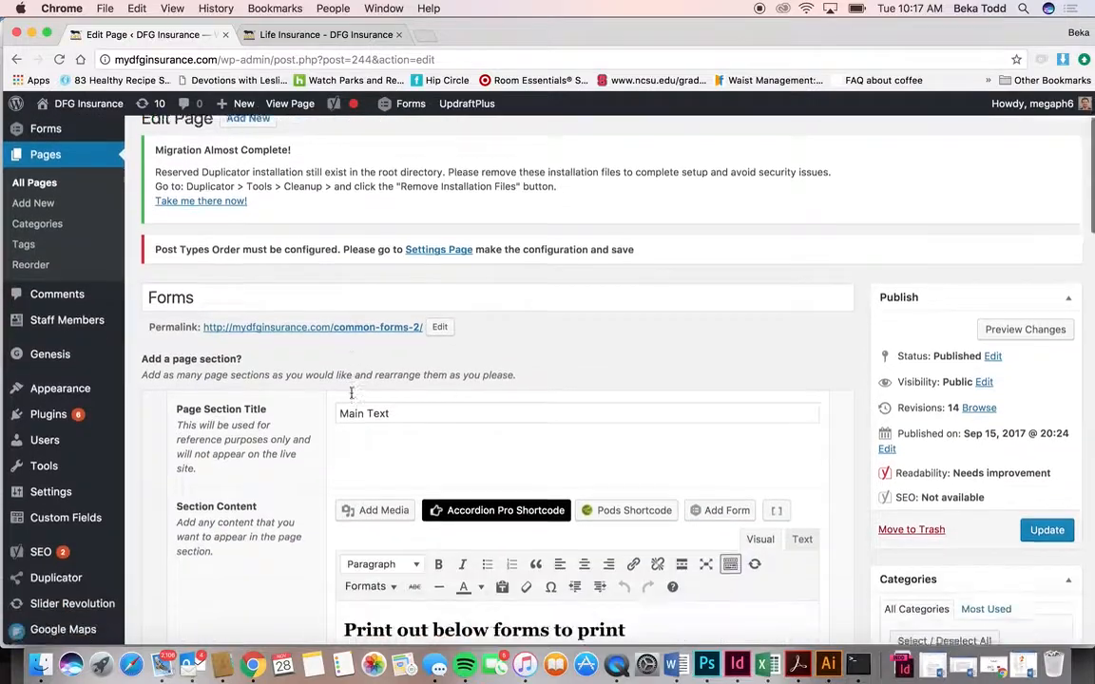
{"action": "scroll", "coordinate": [351, 397], "scroll_direction": "down", "scroll_amount": 3}
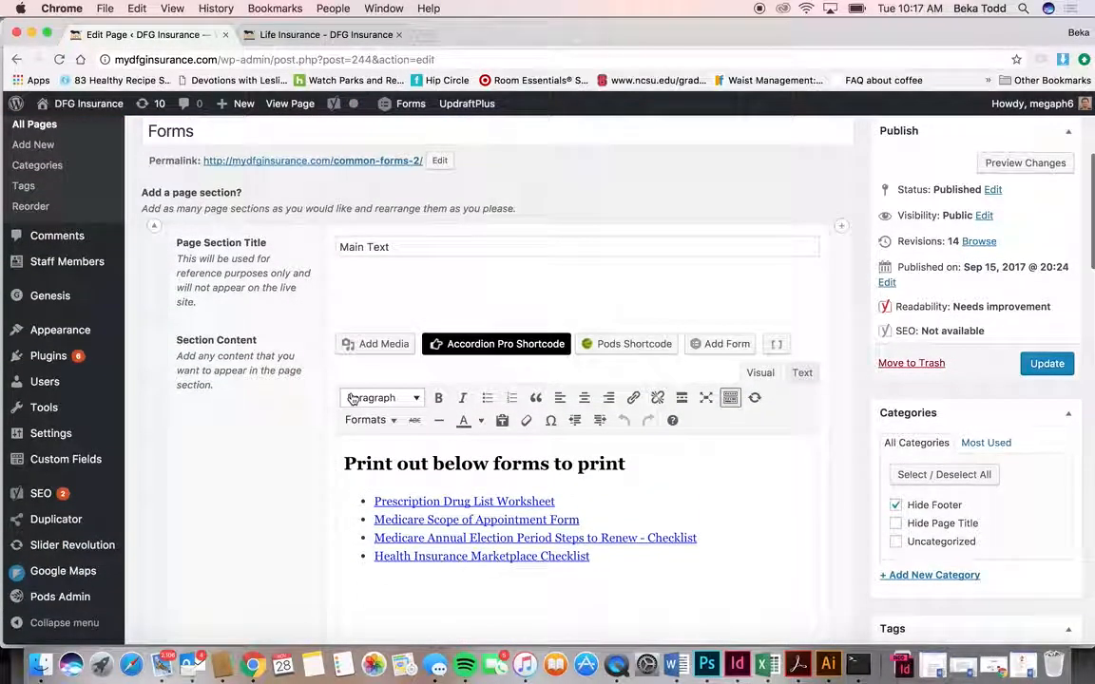
{"action": "scroll", "coordinate": [351, 398], "scroll_direction": "down", "scroll_amount": 1}
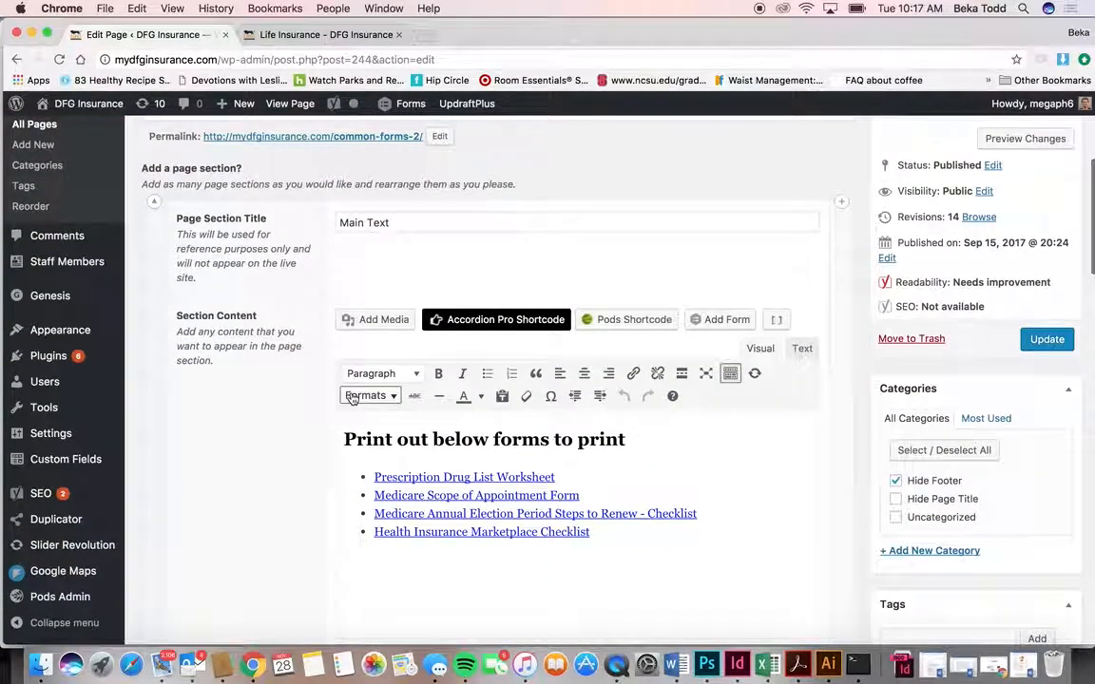
Inspect the link targets of Prescription Drug List Worksheet and Health Insurance Marketplace Checklist in the section content.
{"action": "left_click", "coordinate": [528, 498]}
{"action": "left_click", "coordinate": [530, 477]}
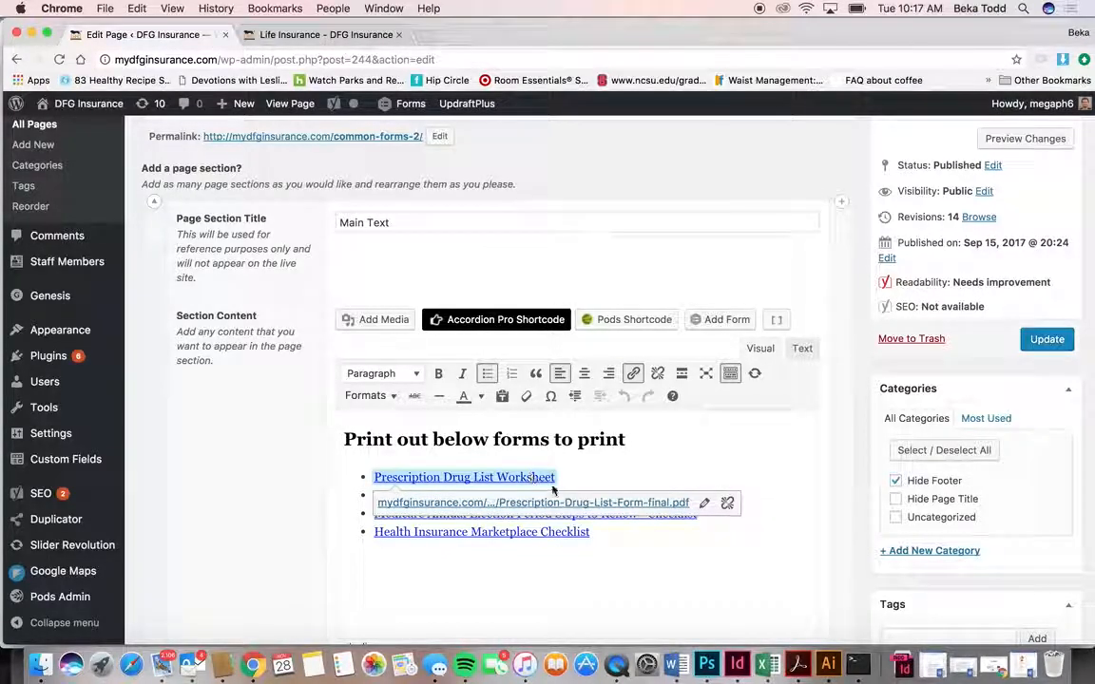
{"action": "left_click", "coordinate": [576, 532]}
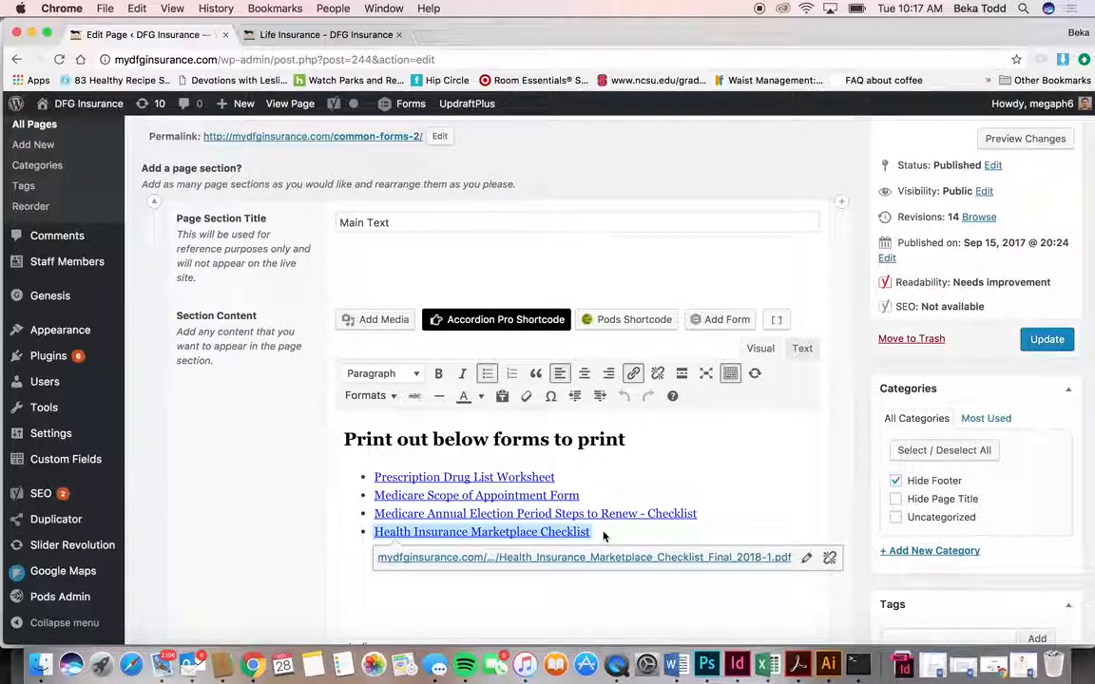
Add a Form Name bullet below Health Insurance Marketplace Checklist and copy the URL of Prescription-Drug-List-Form-final.pdf from the media library.
{"action": "key", "text": "Return"}
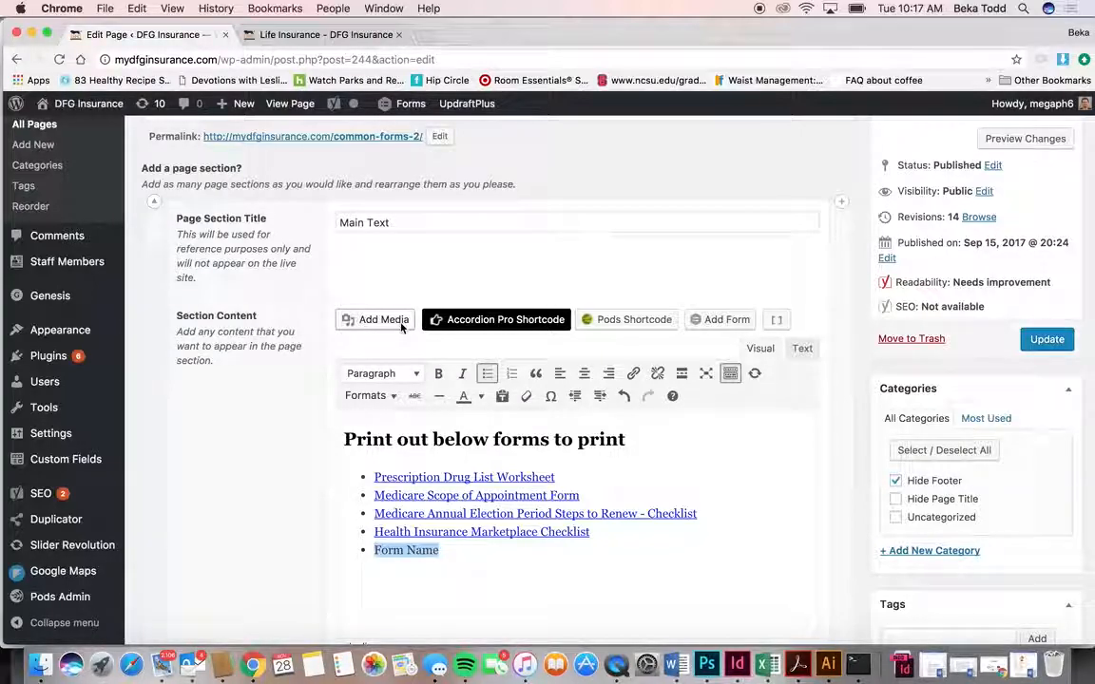
{"action": "left_click", "coordinate": [401, 326]}
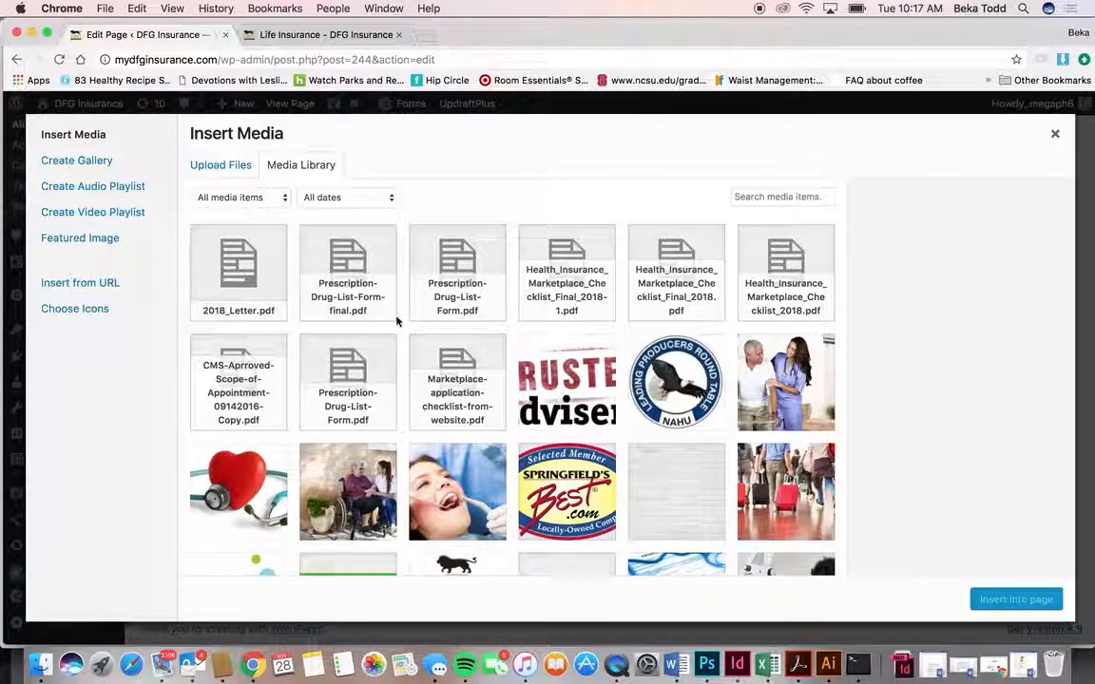
{"action": "left_click", "coordinate": [358, 275]}
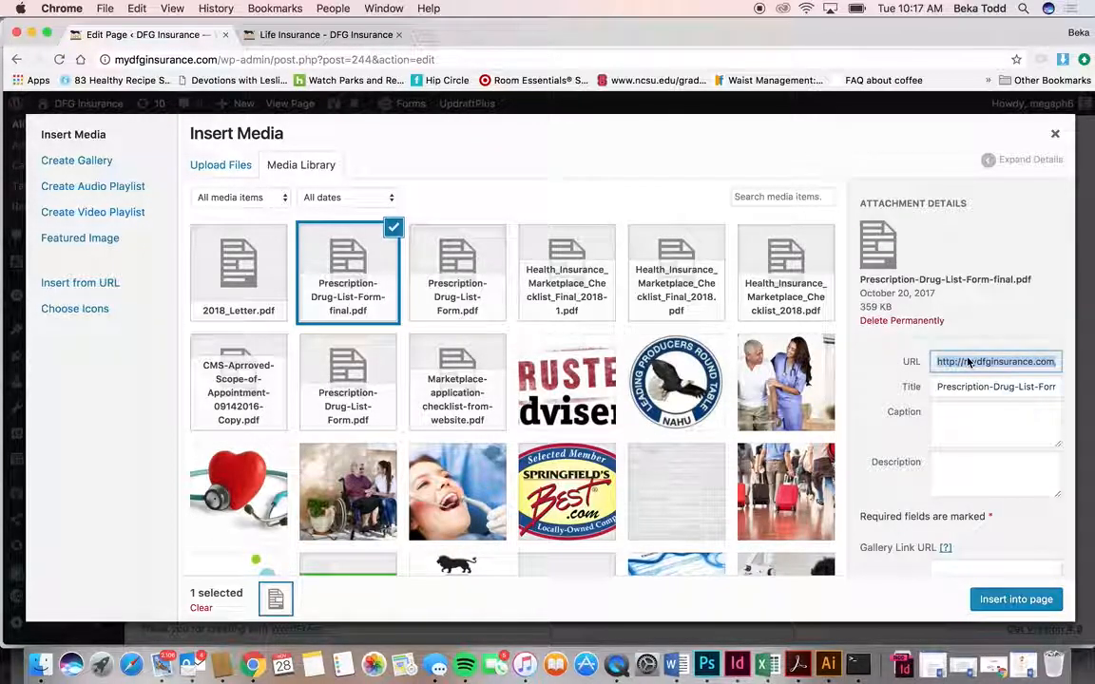
{"action": "left_click", "coordinate": [1055, 134]}
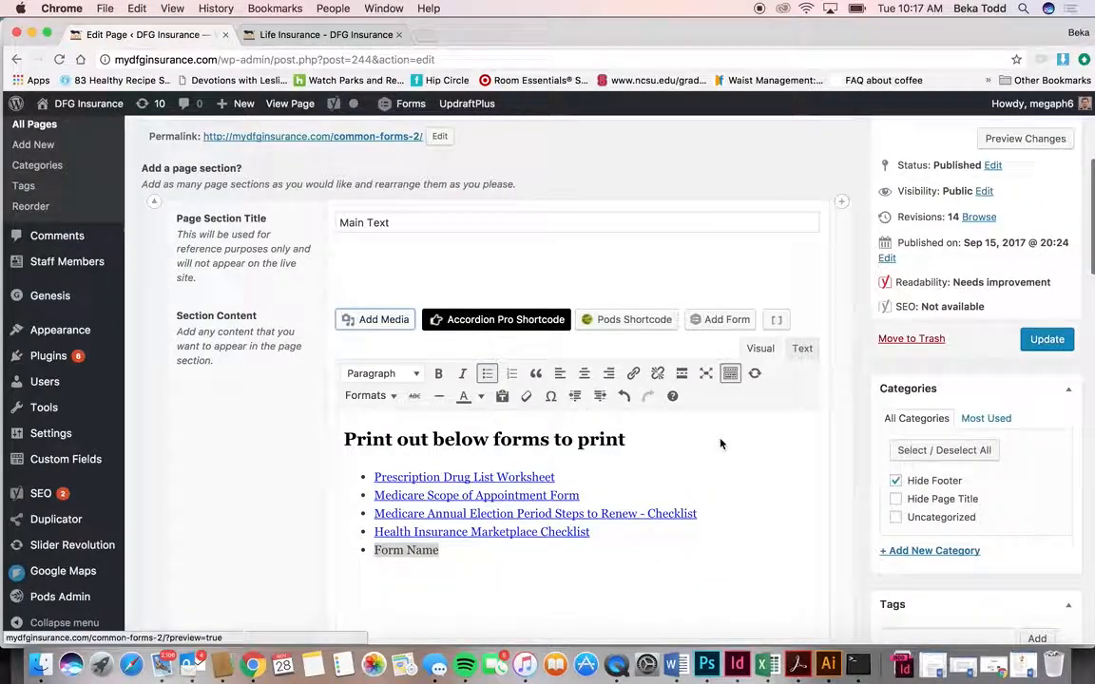
Link the Form Name bullet to the copied URL of Prescription-Drug-List-Form-final.pdf.
{"action": "left_click", "coordinate": [632, 372]}
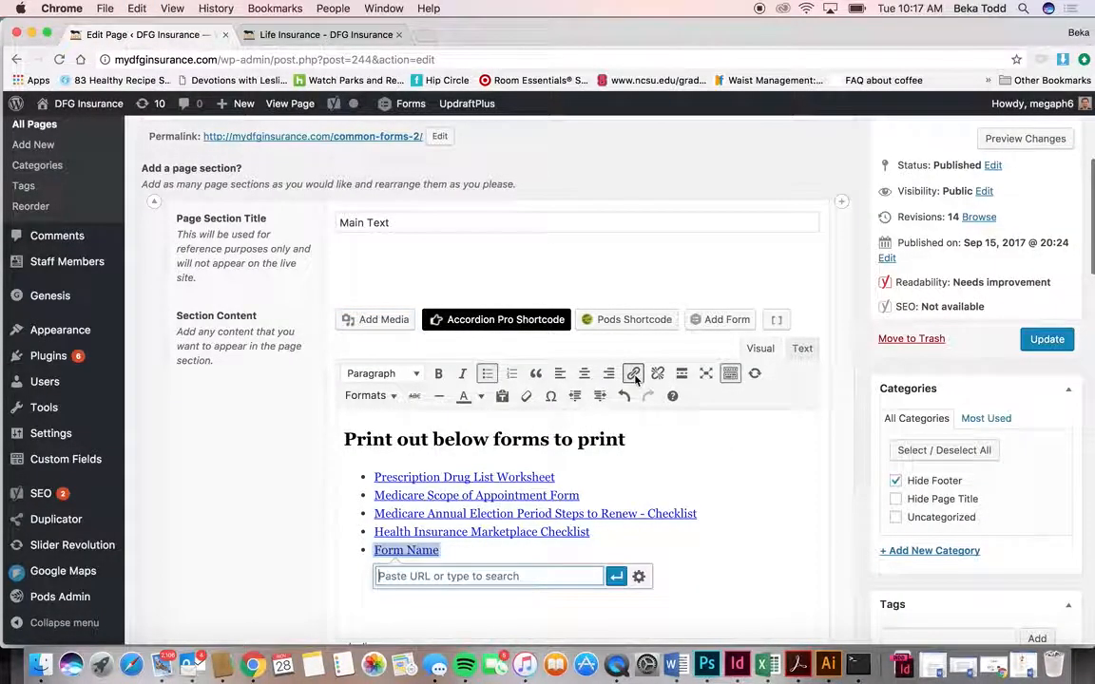
{"action": "key", "text": "super+v"}
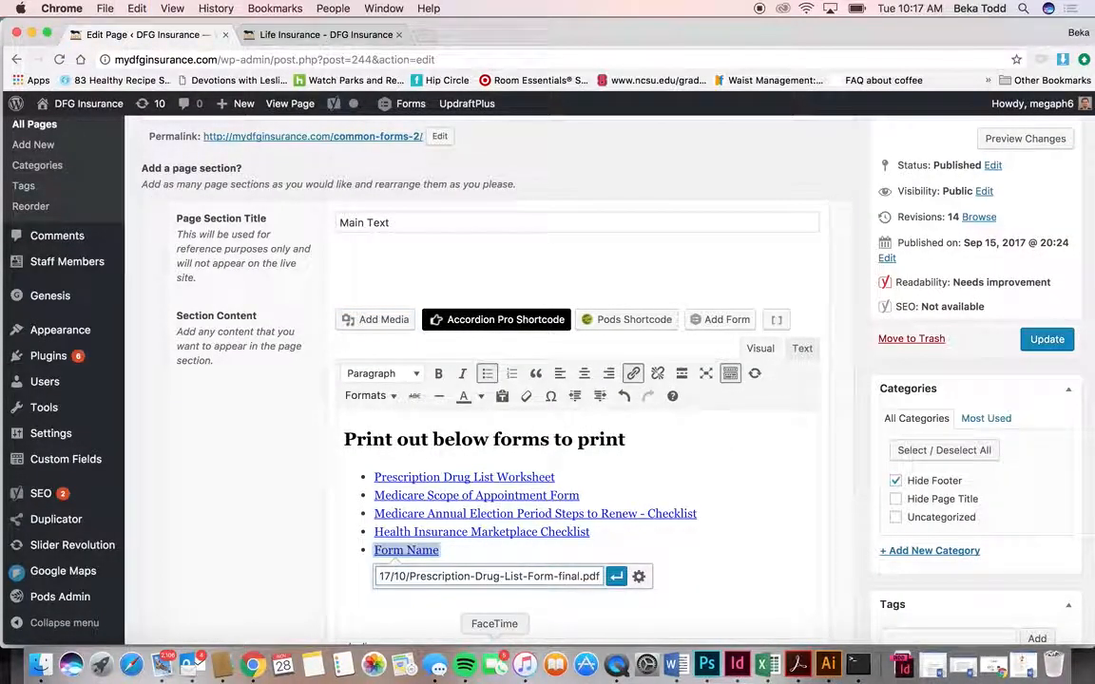
{"action": "left_click", "coordinate": [616, 576]}
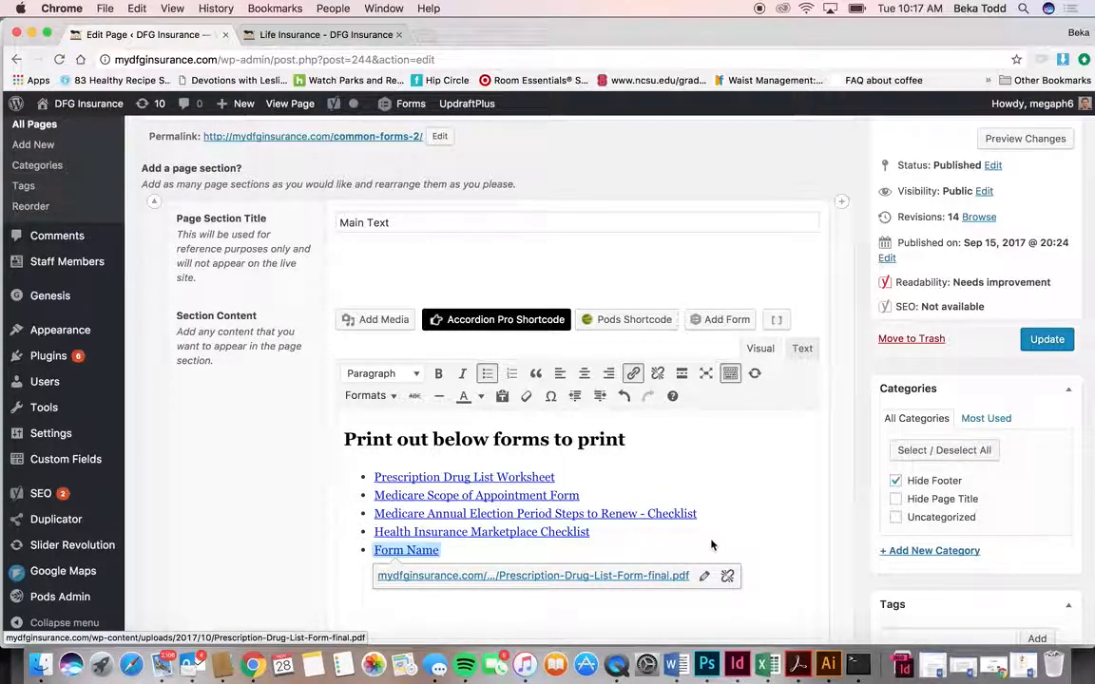
Inspect the link target of Medicare Annual Election Period Steps to Renew - Checklist and look through the remaining section settings.
{"action": "triple_click", "coordinate": [687, 518]}
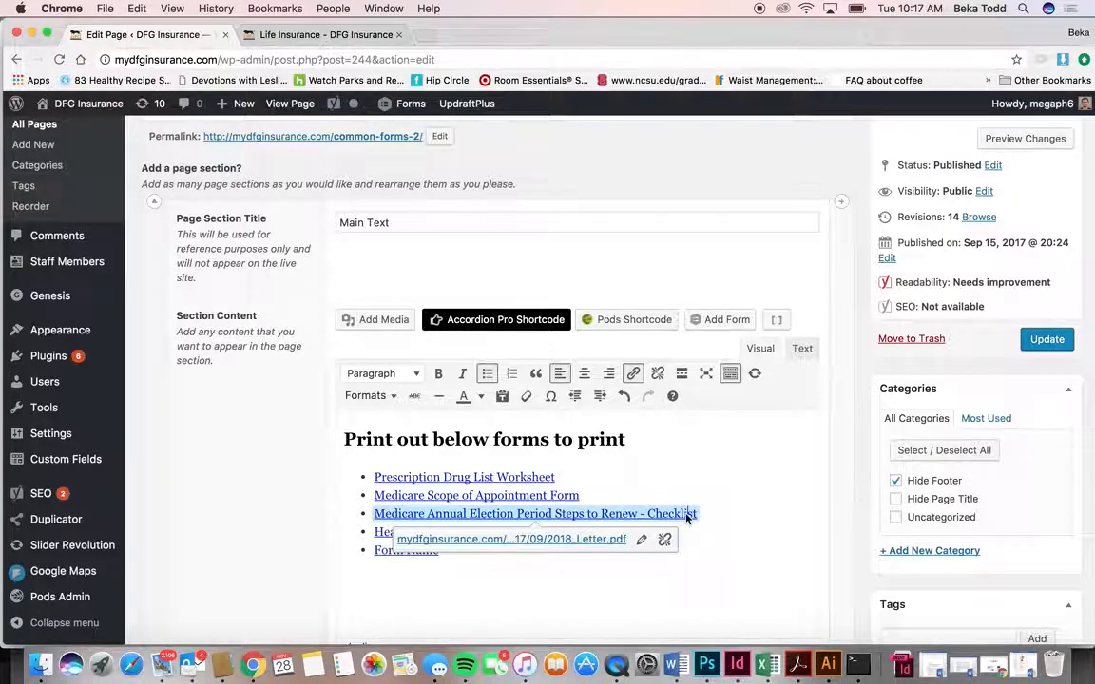
{"action": "left_click", "coordinate": [715, 566]}
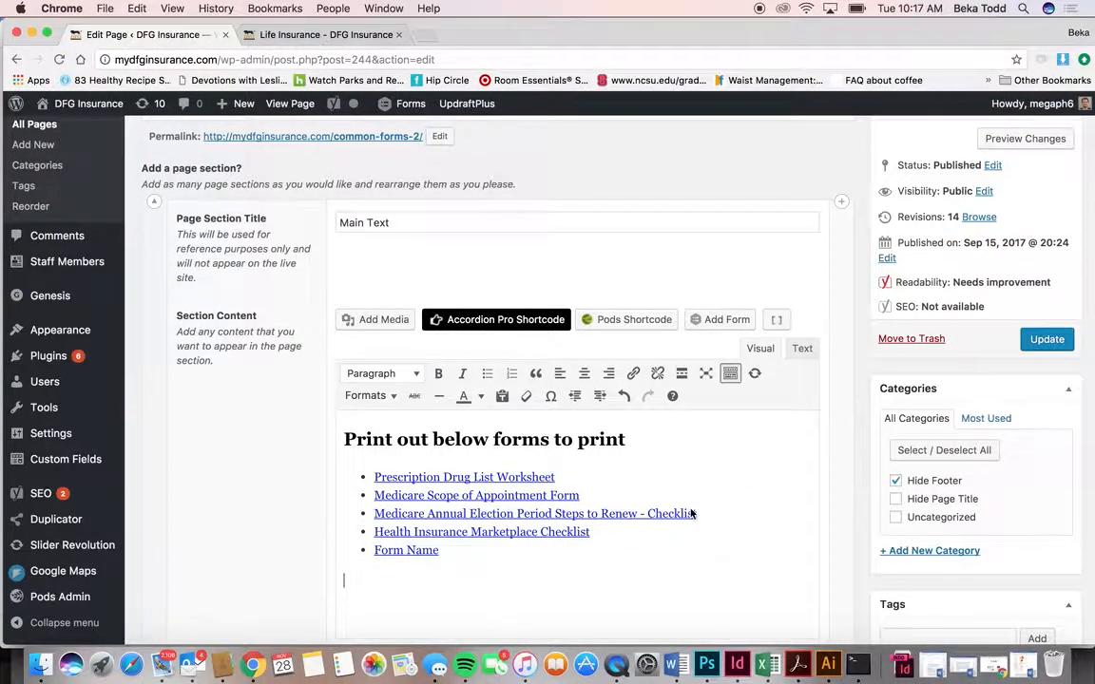
{"action": "scroll", "coordinate": [692, 513], "scroll_direction": "down", "scroll_amount": 5}
{"action": "scroll", "coordinate": [691, 514], "scroll_direction": "down", "scroll_amount": 20}
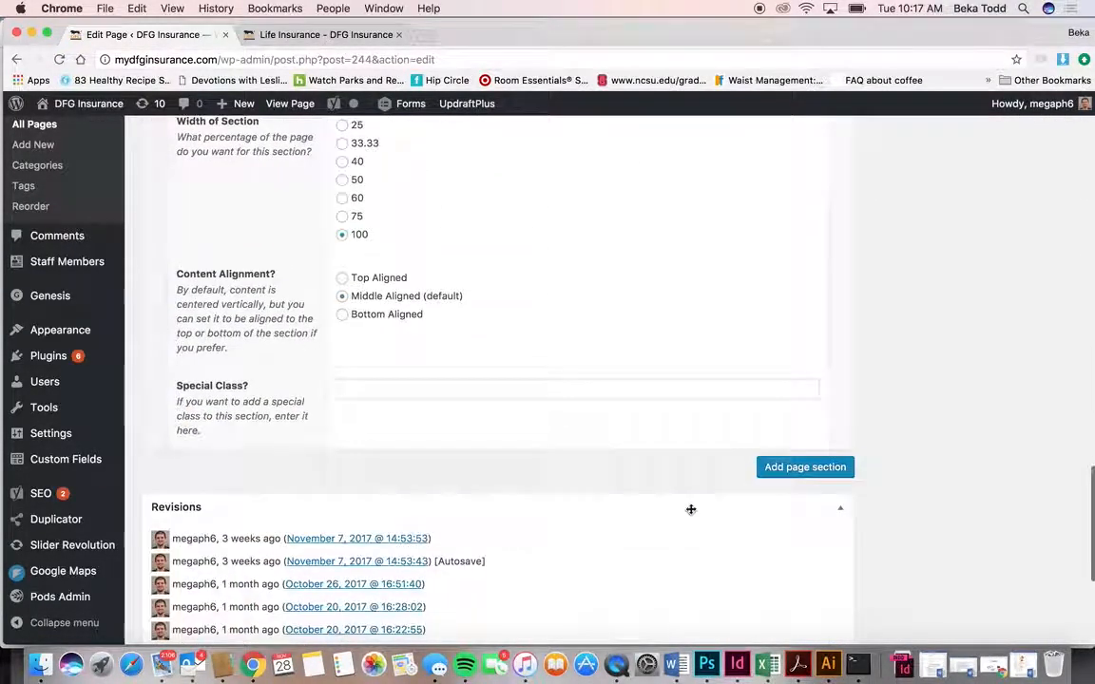
{"action": "scroll", "coordinate": [691, 515], "scroll_direction": "up", "scroll_amount": 20}
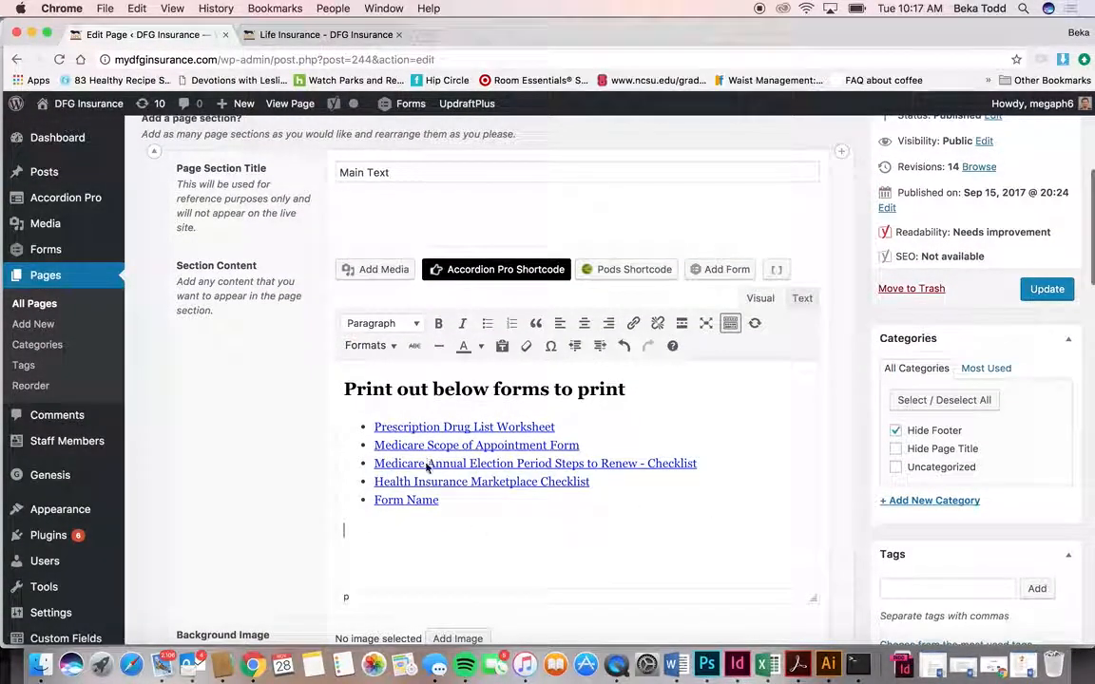
Delete the Form Name bullet from the list of printable forms.
{"action": "left_click_drag", "start_coordinate": [440, 500], "coordinate": [373, 500]}
{"action": "key", "text": "BackSpace"}
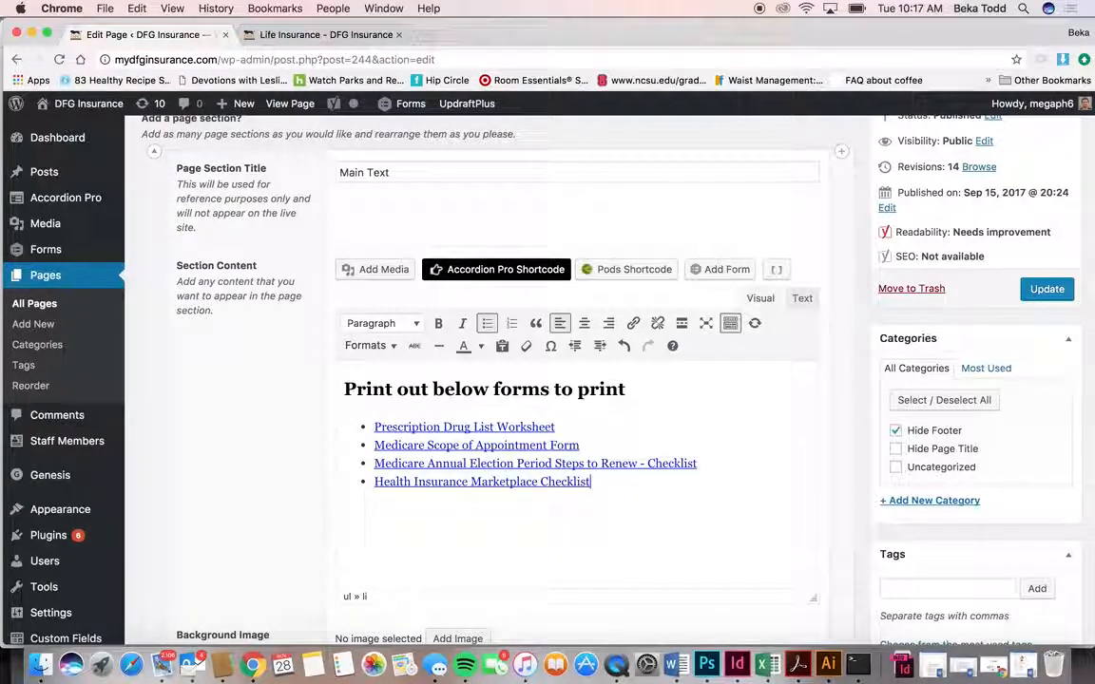
{"action": "scroll", "coordinate": [557, 265], "scroll_direction": "up", "scroll_amount": 4}
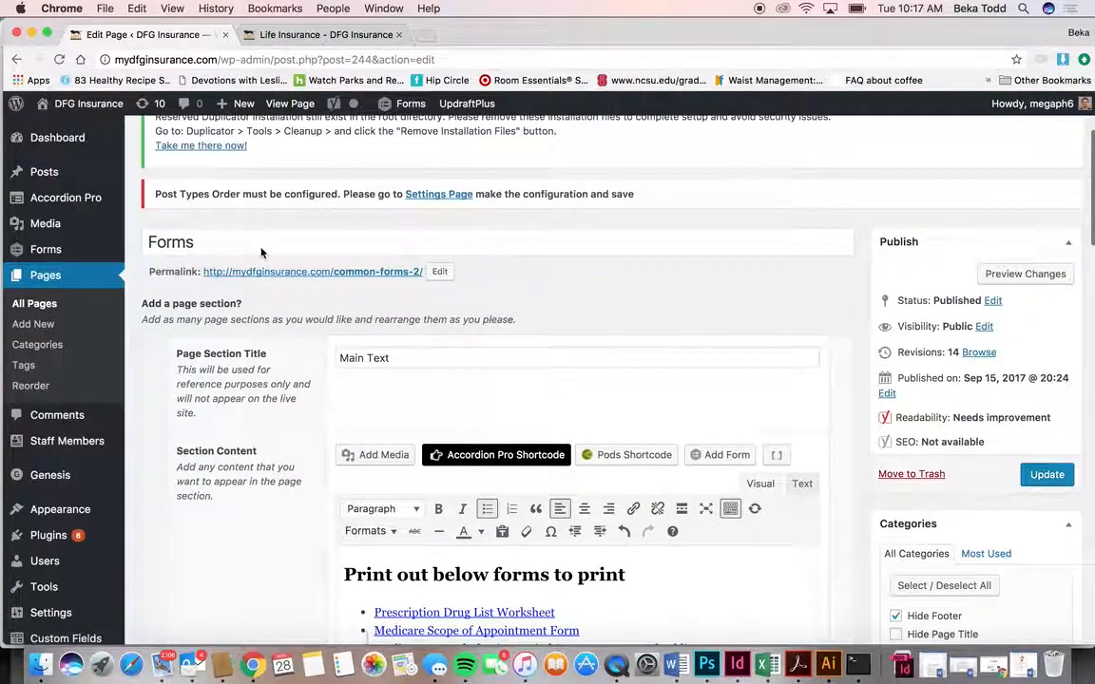
Leave the Forms page without saving and open the Request a Form page for editing.
{"action": "left_click", "coordinate": [37, 309]}
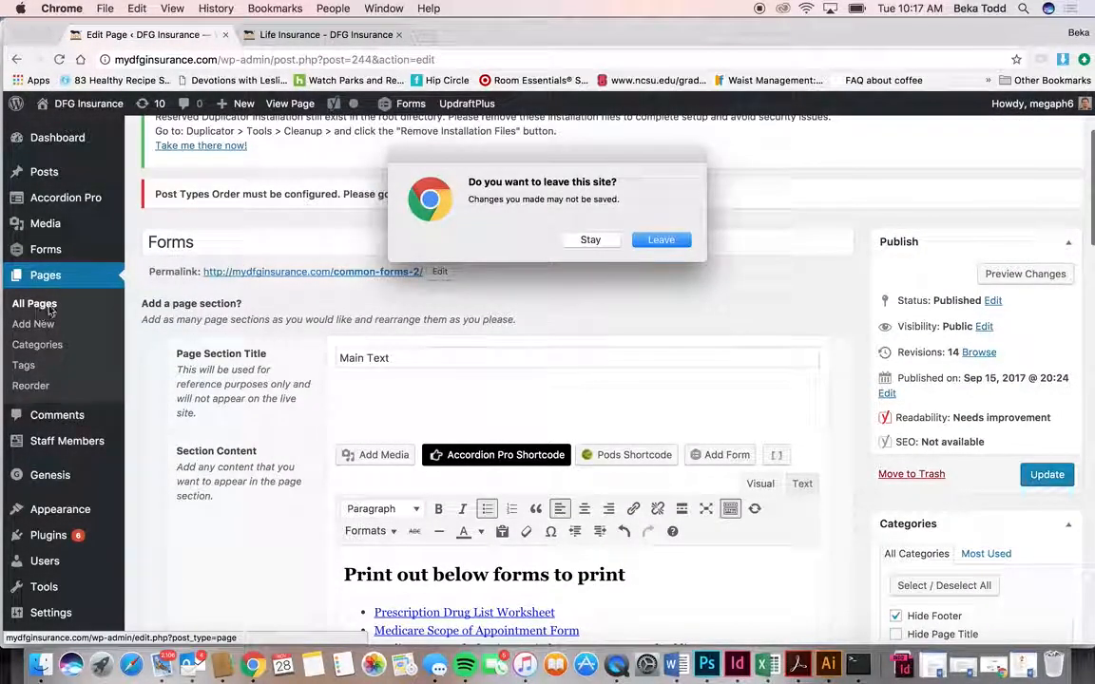
{"action": "left_click", "coordinate": [647, 240]}
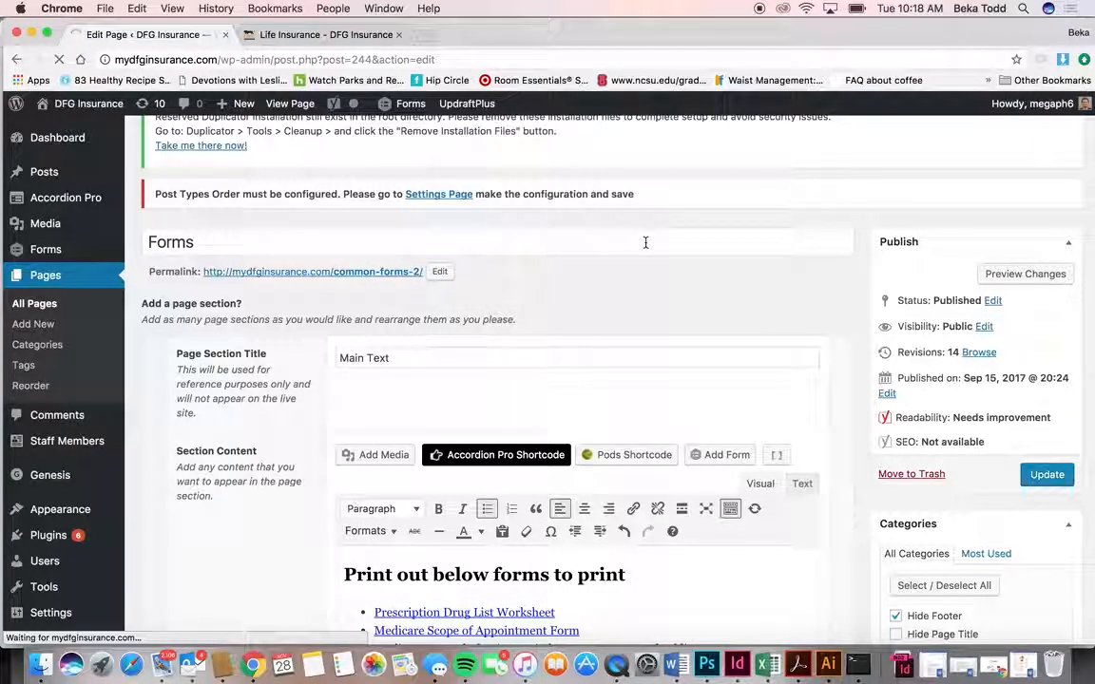
{"action": "scroll", "coordinate": [203, 525], "scroll_direction": "down", "scroll_amount": 2}
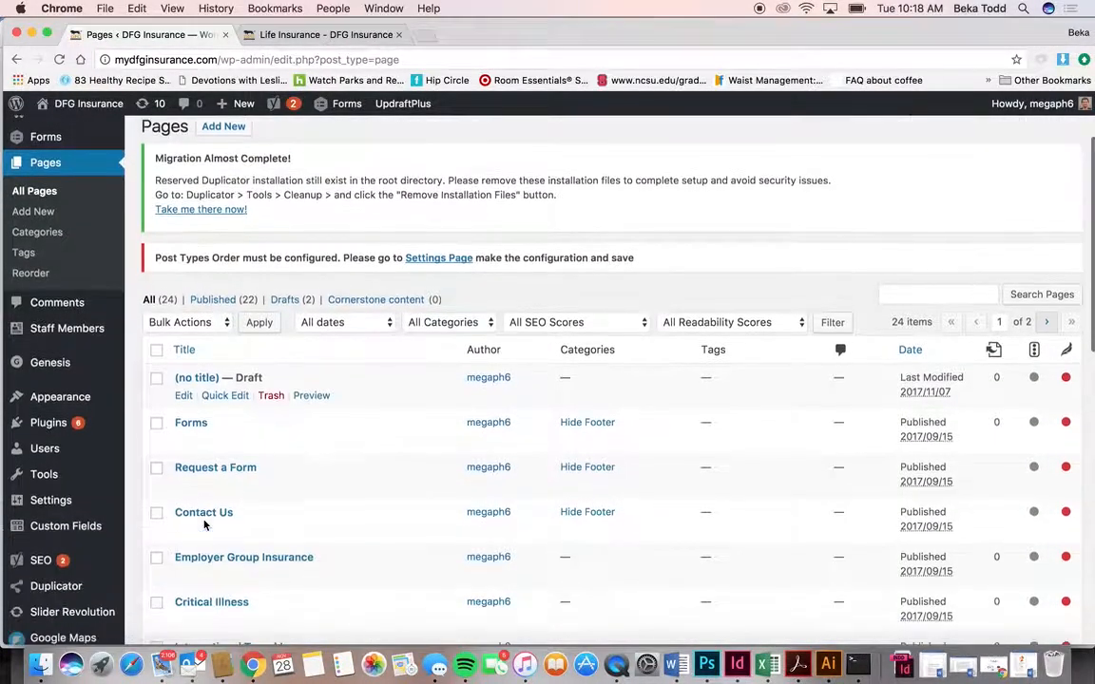
{"action": "left_click", "coordinate": [226, 461]}
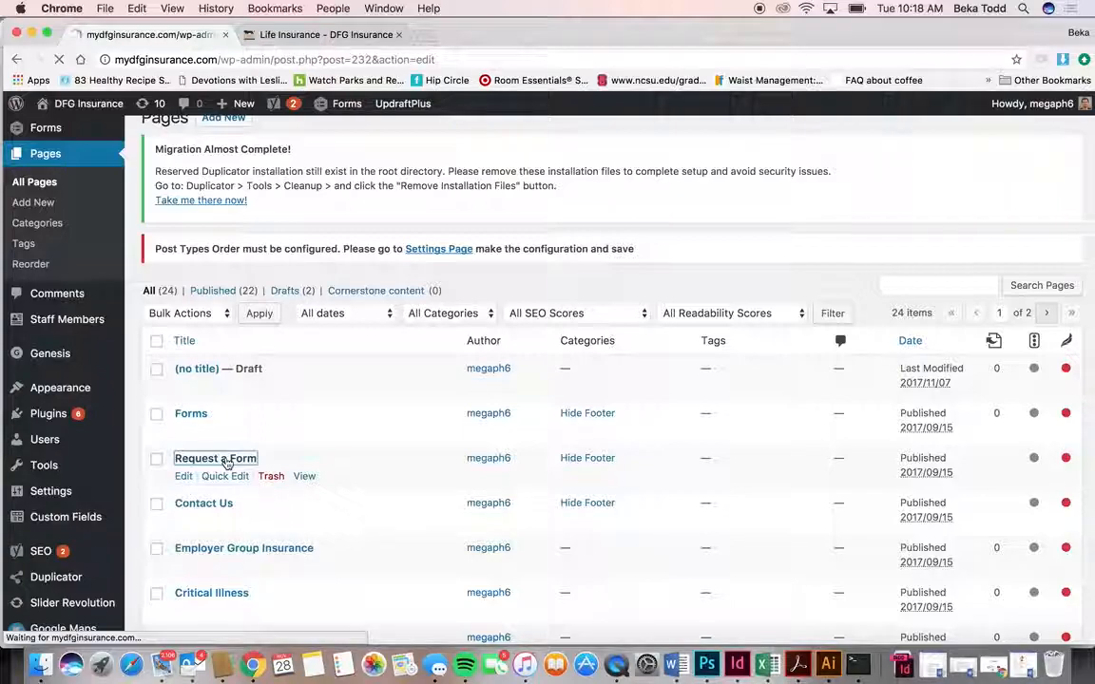
{"action": "scroll", "coordinate": [371, 490], "scroll_direction": "down", "scroll_amount": 3}
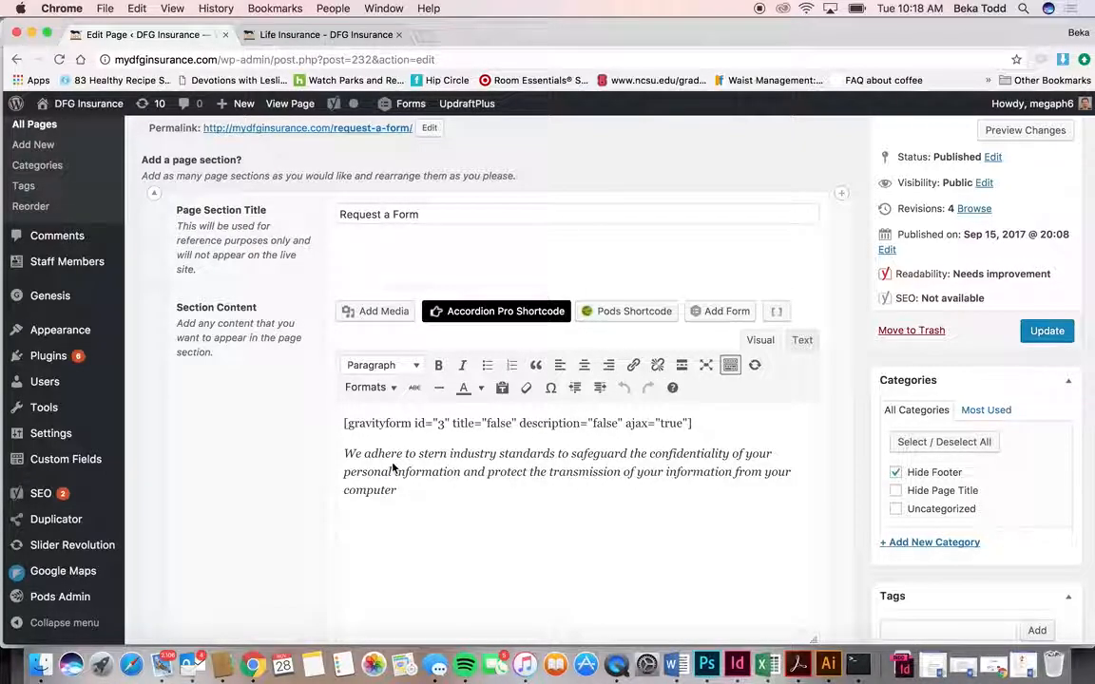
Insert the Request Form with its default display options below the confidentiality text, and remove the inserted shortcode again.
{"action": "left_click", "coordinate": [697, 314]}
{"action": "left_click", "coordinate": [365, 249]}
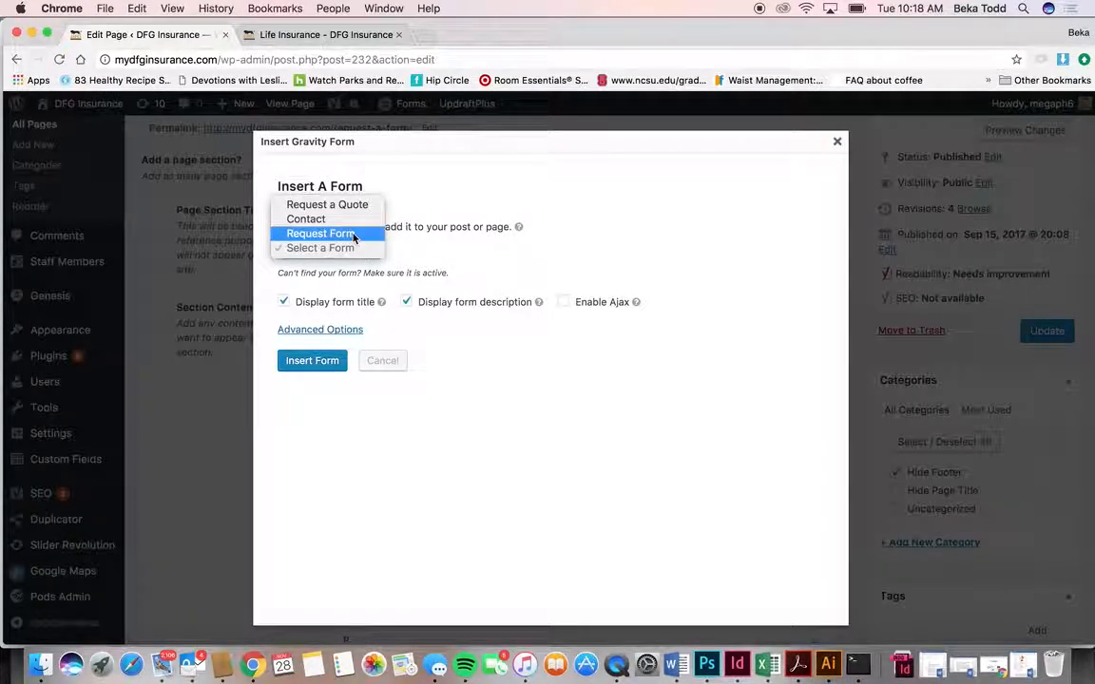
{"action": "left_click", "coordinate": [353, 235]}
{"action": "left_click", "coordinate": [315, 363]}
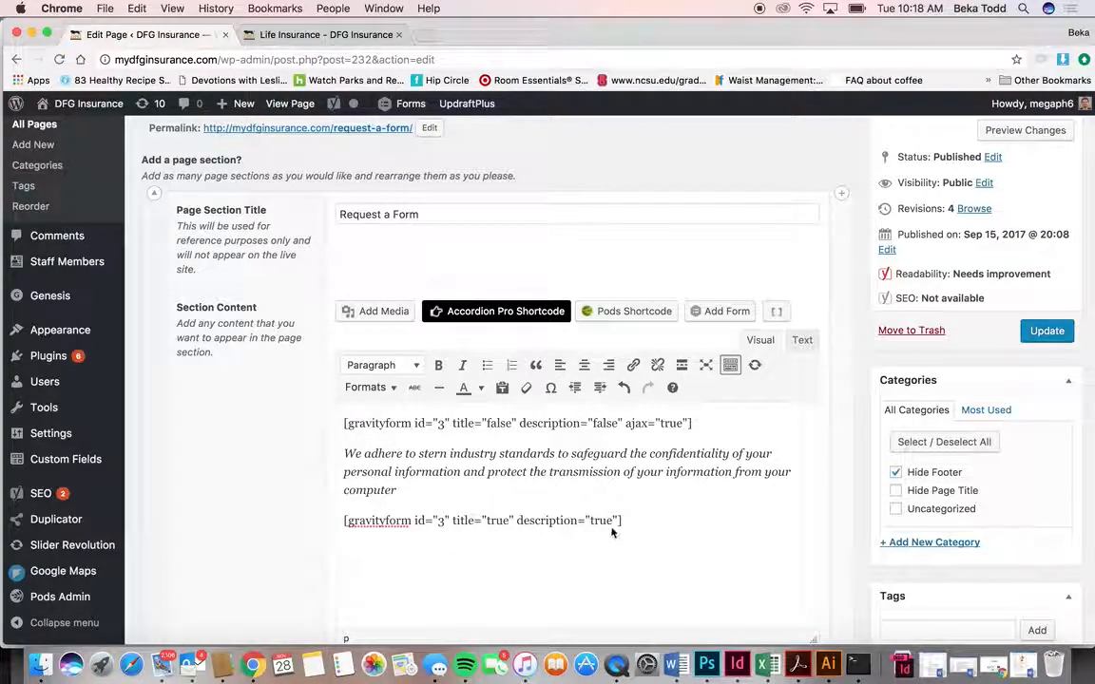
{"action": "left_click_drag", "start_coordinate": [624, 521], "coordinate": [334, 523]}
{"action": "key", "text": "BackSpace"}
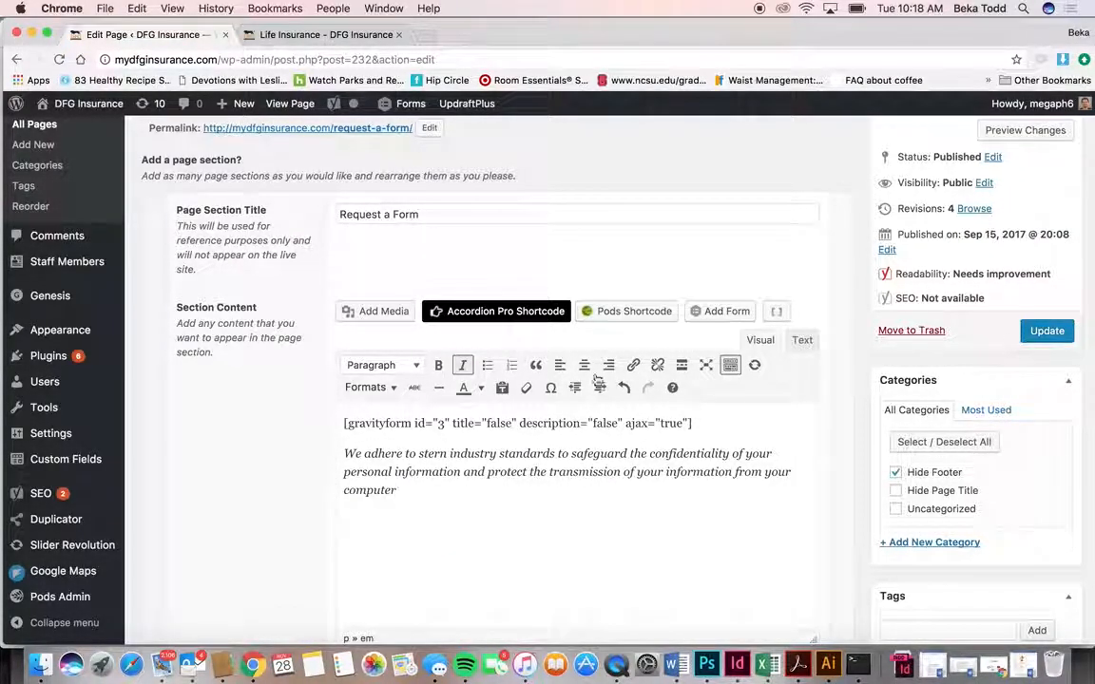
Leave the Request a Form page without saving and open the Contact Us page for editing.
{"action": "scroll", "coordinate": [185, 233], "scroll_direction": "up", "scroll_amount": 2}
{"action": "left_click", "coordinate": [34, 215]}
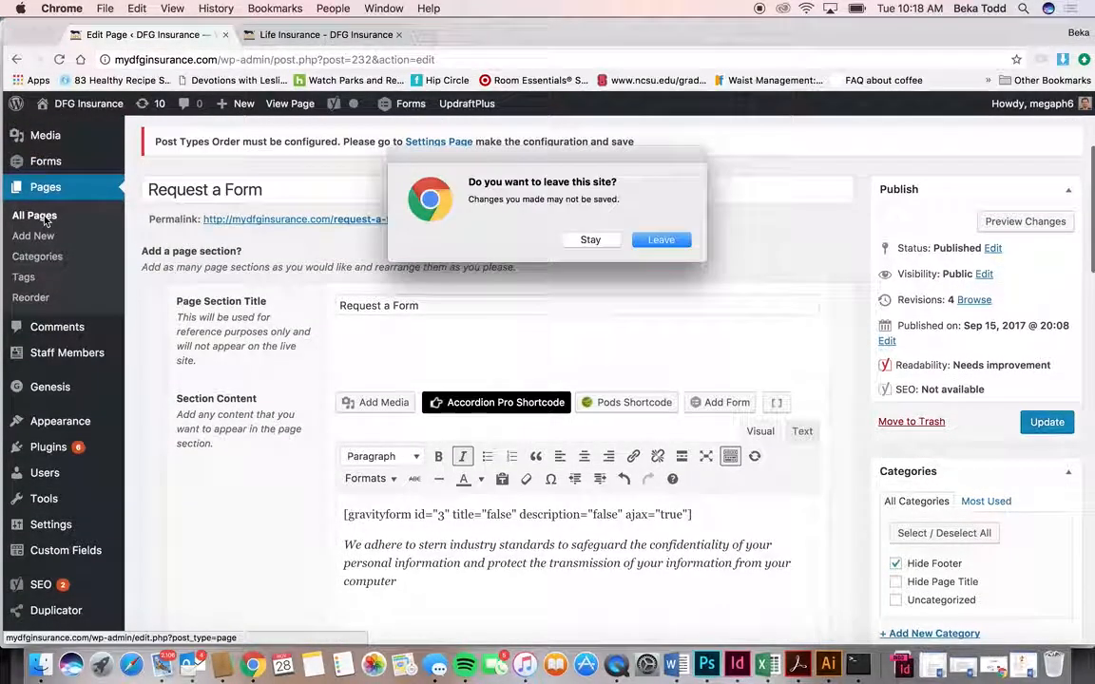
{"action": "left_click", "coordinate": [662, 239]}
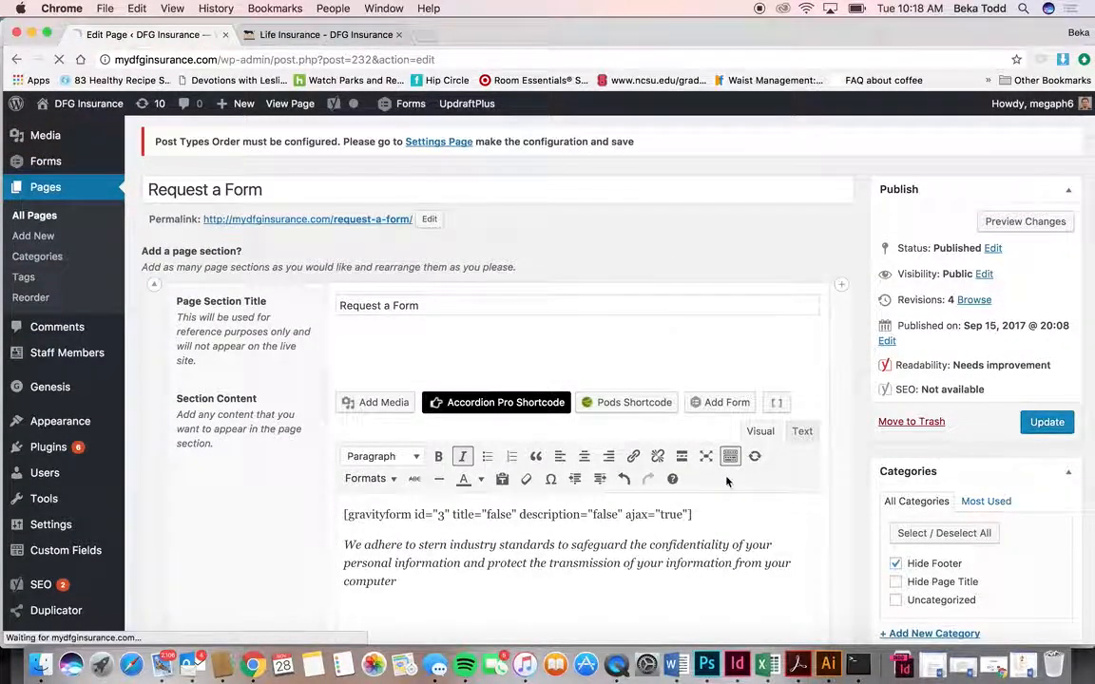
{"action": "scroll", "coordinate": [582, 390], "scroll_direction": "down", "scroll_amount": 3}
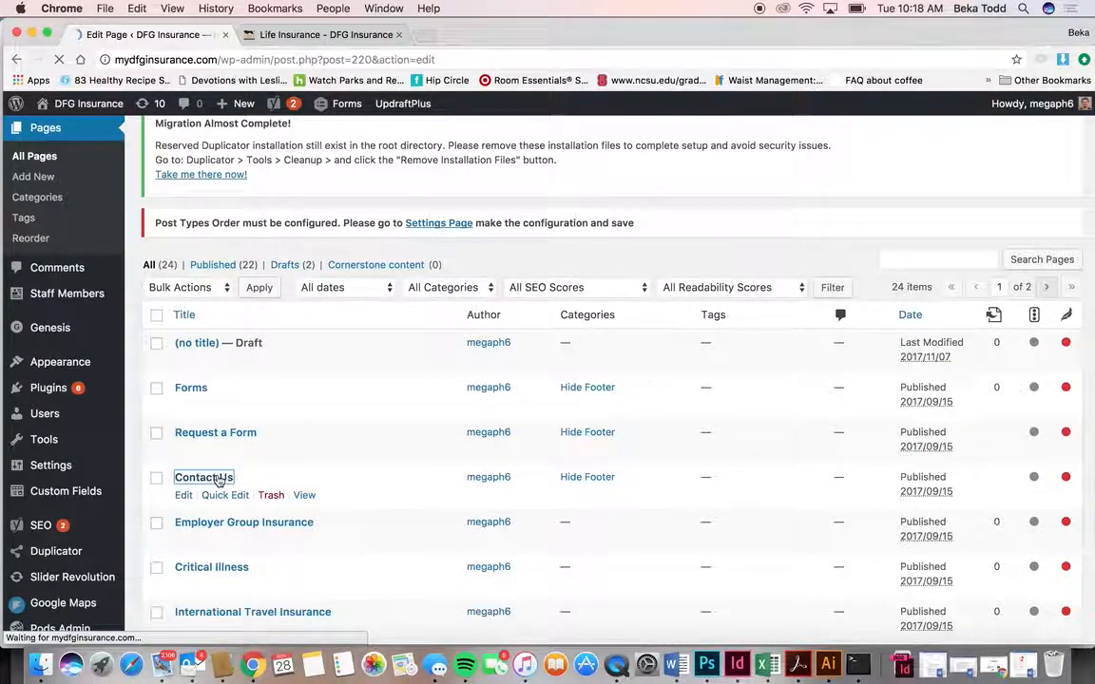
Examine the Contact Us page's Main Contact section, including its map and form shortcodes, contact details and background settings.
{"action": "scroll", "coordinate": [219, 481], "scroll_direction": "down", "scroll_amount": 4}
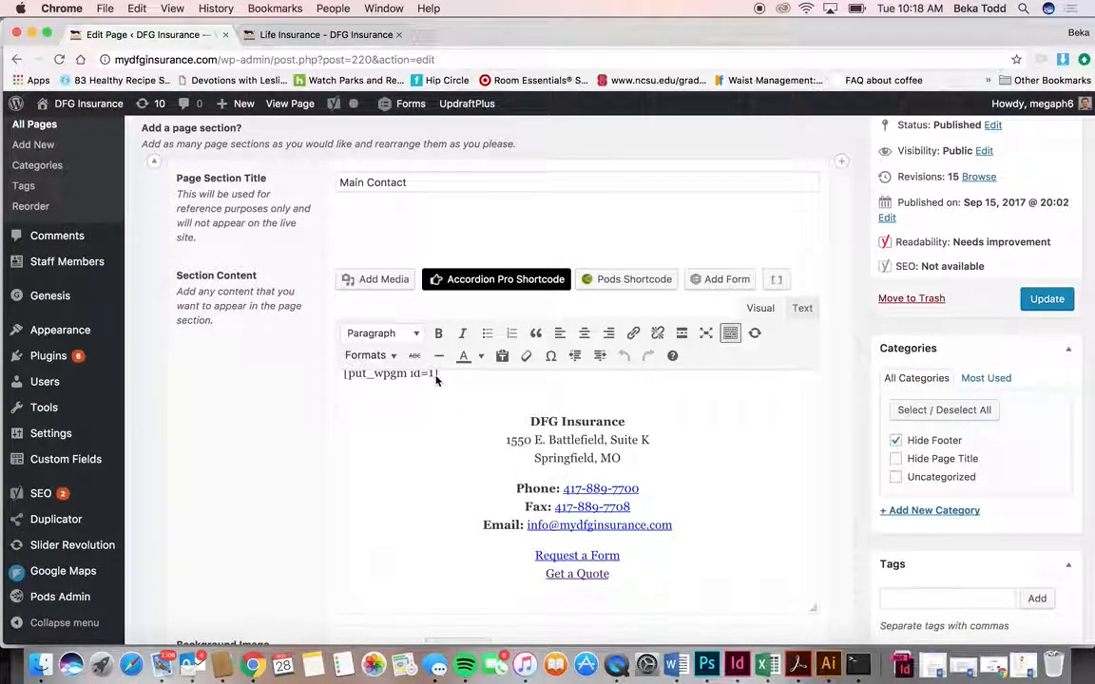
{"action": "scroll", "coordinate": [460, 445], "scroll_direction": "down", "scroll_amount": 2}
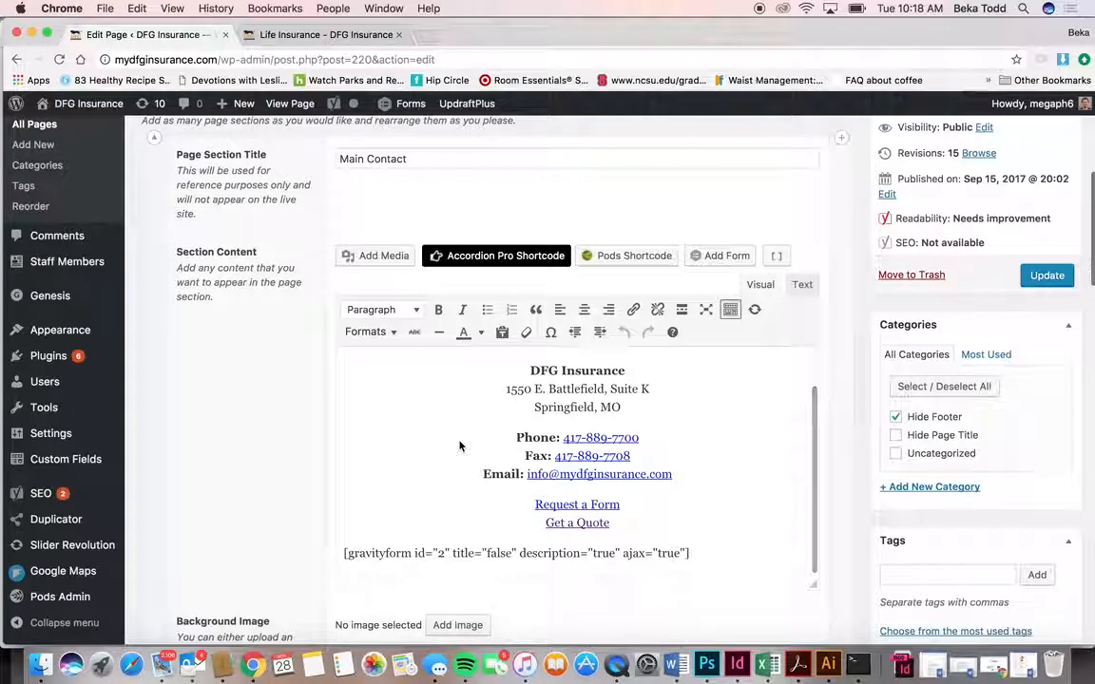
{"action": "scroll", "coordinate": [460, 445], "scroll_direction": "up", "scroll_amount": 2}
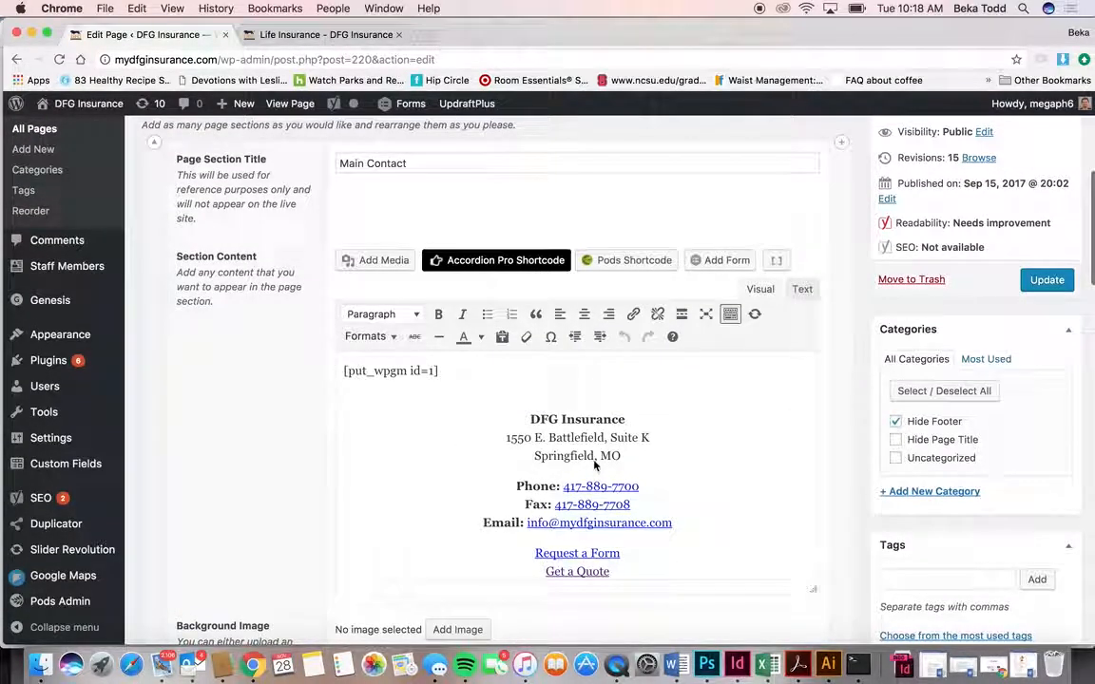
{"action": "scroll", "coordinate": [404, 388], "scroll_direction": "down", "scroll_amount": 20}
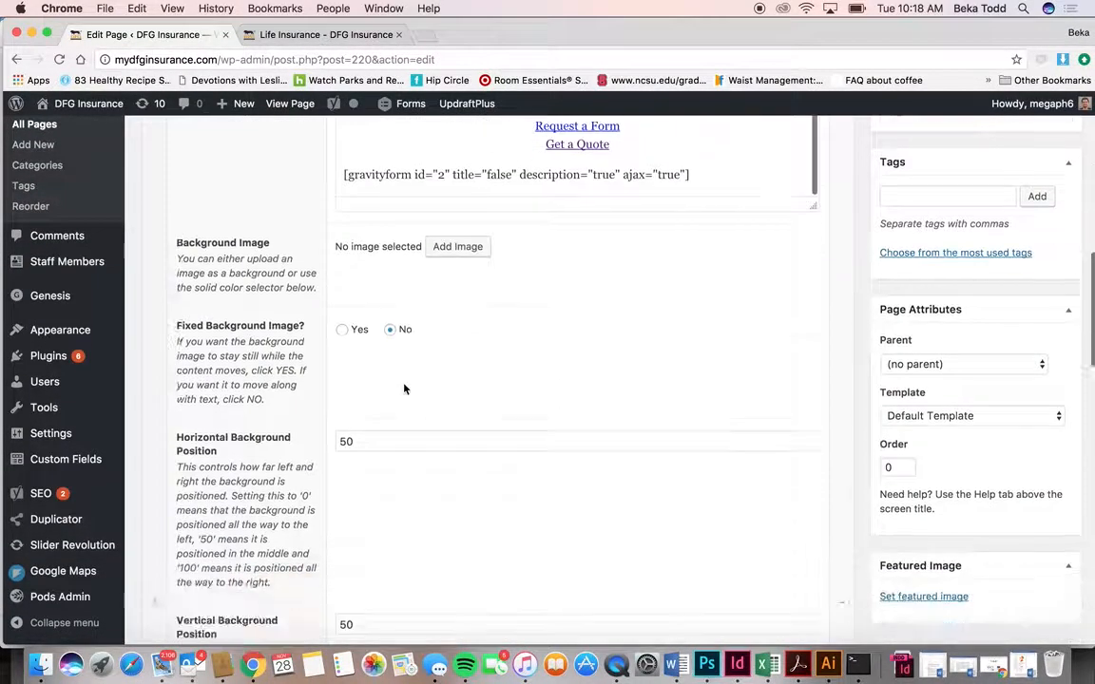
{"action": "scroll", "coordinate": [404, 388], "scroll_direction": "up", "scroll_amount": 20}
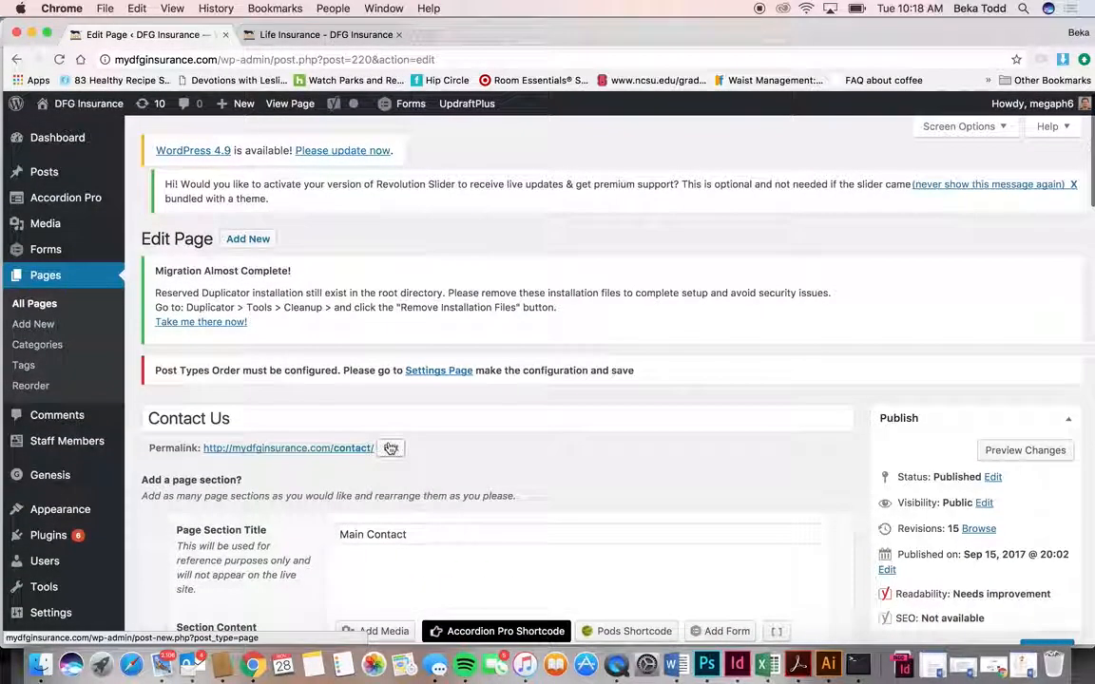
{"action": "scroll", "coordinate": [389, 448], "scroll_direction": "down", "scroll_amount": 5}
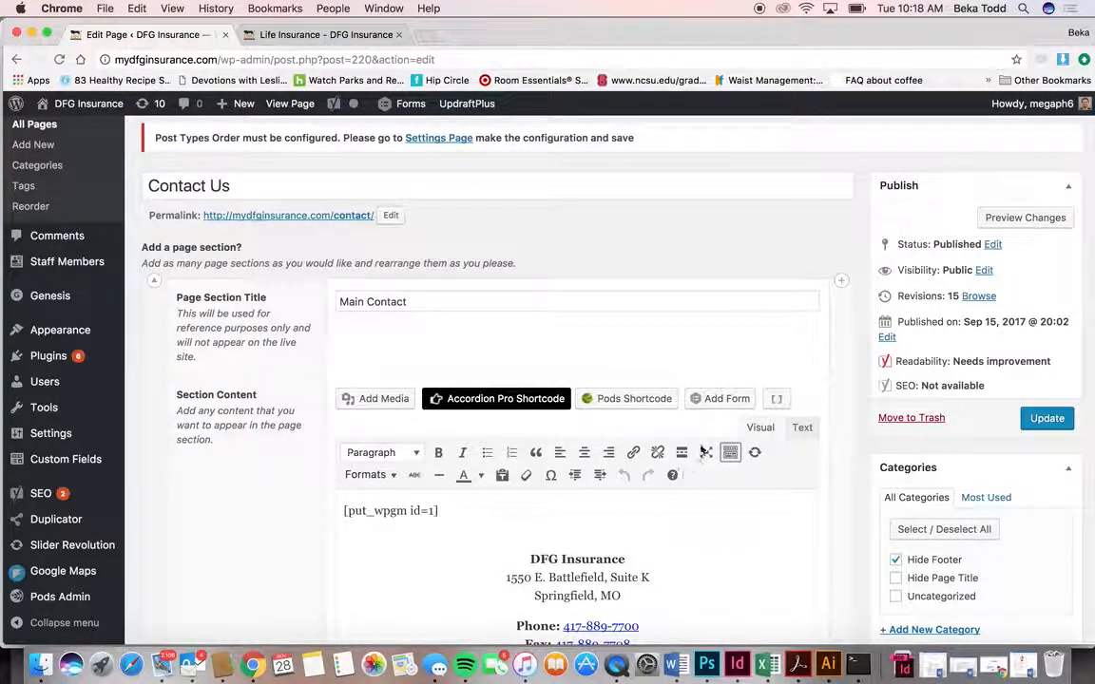
Return to the list of all pages and open the Medicare page for editing to view its Main Text section.
{"action": "mouse_move", "coordinate": [89, 300]}
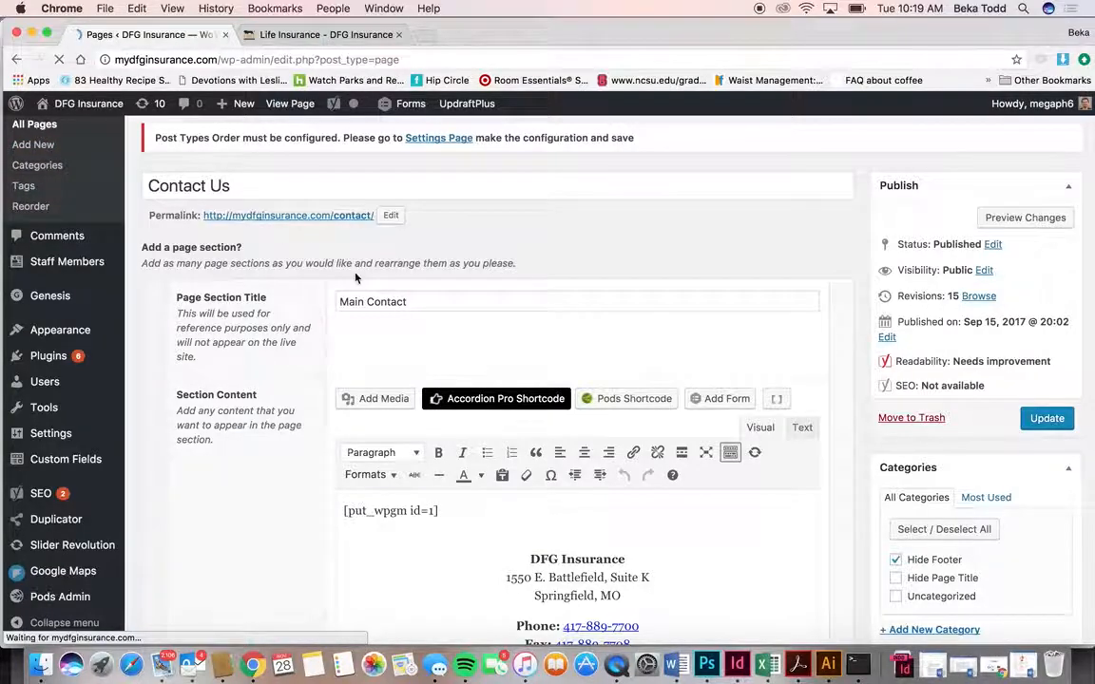
{"action": "scroll", "coordinate": [356, 277], "scroll_direction": "down", "scroll_amount": 5}
{"action": "scroll", "coordinate": [356, 277], "scroll_direction": "down", "scroll_amount": 7}
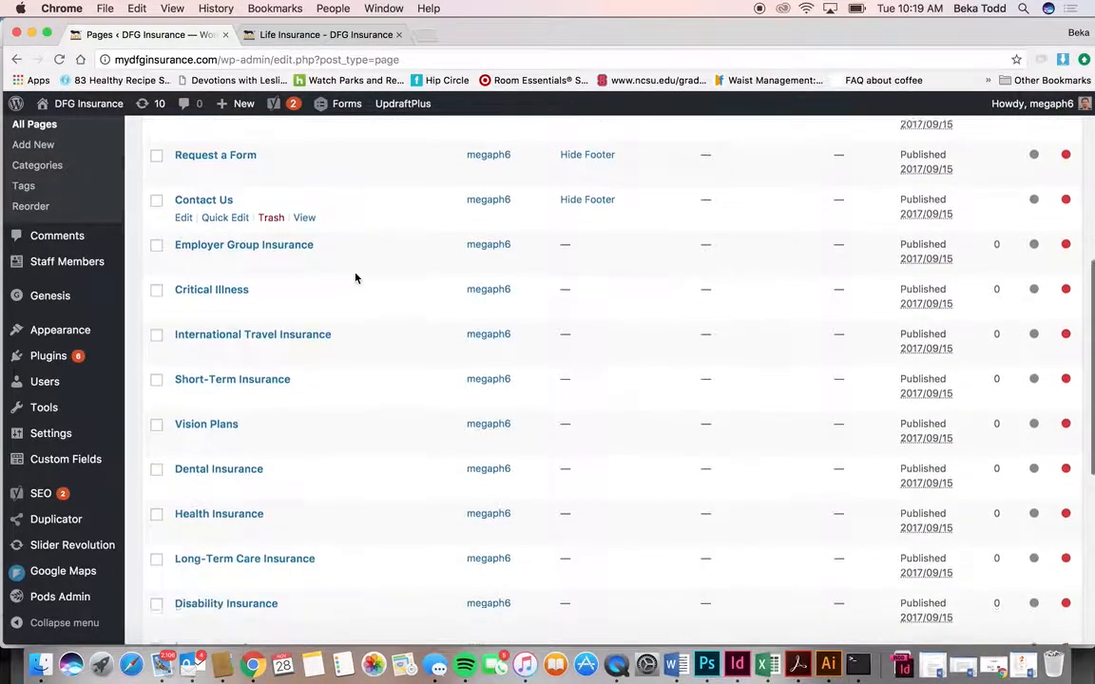
{"action": "scroll", "coordinate": [355, 277], "scroll_direction": "down", "scroll_amount": 4}
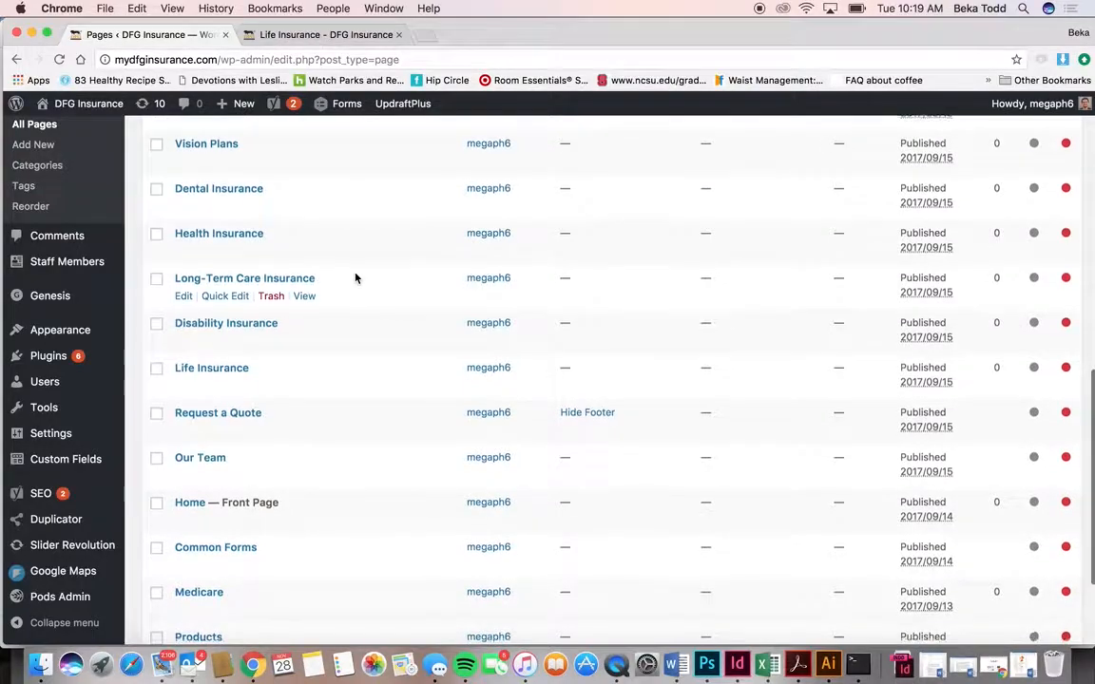
{"action": "left_click", "coordinate": [199, 449]}
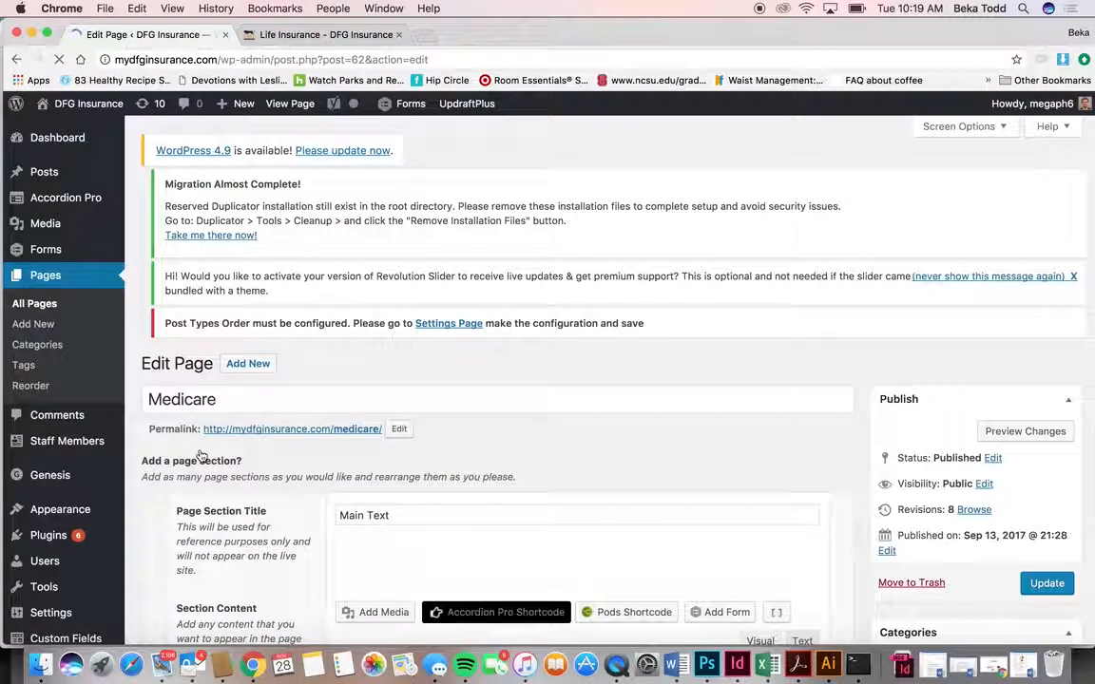
{"action": "scroll", "coordinate": [490, 534], "scroll_direction": "down", "scroll_amount": 6}
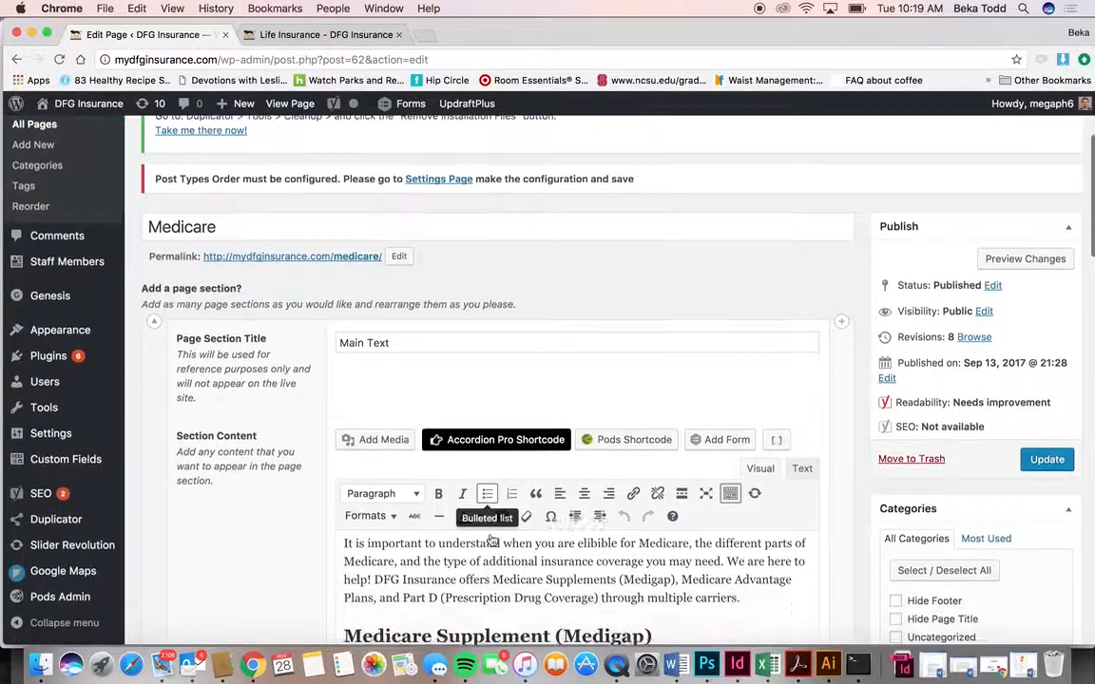
Examine the Medicare page's Main Text section, including its headings, lists, links and background settings.
{"action": "scroll", "coordinate": [490, 540], "scroll_direction": "down", "scroll_amount": 10}
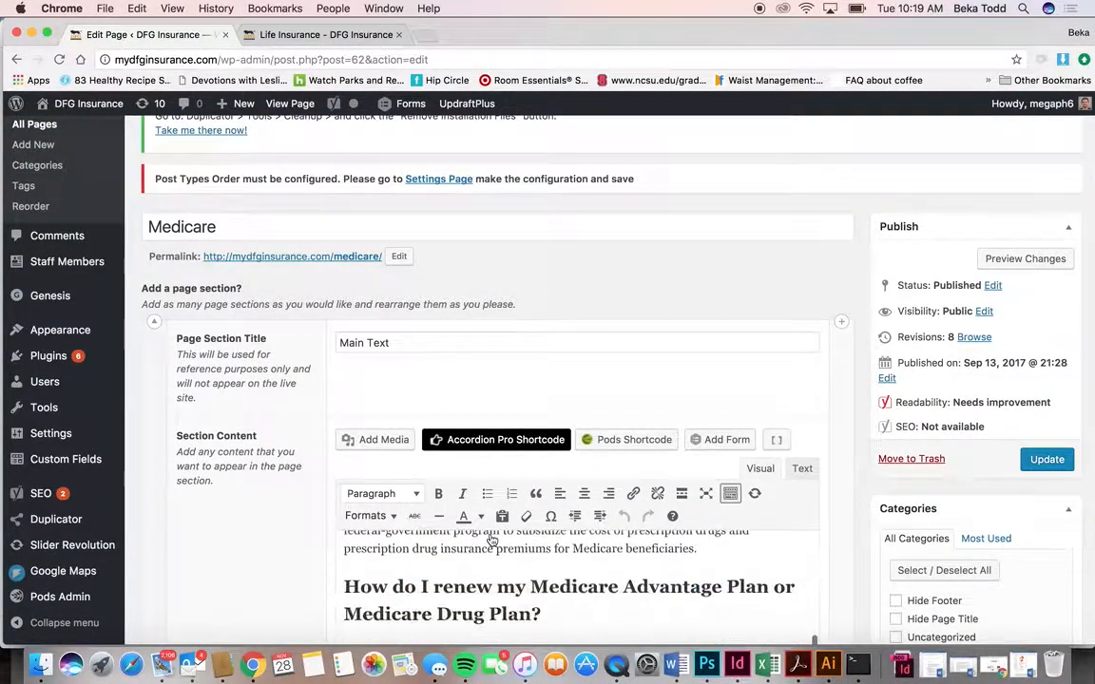
{"action": "scroll", "coordinate": [490, 540], "scroll_direction": "down", "scroll_amount": 5}
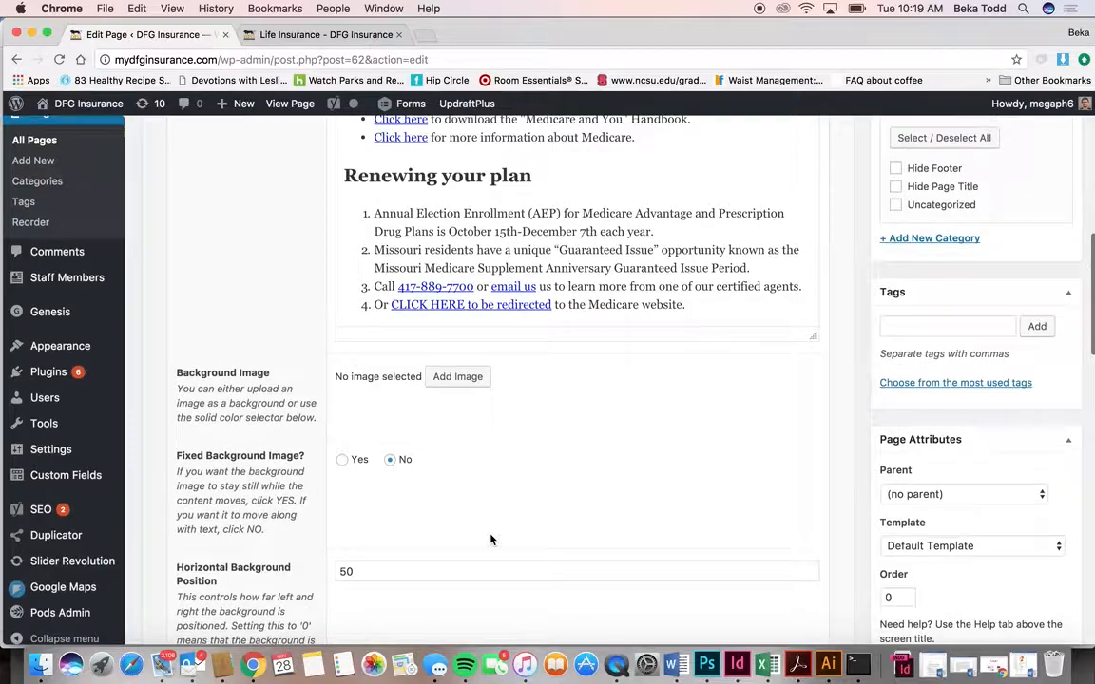
{"action": "scroll", "coordinate": [491, 540], "scroll_direction": "up", "scroll_amount": 10}
{"action": "scroll", "coordinate": [490, 540], "scroll_direction": "up", "scroll_amount": 8}
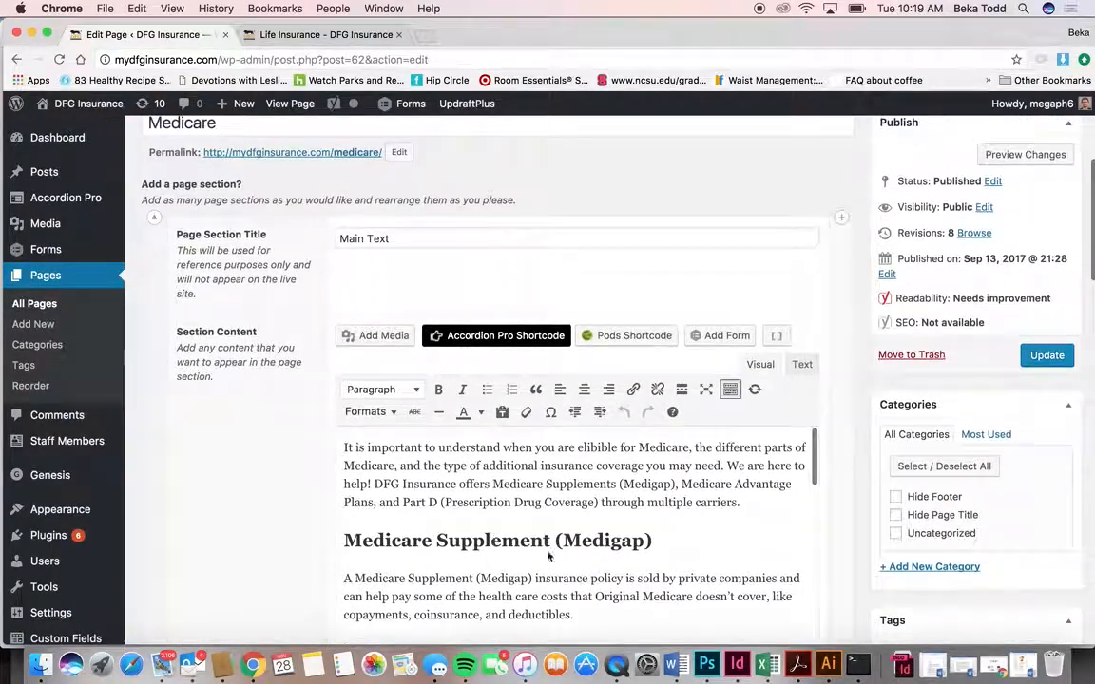
{"action": "scroll", "coordinate": [491, 590], "scroll_direction": "down", "scroll_amount": 3}
{"action": "scroll", "coordinate": [491, 590], "scroll_direction": "down", "scroll_amount": 15}
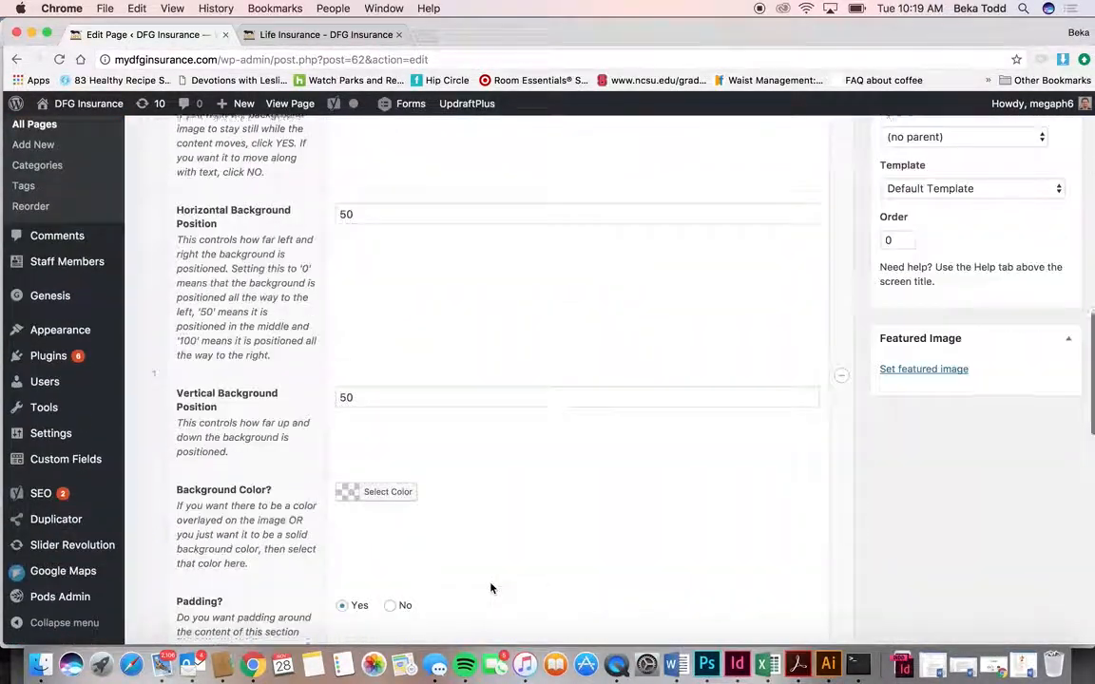
{"action": "scroll", "coordinate": [490, 588], "scroll_direction": "up", "scroll_amount": 10}
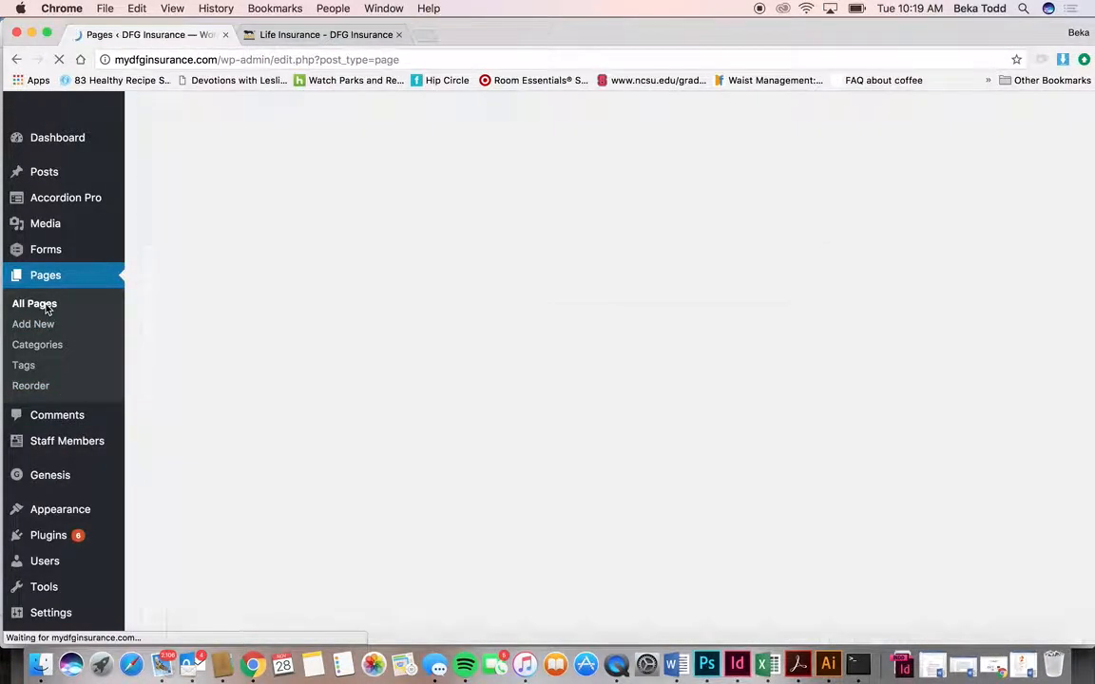
Open the Home page for editing from the list of all pages, and view the live homepage down to its footer.
{"action": "scroll", "coordinate": [217, 488], "scroll_direction": "down", "scroll_amount": 5}
{"action": "scroll", "coordinate": [216, 488], "scroll_direction": "down", "scroll_amount": 7}
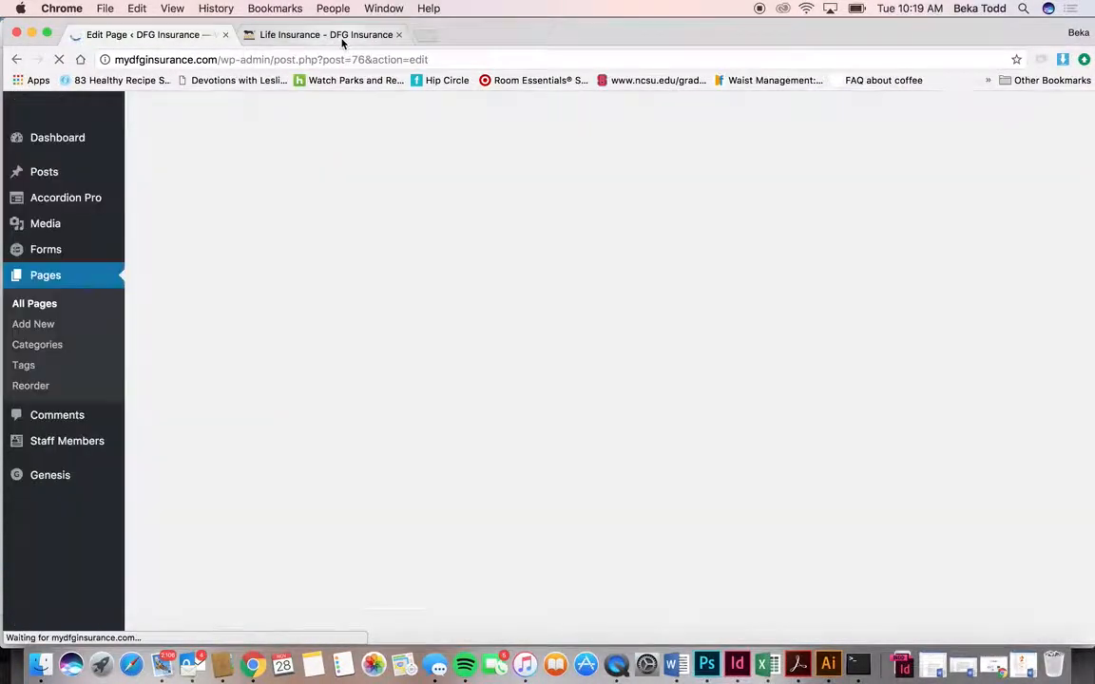
{"action": "left_click", "coordinate": [343, 38]}
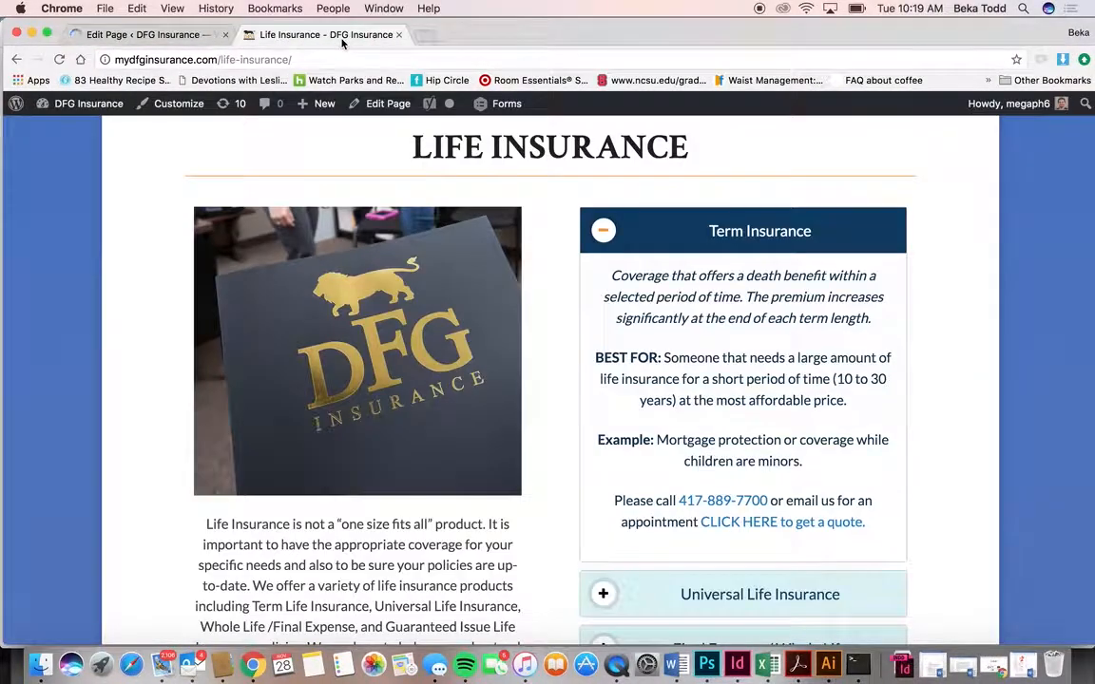
{"action": "key", "text": "super+r"}
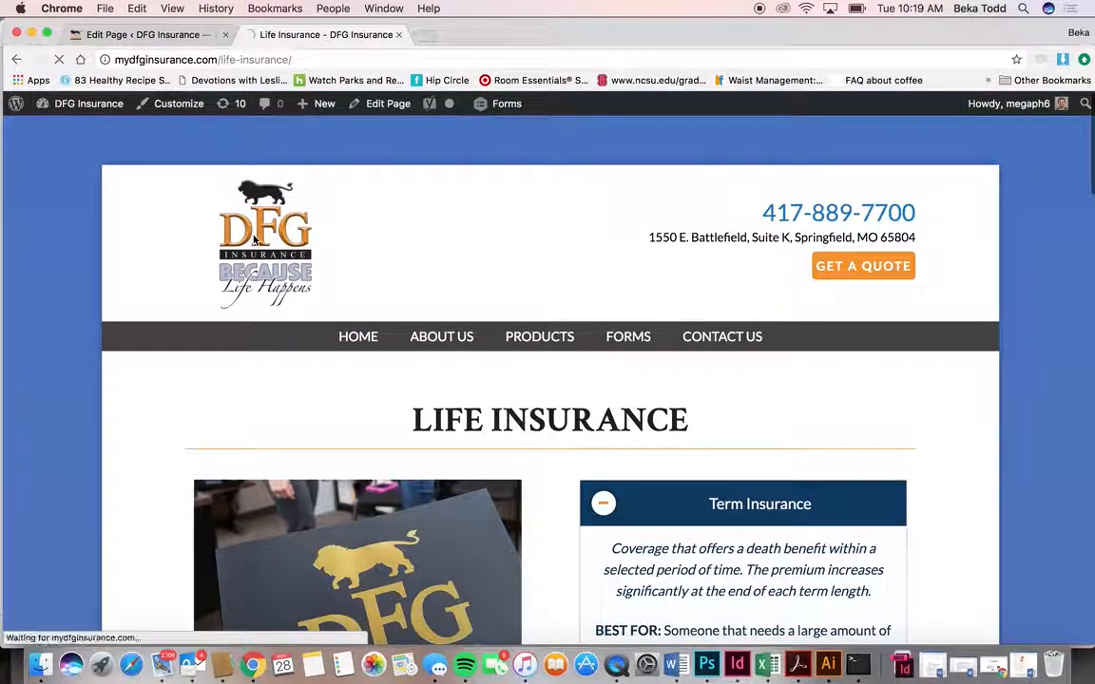
{"action": "left_click", "coordinate": [254, 240]}
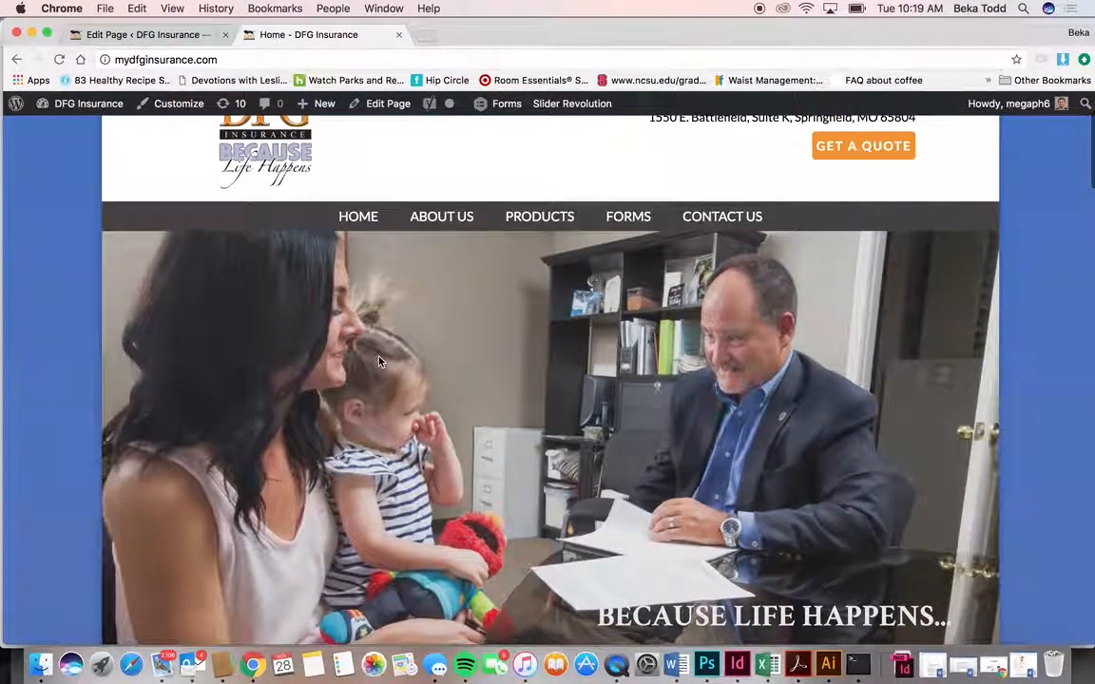
{"action": "scroll", "coordinate": [378, 361], "scroll_direction": "down", "scroll_amount": 15}
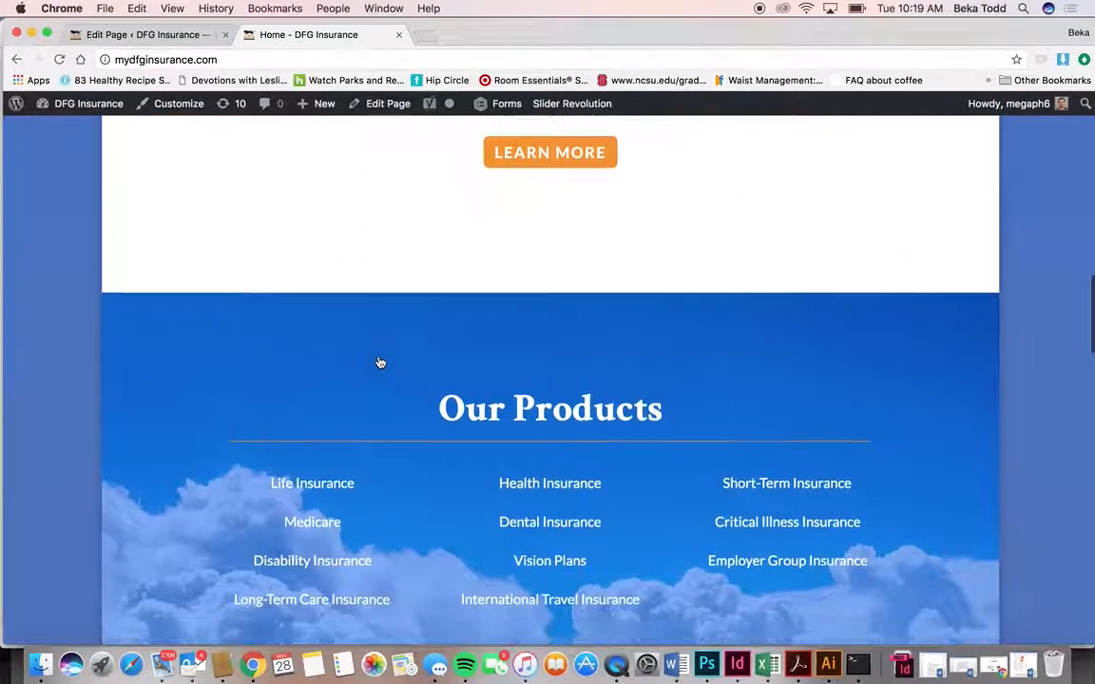
{"action": "scroll", "coordinate": [379, 361], "scroll_direction": "down", "scroll_amount": 20}
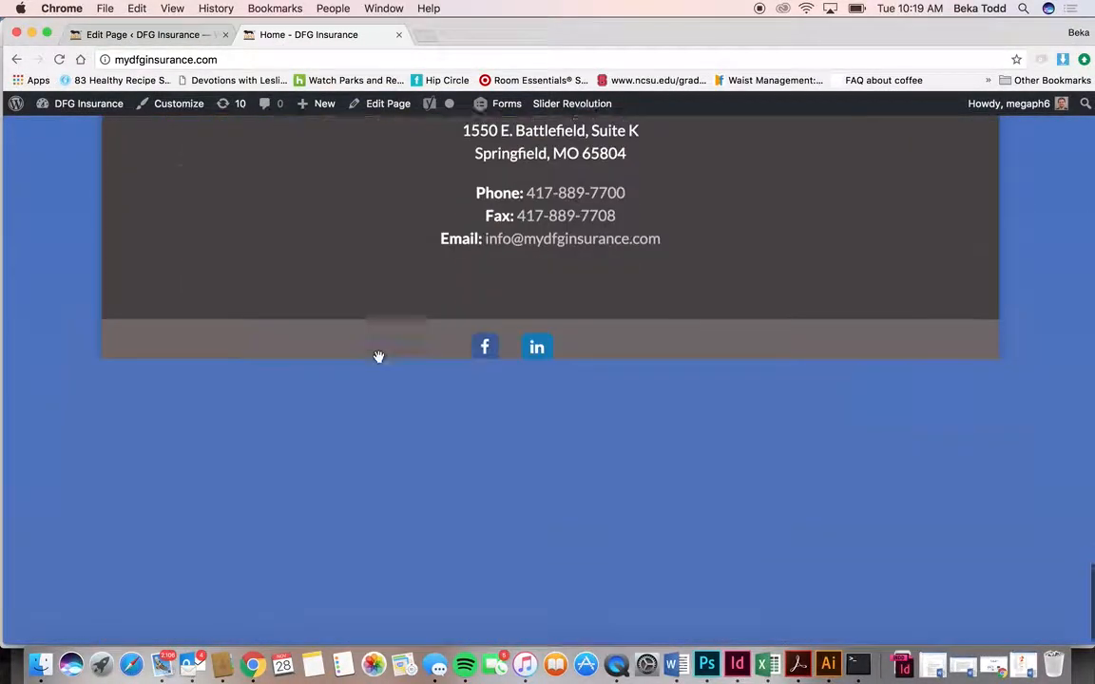
Compare the Home page's Slider section and its rev_slider shortcode with the slider on the live homepage.
{"action": "key", "text": "ctrl+shift+Tab"}
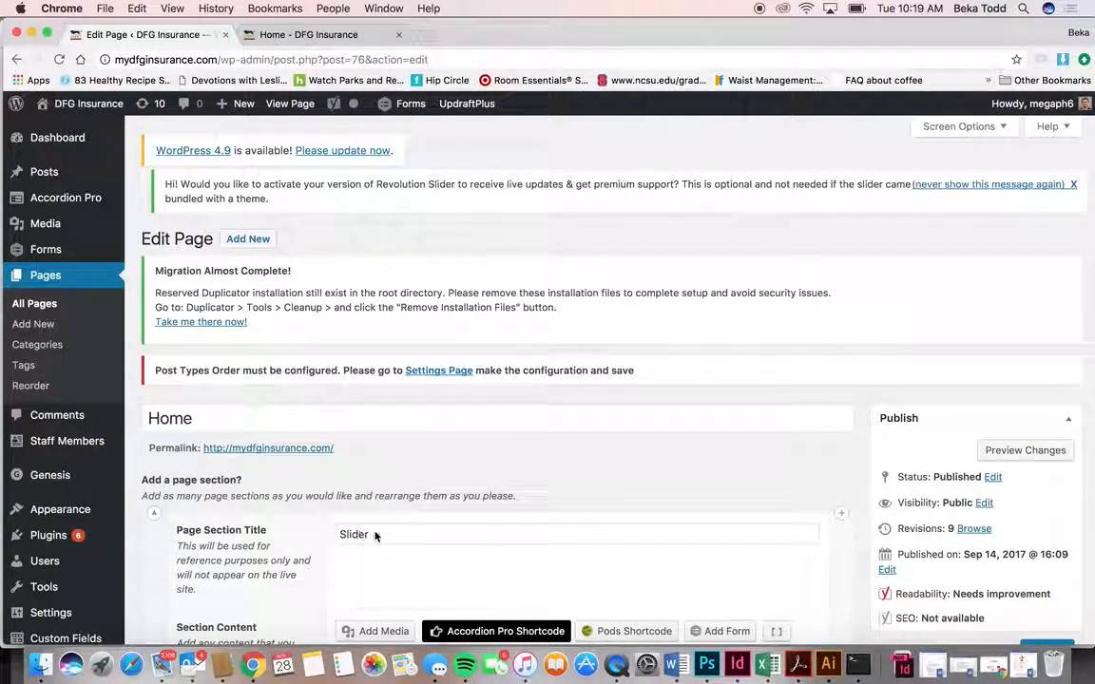
{"action": "scroll", "coordinate": [346, 540], "scroll_direction": "down", "scroll_amount": 3}
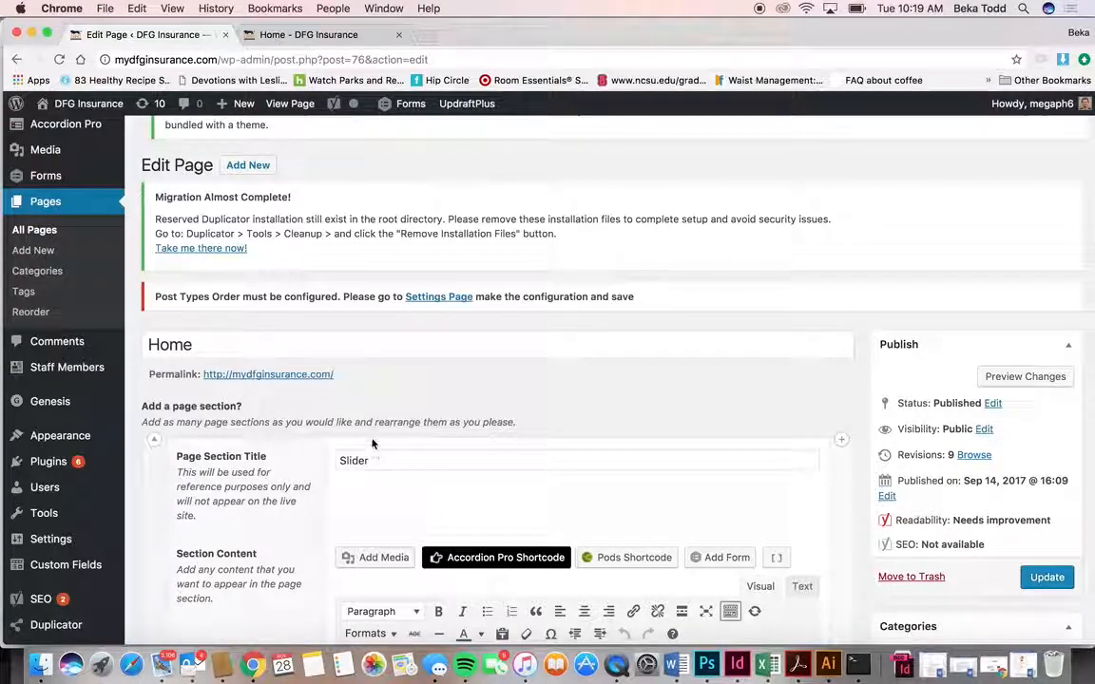
{"action": "scroll", "coordinate": [372, 444], "scroll_direction": "down", "scroll_amount": 8}
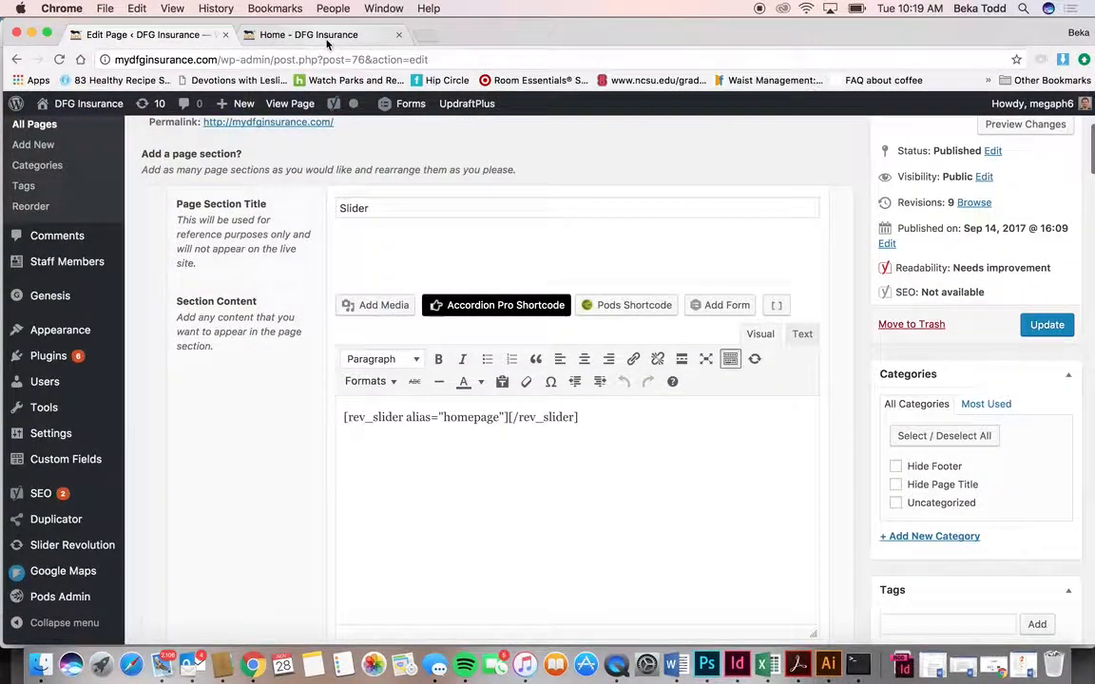
{"action": "left_click", "coordinate": [309, 34]}
{"action": "scroll", "coordinate": [469, 328], "scroll_direction": "up", "scroll_amount": 15}
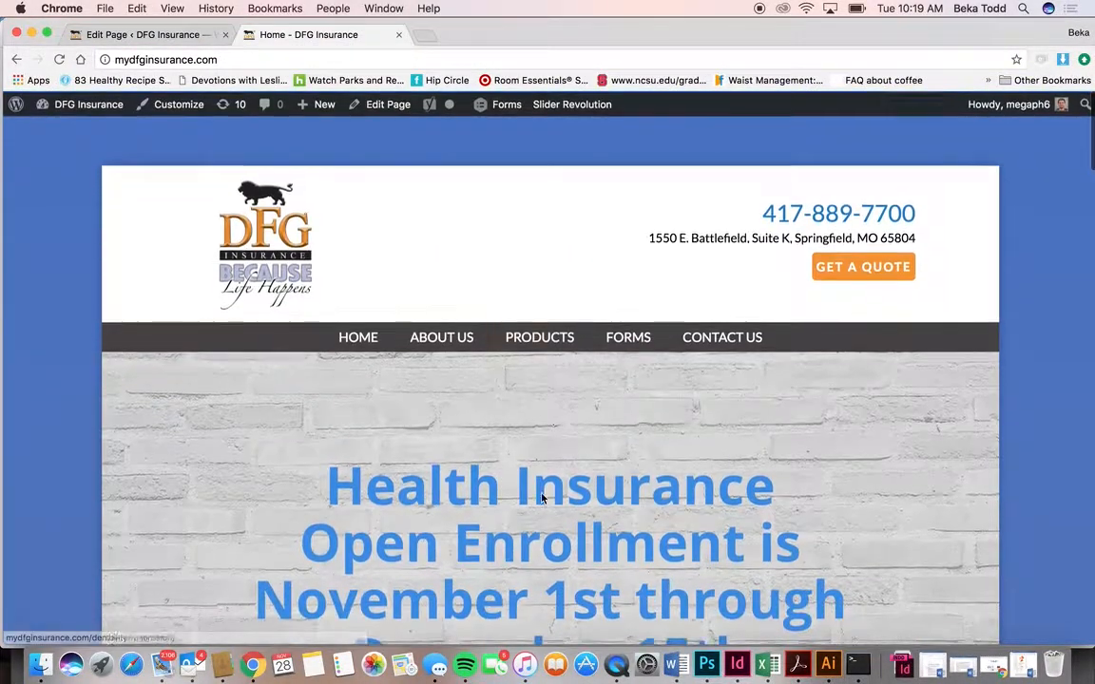
{"action": "scroll", "coordinate": [442, 506], "scroll_direction": "down", "scroll_amount": 5}
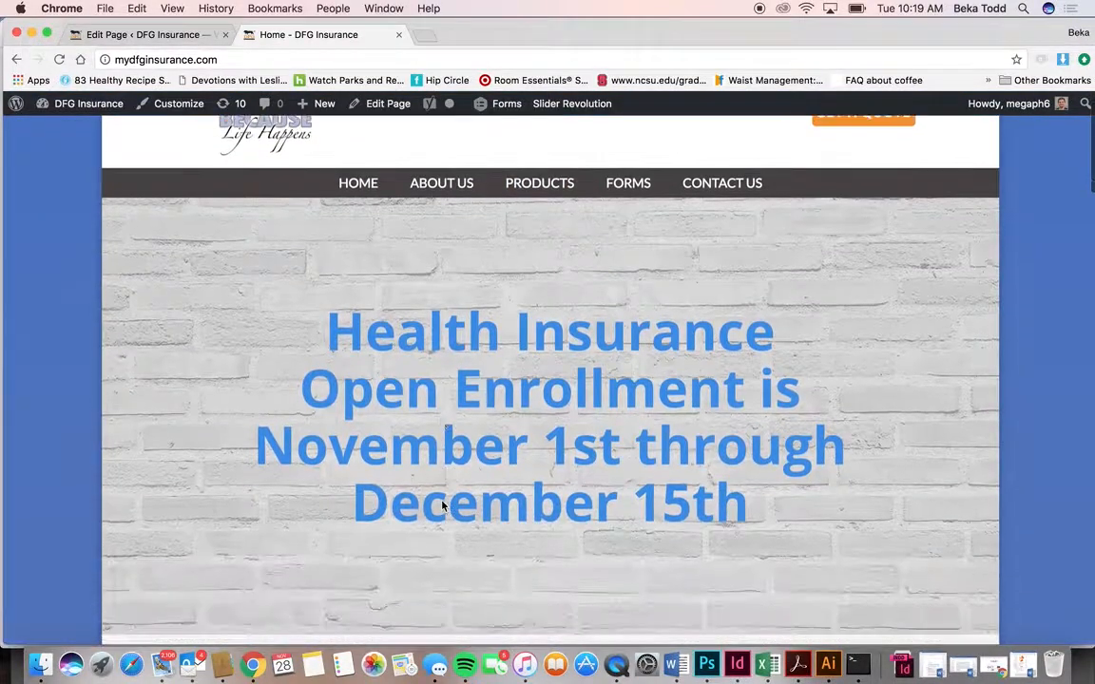
{"action": "left_click", "coordinate": [118, 36]}
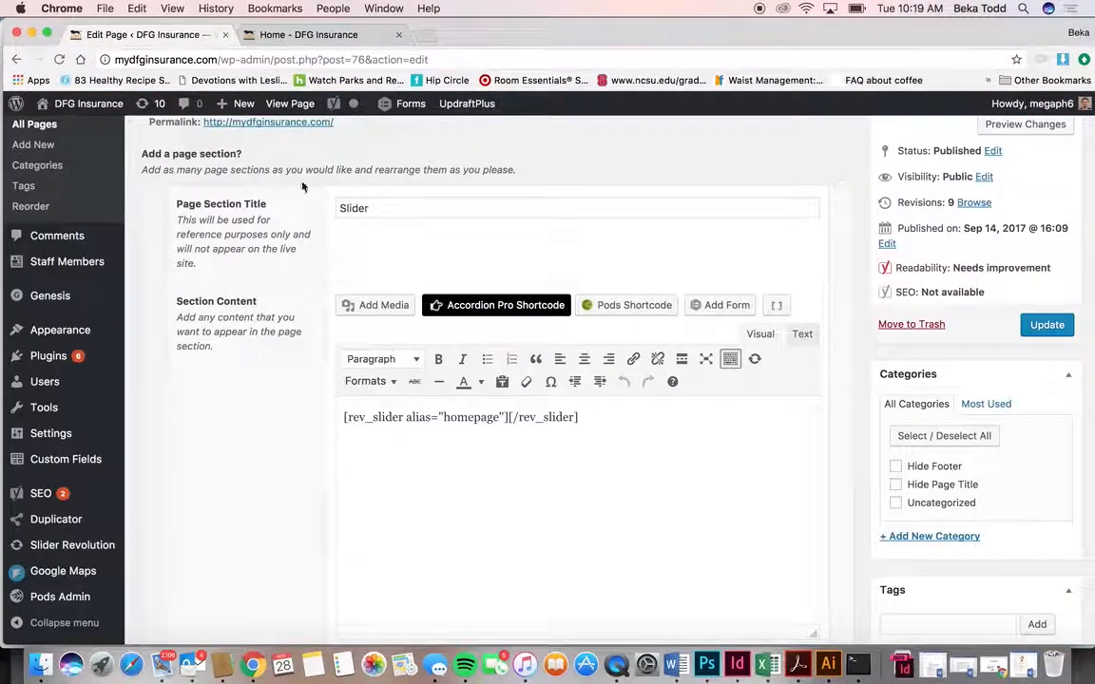
Review the Slider section's background, padding and width settings down to the start of the About/Intro section.
{"action": "scroll", "coordinate": [449, 308], "scroll_direction": "down", "scroll_amount": 4}
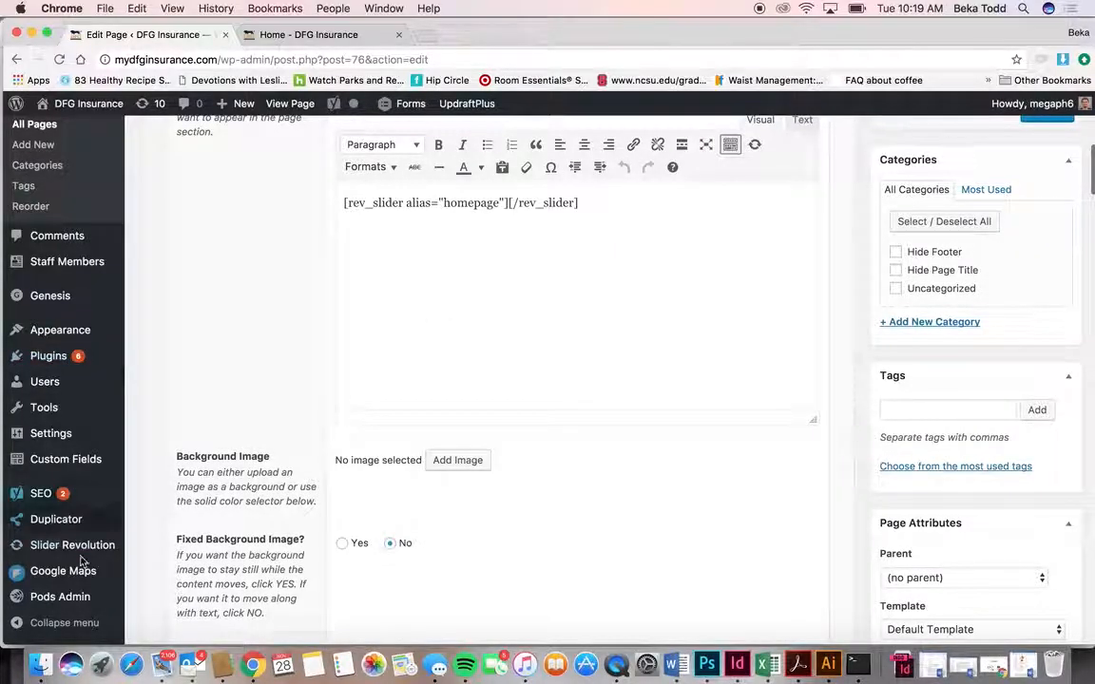
{"action": "scroll", "coordinate": [540, 340], "scroll_direction": "down", "scroll_amount": 2}
{"action": "scroll", "coordinate": [541, 340], "scroll_direction": "down", "scroll_amount": 8}
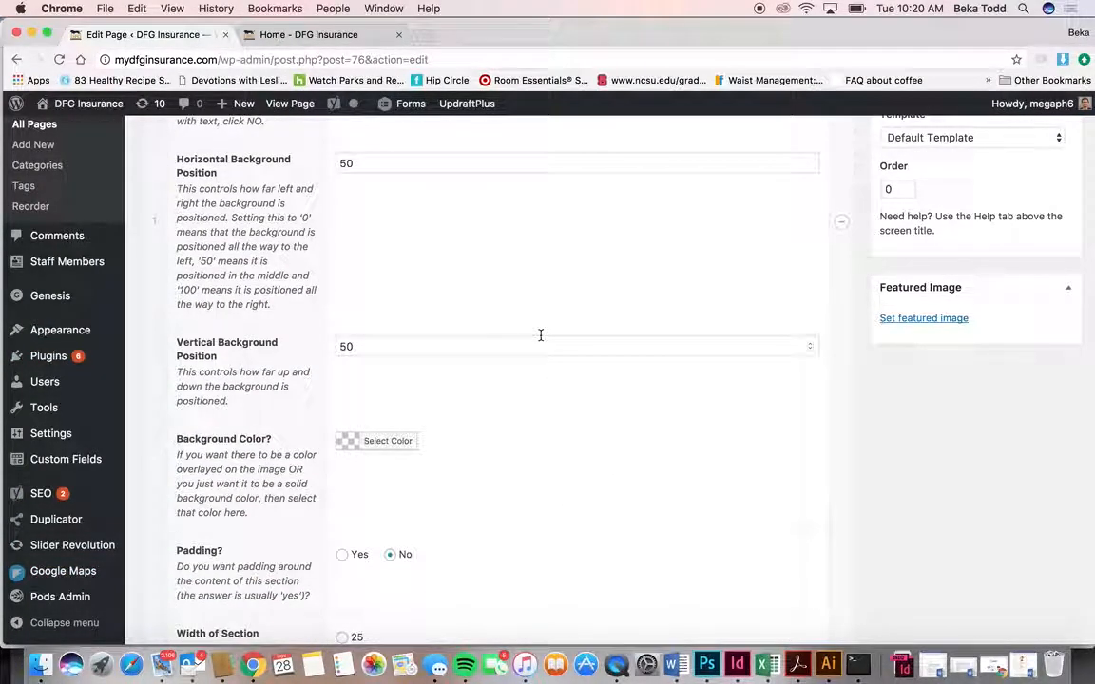
{"action": "scroll", "coordinate": [541, 335], "scroll_direction": "up", "scroll_amount": 1}
{"action": "scroll", "coordinate": [540, 335], "scroll_direction": "down", "scroll_amount": 8}
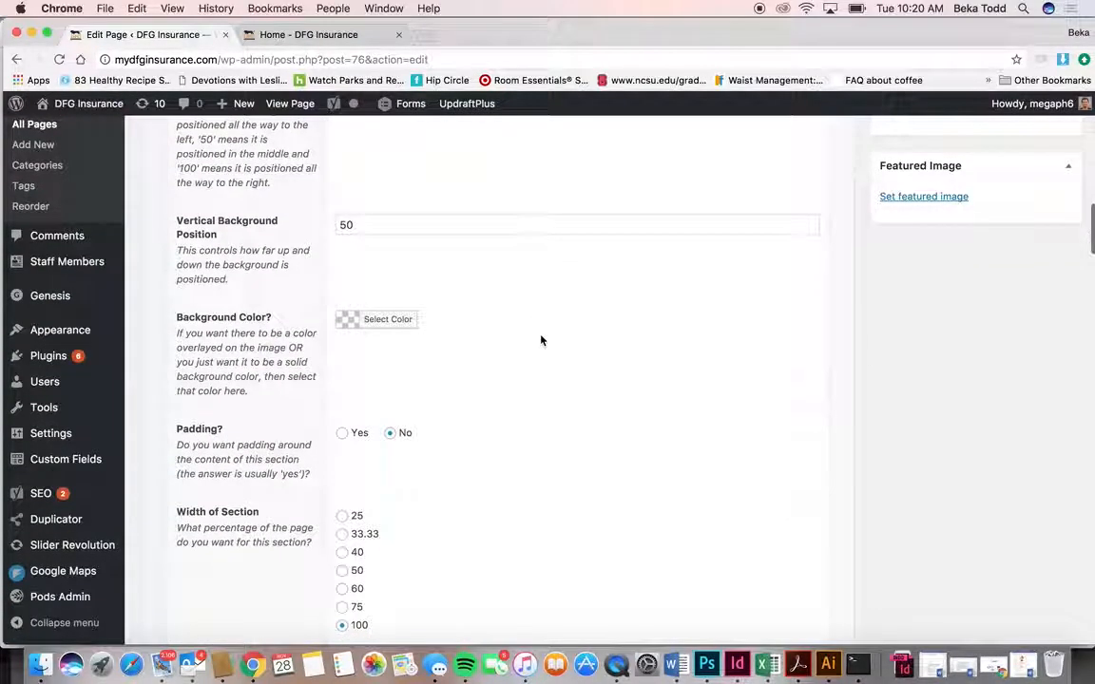
{"action": "scroll", "coordinate": [541, 341], "scroll_direction": "down", "scroll_amount": 8}
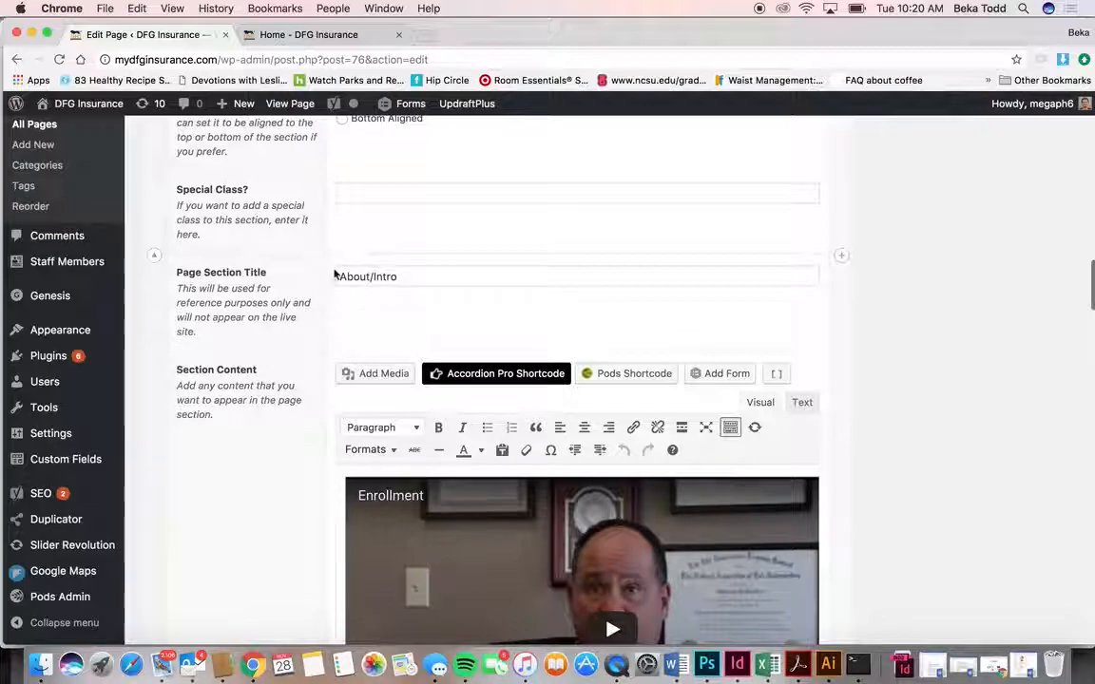
Check the About/Intro section's video, welcome text and Learn More link against the same content on the live homepage.
{"action": "scroll", "coordinate": [412, 278], "scroll_direction": "down", "scroll_amount": 6}
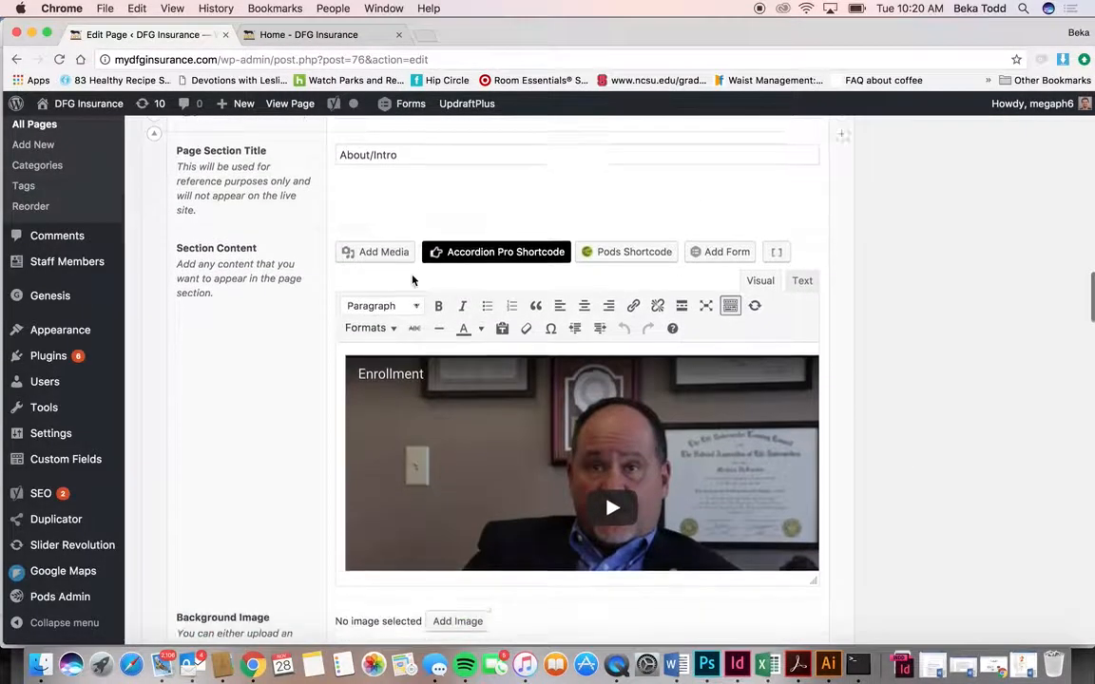
{"action": "scroll", "coordinate": [466, 427], "scroll_direction": "down", "scroll_amount": 5}
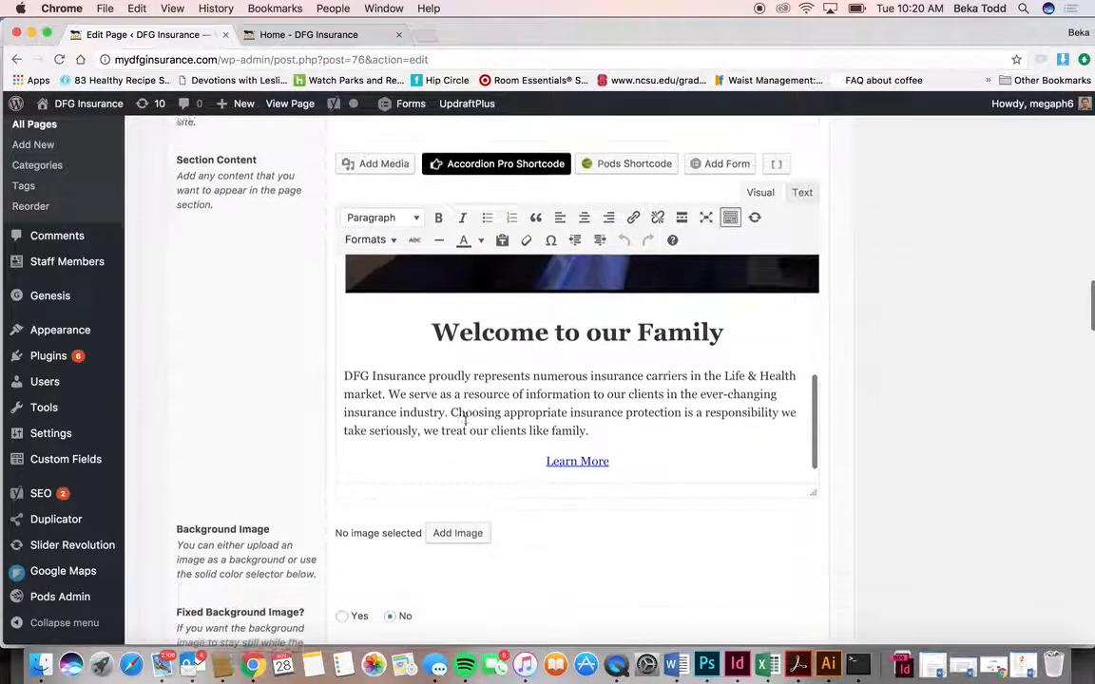
{"action": "left_click", "coordinate": [577, 448]}
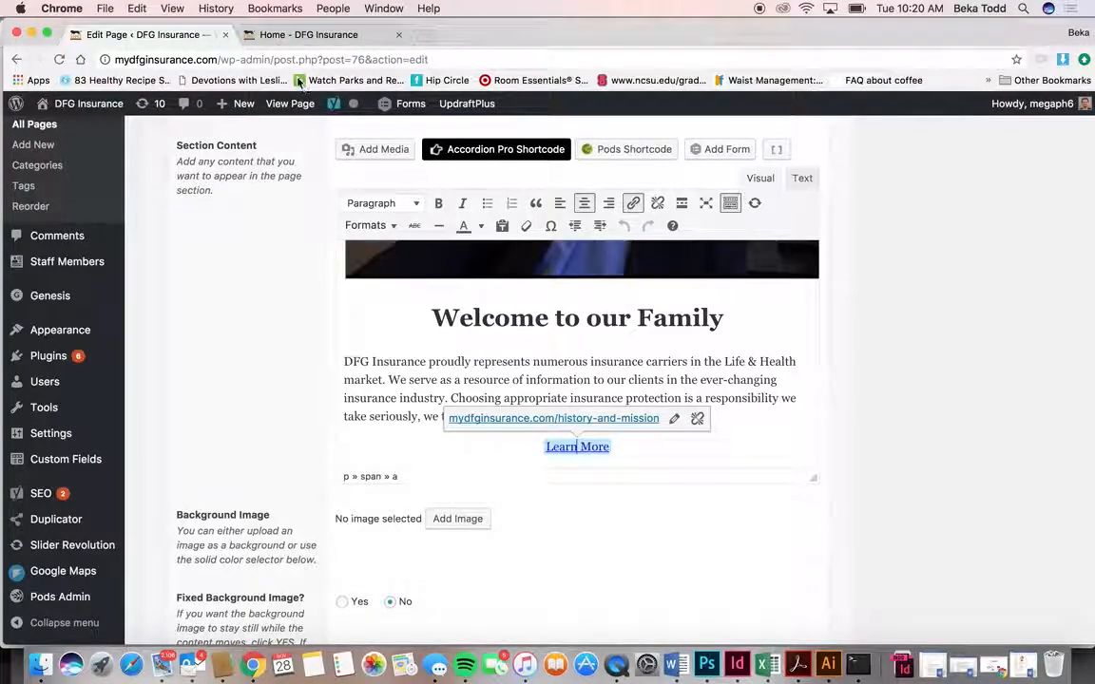
{"action": "left_click", "coordinate": [306, 36]}
{"action": "scroll", "coordinate": [371, 315], "scroll_direction": "down", "scroll_amount": 10}
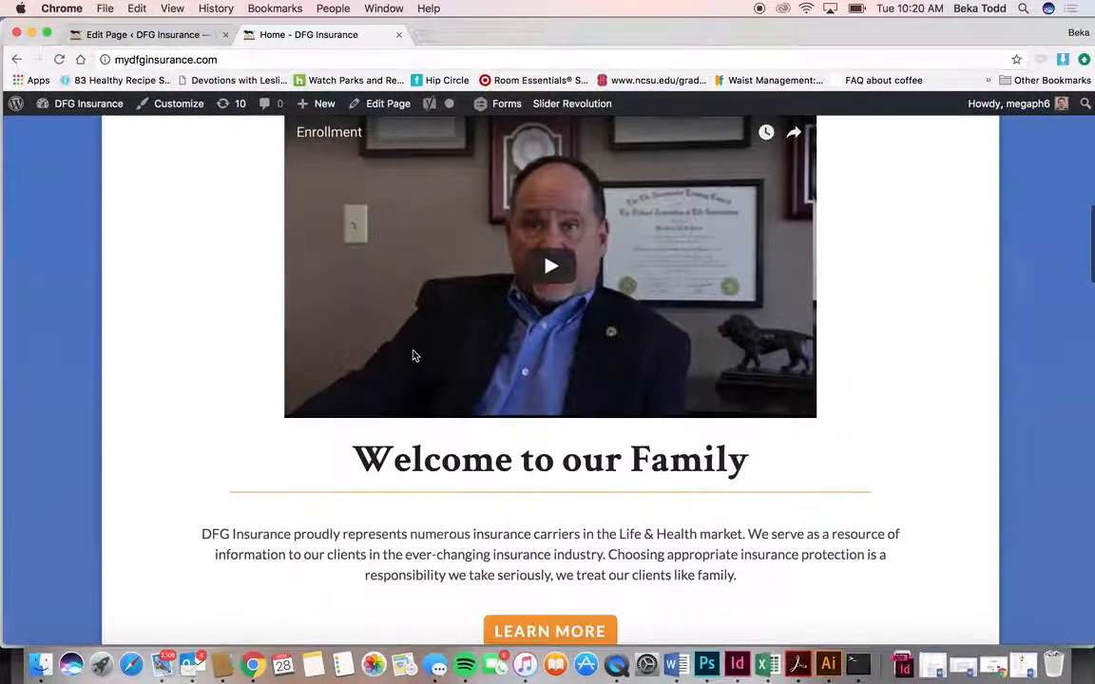
{"action": "left_click", "coordinate": [143, 35]}
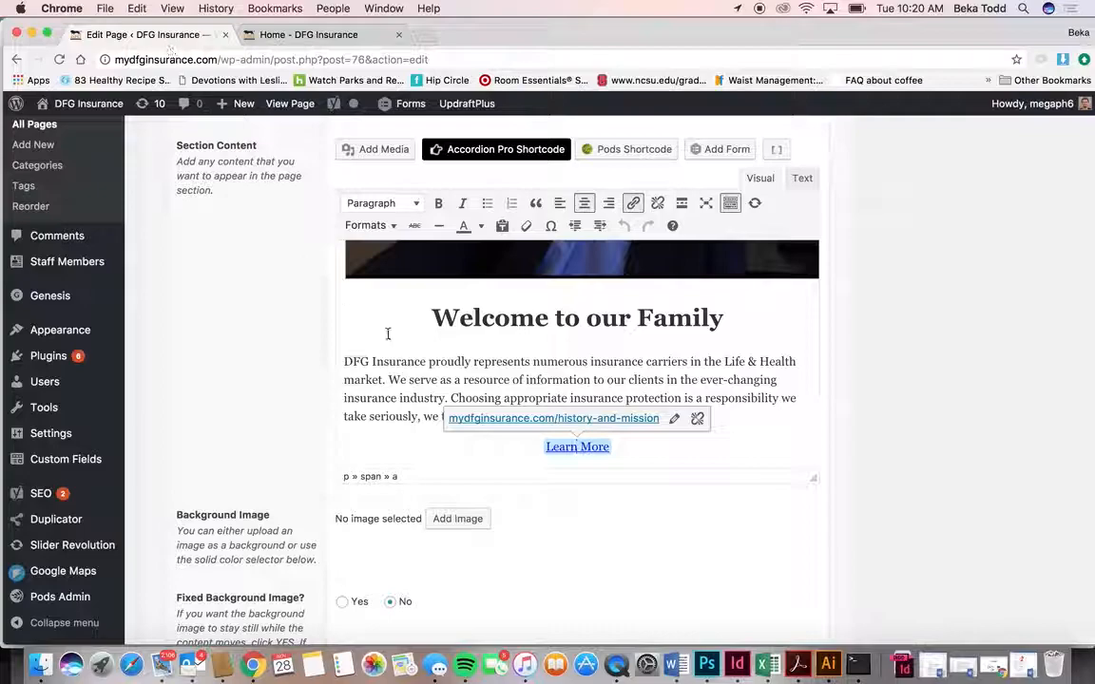
Inspect the YouTube iframe embed code in the About/Intro section's HTML source, and return to the visual view.
{"action": "scroll", "coordinate": [523, 382], "scroll_direction": "up", "scroll_amount": 5}
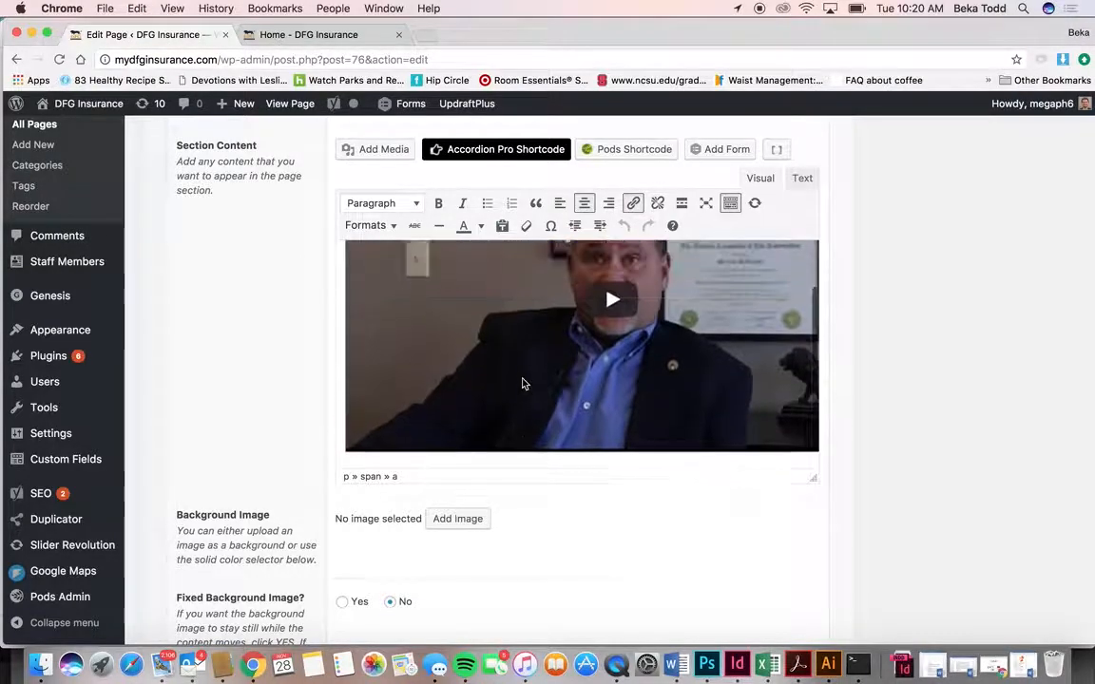
{"action": "left_click", "coordinate": [803, 178]}
{"action": "scroll", "coordinate": [627, 243], "scroll_direction": "up", "scroll_amount": 1}
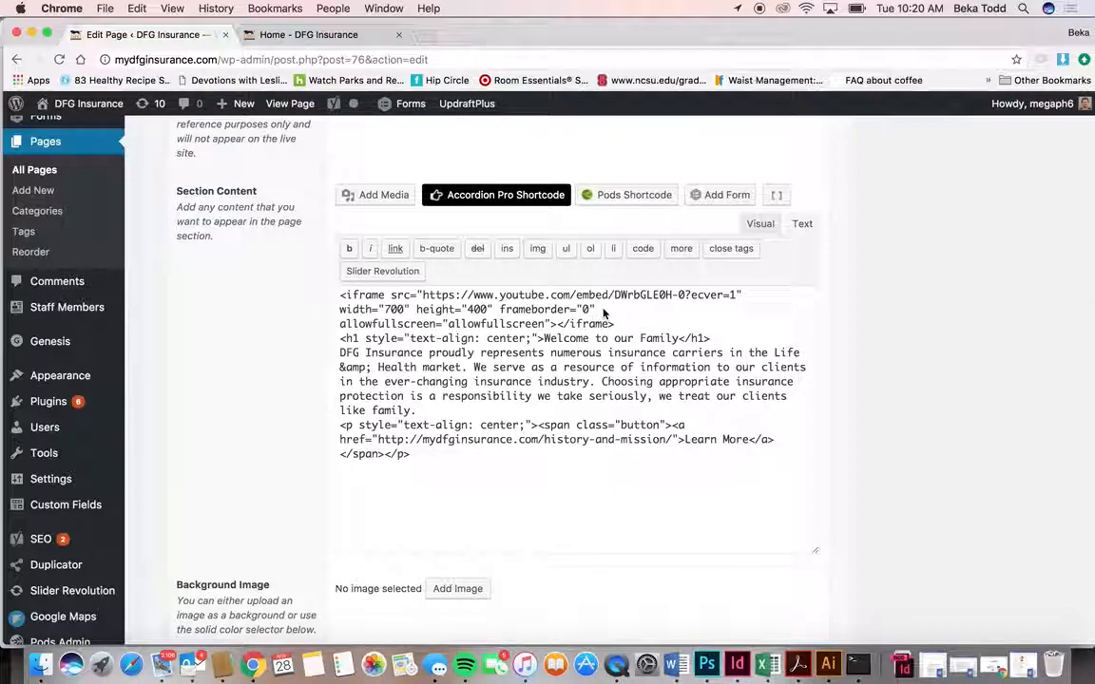
{"action": "left_click_drag", "start_coordinate": [623, 327], "coordinate": [260, 304]}
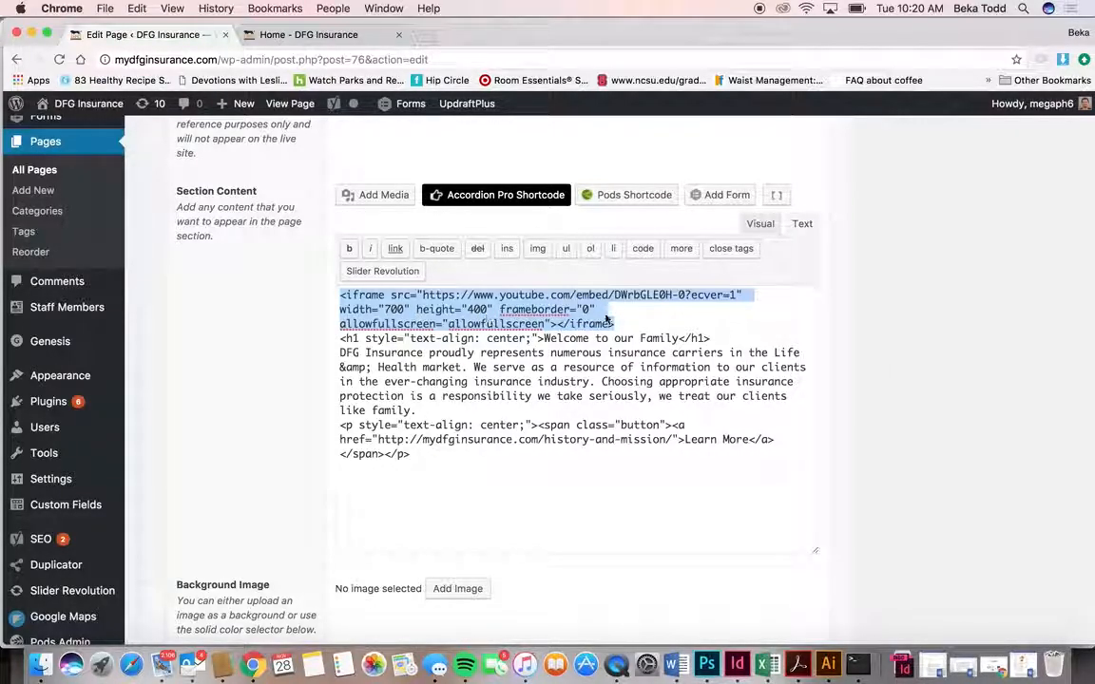
{"action": "left_click", "coordinate": [762, 223]}
{"action": "scroll", "coordinate": [663, 287], "scroll_direction": "up", "scroll_amount": 2}
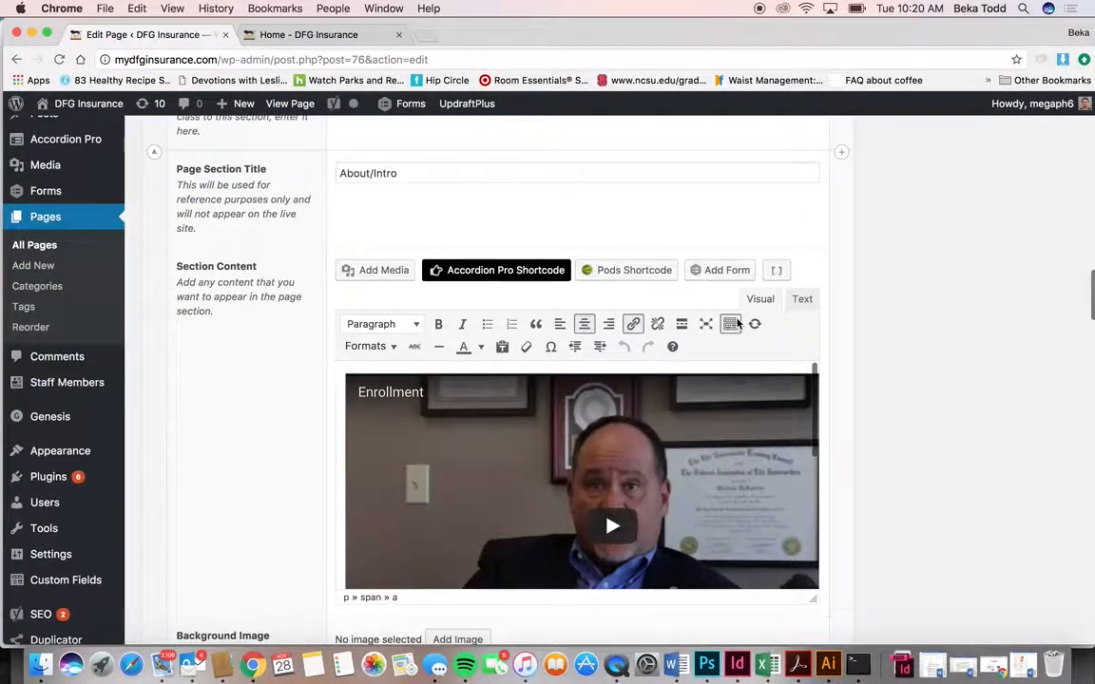
{"action": "scroll", "coordinate": [813, 238], "scroll_direction": "down", "scroll_amount": 1}
{"action": "left_click", "coordinate": [803, 244]}
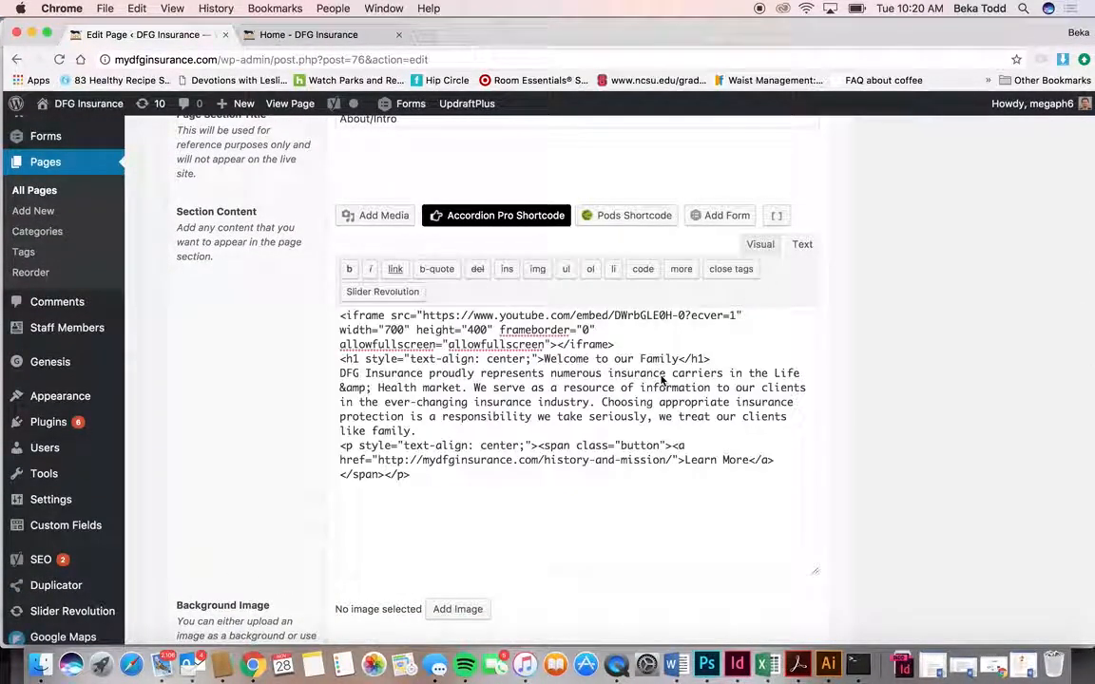
{"action": "left_click", "coordinate": [760, 244]}
{"action": "scroll", "coordinate": [523, 406], "scroll_direction": "down", "scroll_amount": 5}
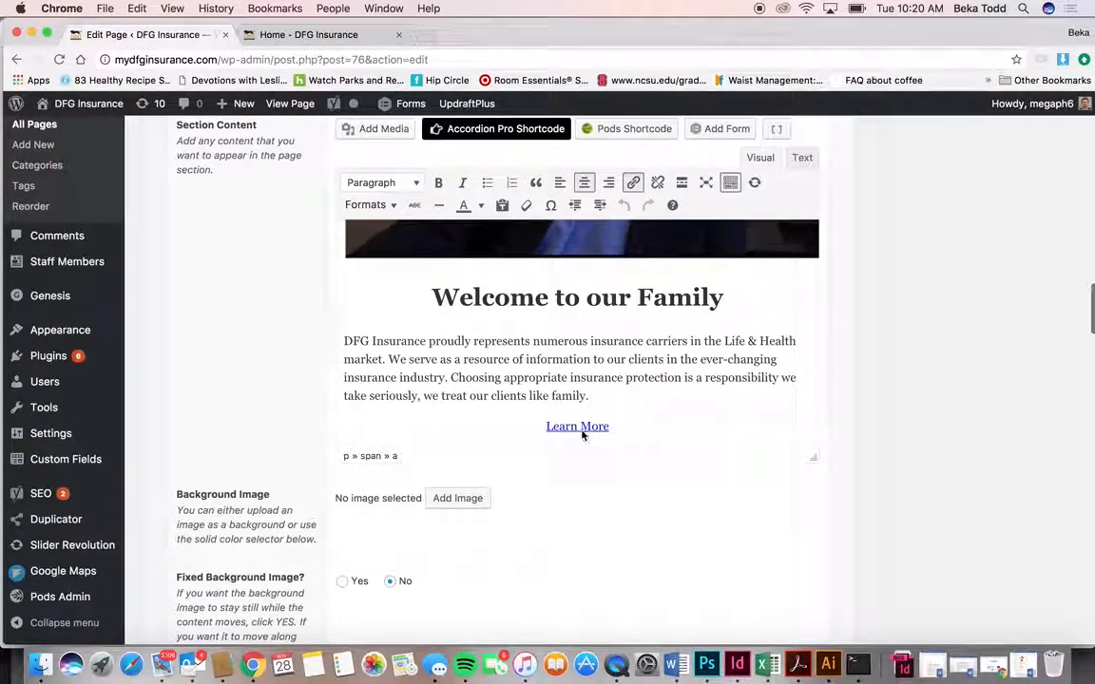
Select the Learn More link and view the available custom text formats without applying one.
{"action": "triple_click", "coordinate": [582, 427]}
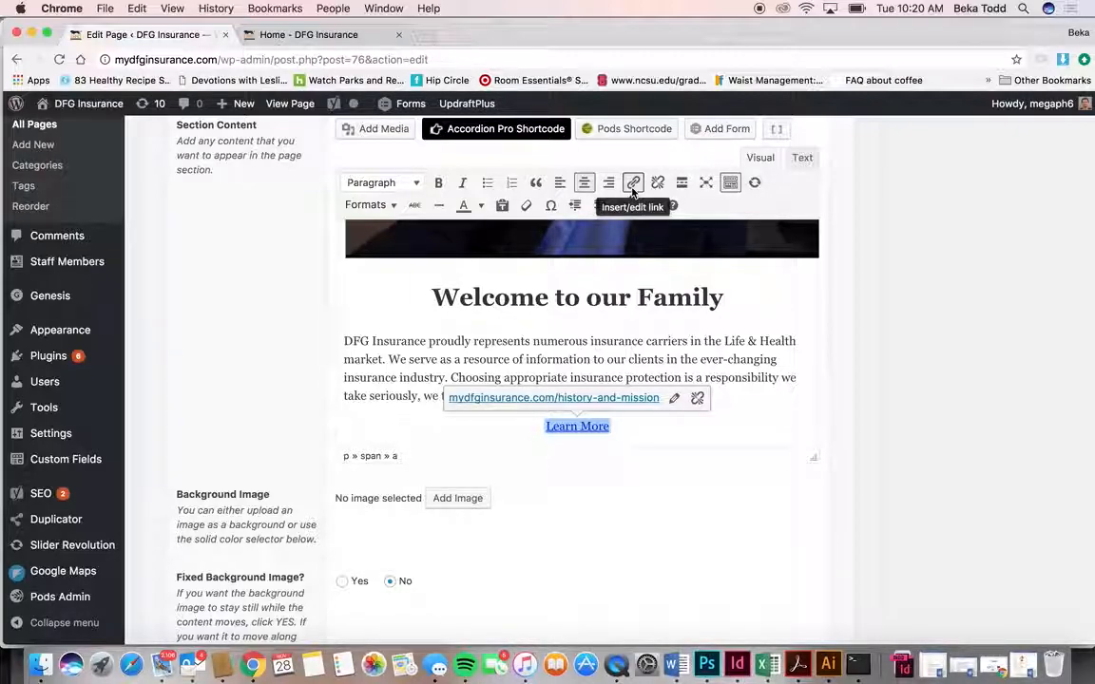
{"action": "left_click", "coordinate": [382, 206]}
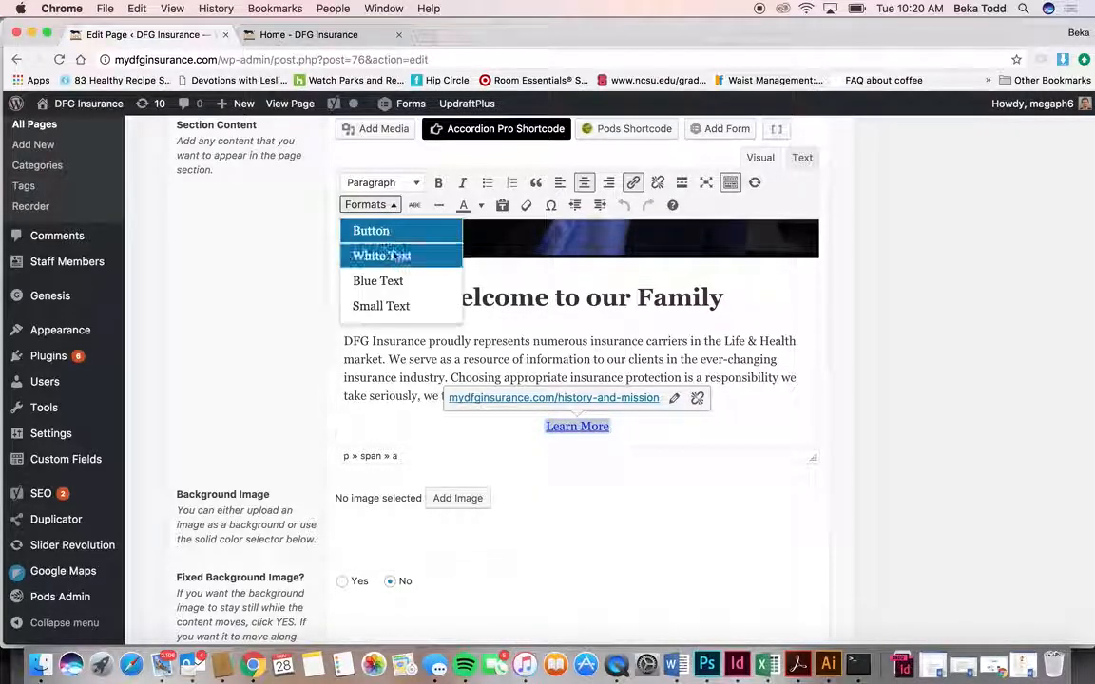
{"action": "left_click", "coordinate": [406, 378]}
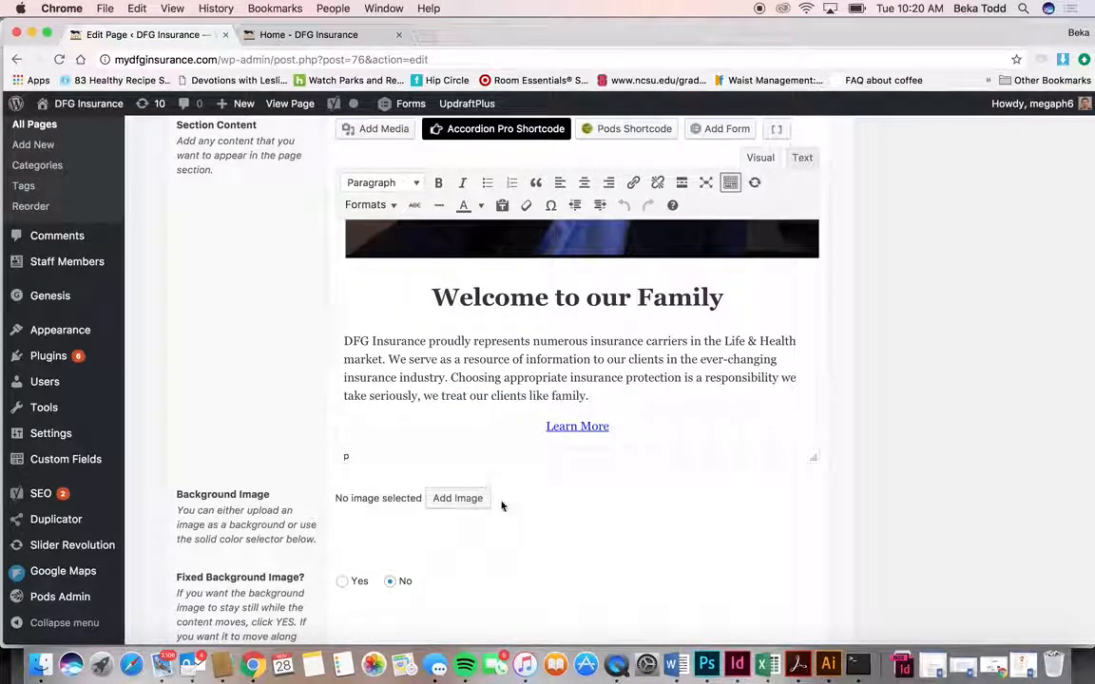
Review the About/Intro section's remaining padding, height, width and alignment settings, down to the Services section's title and content.
{"action": "scroll", "coordinate": [501, 504], "scroll_direction": "down", "scroll_amount": 5}
{"action": "scroll", "coordinate": [501, 507], "scroll_direction": "down", "scroll_amount": 10}
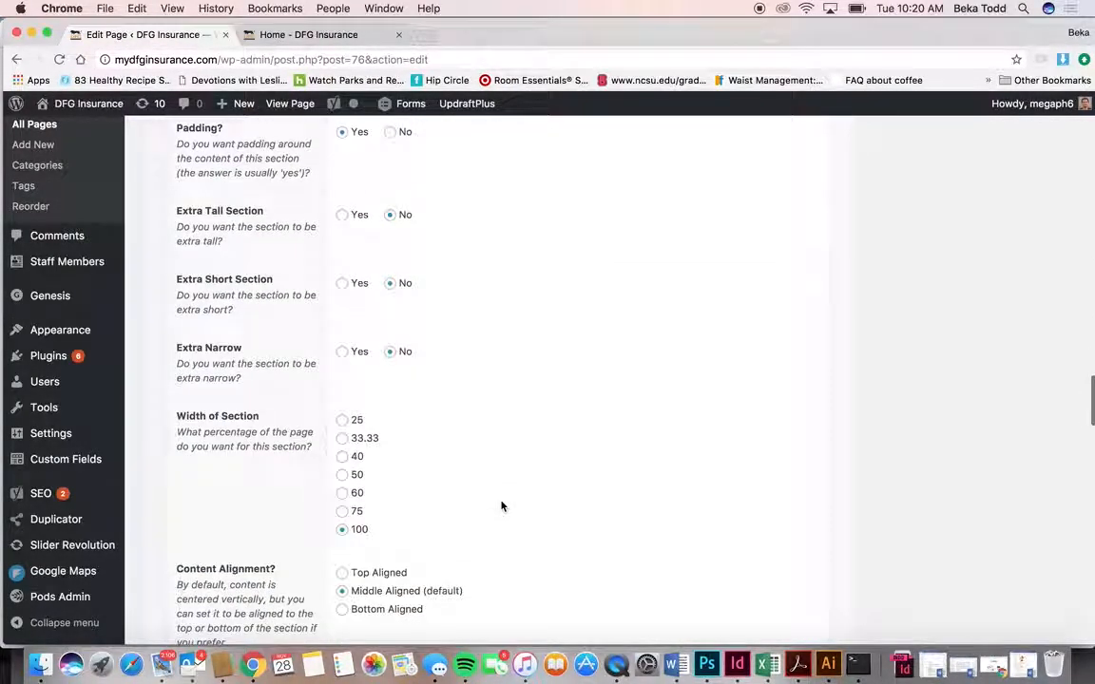
{"action": "scroll", "coordinate": [502, 507], "scroll_direction": "down", "scroll_amount": 5}
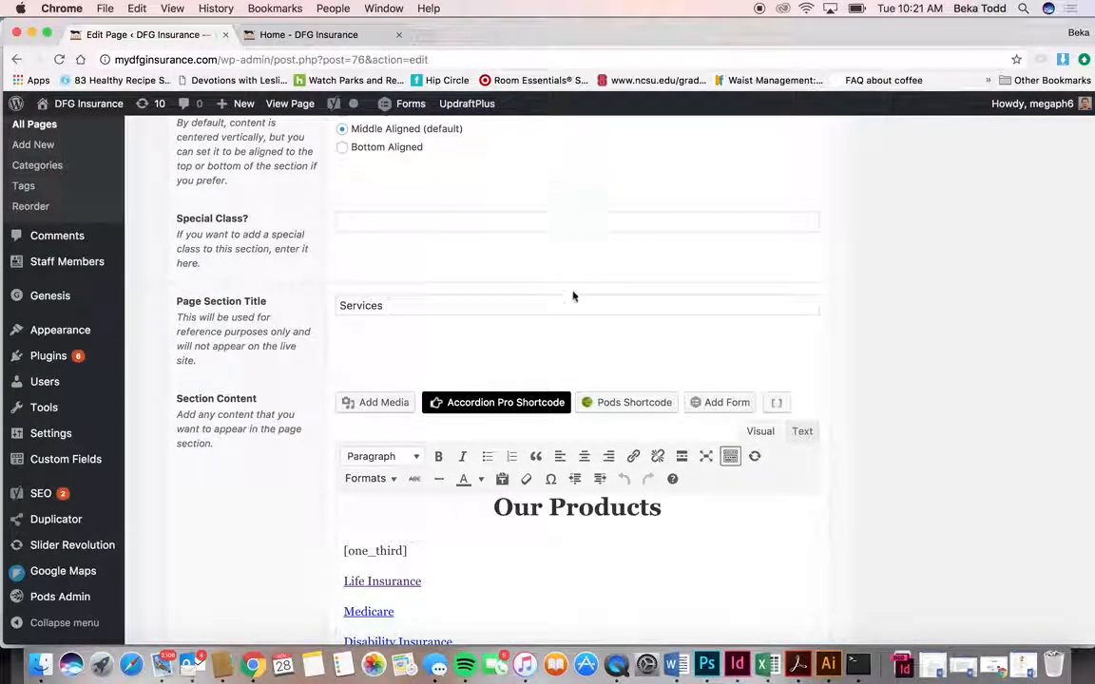
{"action": "scroll", "coordinate": [572, 297], "scroll_direction": "down", "scroll_amount": 4}
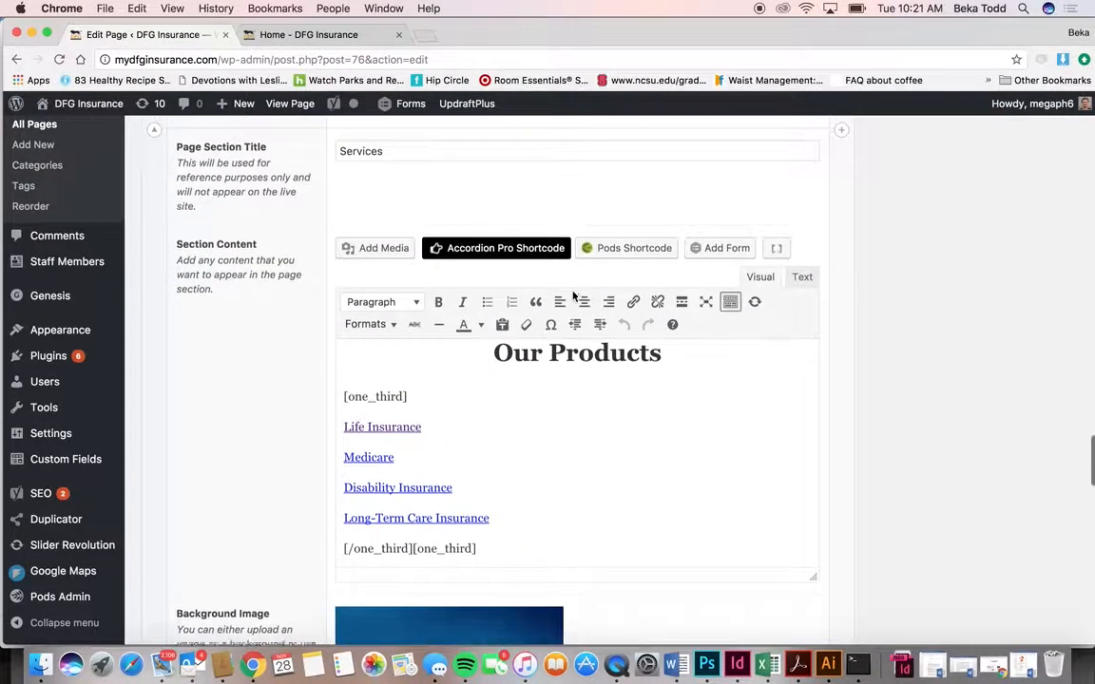
{"action": "scroll", "coordinate": [572, 292], "scroll_direction": "up", "scroll_amount": 2}
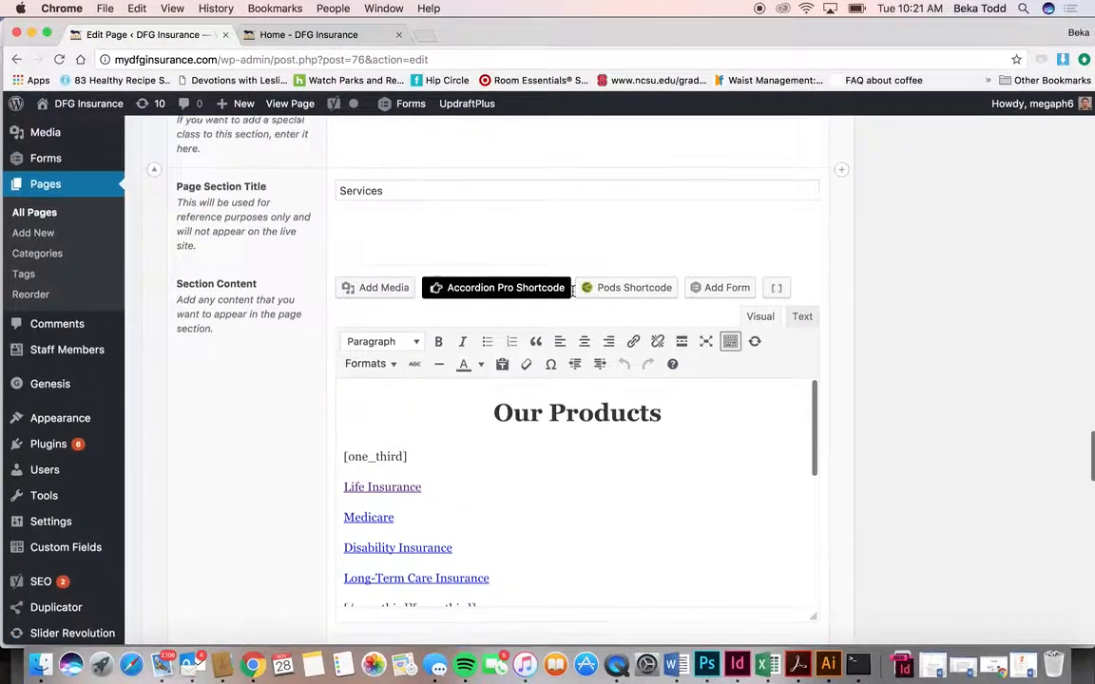
{"action": "scroll", "coordinate": [572, 290], "scroll_direction": "down", "scroll_amount": 5}
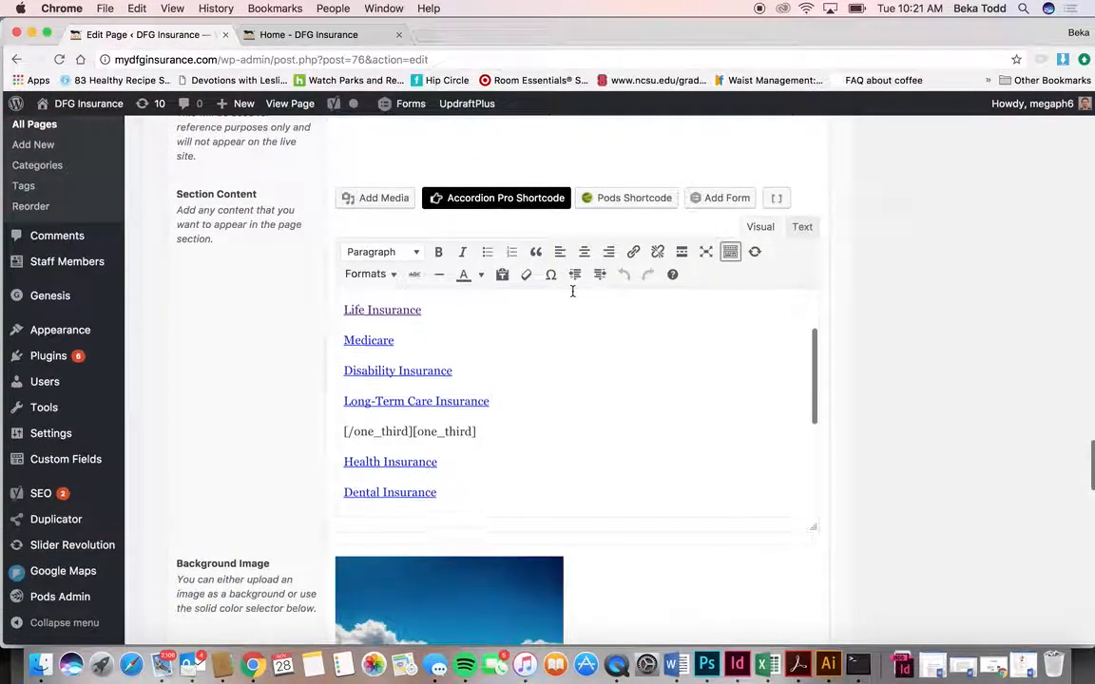
Inspect the Services section's product links and one_third column shortcodes, and compare them with Our Products on the live homepage.
{"action": "left_click", "coordinate": [473, 366]}
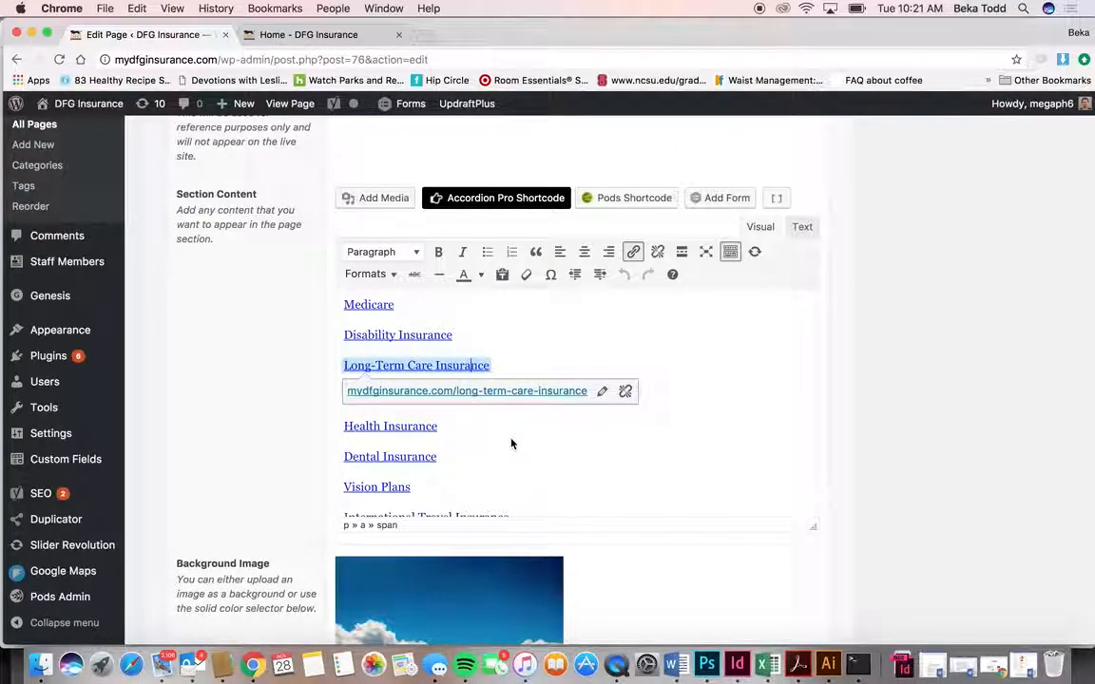
{"action": "scroll", "coordinate": [510, 443], "scroll_direction": "down", "scroll_amount": 4}
{"action": "scroll", "coordinate": [511, 443], "scroll_direction": "down", "scroll_amount": 1}
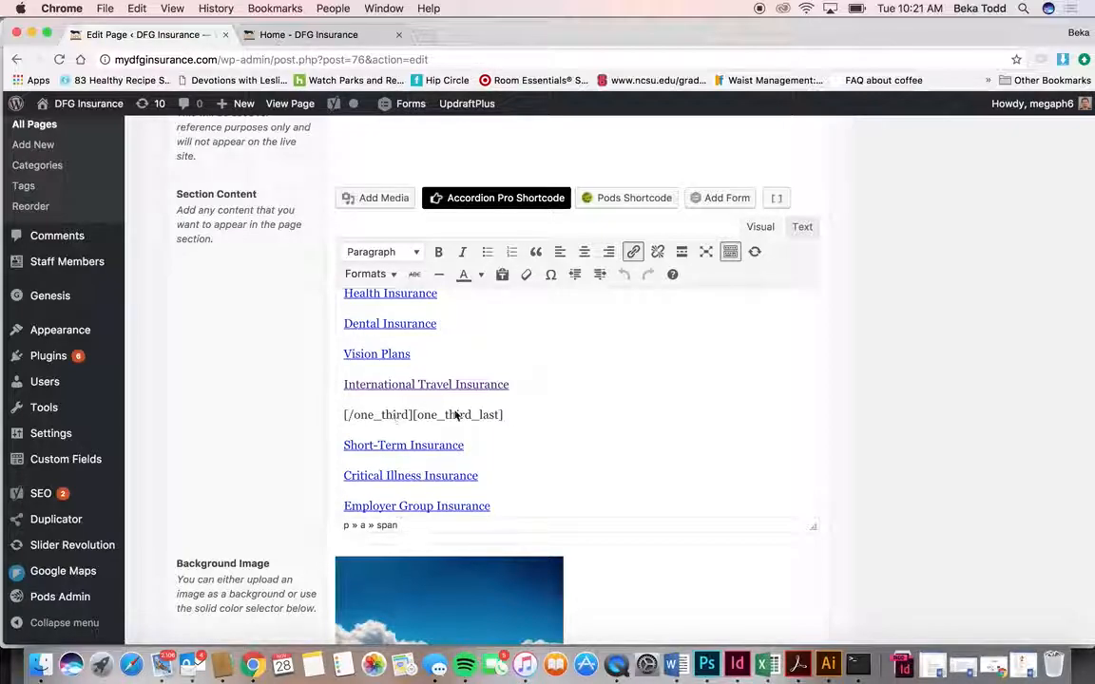
{"action": "left_click", "coordinate": [314, 35]}
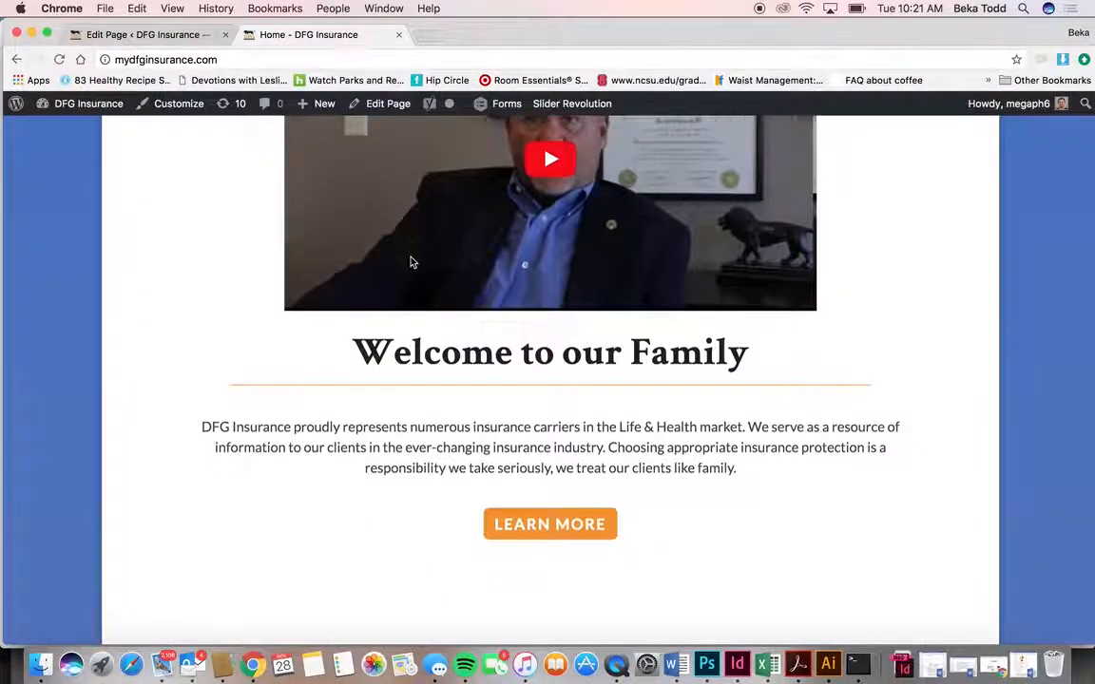
{"action": "scroll", "coordinate": [411, 261], "scroll_direction": "down", "scroll_amount": 10}
{"action": "scroll", "coordinate": [411, 260], "scroll_direction": "up", "scroll_amount": 3}
{"action": "scroll", "coordinate": [411, 262], "scroll_direction": "up", "scroll_amount": 2}
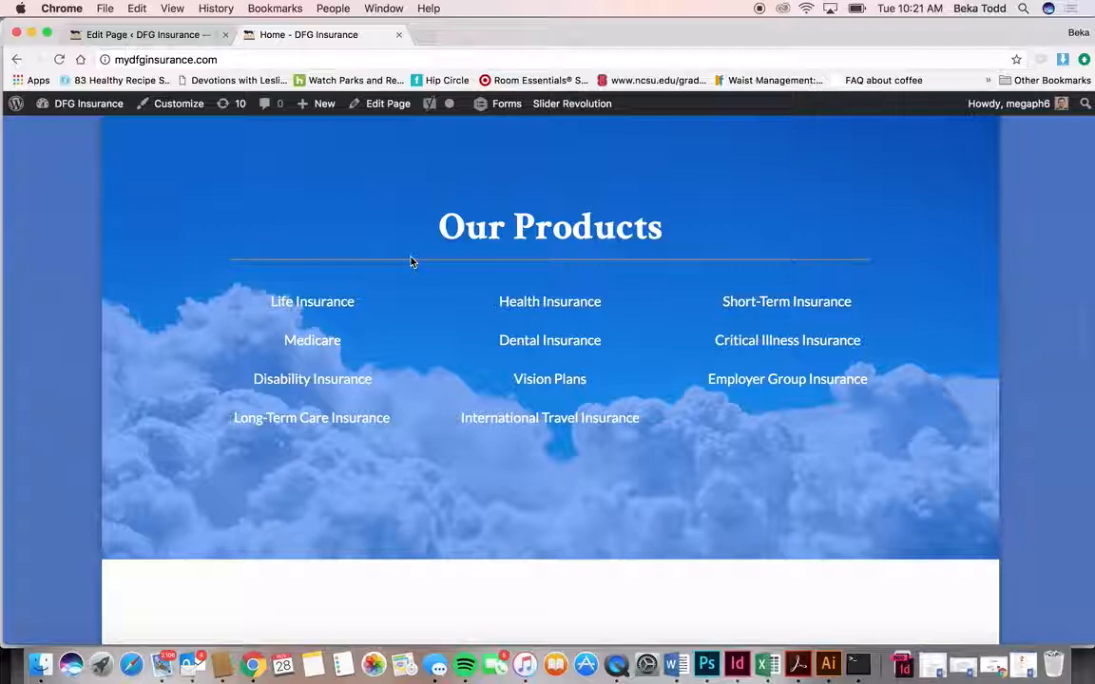
Select the Short-Term Insurance link in the Services content and view the available text formats without applying one.
{"action": "left_click", "coordinate": [190, 35]}
{"action": "triple_click", "coordinate": [443, 446]}
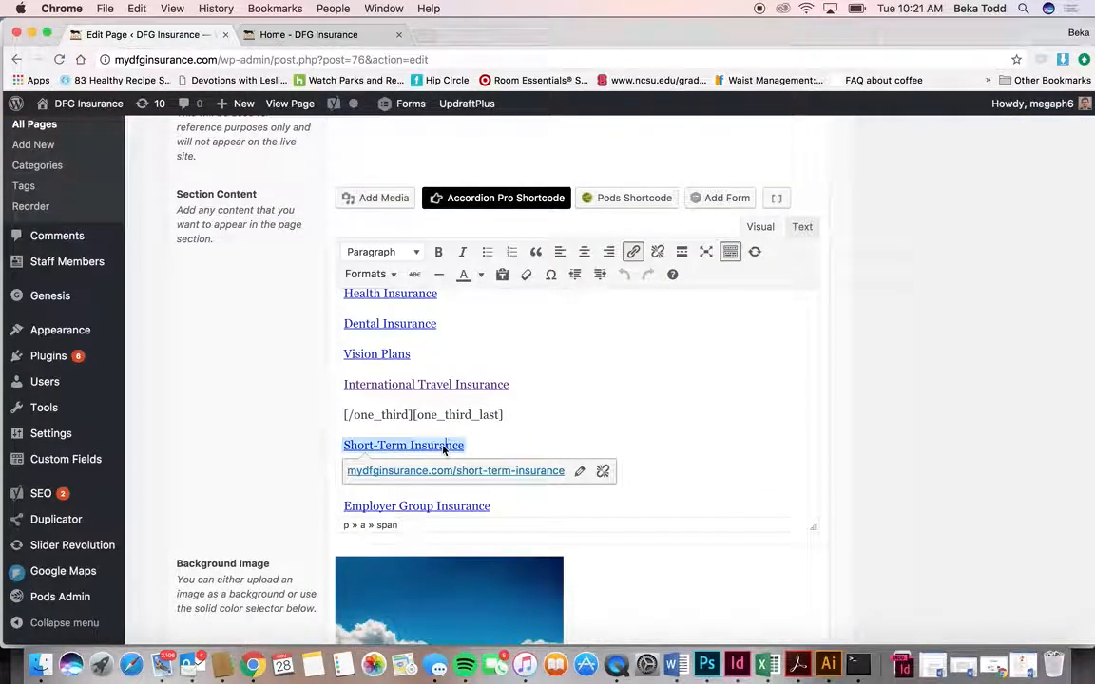
{"action": "left_click", "coordinate": [371, 275]}
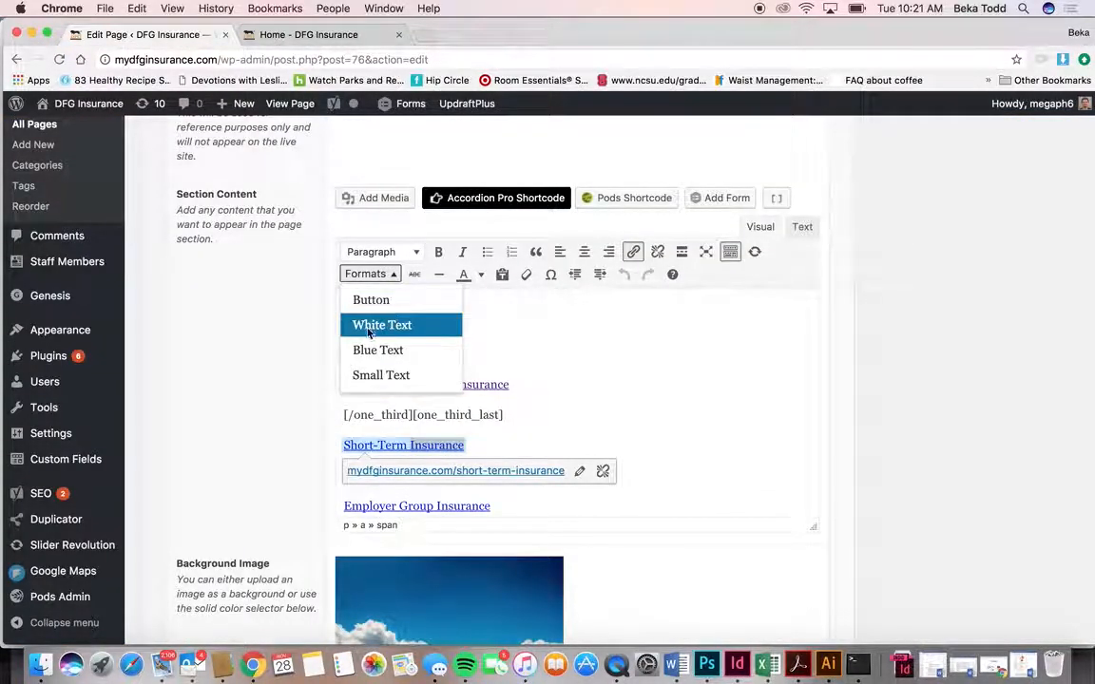
{"action": "left_click", "coordinate": [576, 341]}
Examine the Services section's cloud background image and open its overlay background color for viewing.
{"action": "scroll", "coordinate": [577, 339], "scroll_direction": "down", "scroll_amount": 4}
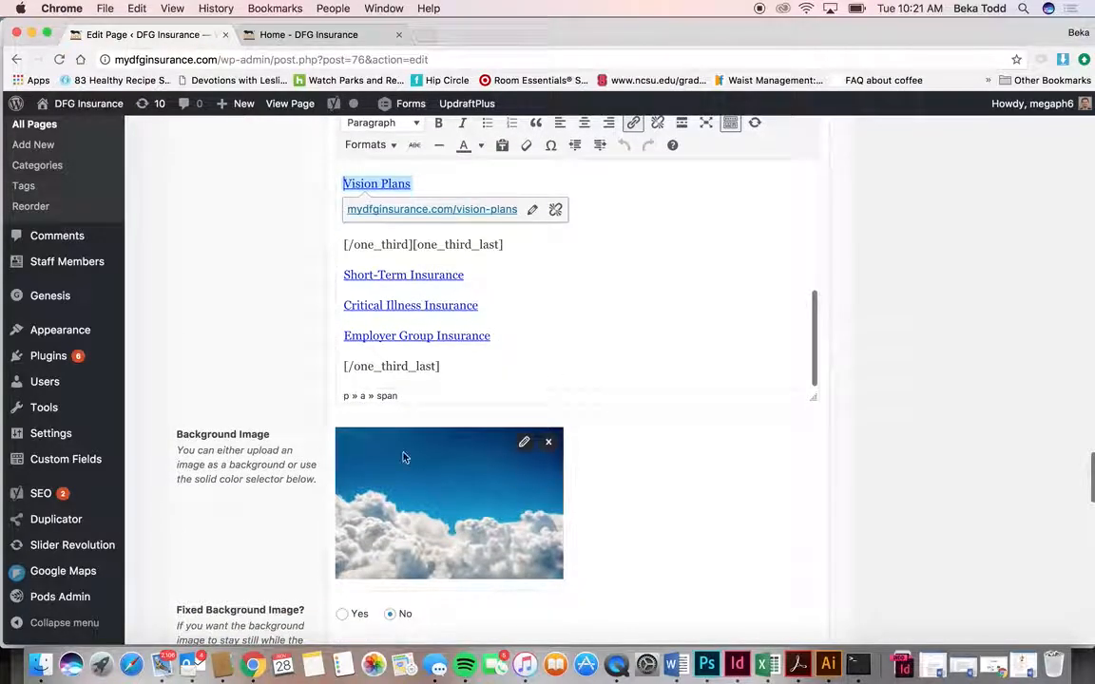
{"action": "scroll", "coordinate": [594, 546], "scroll_direction": "down", "scroll_amount": 5}
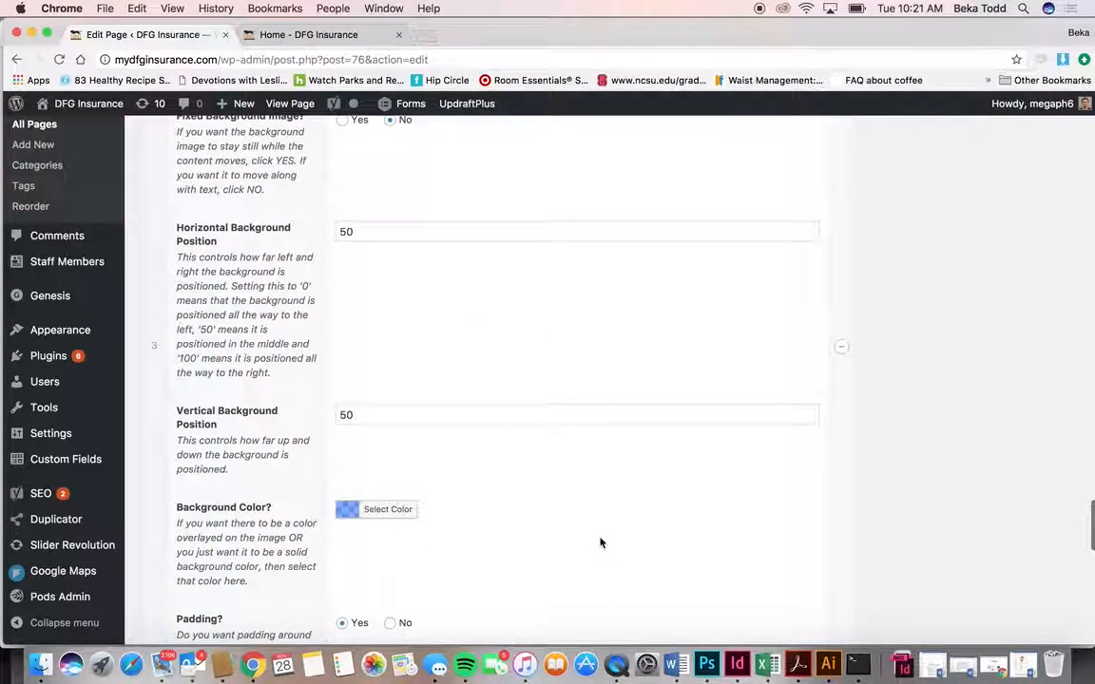
{"action": "left_click", "coordinate": [355, 513]}
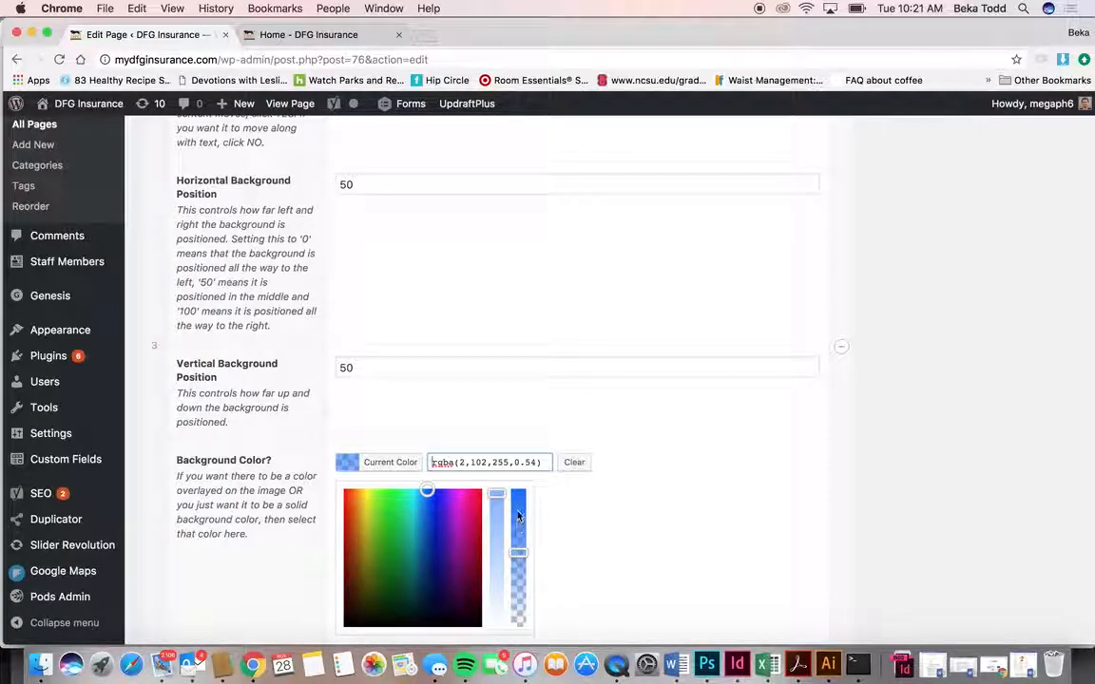
Review the Services section's product links, background image and overlay color, down through its layout settings to the page's revisions.
{"action": "scroll", "coordinate": [602, 400], "scroll_direction": "up", "scroll_amount": 6}
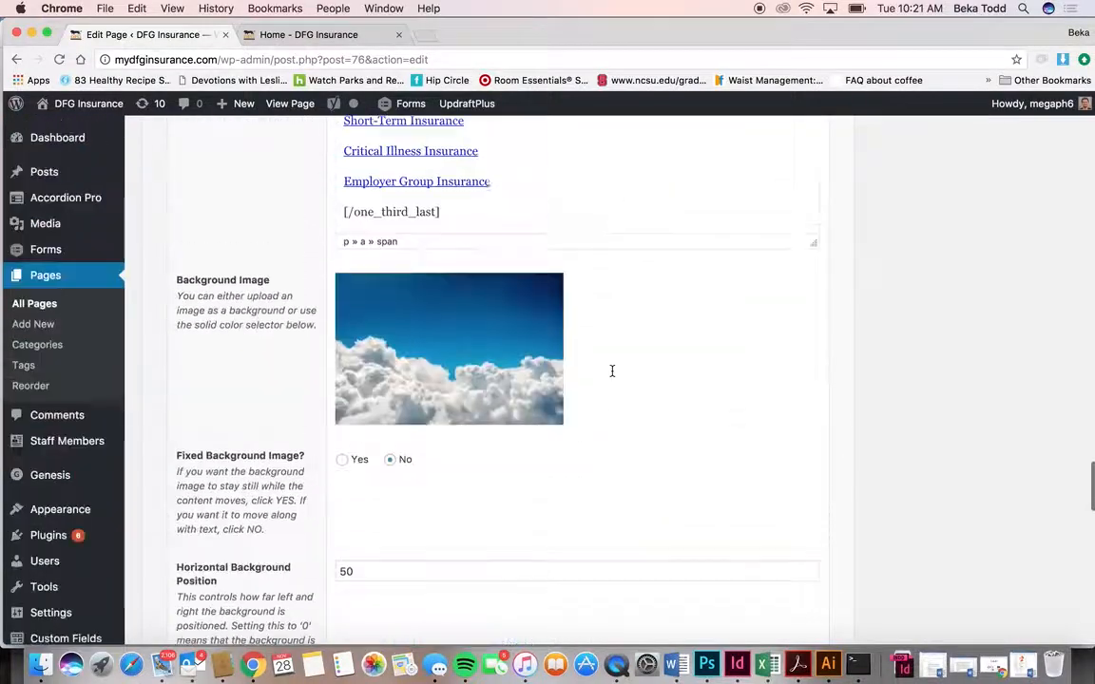
{"action": "scroll", "coordinate": [571, 428], "scroll_direction": "up", "scroll_amount": 3}
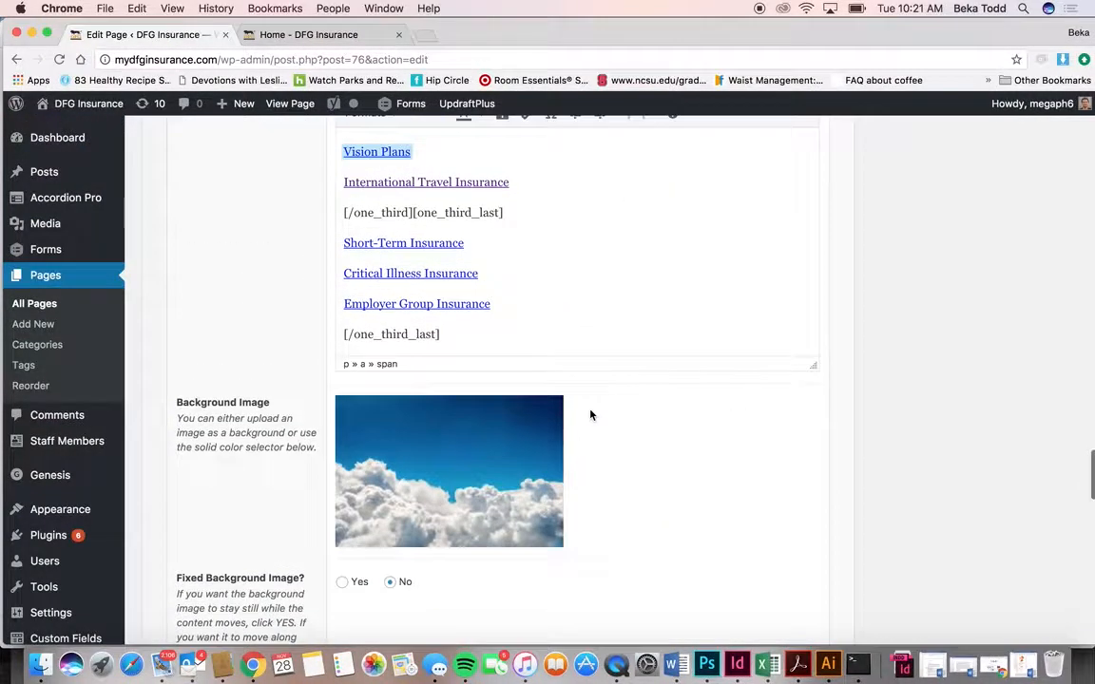
{"action": "scroll", "coordinate": [567, 414], "scroll_direction": "down", "scroll_amount": 3}
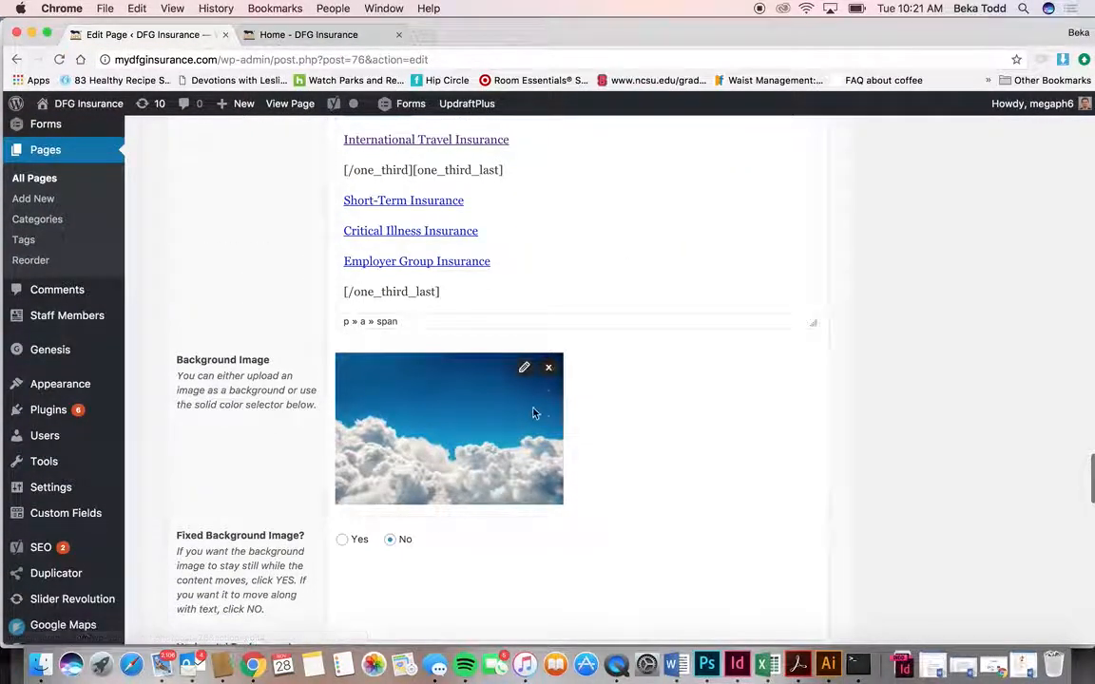
{"action": "scroll", "coordinate": [627, 432], "scroll_direction": "up", "scroll_amount": 4}
{"action": "scroll", "coordinate": [446, 295], "scroll_direction": "up", "scroll_amount": 4}
{"action": "scroll", "coordinate": [445, 296], "scroll_direction": "down", "scroll_amount": 4}
{"action": "scroll", "coordinate": [441, 293], "scroll_direction": "up", "scroll_amount": 5}
{"action": "scroll", "coordinate": [446, 291], "scroll_direction": "down", "scroll_amount": 8}
{"action": "scroll", "coordinate": [446, 290], "scroll_direction": "down", "scroll_amount": 20}
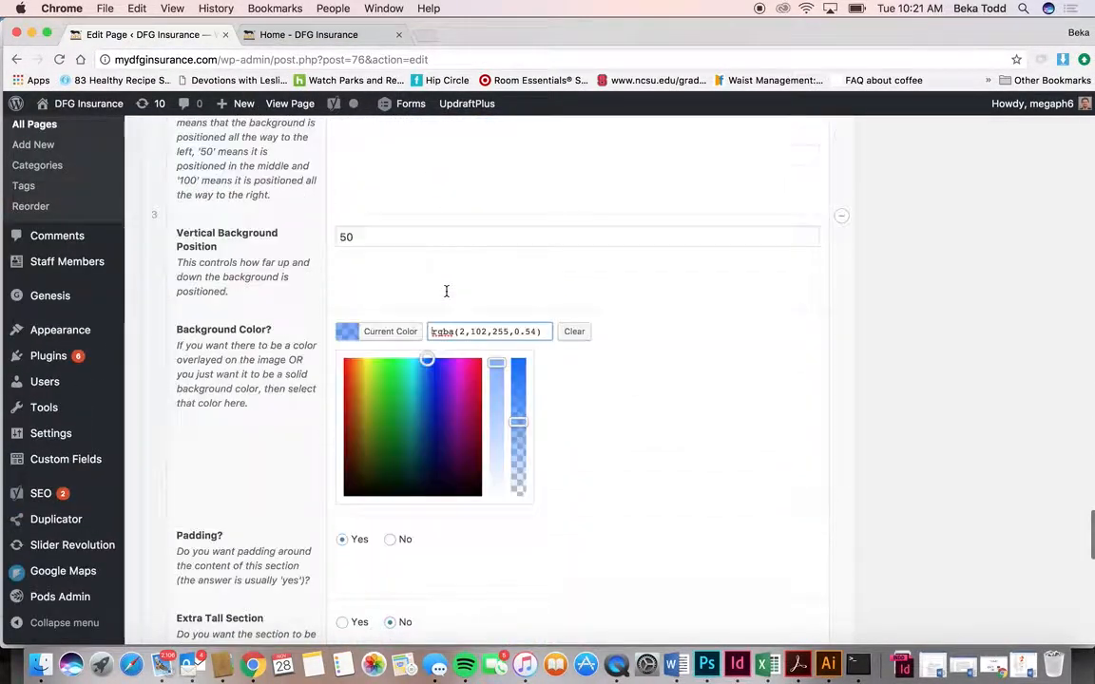
{"action": "scroll", "coordinate": [446, 292], "scroll_direction": "down", "scroll_amount": 4}
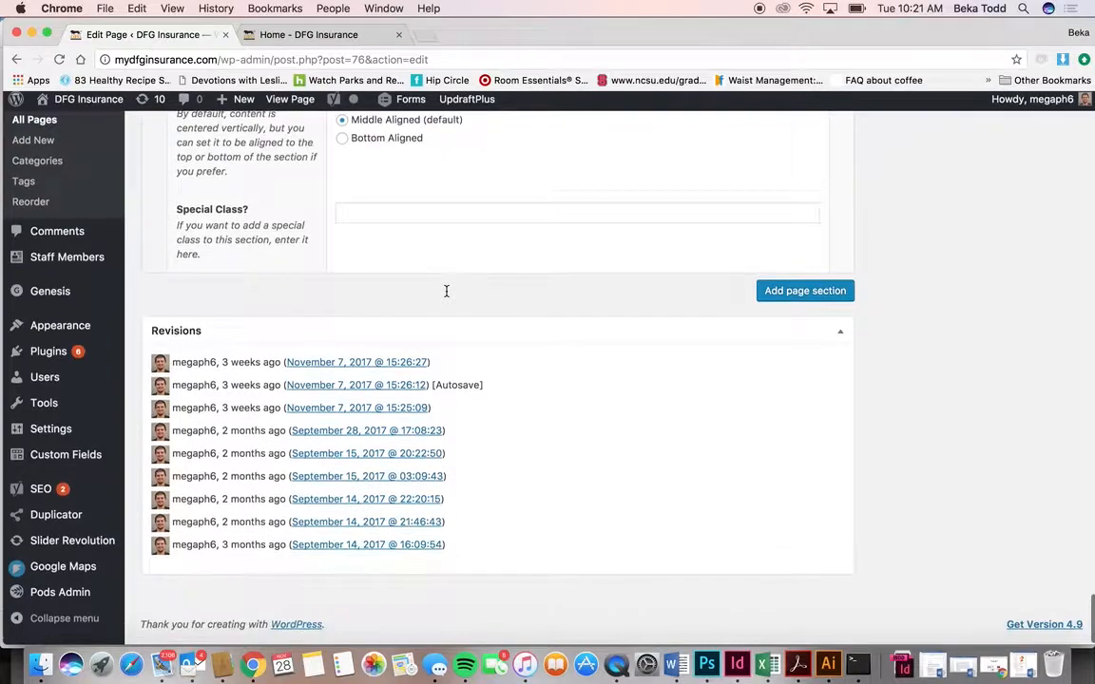
Examine the Contact Us form and the location map below Our Products on the live homepage.
{"action": "left_click", "coordinate": [323, 34]}
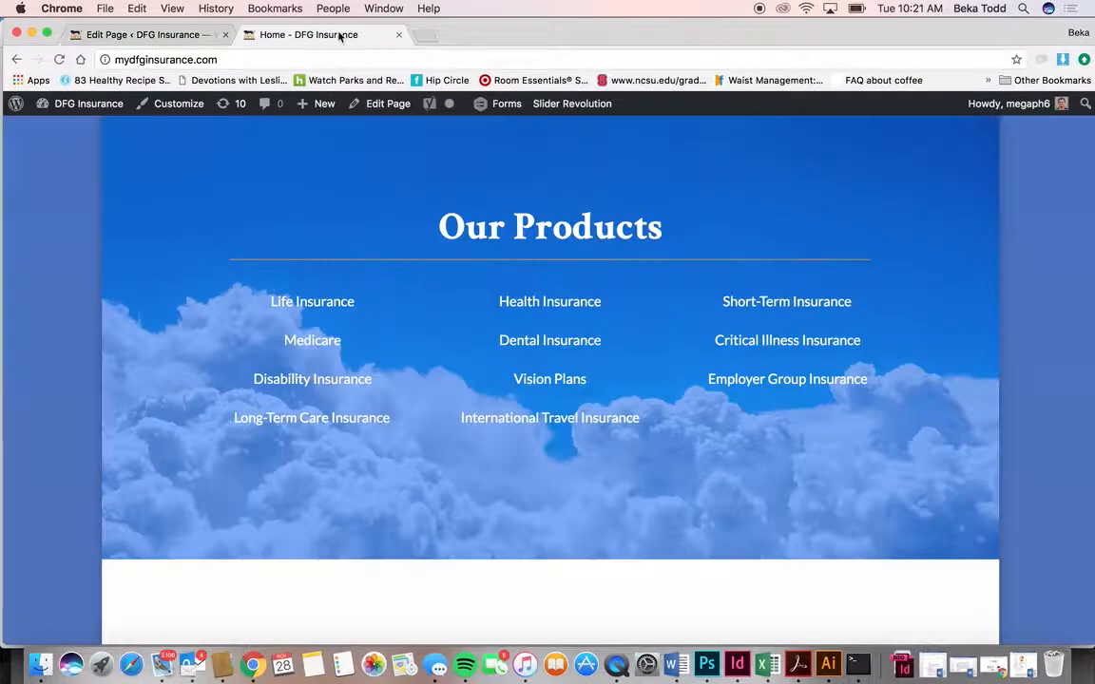
{"action": "scroll", "coordinate": [487, 300], "scroll_direction": "down", "scroll_amount": 10}
{"action": "scroll", "coordinate": [486, 301], "scroll_direction": "down", "scroll_amount": 15}
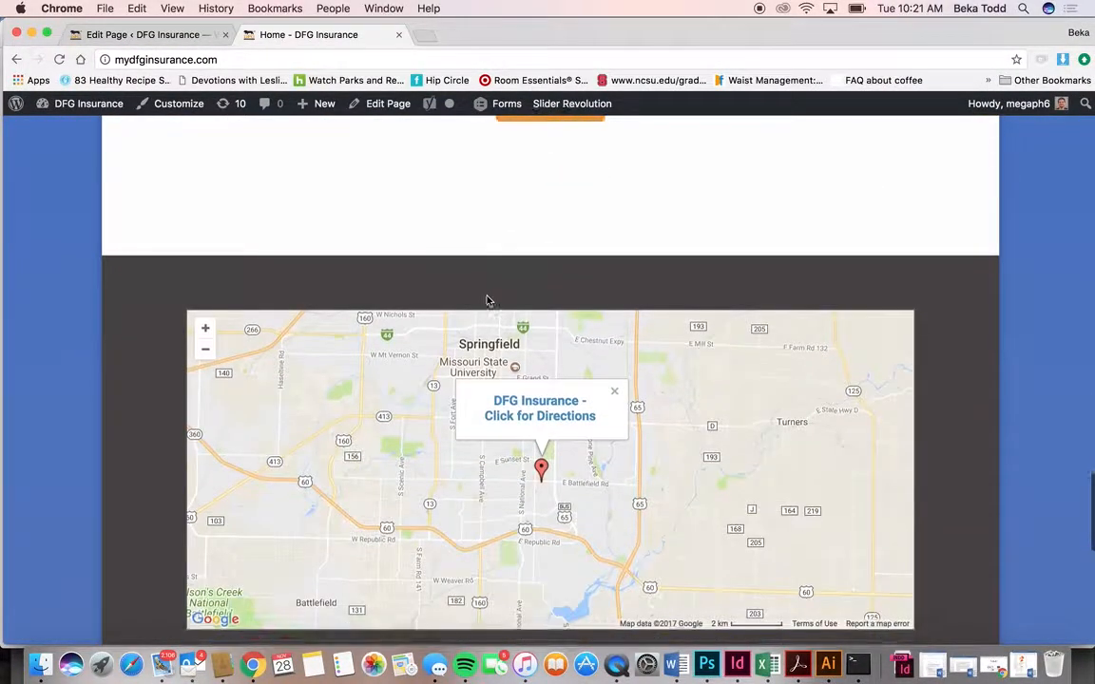
{"action": "scroll", "coordinate": [486, 296], "scroll_direction": "up", "scroll_amount": 15}
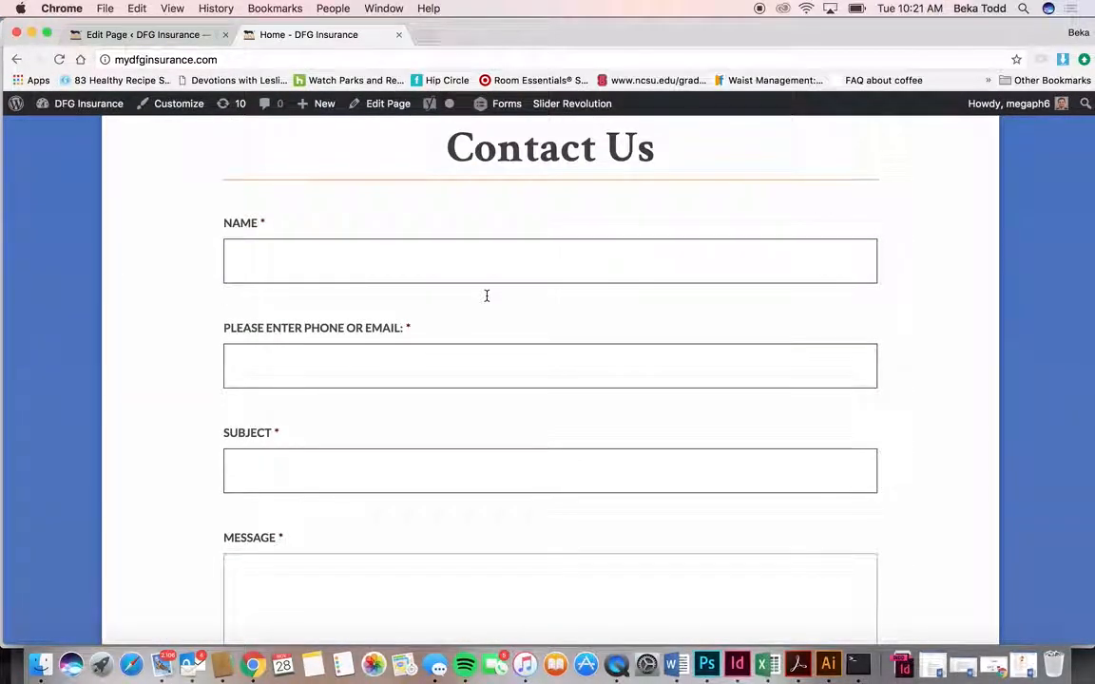
{"action": "scroll", "coordinate": [485, 295], "scroll_direction": "up", "scroll_amount": 10}
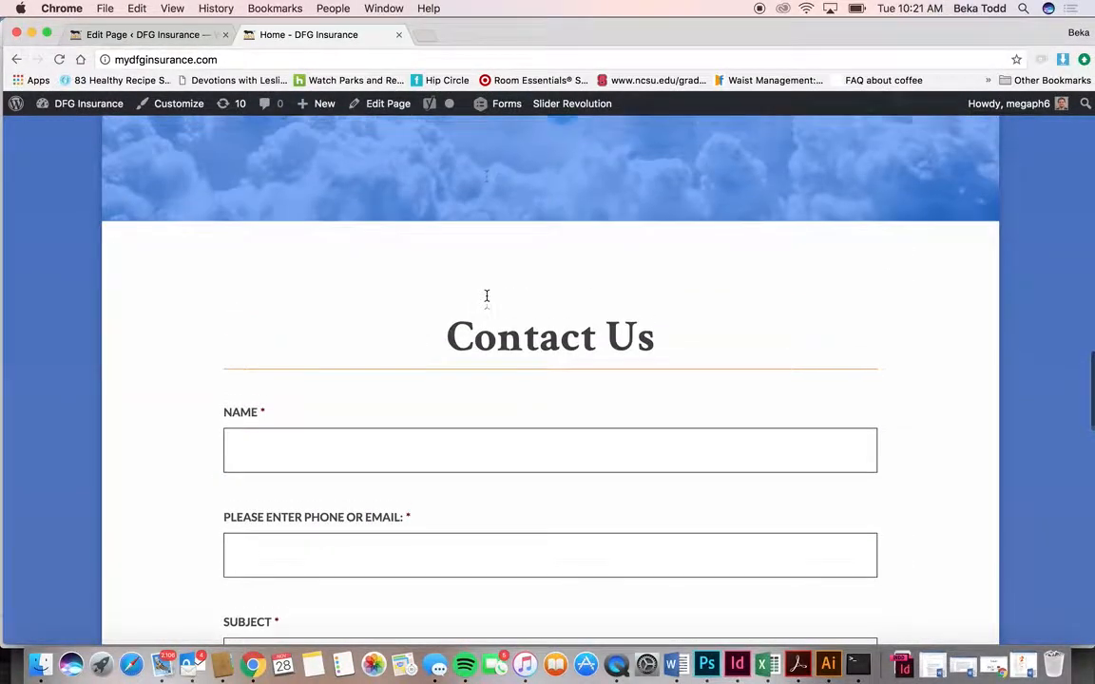
{"action": "scroll", "coordinate": [487, 300], "scroll_direction": "up", "scroll_amount": 4}
{"action": "scroll", "coordinate": [487, 299], "scroll_direction": "down", "scroll_amount": 10}
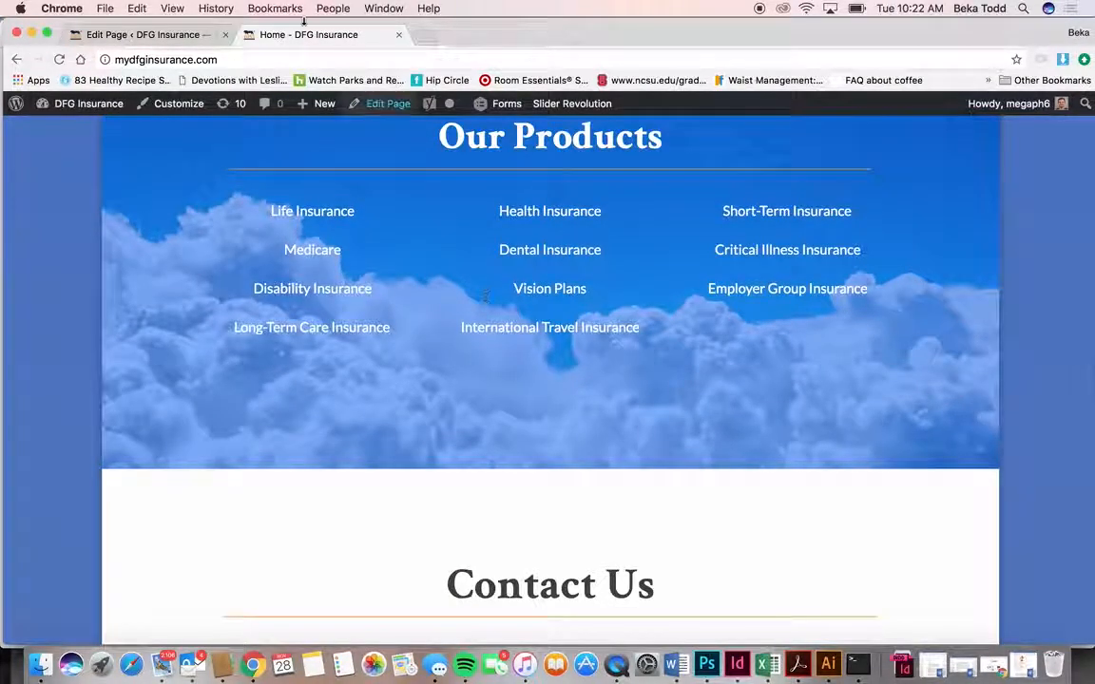
Compare the Services section's background and layout settings with the live Our Products area, and locate the option for adding another page section.
{"action": "left_click", "coordinate": [179, 34]}
{"action": "scroll", "coordinate": [409, 259], "scroll_direction": "up", "scroll_amount": 8}
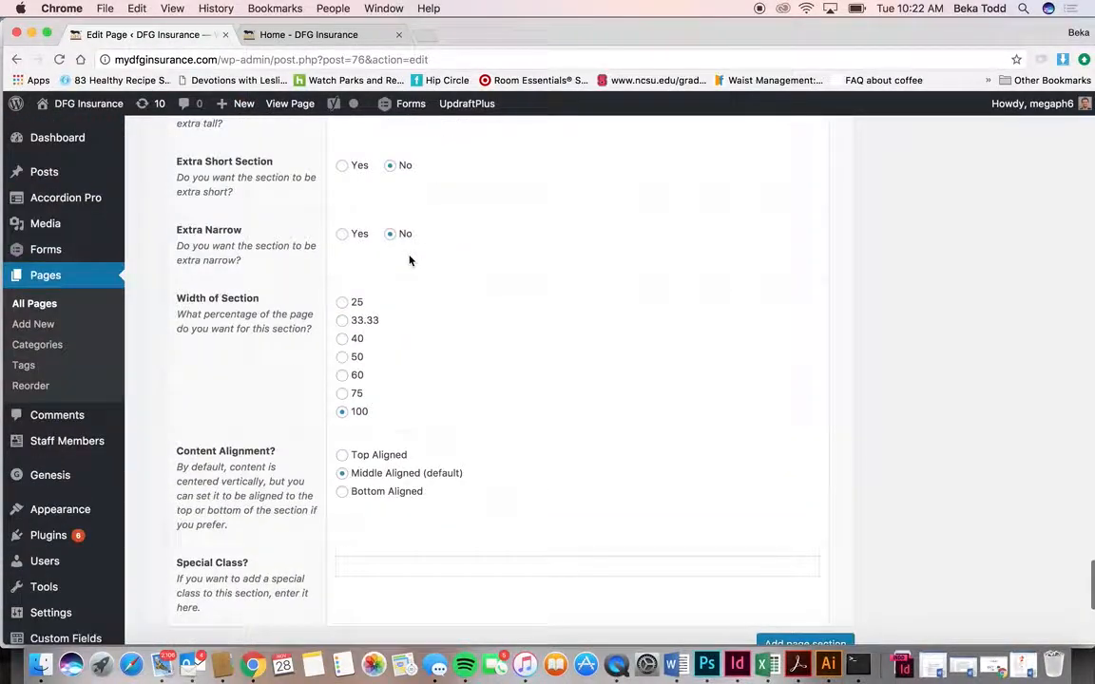
{"action": "scroll", "coordinate": [444, 190], "scroll_direction": "up", "scroll_amount": 5}
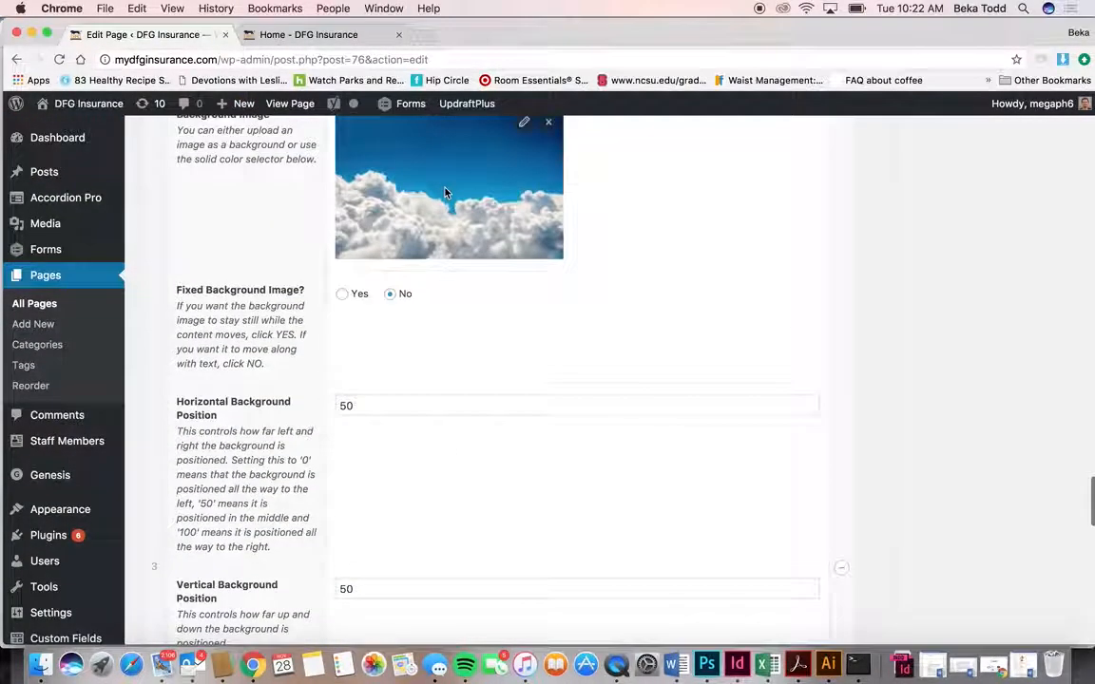
{"action": "scroll", "coordinate": [444, 188], "scroll_direction": "down", "scroll_amount": 8}
{"action": "scroll", "coordinate": [444, 188], "scroll_direction": "down", "scroll_amount": 10}
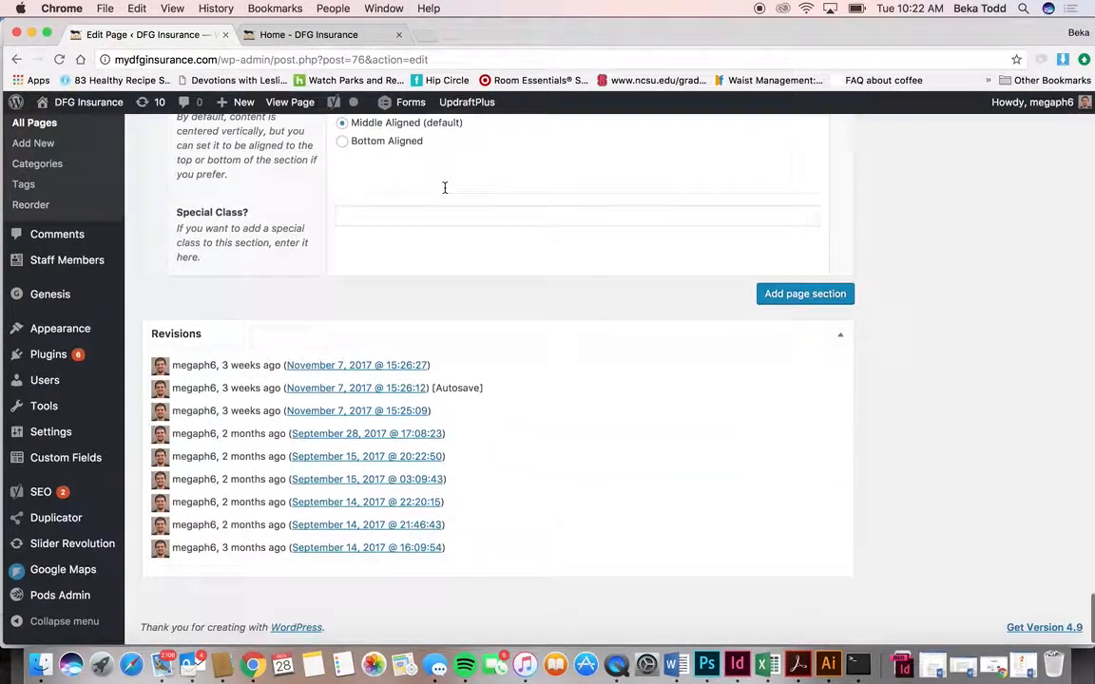
{"action": "left_click", "coordinate": [285, 34]}
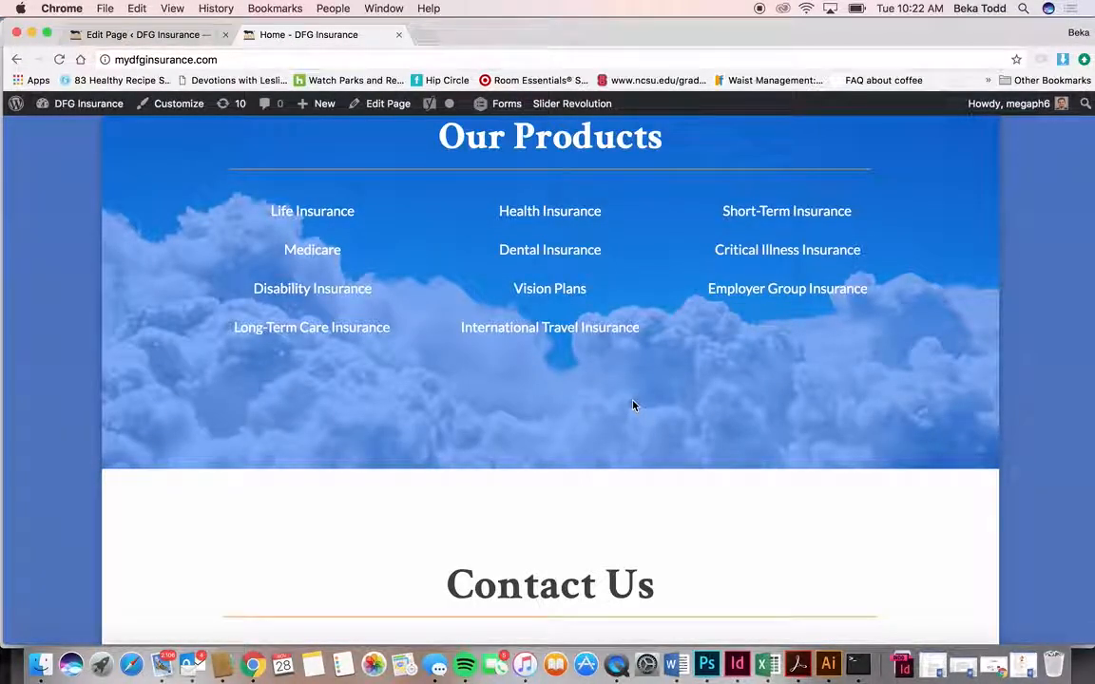
{"action": "left_click", "coordinate": [142, 34]}
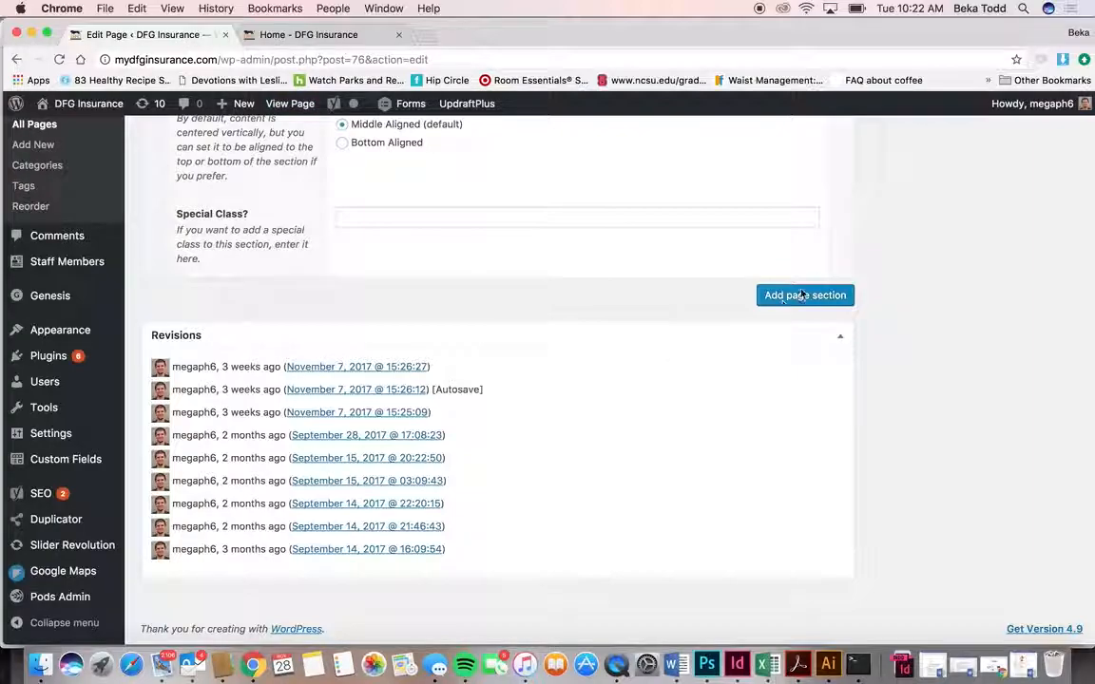
Recheck the About/Intro section's welcome heading, Learn More link destination and video, back up to the Slider section's settings.
{"action": "scroll", "coordinate": [692, 196], "scroll_direction": "up", "scroll_amount": 15}
{"action": "scroll", "coordinate": [692, 191], "scroll_direction": "up", "scroll_amount": 20}
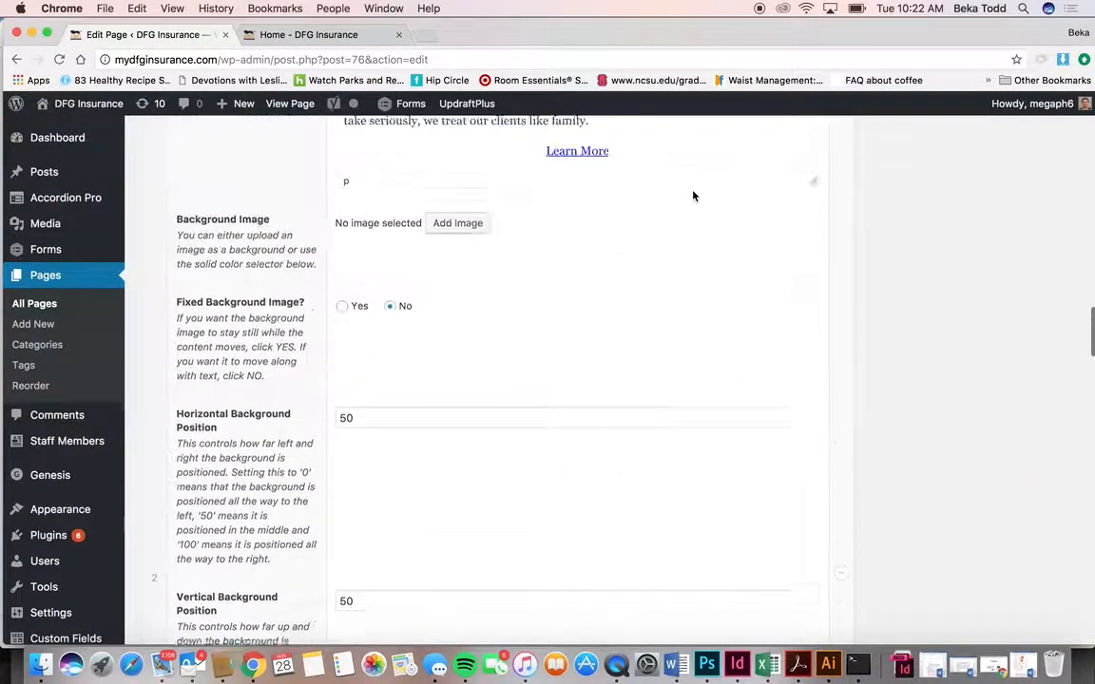
{"action": "scroll", "coordinate": [693, 196], "scroll_direction": "up", "scroll_amount": 5}
{"action": "scroll", "coordinate": [693, 196], "scroll_direction": "down", "scroll_amount": 2}
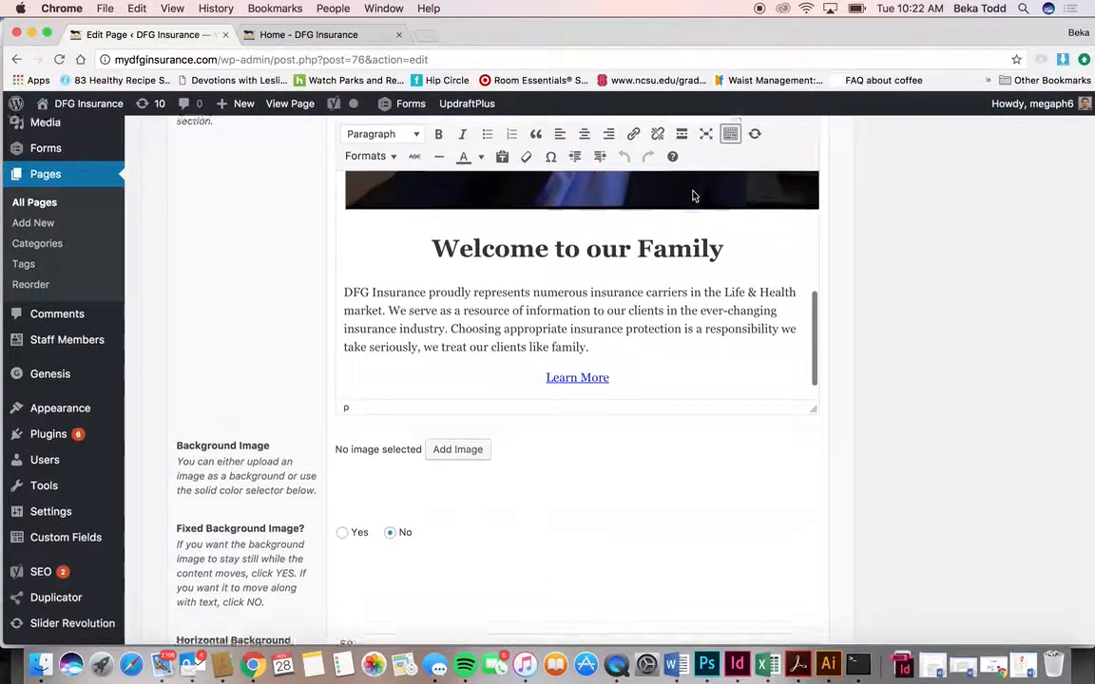
{"action": "scroll", "coordinate": [694, 196], "scroll_direction": "down", "scroll_amount": 1}
{"action": "left_click", "coordinate": [519, 245]}
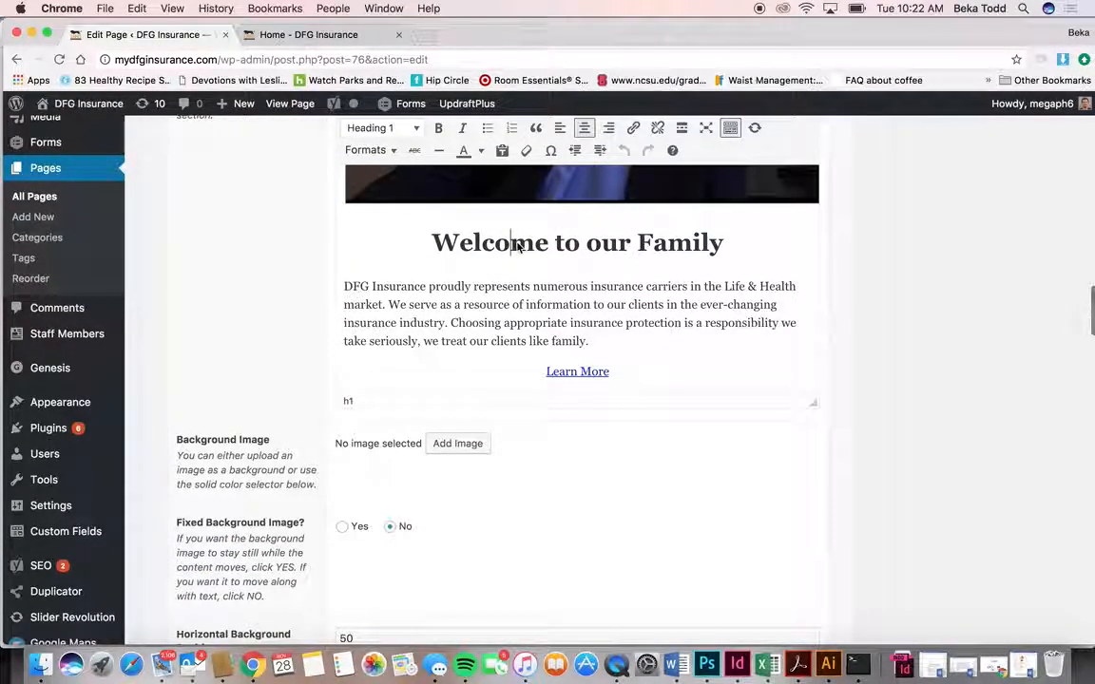
{"action": "left_click", "coordinate": [591, 374]}
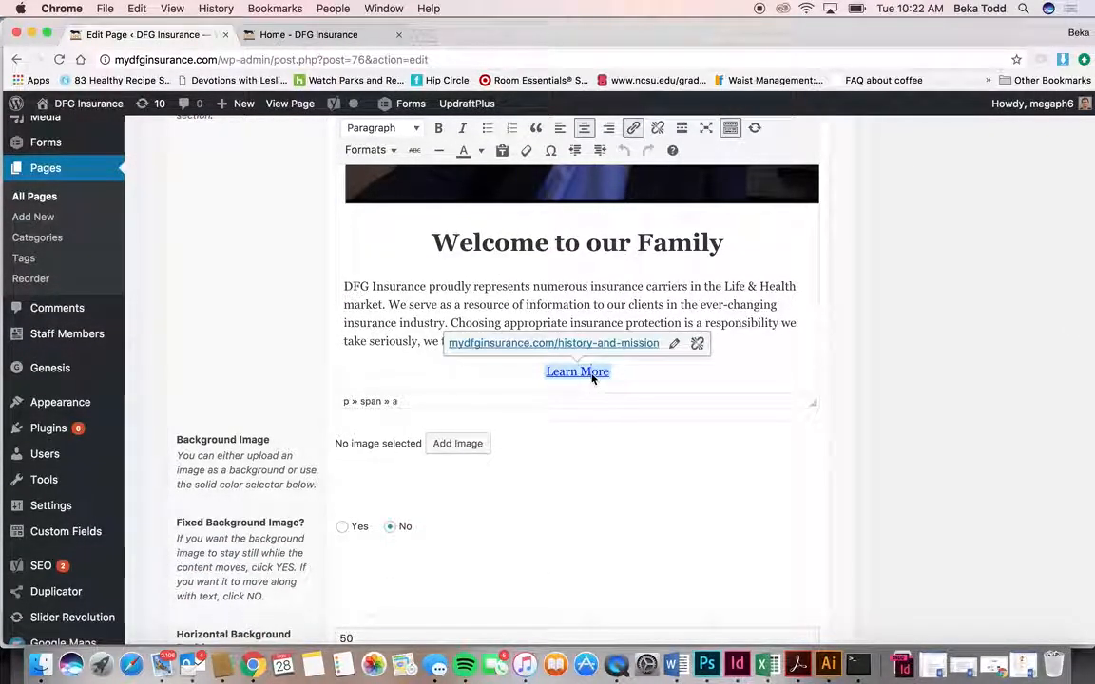
{"action": "scroll", "coordinate": [421, 271], "scroll_direction": "up", "scroll_amount": 10}
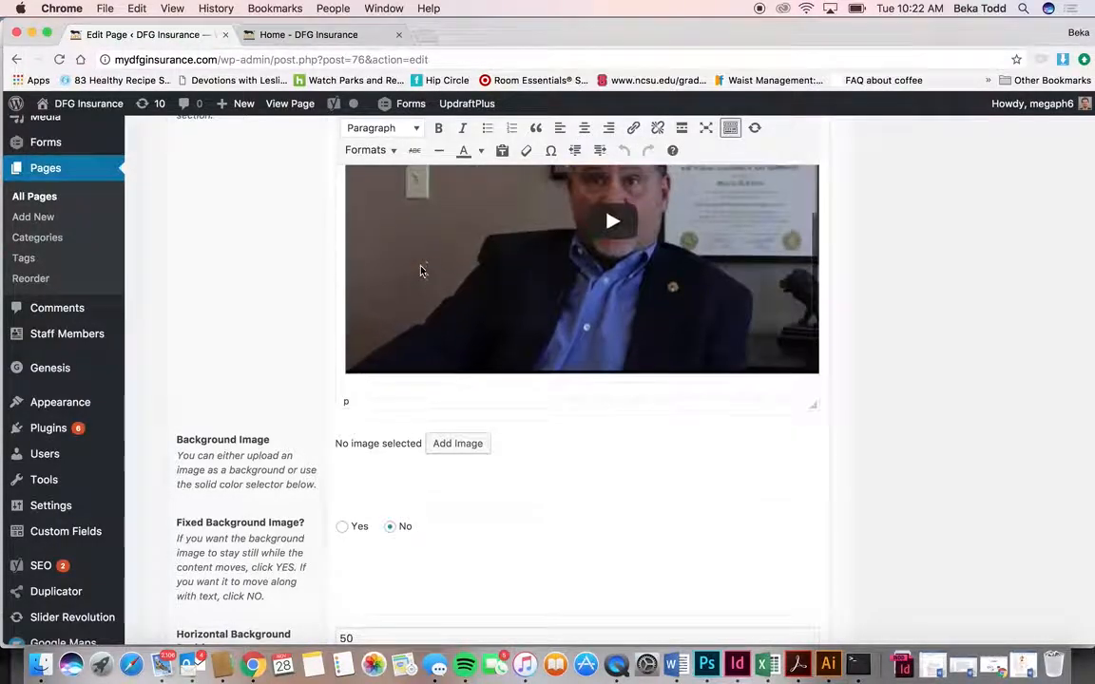
{"action": "scroll", "coordinate": [421, 270], "scroll_direction": "up", "scroll_amount": 15}
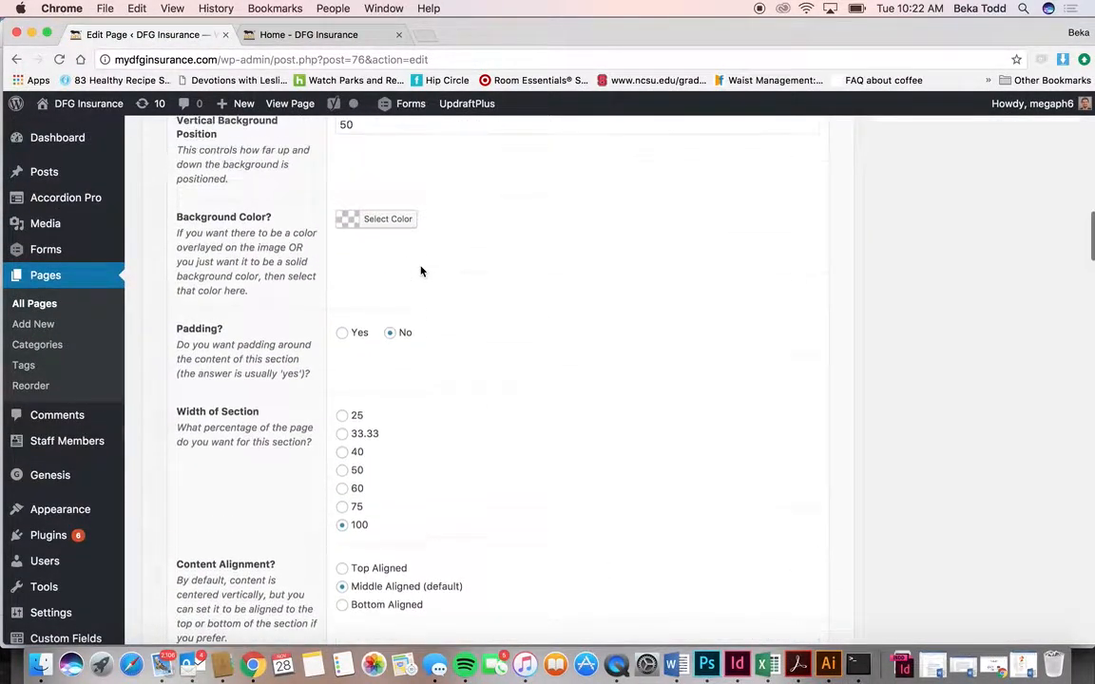
Leave the Home page editor for the Staff Members list and open the first staff member's entry.
{"action": "scroll", "coordinate": [753, 459], "scroll_direction": "down", "scroll_amount": 5}
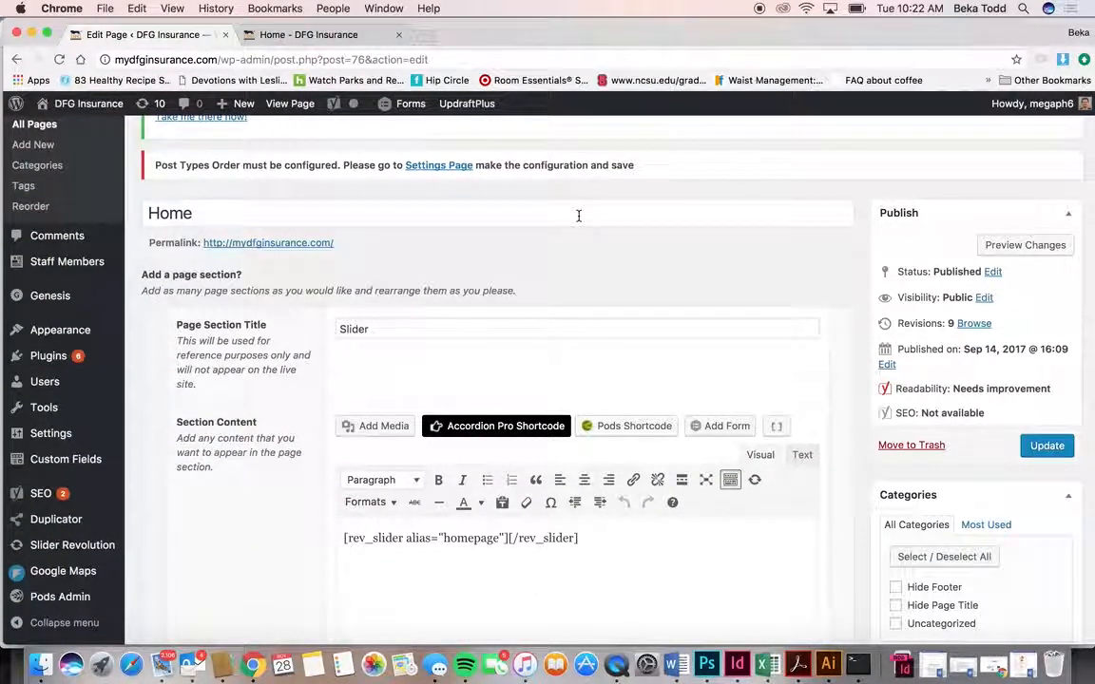
{"action": "scroll", "coordinate": [578, 215], "scroll_direction": "up", "scroll_amount": 4}
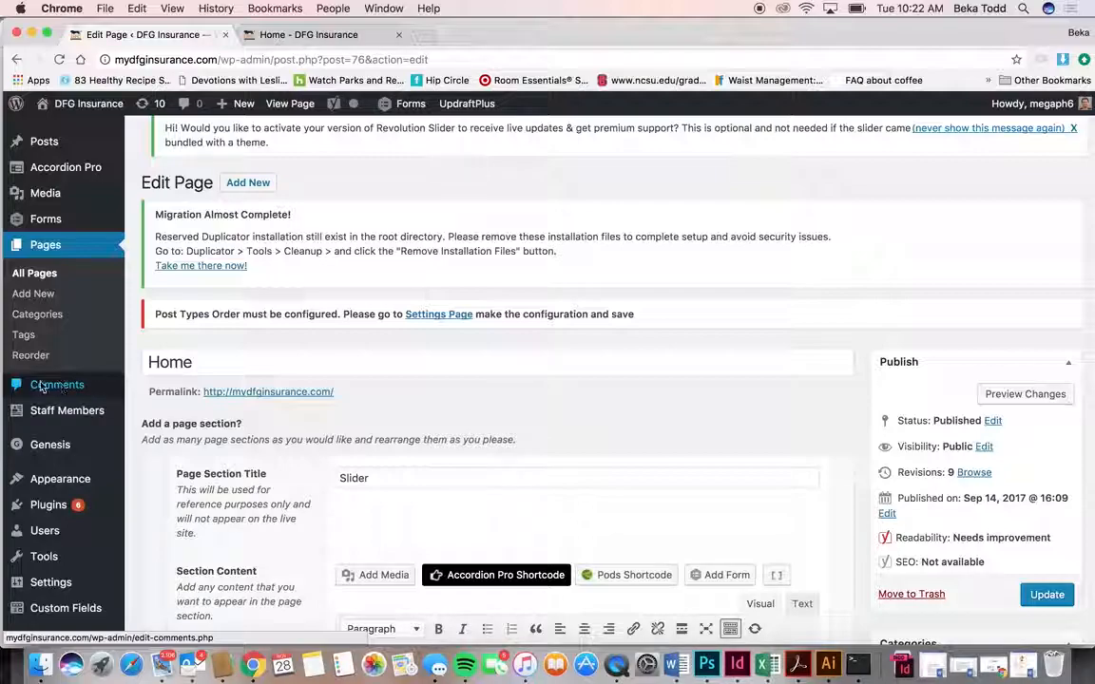
{"action": "mouse_move", "coordinate": [46, 407]}
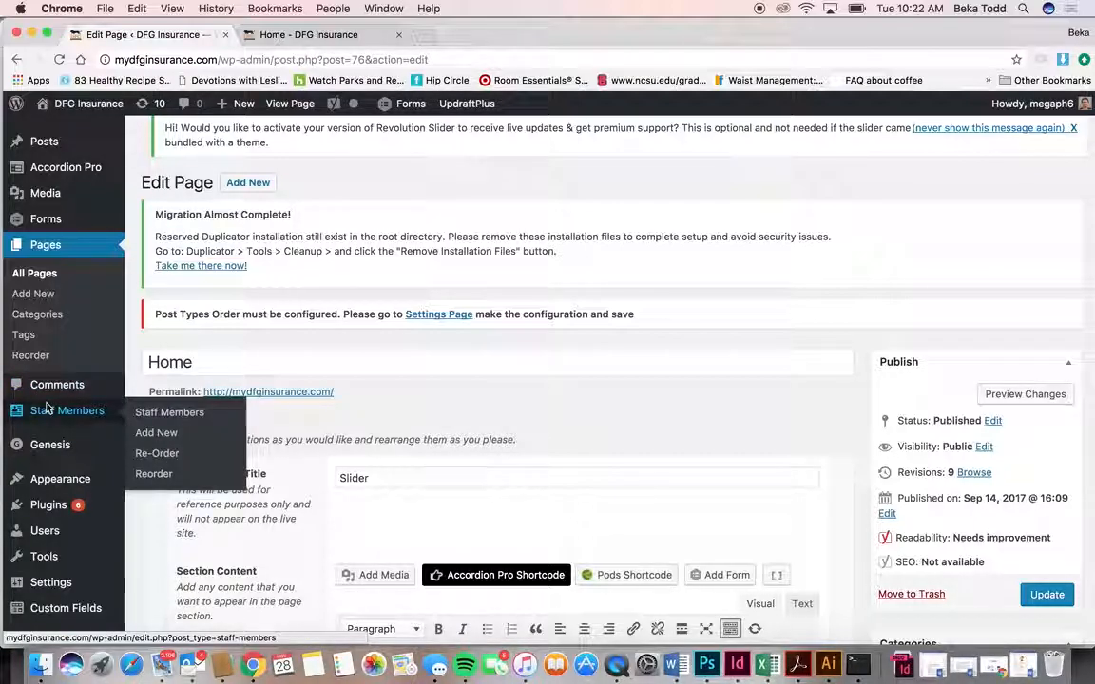
{"action": "scroll", "coordinate": [52, 406], "scroll_direction": "down", "scroll_amount": 5}
{"action": "scroll", "coordinate": [57, 407], "scroll_direction": "down", "scroll_amount": 1}
{"action": "mouse_move", "coordinate": [64, 276]}
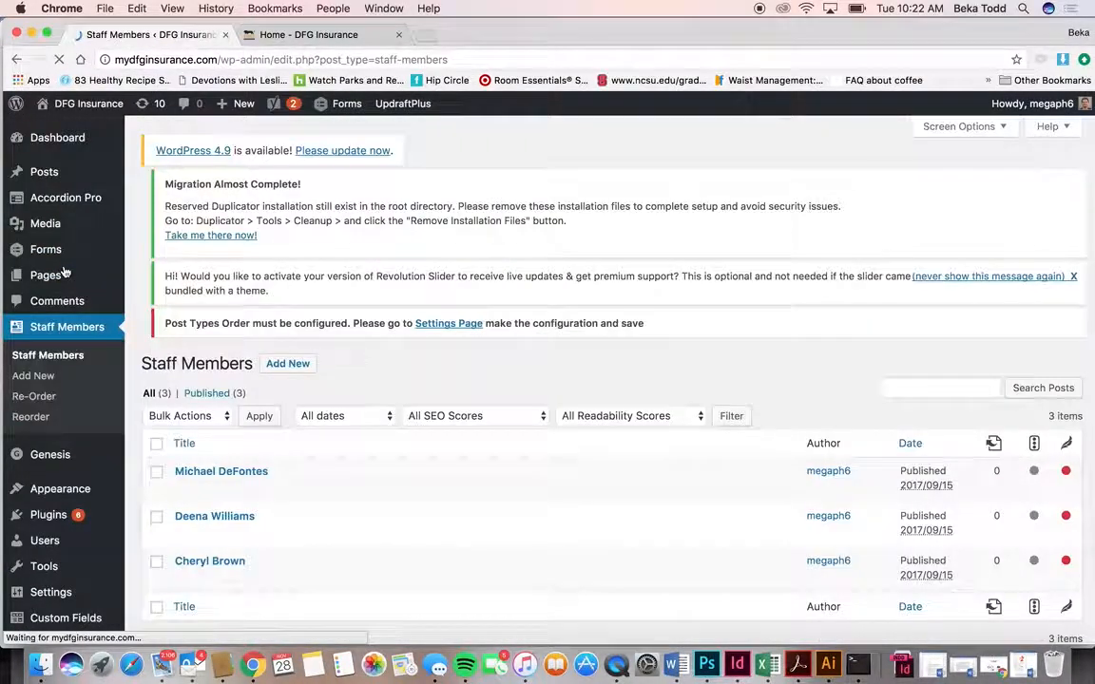
{"action": "scroll", "coordinate": [177, 353], "scroll_direction": "down", "scroll_amount": 3}
{"action": "left_click", "coordinate": [218, 333]}
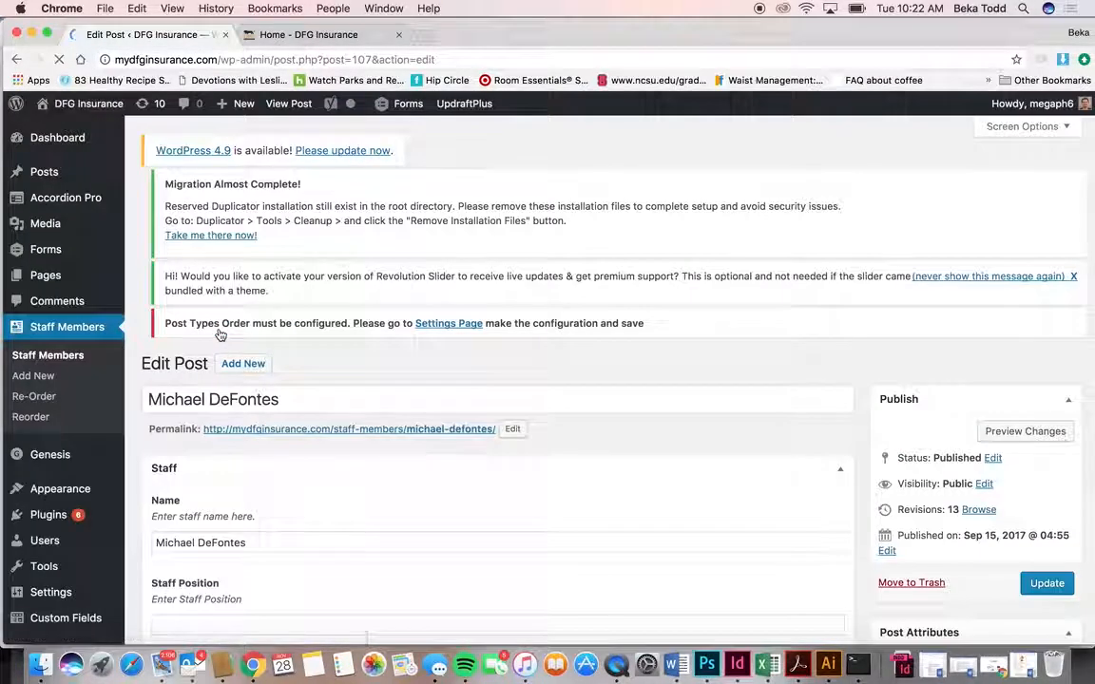
Review the first staff member's name, position, biography text with award images, and email address fields.
{"action": "scroll", "coordinate": [262, 462], "scroll_direction": "down", "scroll_amount": 3}
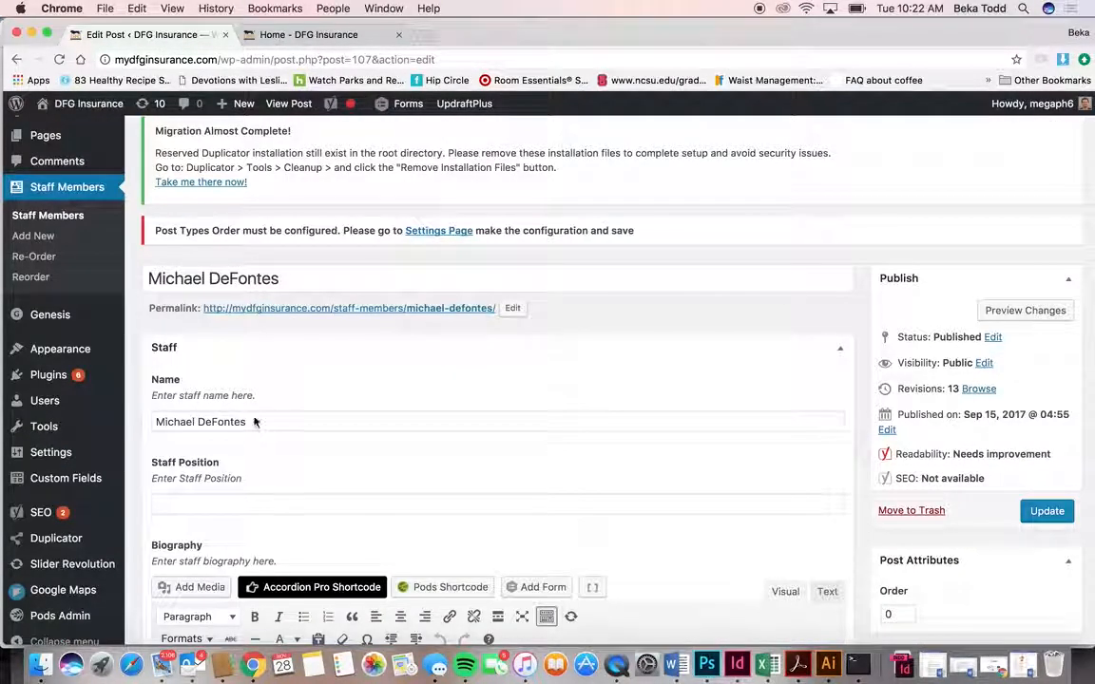
{"action": "scroll", "coordinate": [238, 418], "scroll_direction": "down", "scroll_amount": 3}
{"action": "scroll", "coordinate": [237, 359], "scroll_direction": "down", "scroll_amount": 4}
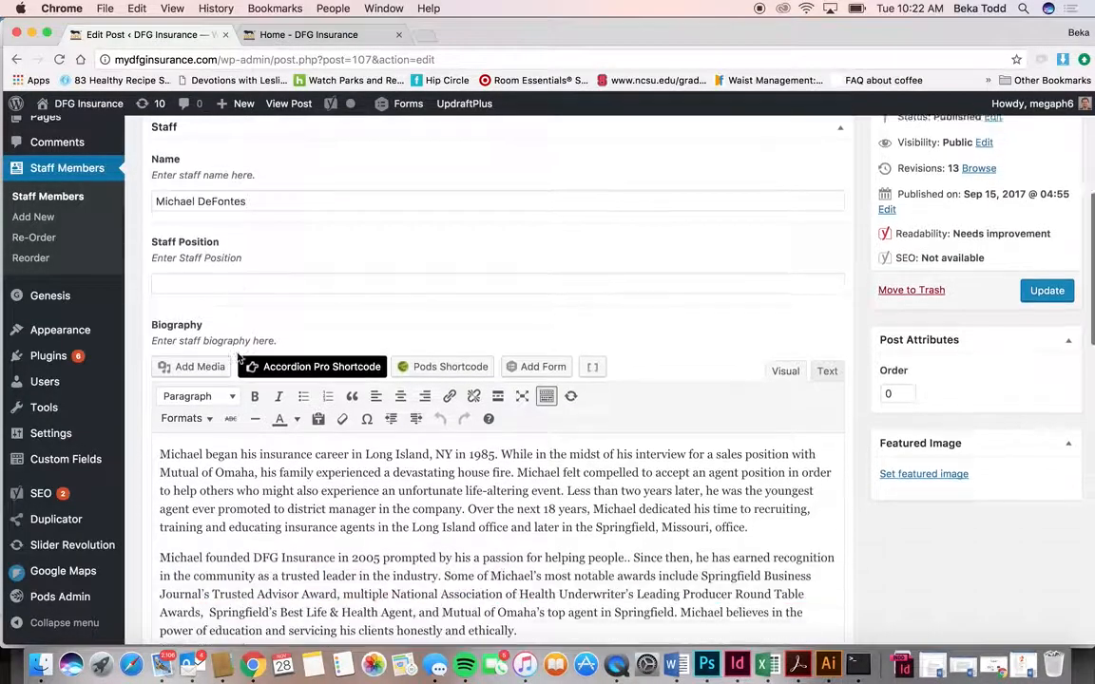
{"action": "scroll", "coordinate": [238, 356], "scroll_direction": "up", "scroll_amount": 3}
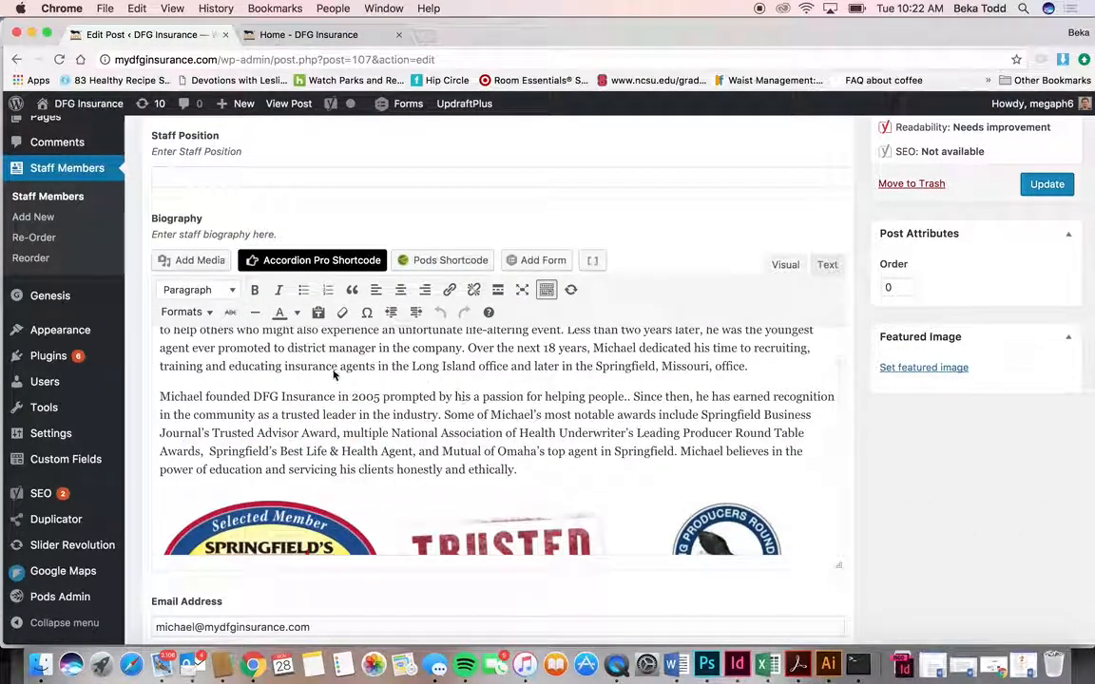
{"action": "scroll", "coordinate": [343, 340], "scroll_direction": "down", "scroll_amount": 5}
{"action": "scroll", "coordinate": [343, 339], "scroll_direction": "up", "scroll_amount": 8}
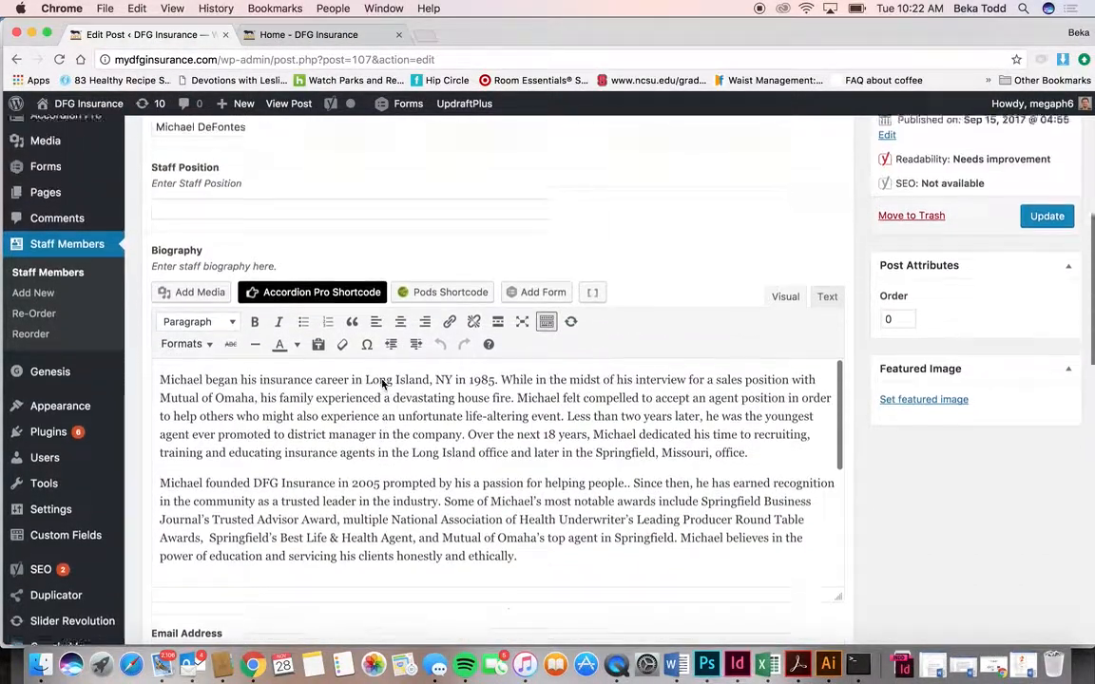
{"action": "scroll", "coordinate": [382, 385], "scroll_direction": "up", "scroll_amount": 1}
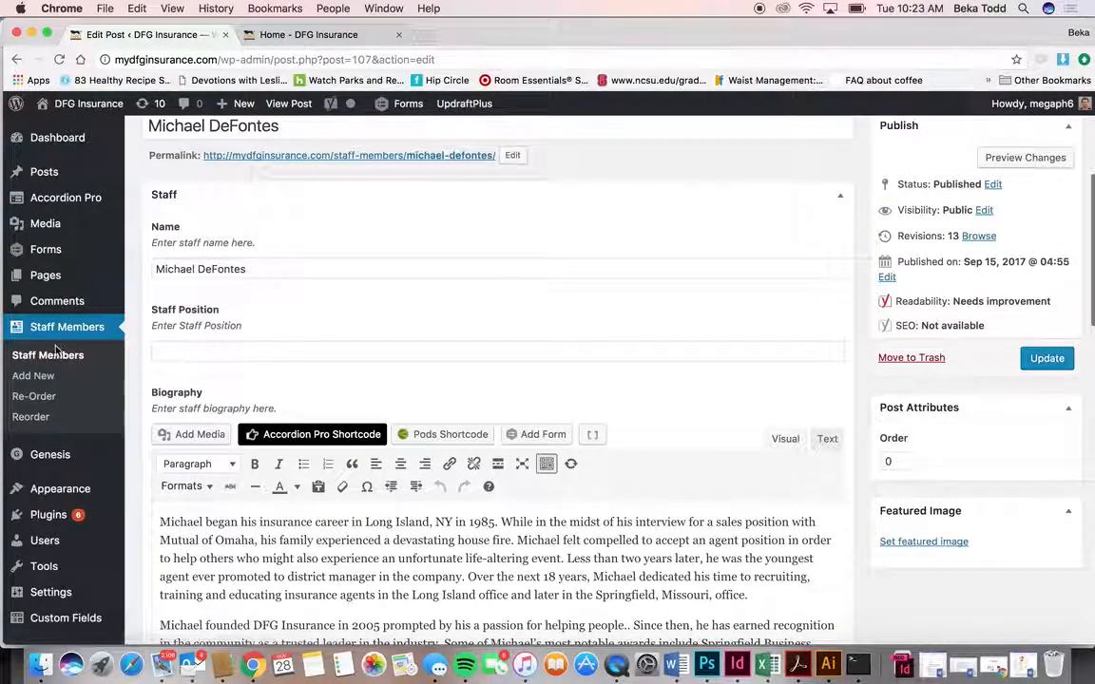
Open the second staff member's entry and review its biography, contact fields, personal page link and staff image.
{"action": "left_click", "coordinate": [83, 355]}
{"action": "mouse_move", "coordinate": [156, 509]}
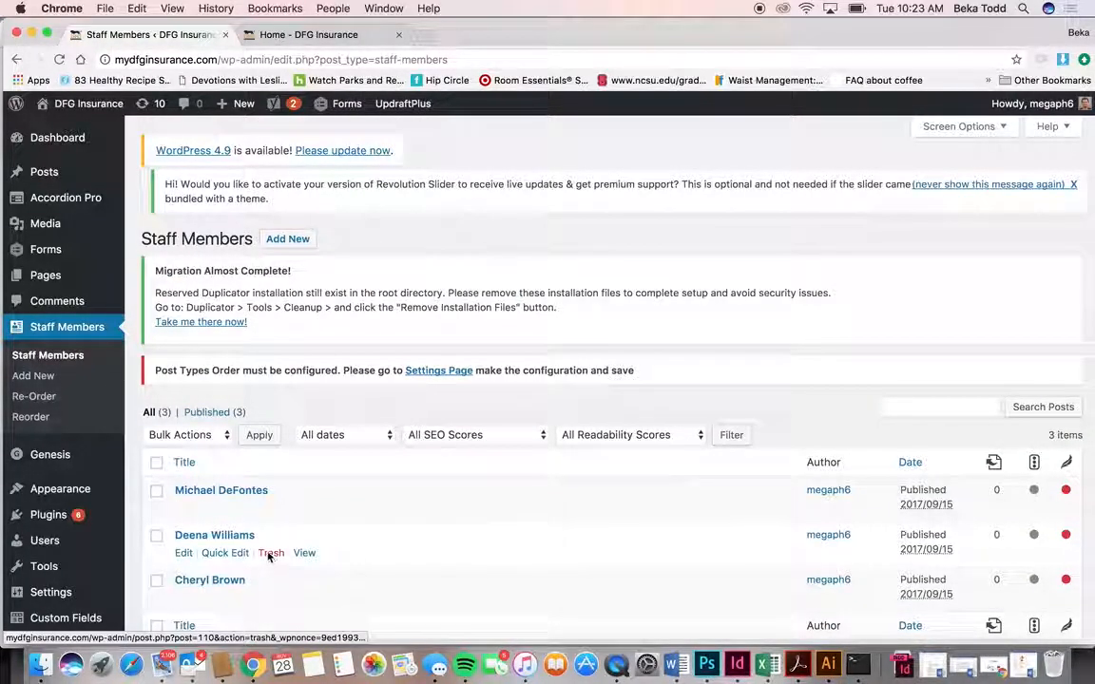
{"action": "left_click", "coordinate": [211, 540]}
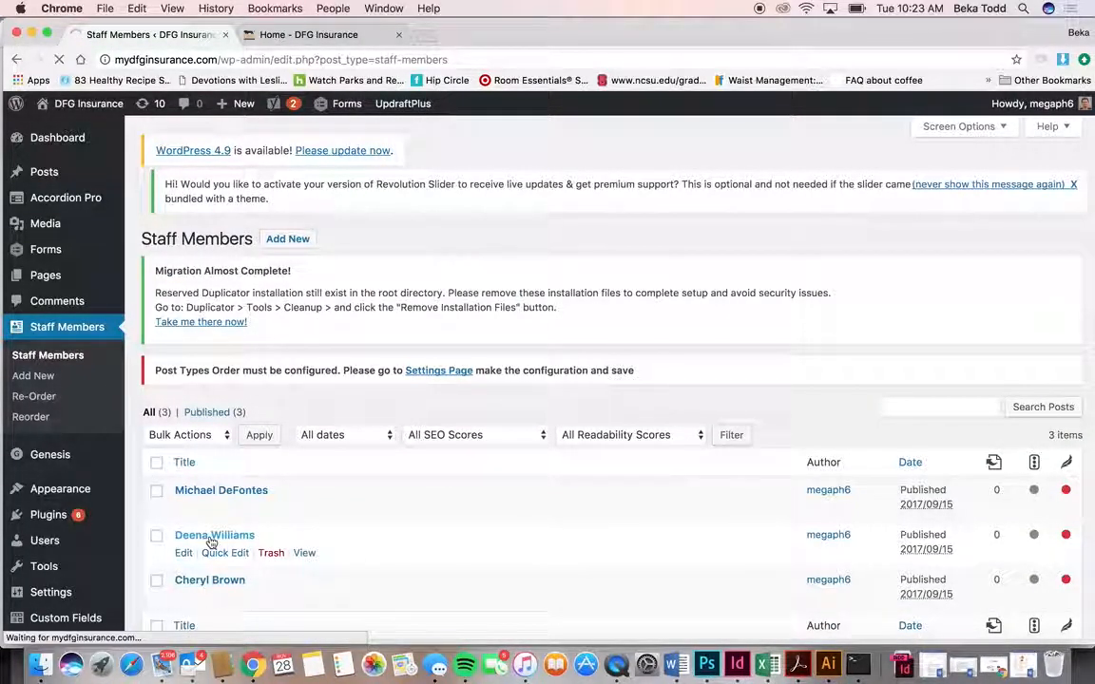
{"action": "scroll", "coordinate": [211, 542], "scroll_direction": "down", "scroll_amount": 3}
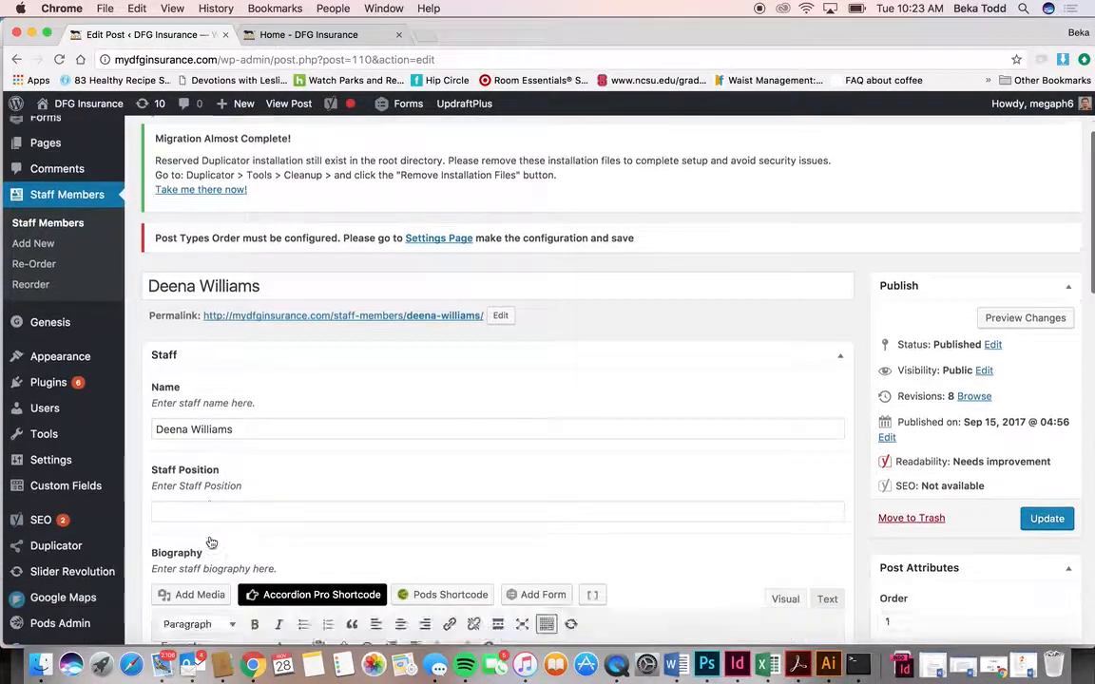
{"action": "scroll", "coordinate": [211, 541], "scroll_direction": "down", "scroll_amount": 10}
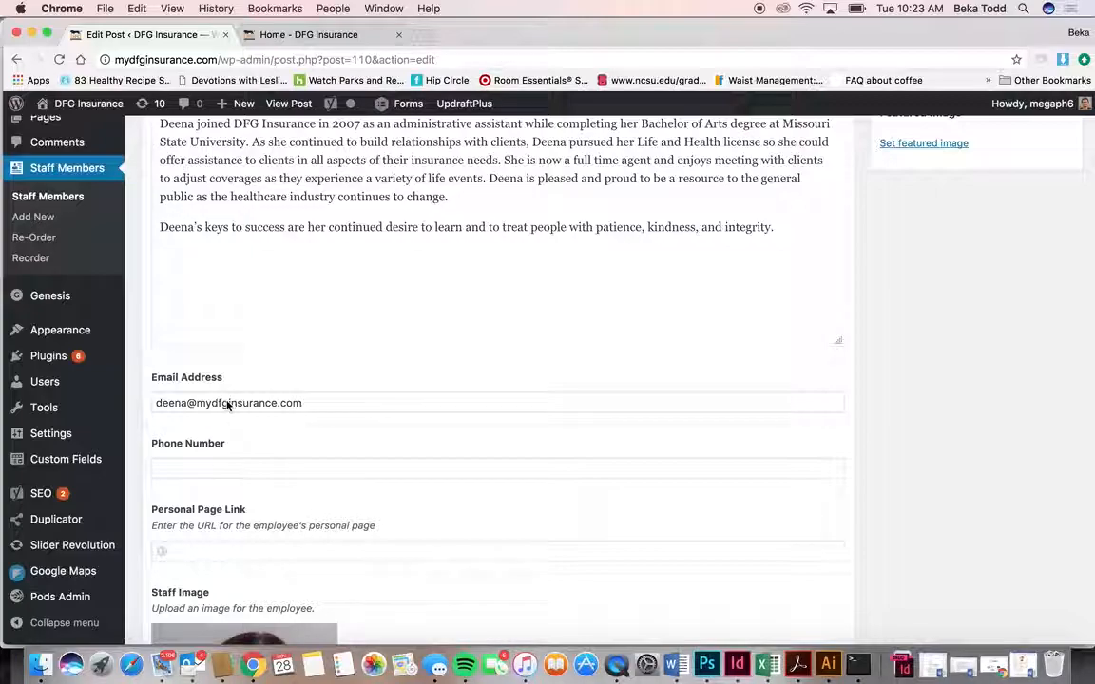
{"action": "scroll", "coordinate": [297, 400], "scroll_direction": "down", "scroll_amount": 5}
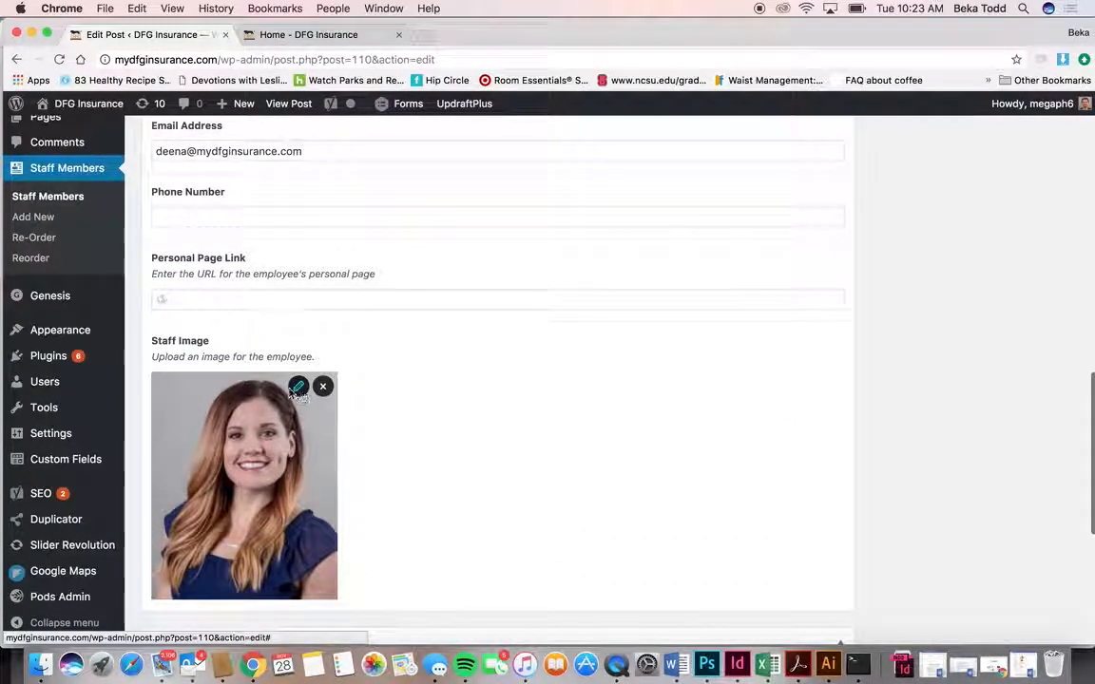
{"action": "scroll", "coordinate": [403, 337], "scroll_direction": "down", "scroll_amount": 5}
{"action": "scroll", "coordinate": [403, 337], "scroll_direction": "up", "scroll_amount": 20}
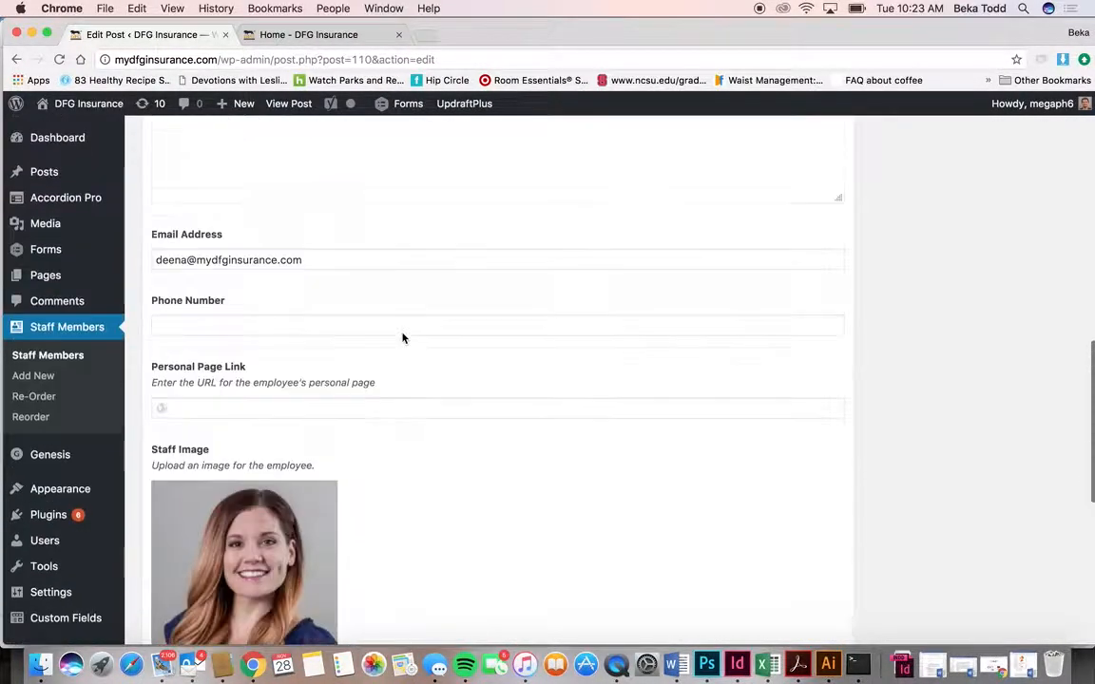
{"action": "scroll", "coordinate": [403, 338], "scroll_direction": "up", "scroll_amount": 2}
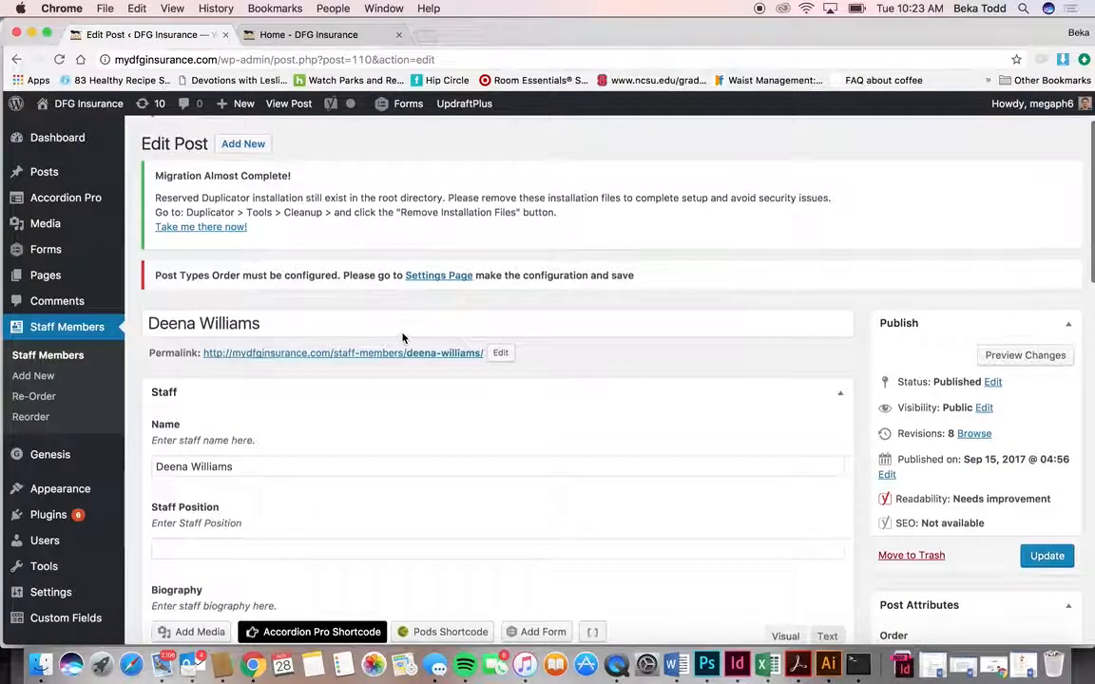
Open the Re-Order page for Staff Members and view the sortable list of names.
{"action": "left_click", "coordinate": [44, 400]}
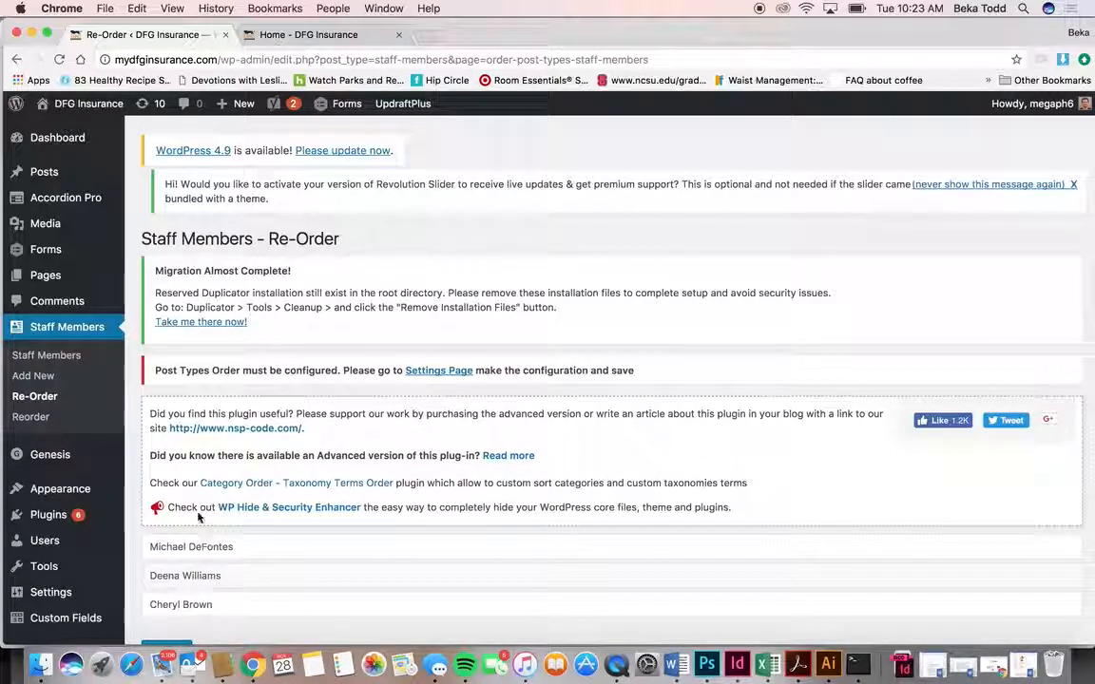
{"action": "scroll", "coordinate": [198, 517], "scroll_direction": "down", "scroll_amount": 2}
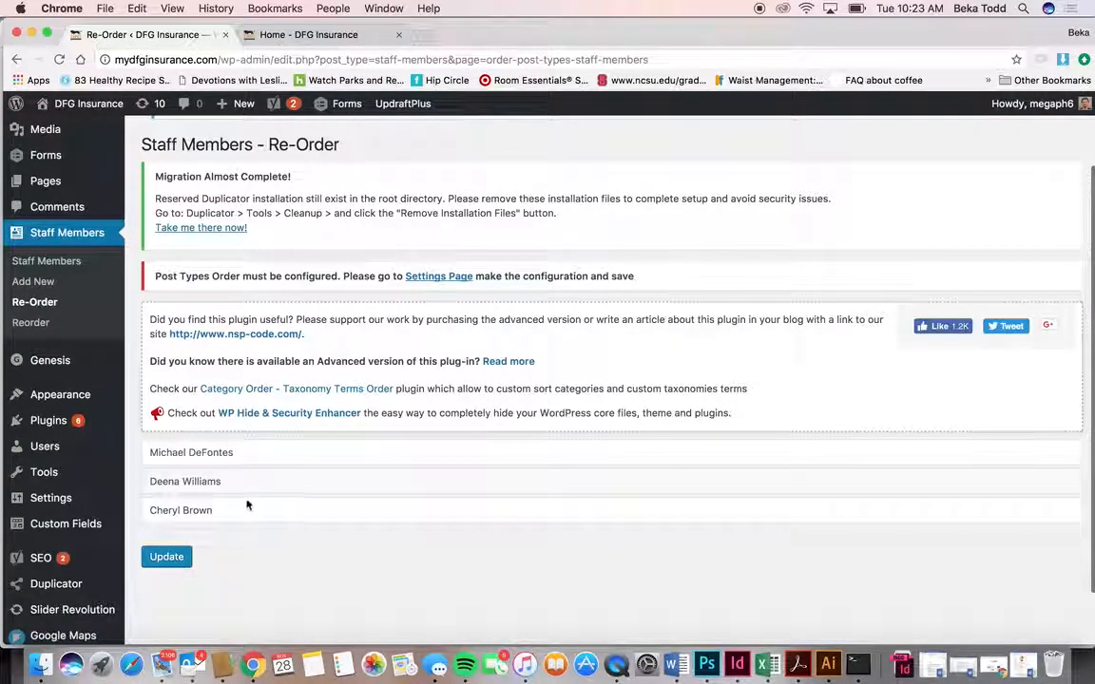
Open the Widgets page from the site's appearance settings.
{"action": "mouse_move", "coordinate": [67, 362]}
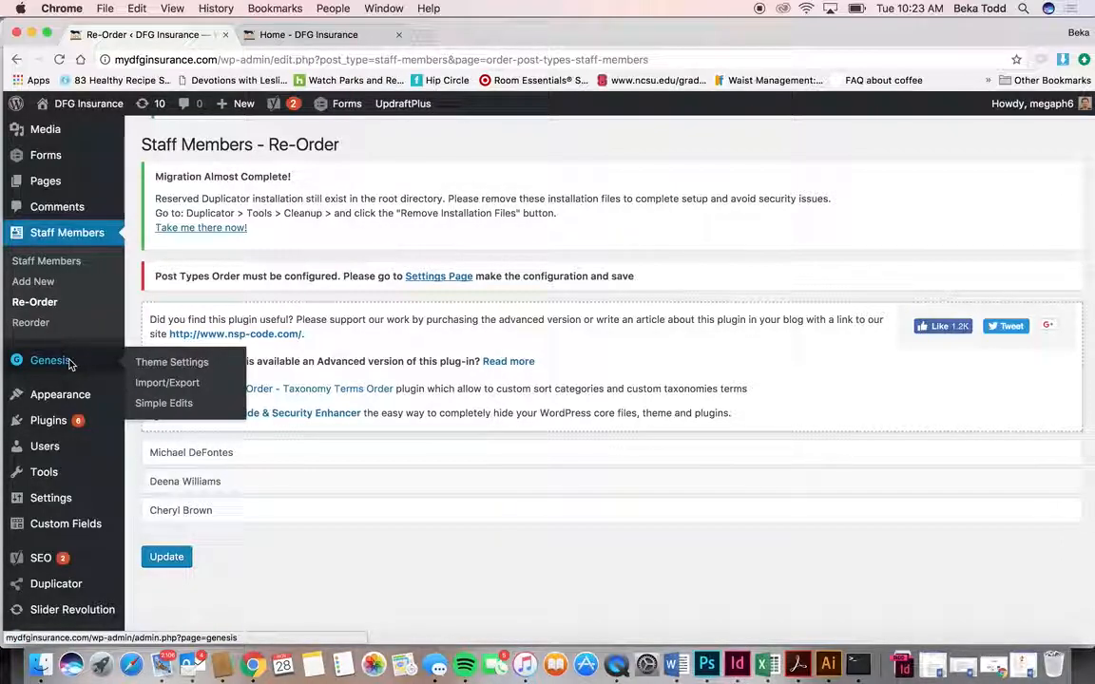
{"action": "scroll", "coordinate": [68, 363], "scroll_direction": "down", "scroll_amount": 2}
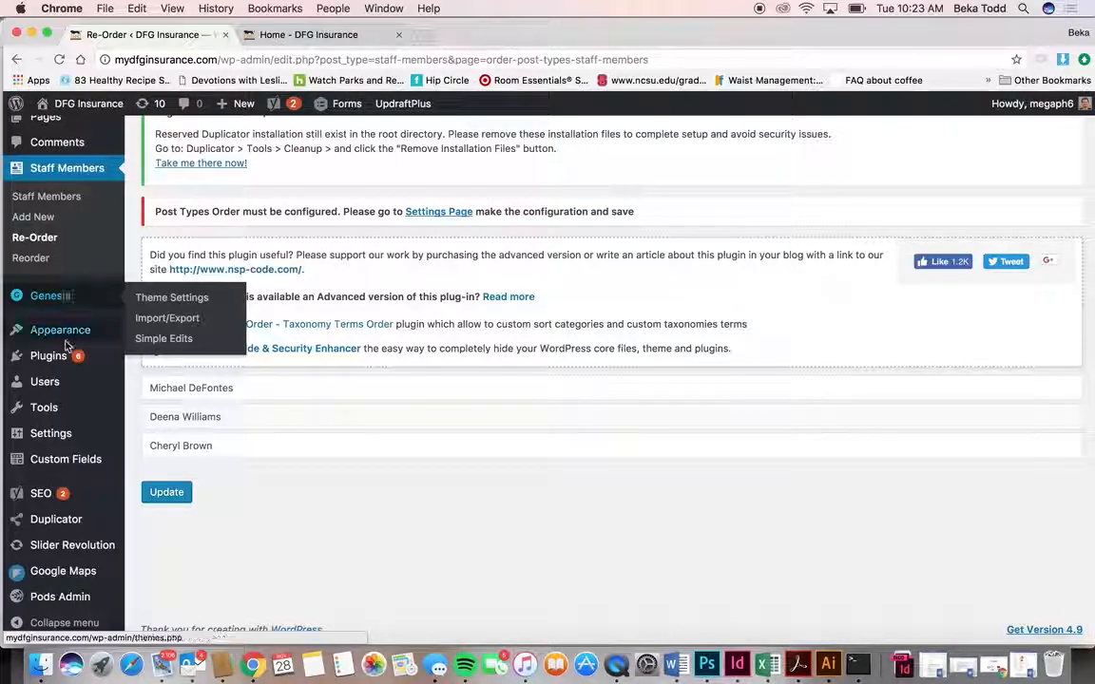
{"action": "mouse_move", "coordinate": [65, 334]}
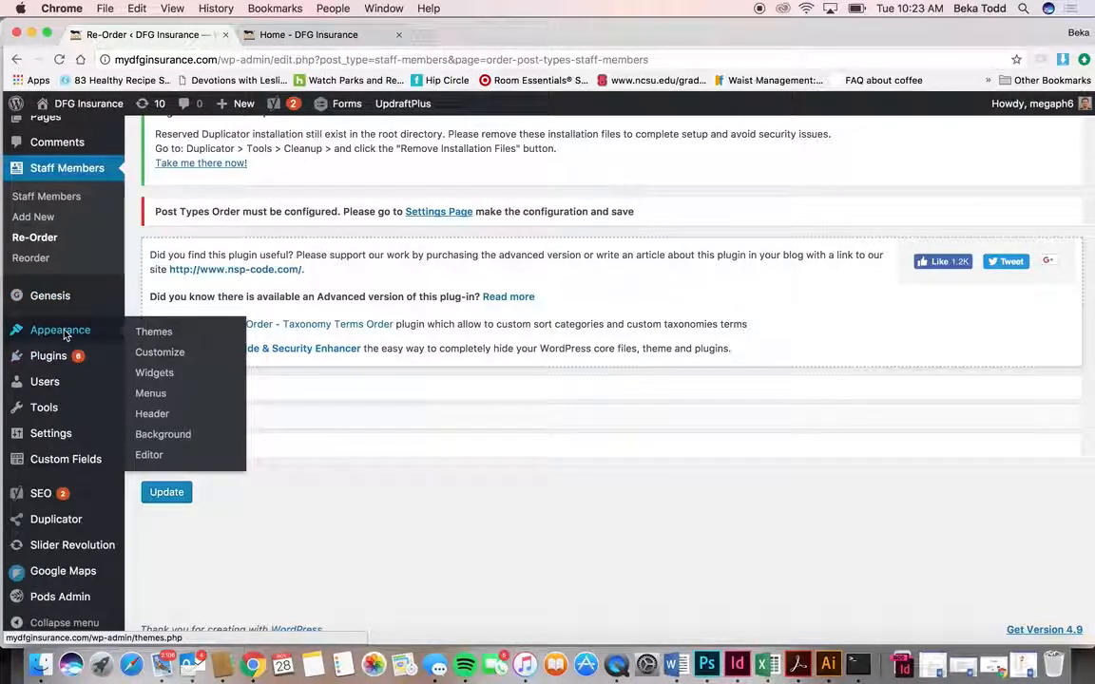
{"action": "left_click", "coordinate": [155, 376]}
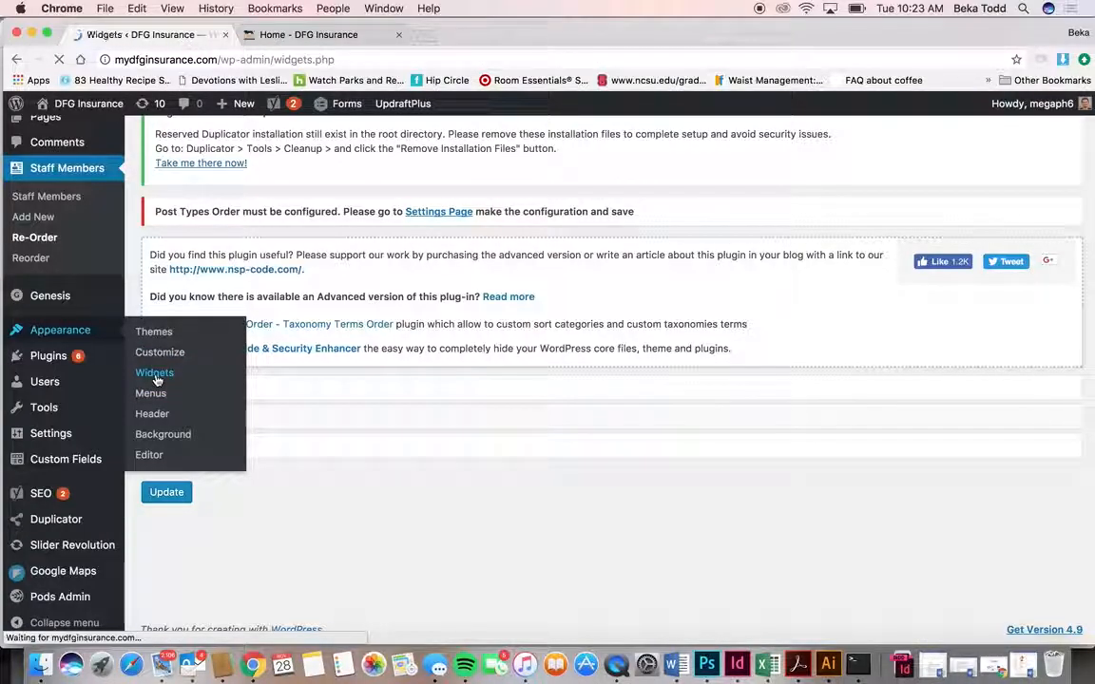
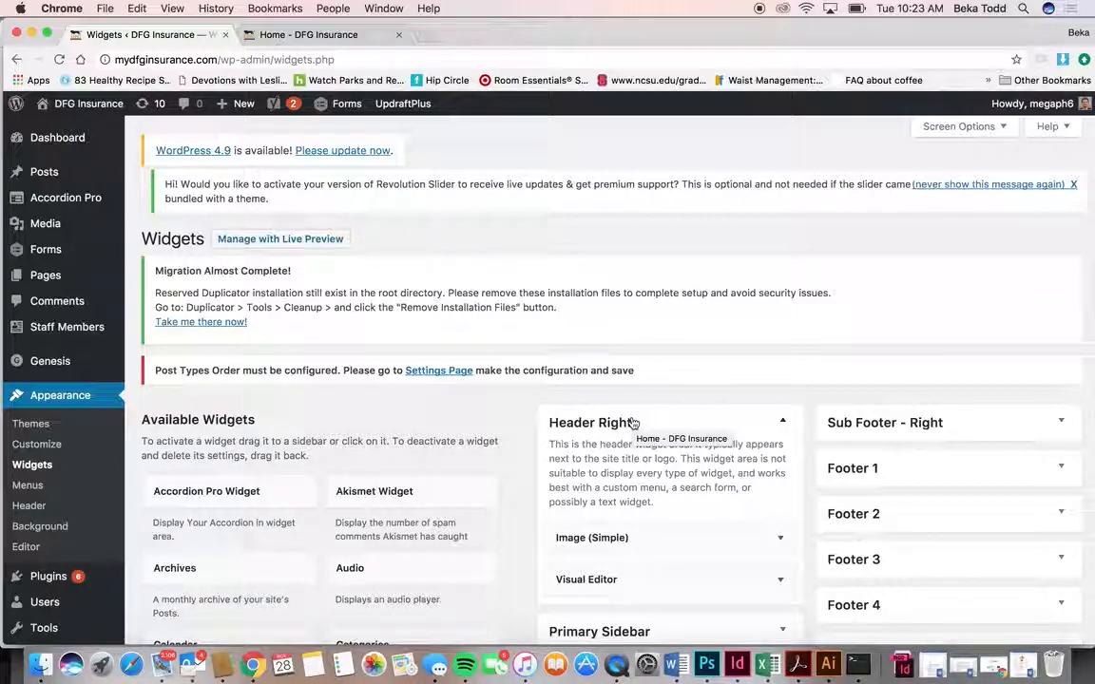
Expand the Image (Simple) widget in the Header Right area and compare its logo with the live homepage header.
{"action": "scroll", "coordinate": [702, 453], "scroll_direction": "down", "scroll_amount": 2}
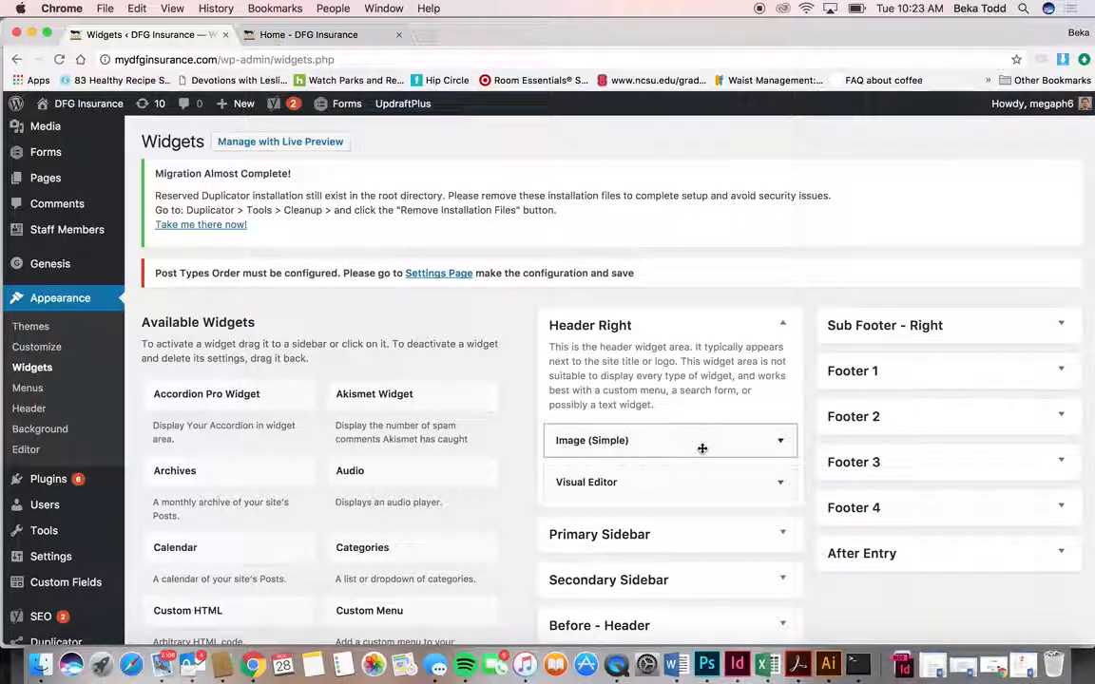
{"action": "left_click", "coordinate": [781, 440]}
{"action": "scroll", "coordinate": [751, 530], "scroll_direction": "down", "scroll_amount": 2}
{"action": "scroll", "coordinate": [751, 529], "scroll_direction": "down", "scroll_amount": 3}
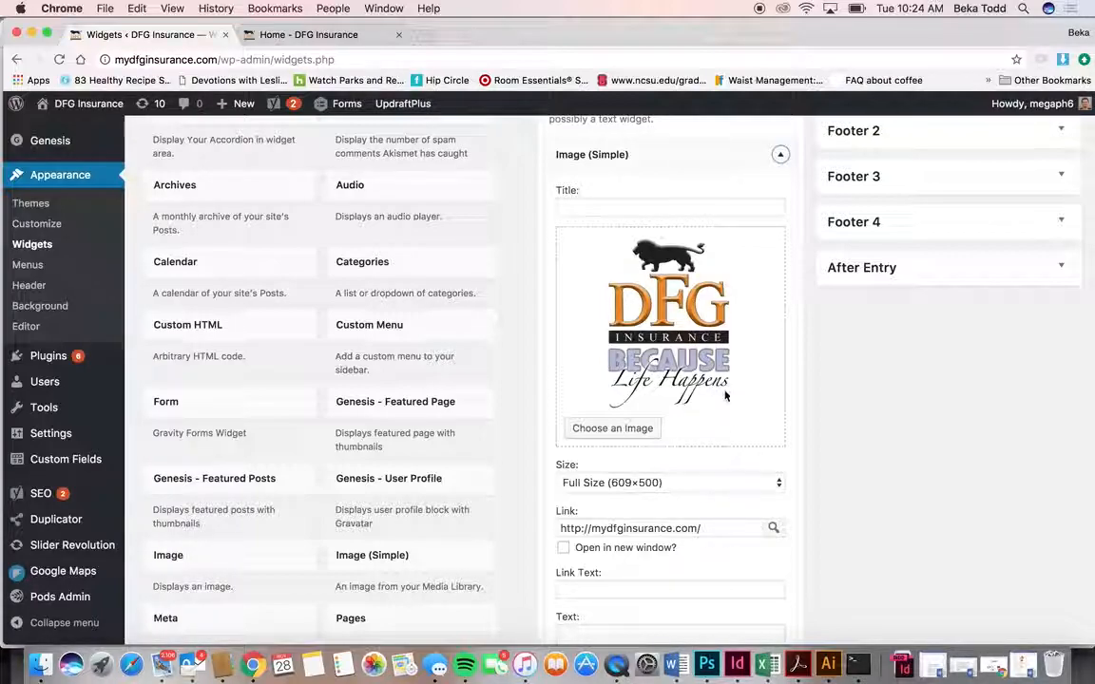
{"action": "left_click", "coordinate": [364, 44]}
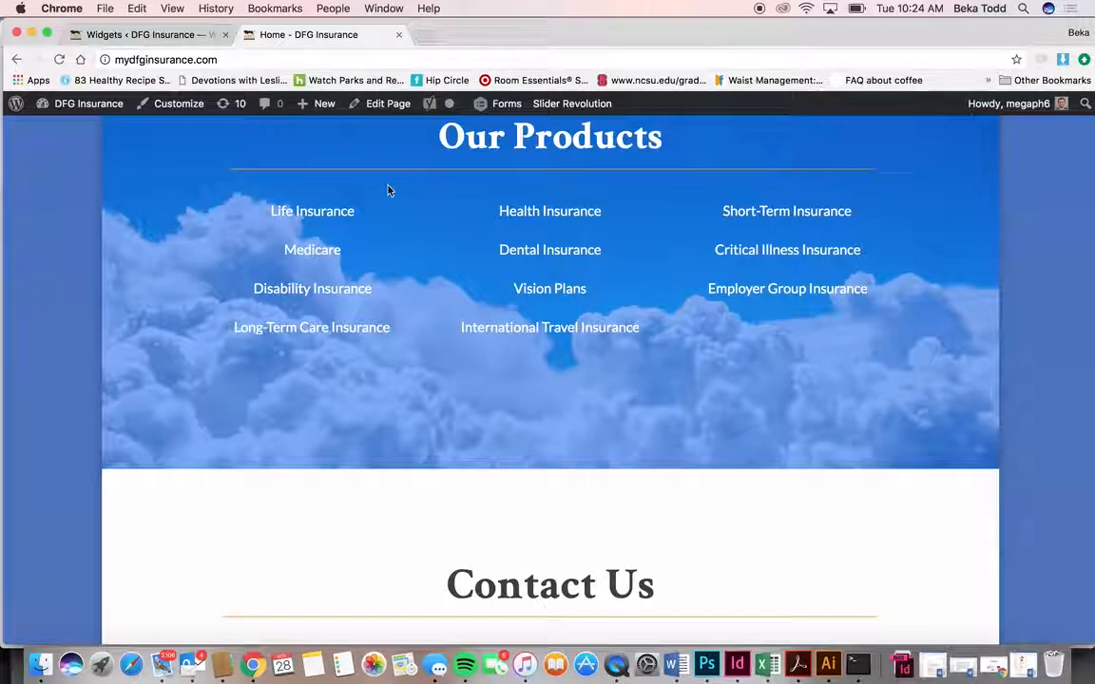
{"action": "scroll", "coordinate": [386, 188], "scroll_direction": "up", "scroll_amount": 15}
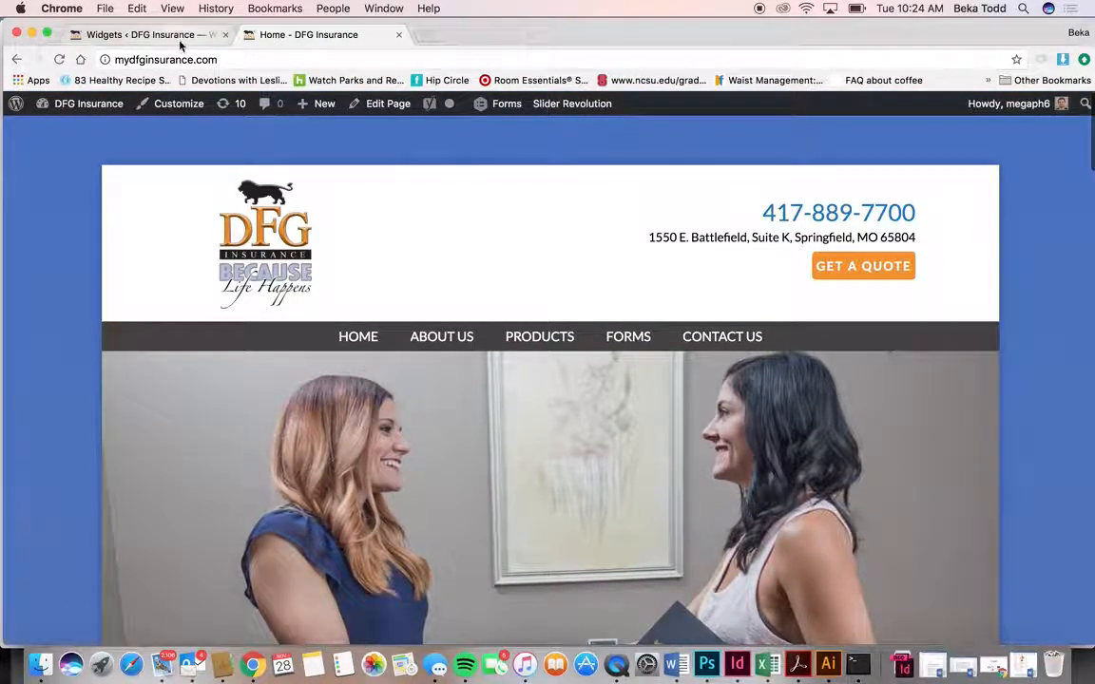
{"action": "left_click", "coordinate": [161, 35]}
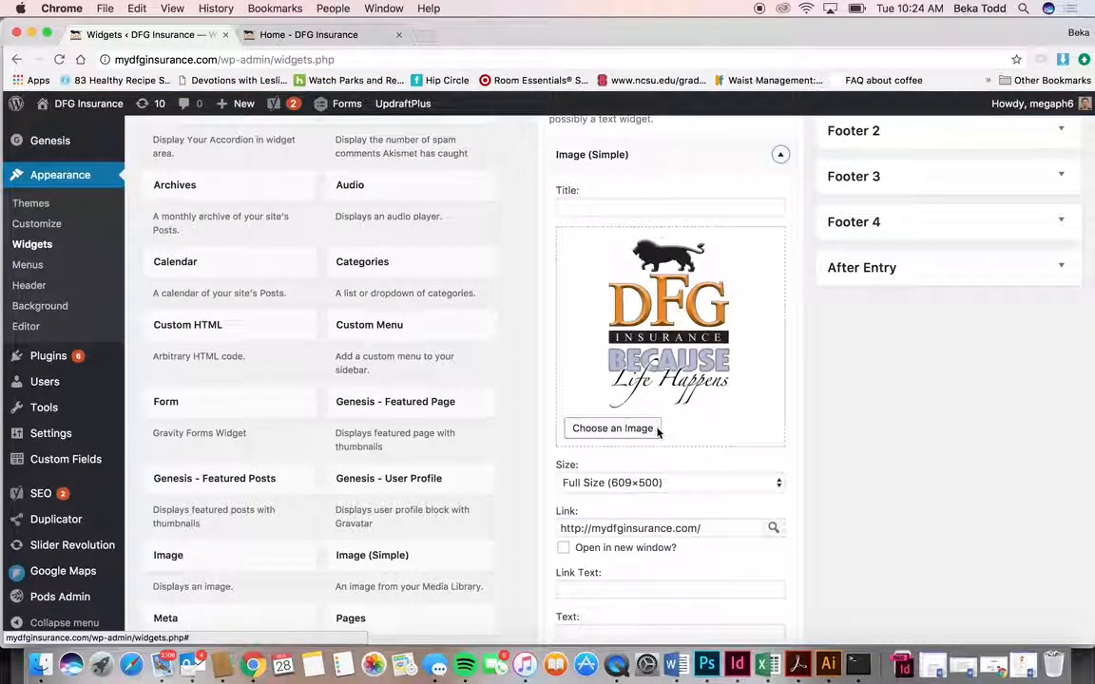
Expand Header Right's Visual Editor widget in Visual mode and compare its contact details and Get a Quote link with the live header.
{"action": "scroll", "coordinate": [656, 433], "scroll_direction": "down", "scroll_amount": 10}
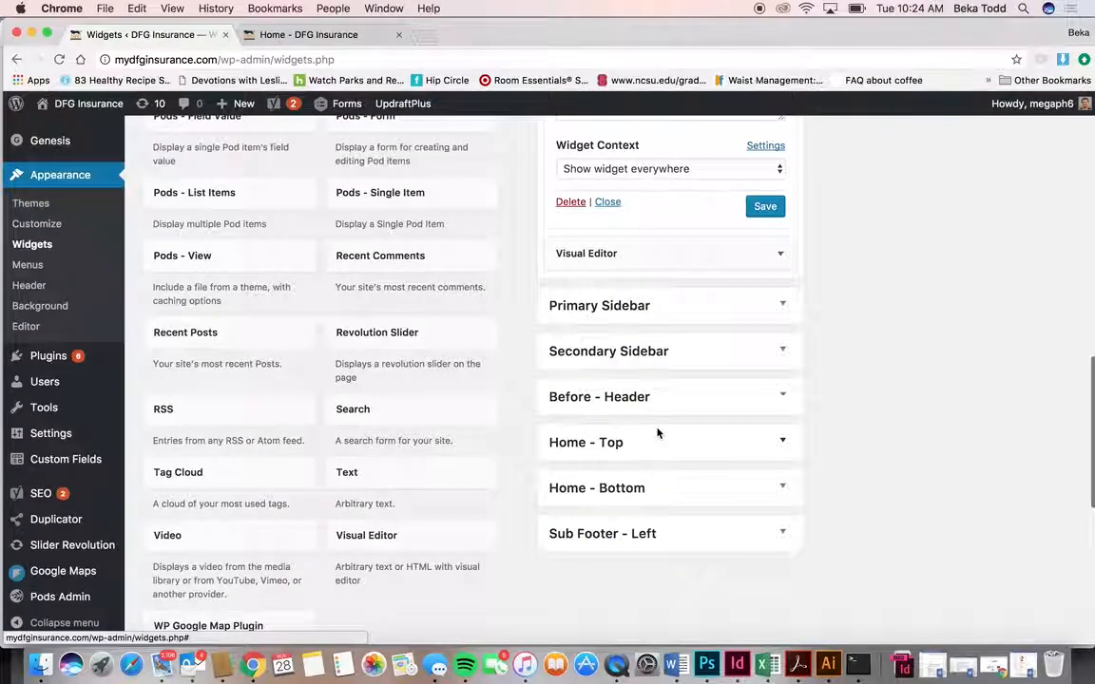
{"action": "left_click", "coordinate": [780, 255]}
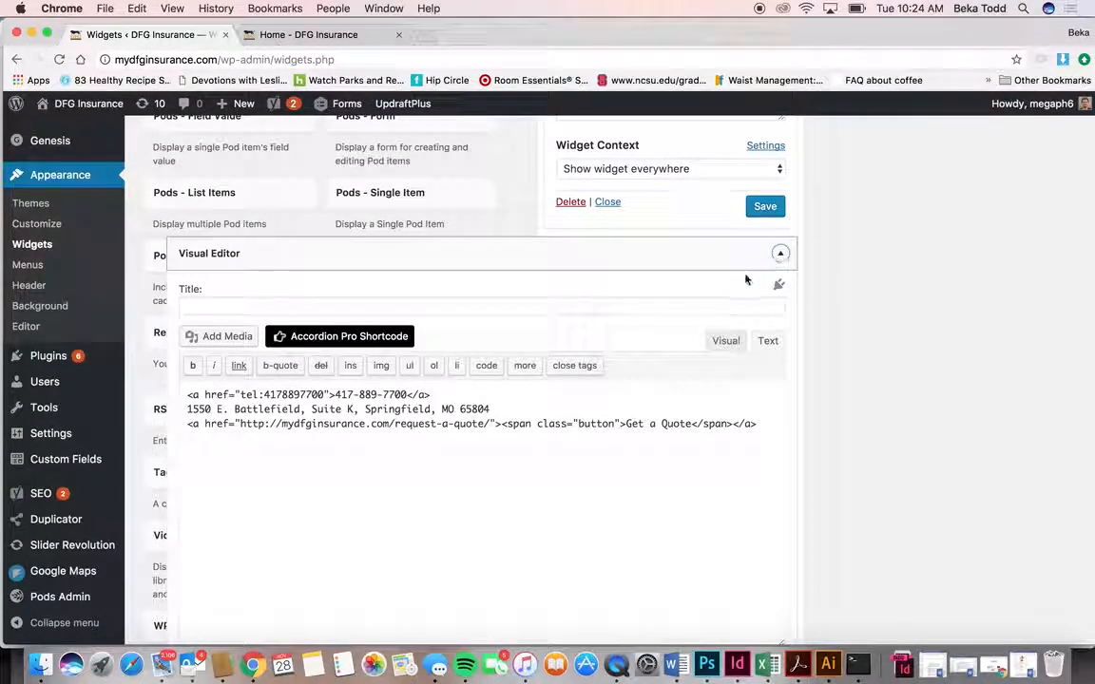
{"action": "left_click", "coordinate": [715, 344]}
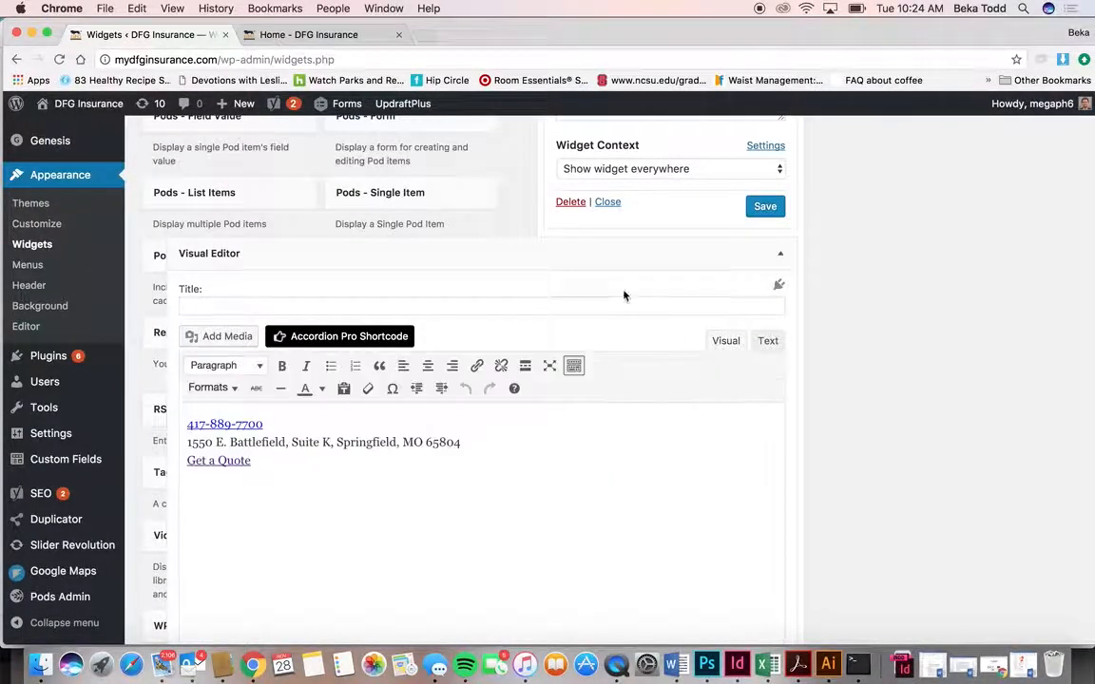
{"action": "left_click", "coordinate": [363, 34]}
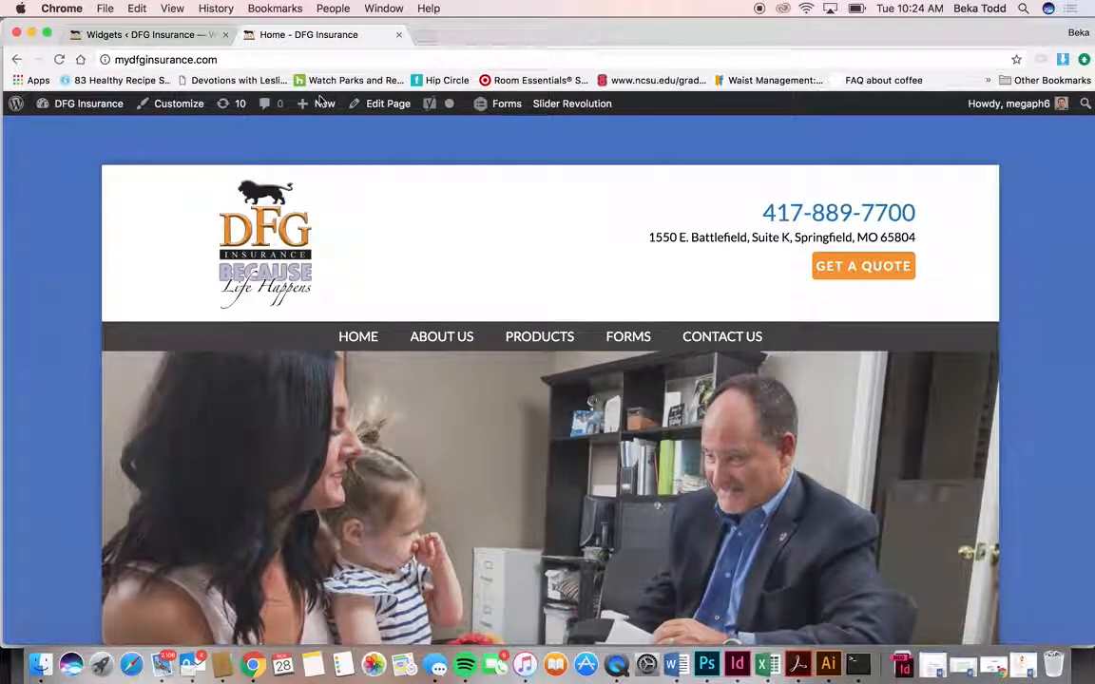
{"action": "left_click", "coordinate": [152, 35]}
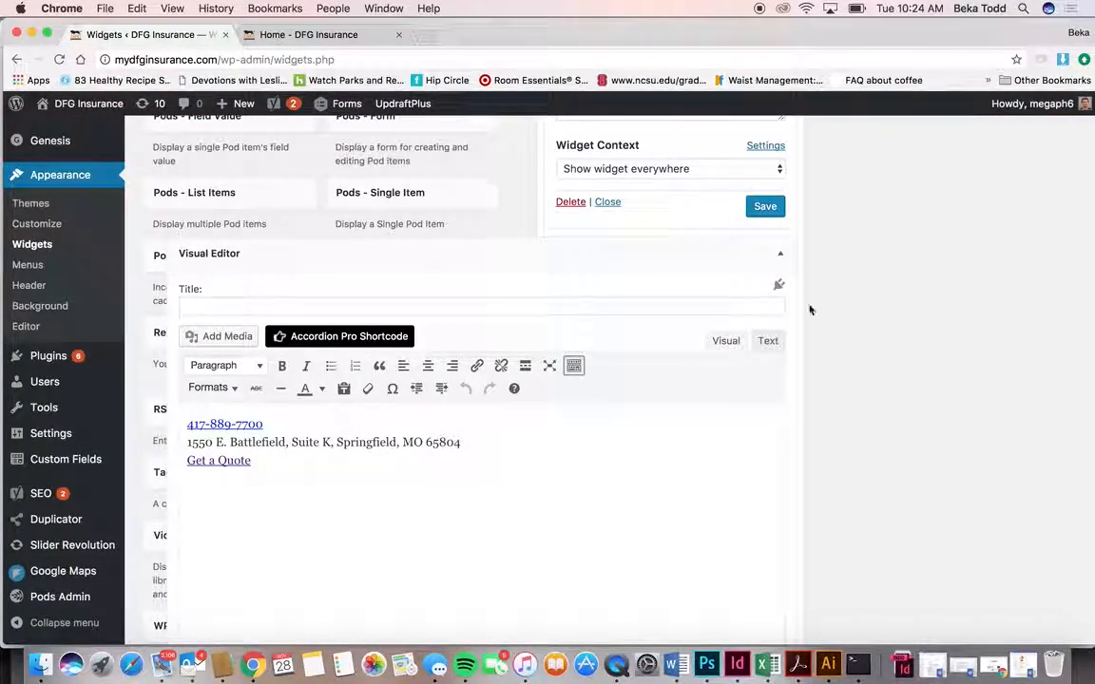
{"action": "scroll", "coordinate": [738, 477], "scroll_direction": "down", "scroll_amount": 5}
{"action": "scroll", "coordinate": [750, 294], "scroll_direction": "up", "scroll_amount": 4}
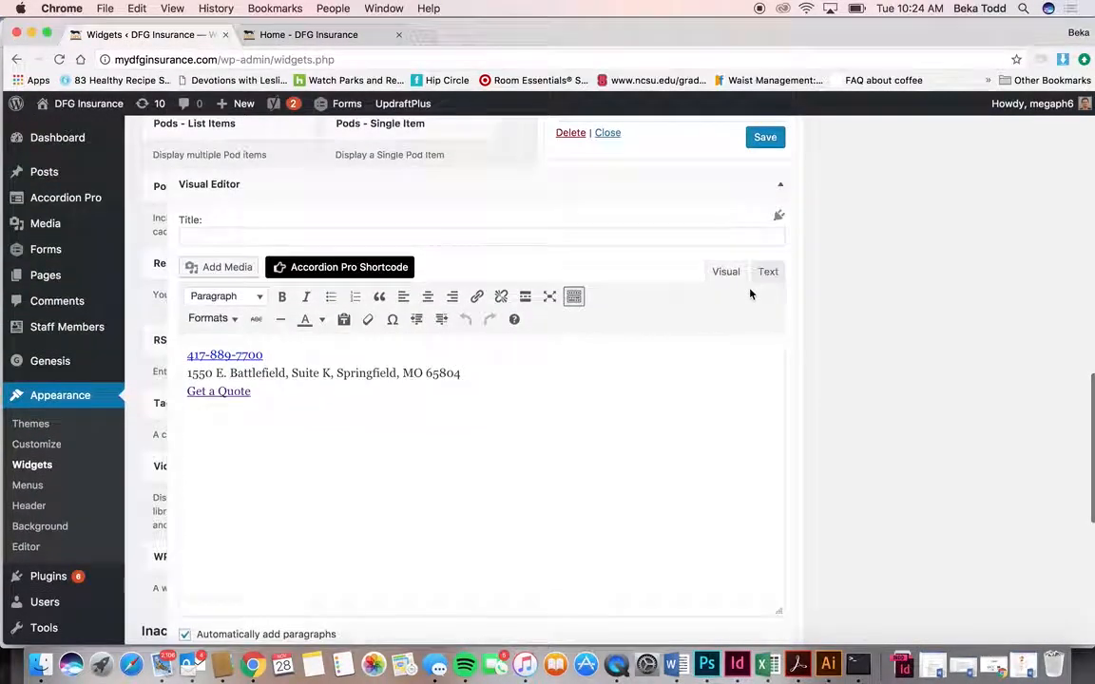
Collapse Header Right's Visual Editor widget and check the contents of the sidebar, Home - Top, Home - Bottom and Sub Footer - Left areas.
{"action": "left_click", "coordinate": [778, 181]}
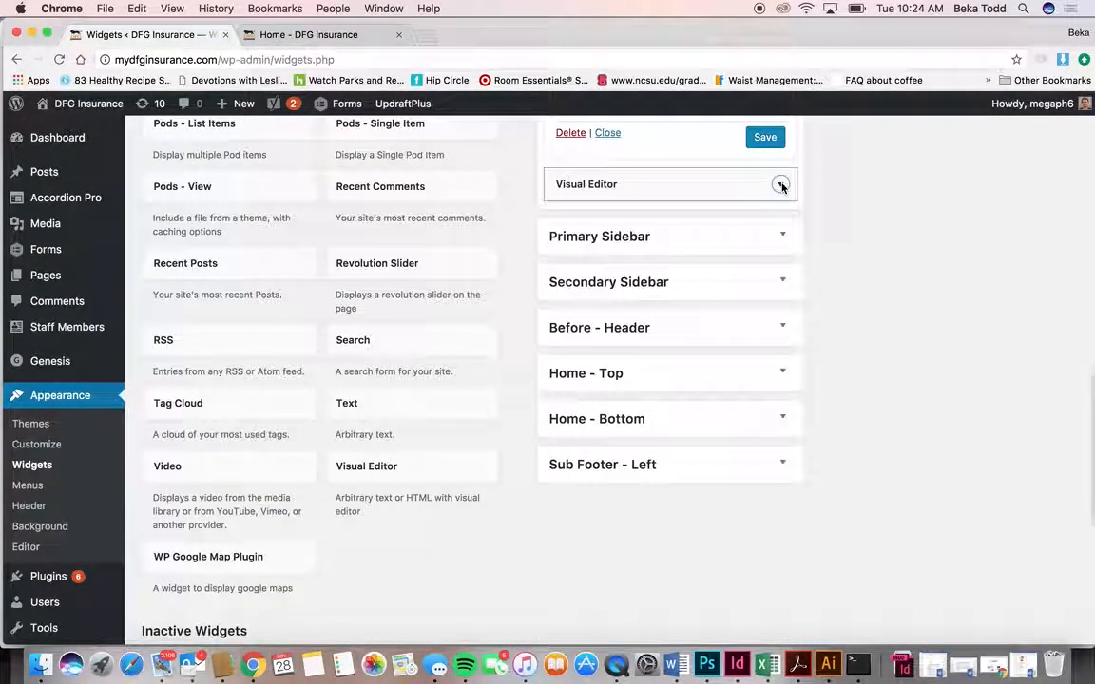
{"action": "left_click", "coordinate": [786, 238]}
{"action": "left_click", "coordinate": [788, 243]}
{"action": "left_click", "coordinate": [782, 287]}
{"action": "left_click", "coordinate": [782, 291]}
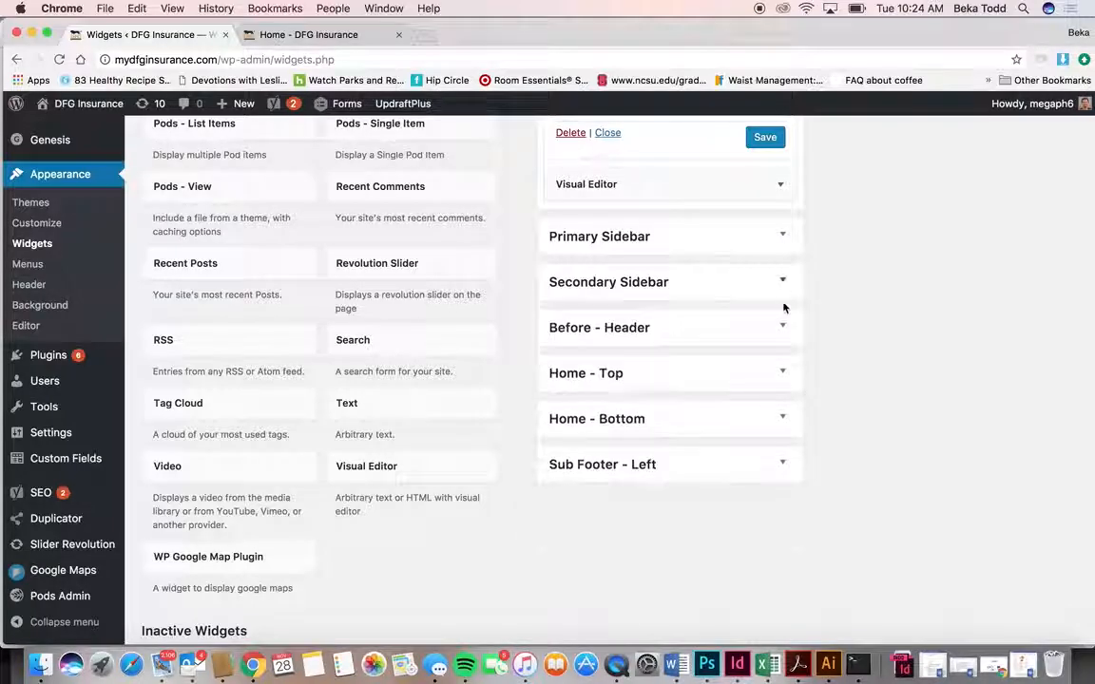
{"action": "left_click", "coordinate": [782, 373]}
{"action": "left_click", "coordinate": [782, 374]}
{"action": "left_click", "coordinate": [782, 420]}
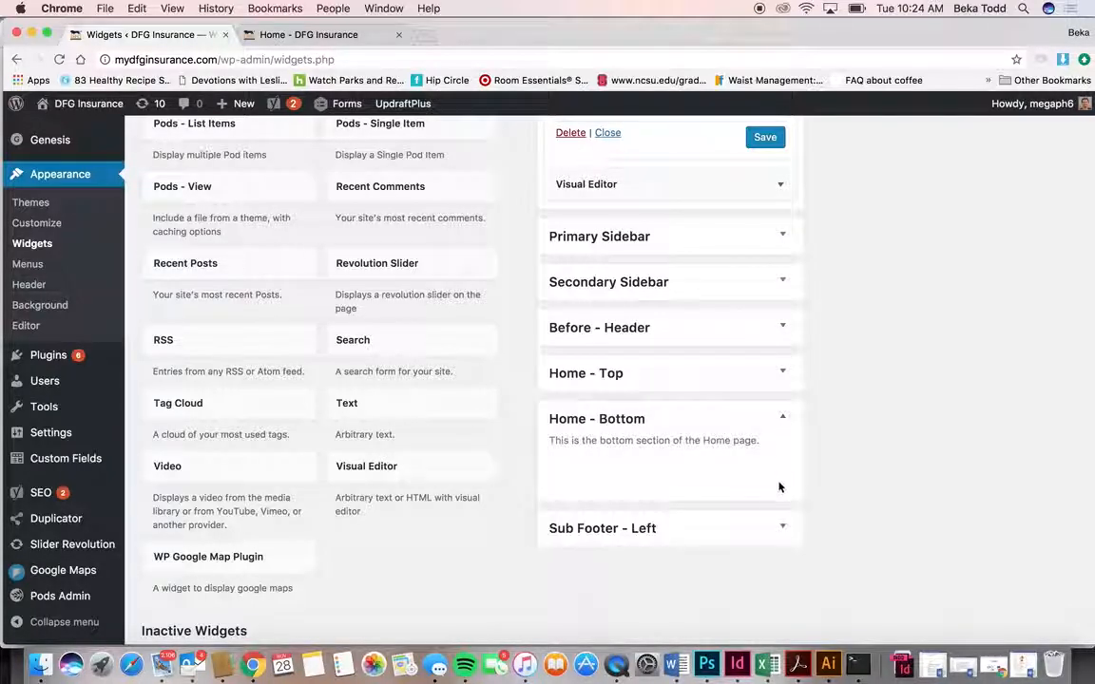
{"action": "left_click", "coordinate": [782, 526]}
Expand the Footer 1 area and view its Contact Us form widget's settings.
{"action": "scroll", "coordinate": [860, 357], "scroll_direction": "up", "scroll_amount": 15}
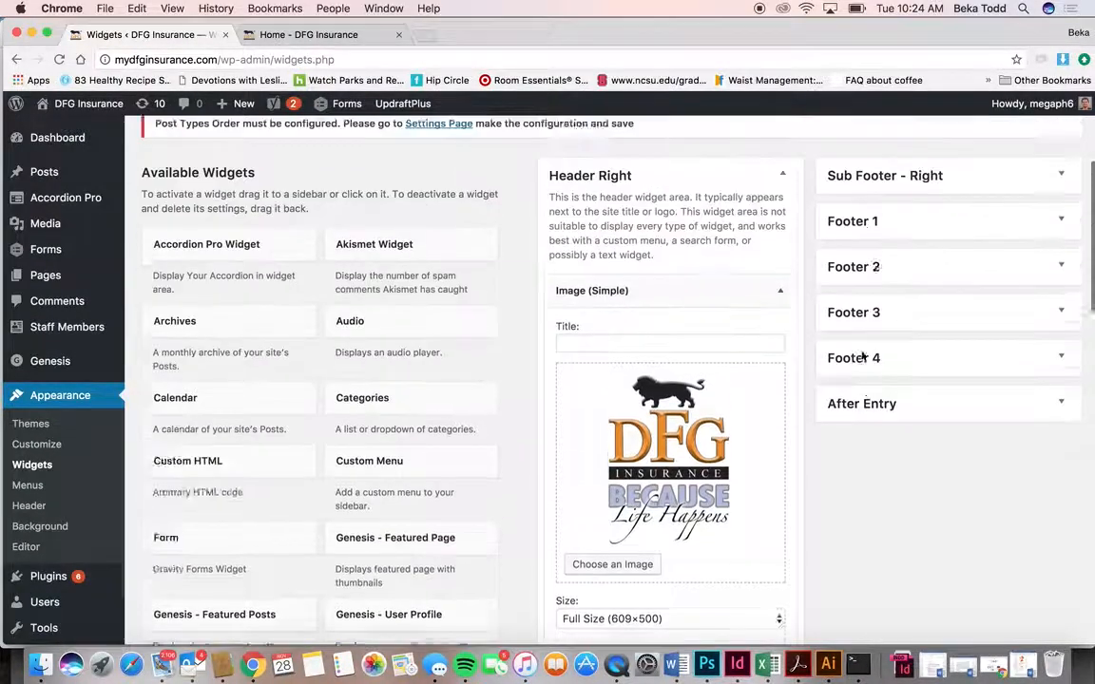
{"action": "left_click", "coordinate": [1000, 466]}
{"action": "scroll", "coordinate": [999, 460], "scroll_direction": "down", "scroll_amount": 2}
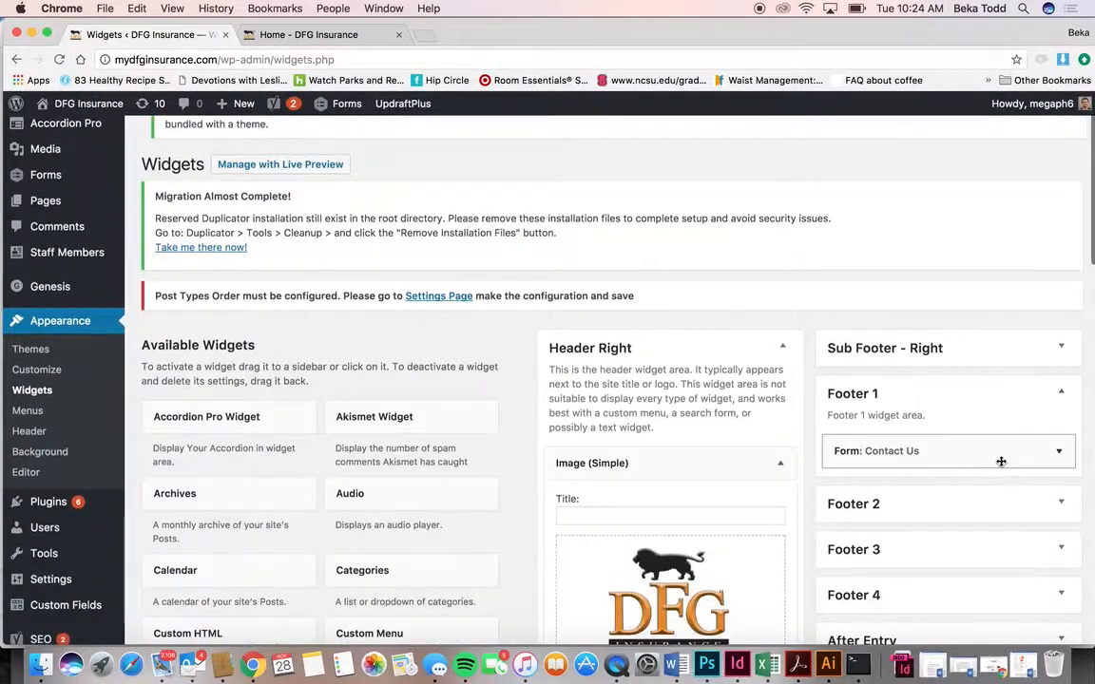
{"action": "scroll", "coordinate": [1010, 463], "scroll_direction": "down", "scroll_amount": 5}
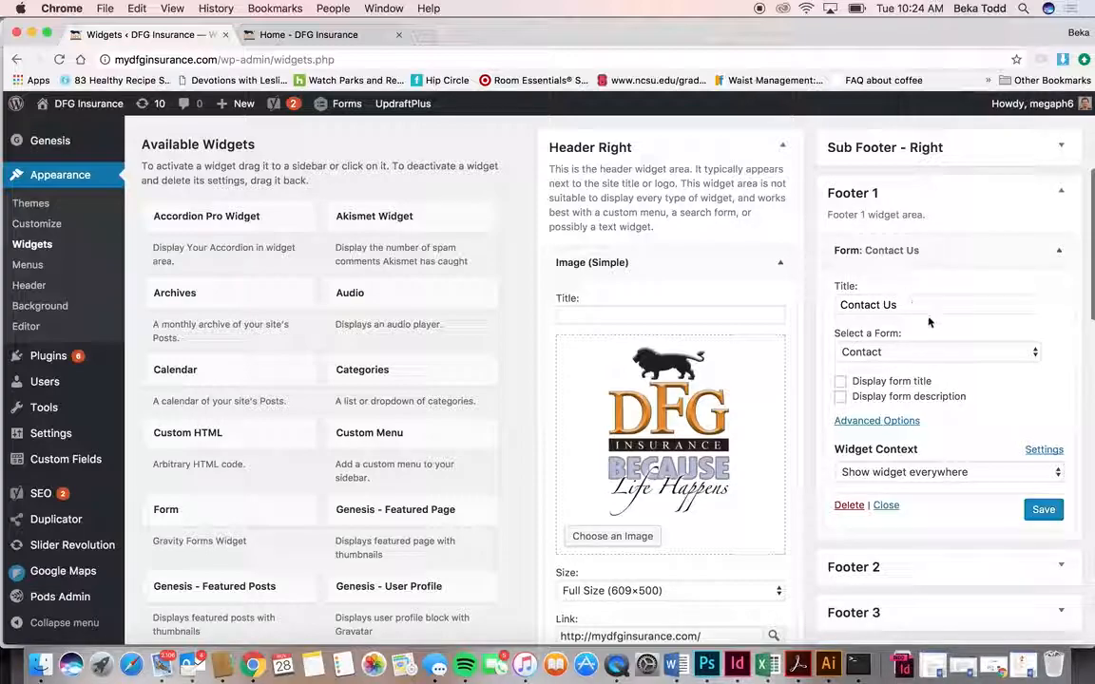
Expand the Footer 2 area and compare its map and Visit Us! widgets with the live homepage footer.
{"action": "left_click", "coordinate": [1061, 568]}
{"action": "scroll", "coordinate": [1062, 568], "scroll_direction": "down", "scroll_amount": 5}
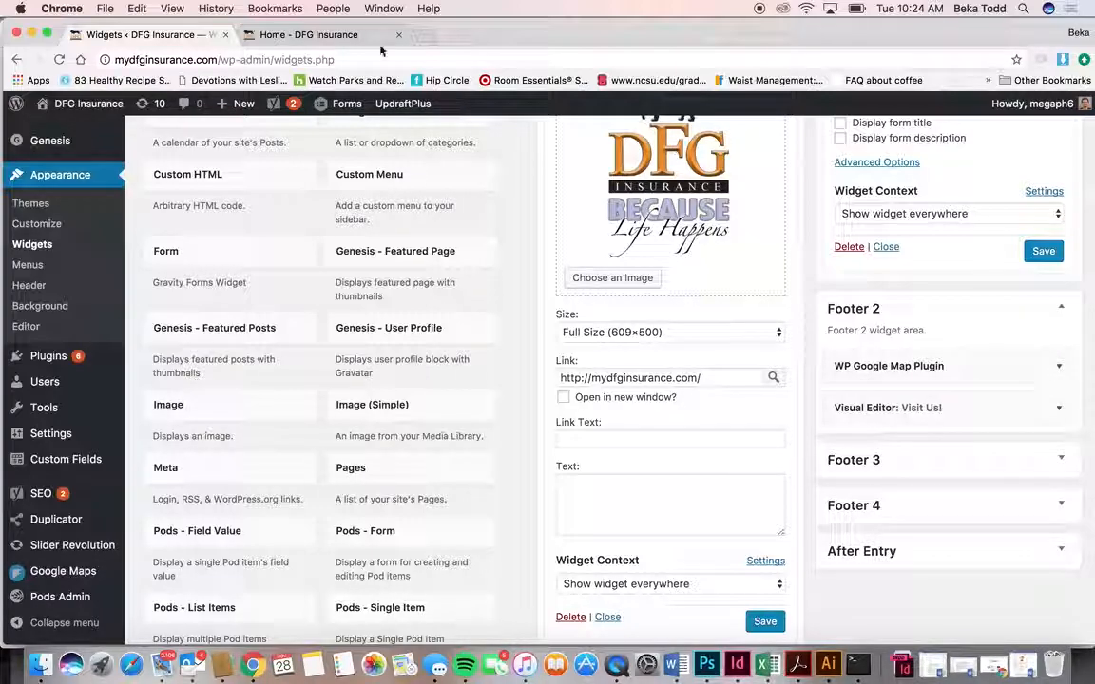
{"action": "left_click", "coordinate": [345, 31]}
{"action": "scroll", "coordinate": [606, 352], "scroll_direction": "down", "scroll_amount": 20}
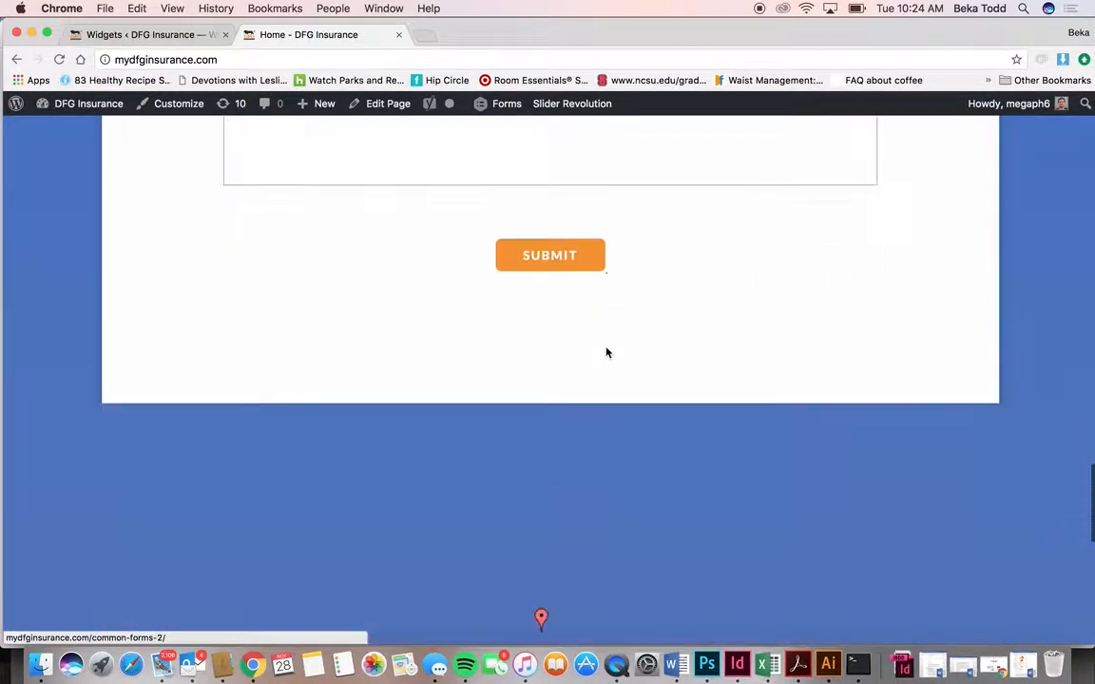
{"action": "scroll", "coordinate": [606, 352], "scroll_direction": "up", "scroll_amount": 5}
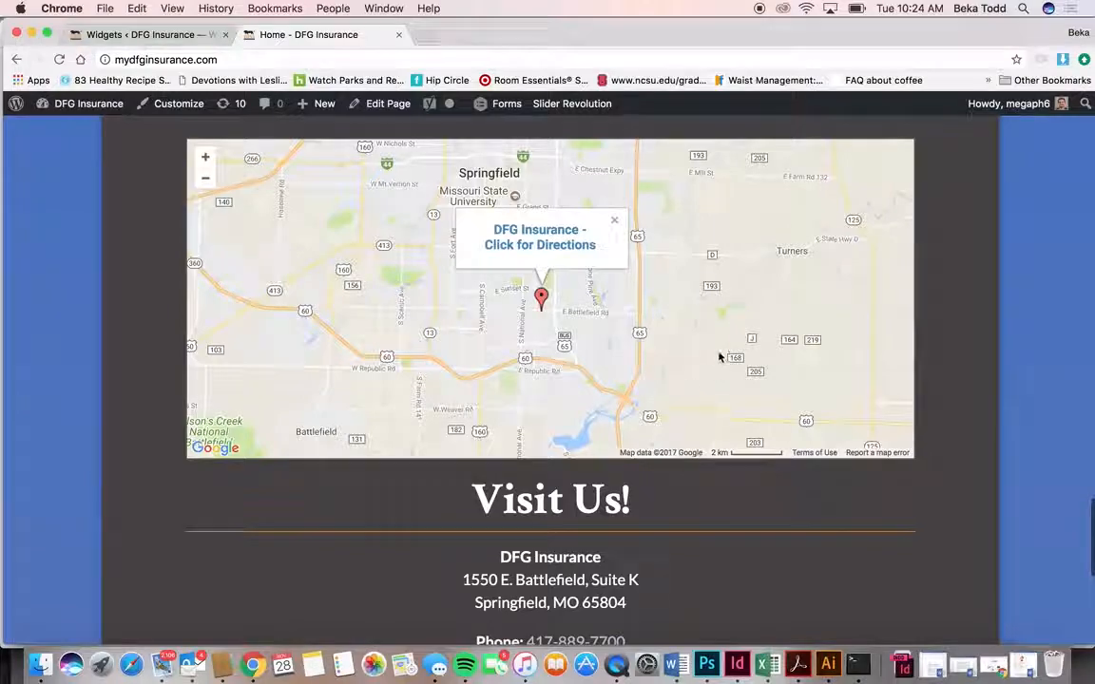
{"action": "left_click", "coordinate": [137, 34]}
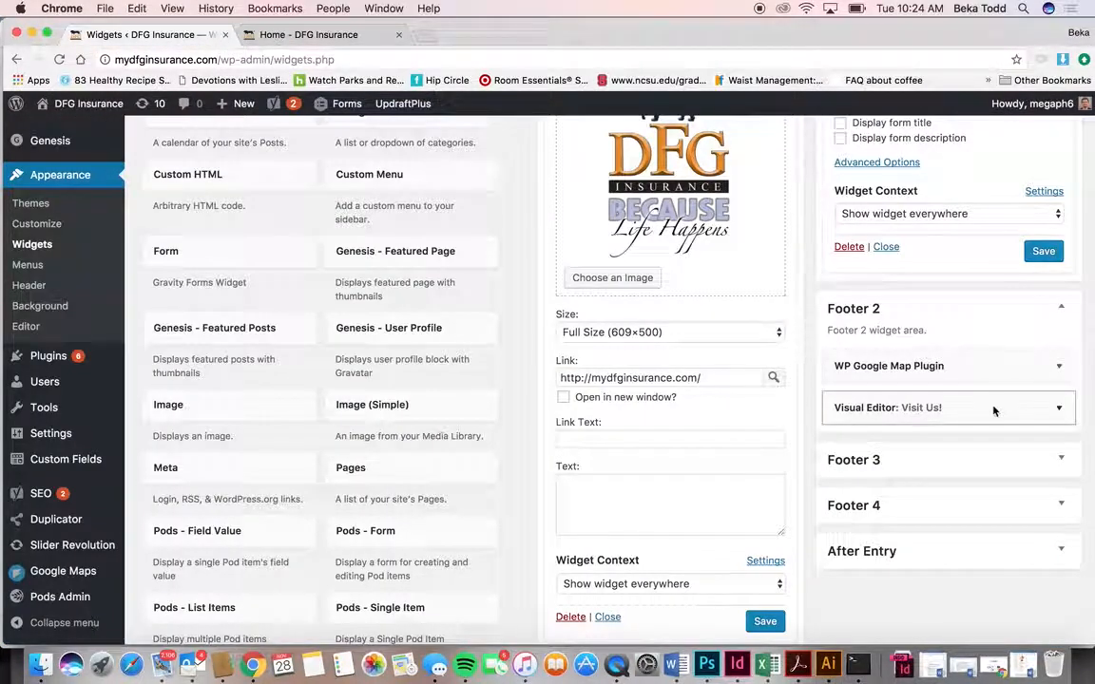
Expand Footer 2's Visit Us! Visual Editor widget, review its address and contact details, and collapse it again.
{"action": "left_click", "coordinate": [1068, 411]}
{"action": "scroll", "coordinate": [979, 462], "scroll_direction": "down", "scroll_amount": 3}
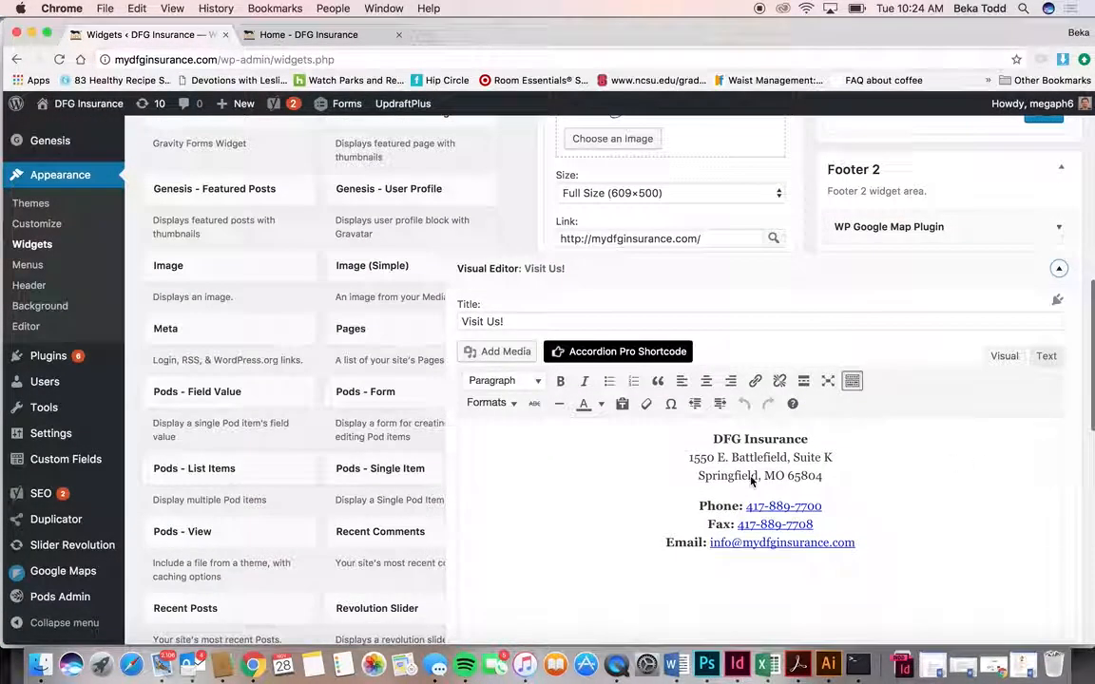
{"action": "scroll", "coordinate": [757, 432], "scroll_direction": "down", "scroll_amount": 6}
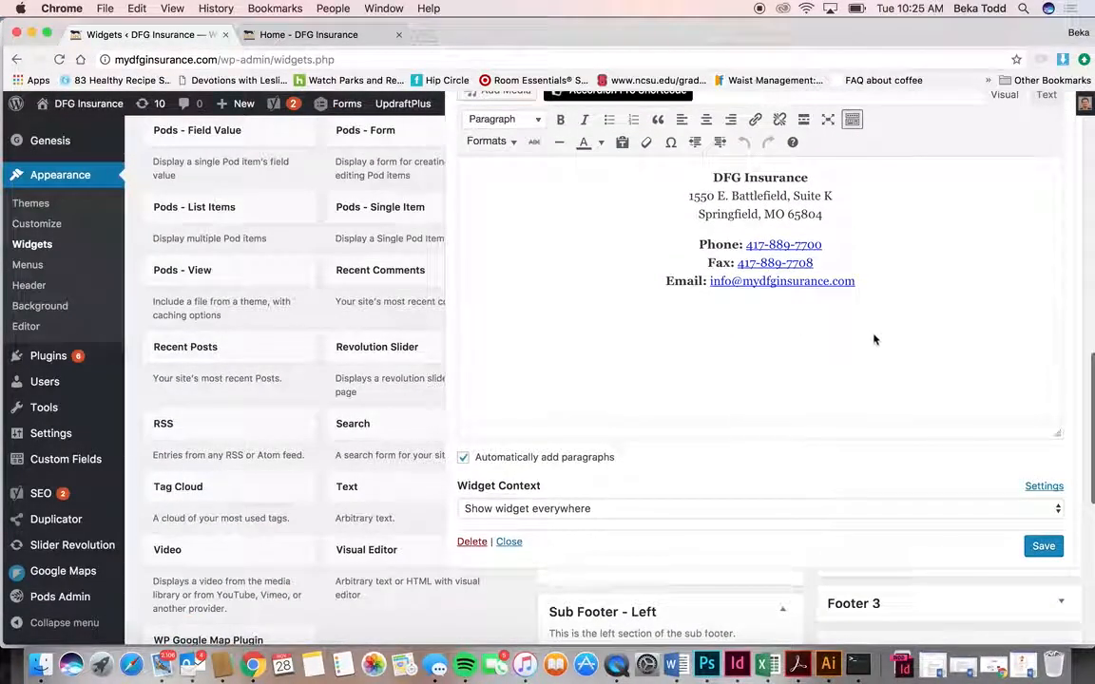
{"action": "scroll", "coordinate": [940, 362], "scroll_direction": "up", "scroll_amount": 5}
{"action": "left_click", "coordinate": [1058, 205]}
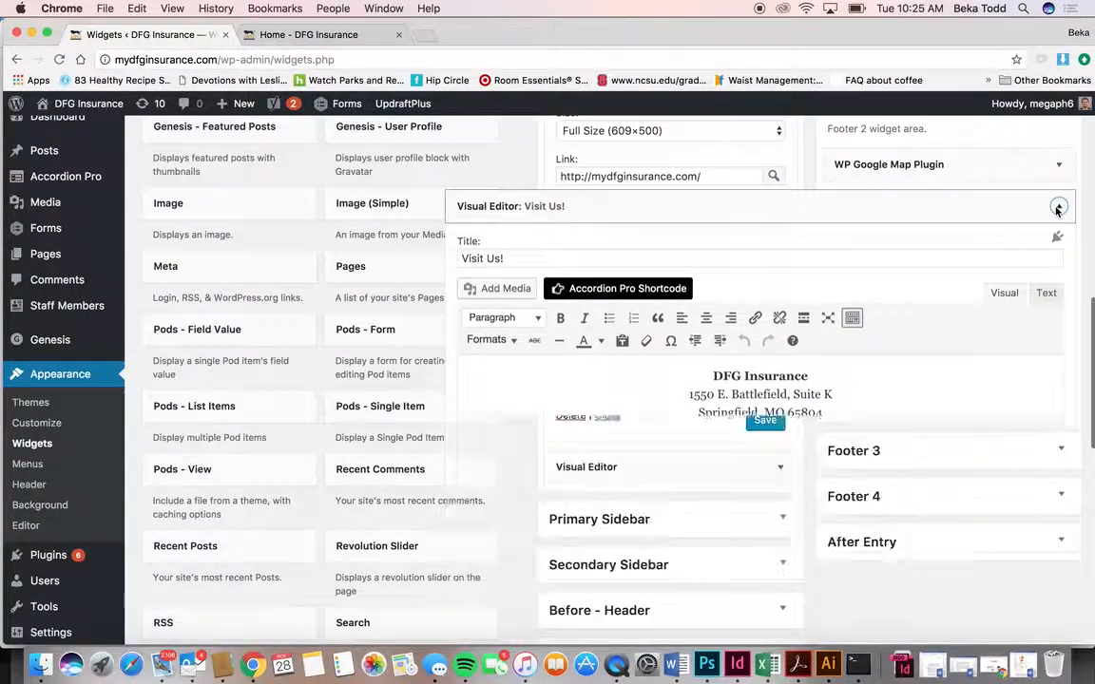
Expand the Footer 3 area and compare its Custom Menu widget with the social media icons in the live footer.
{"action": "left_click", "coordinate": [1060, 257]}
{"action": "left_click", "coordinate": [1057, 315]}
{"action": "left_click", "coordinate": [1057, 316]}
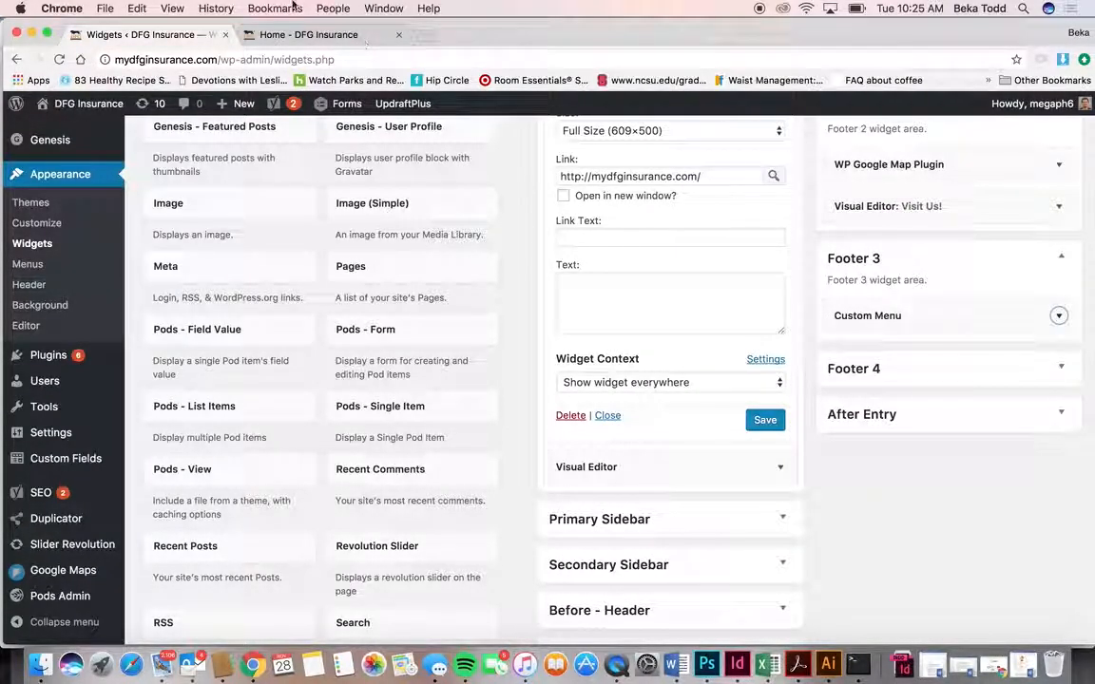
{"action": "left_click", "coordinate": [307, 35]}
{"action": "scroll", "coordinate": [467, 353], "scroll_direction": "down", "scroll_amount": 5}
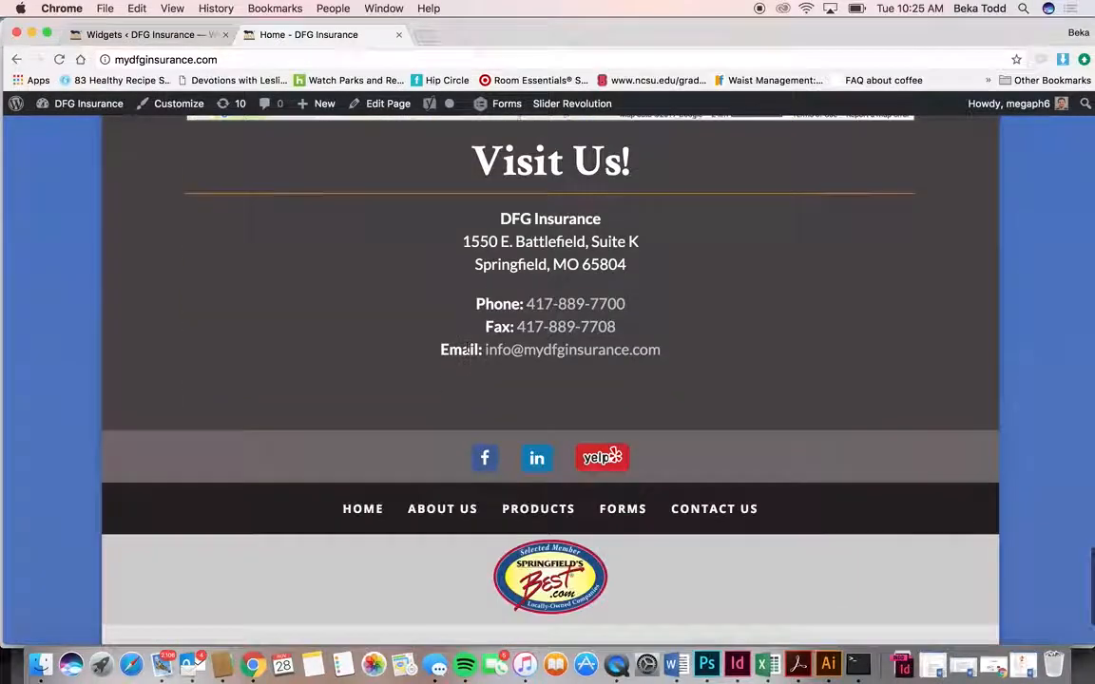
{"action": "scroll", "coordinate": [467, 352], "scroll_direction": "down", "scroll_amount": 2}
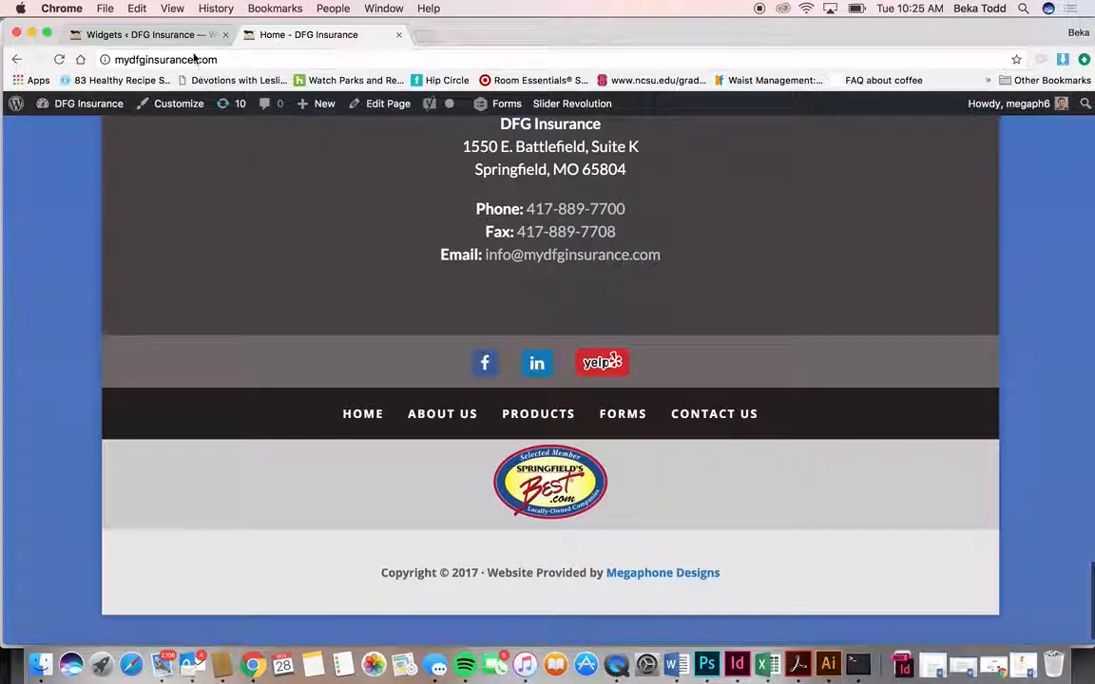
{"action": "left_click", "coordinate": [152, 34]}
Expand the Footer 4 area and view the badge image in its Image (Simple) widget.
{"action": "left_click", "coordinate": [1061, 371]}
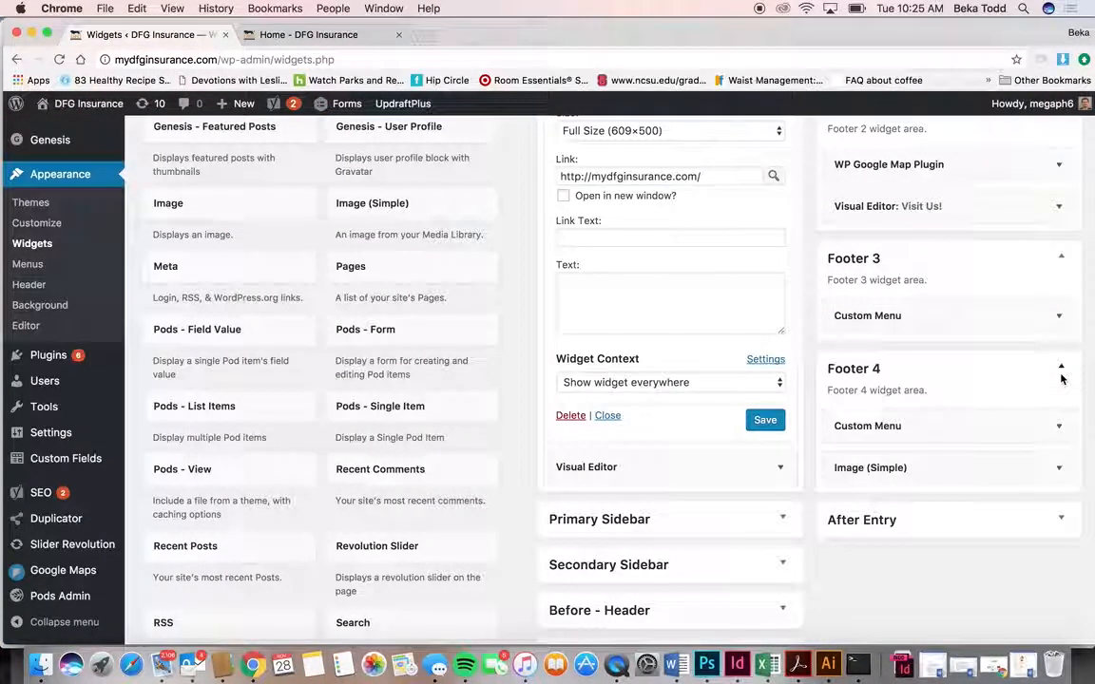
{"action": "left_click", "coordinate": [1059, 467]}
{"action": "scroll", "coordinate": [1026, 553], "scroll_direction": "down", "scroll_amount": 3}
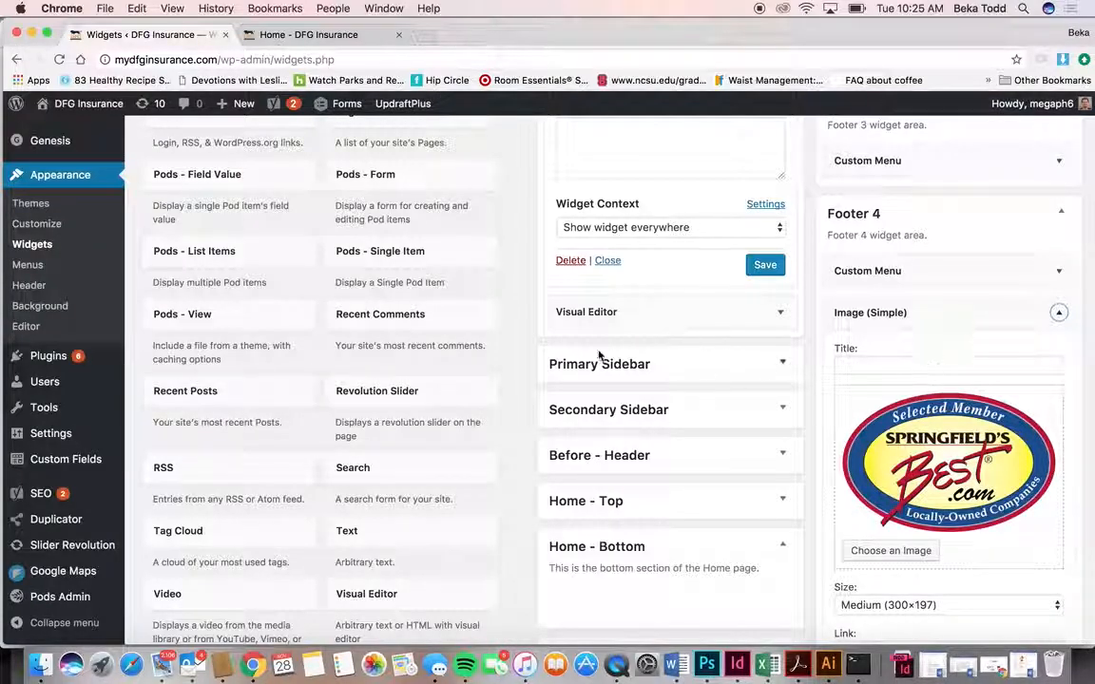
Show the target areas for the available Image widget, choose Home - Top, and cancel without adding it.
{"action": "scroll", "coordinate": [247, 487], "scroll_direction": "up", "scroll_amount": 3}
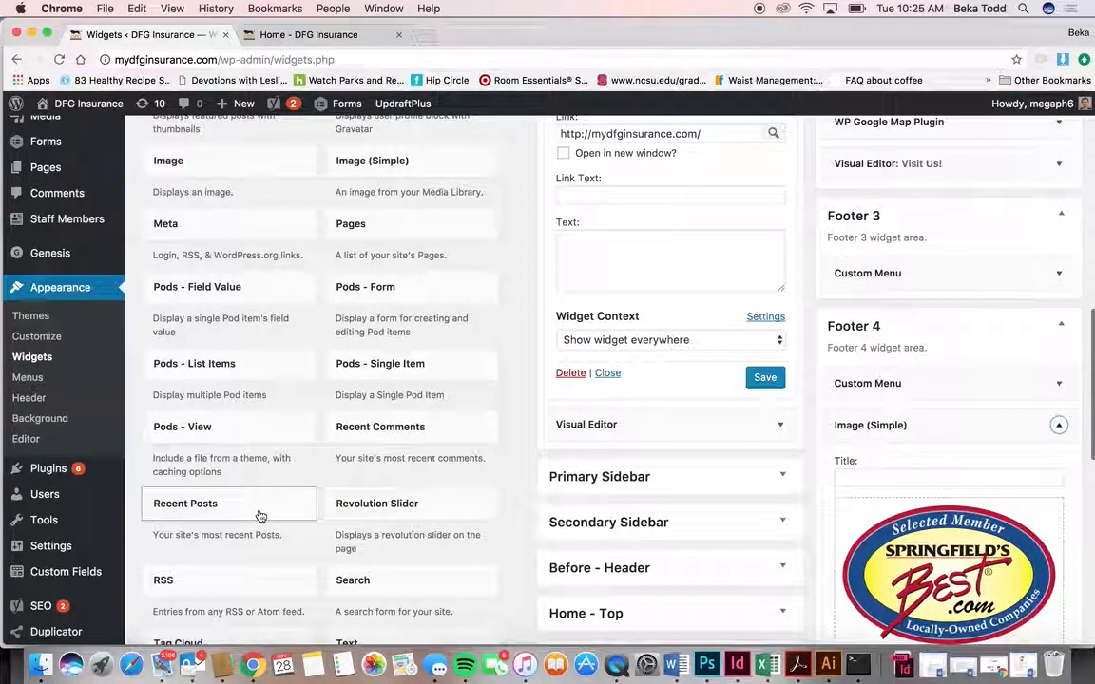
{"action": "scroll", "coordinate": [315, 264], "scroll_direction": "up", "scroll_amount": 2}
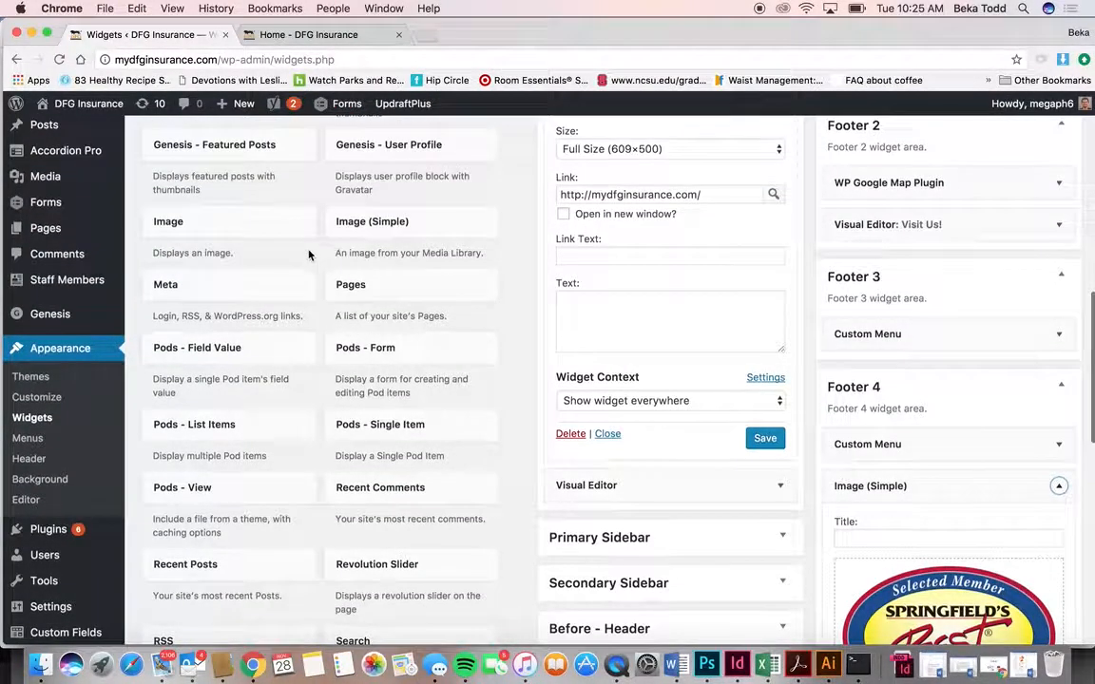
{"action": "left_click", "coordinate": [295, 227]}
{"action": "left_click", "coordinate": [276, 400]}
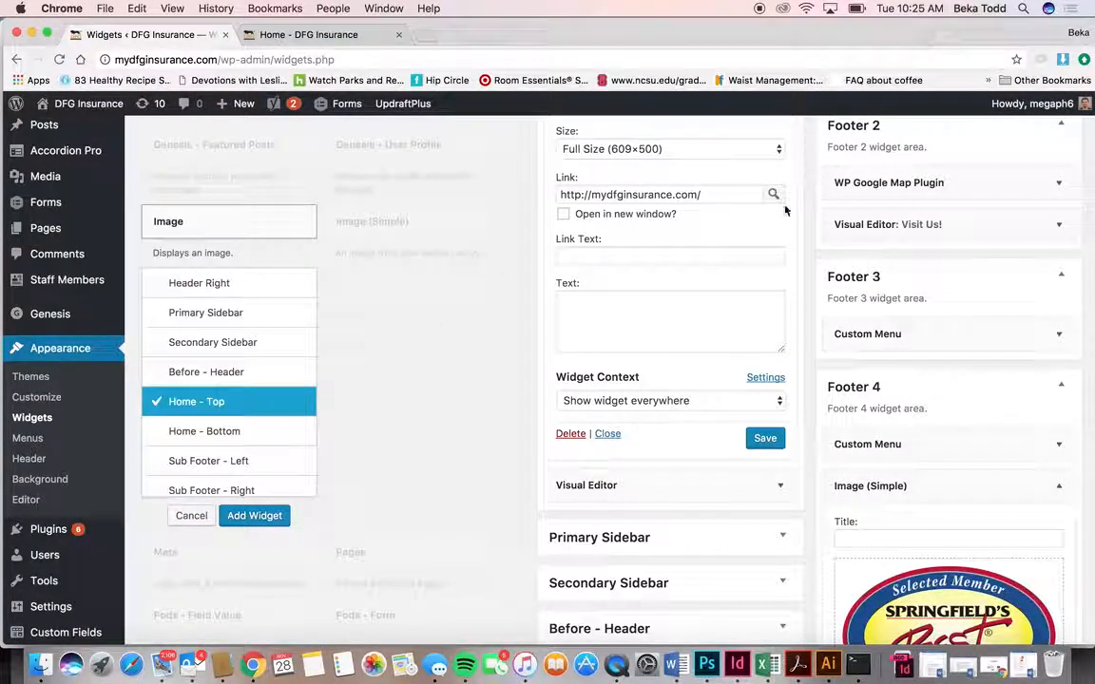
{"action": "scroll", "coordinate": [901, 252], "scroll_direction": "up", "scroll_amount": 5}
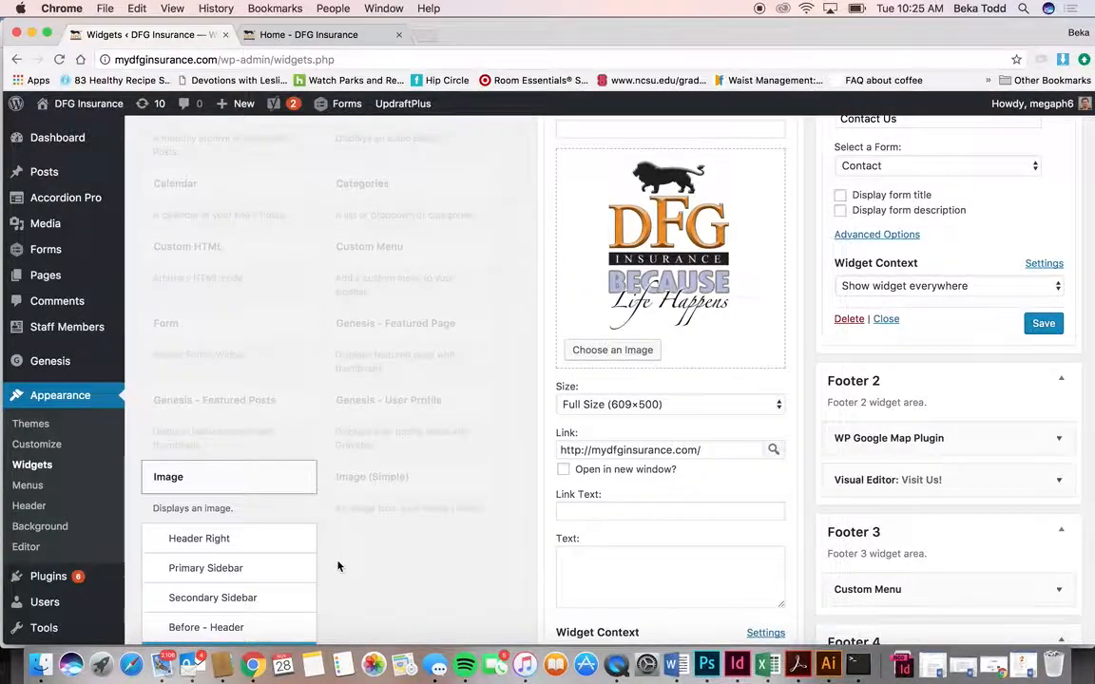
{"action": "scroll", "coordinate": [338, 564], "scroll_direction": "down", "scroll_amount": 5}
{"action": "left_click", "coordinate": [191, 546]}
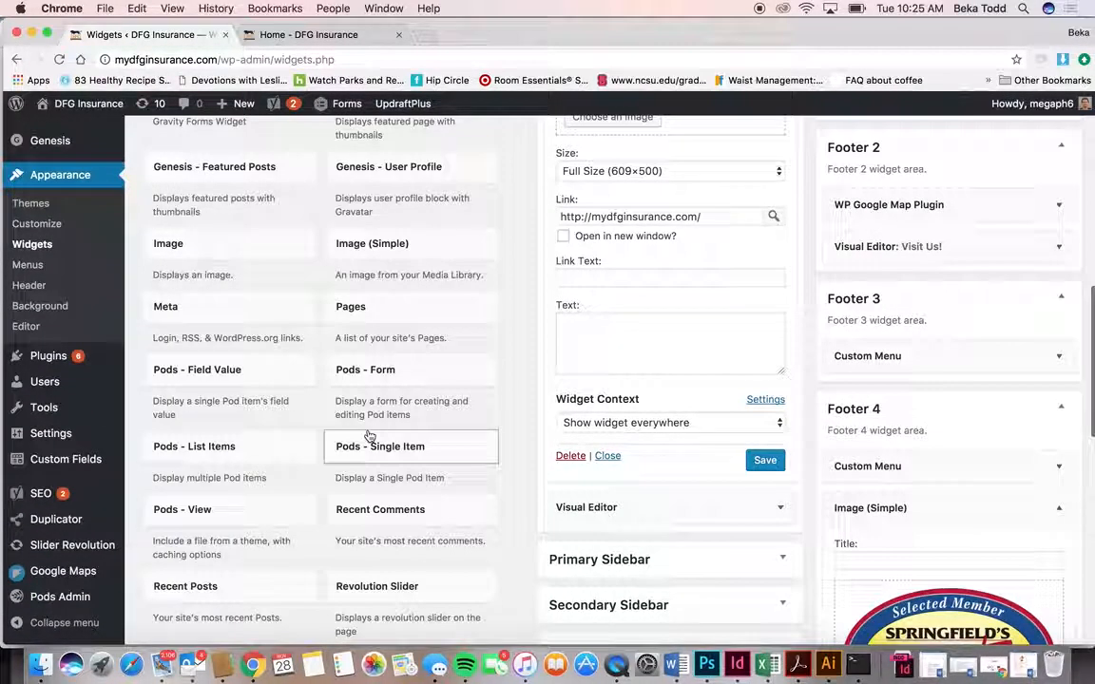
Open the Menus page from the appearance settings and examine the Social Media menu's items and settings.
{"action": "left_click", "coordinate": [28, 266]}
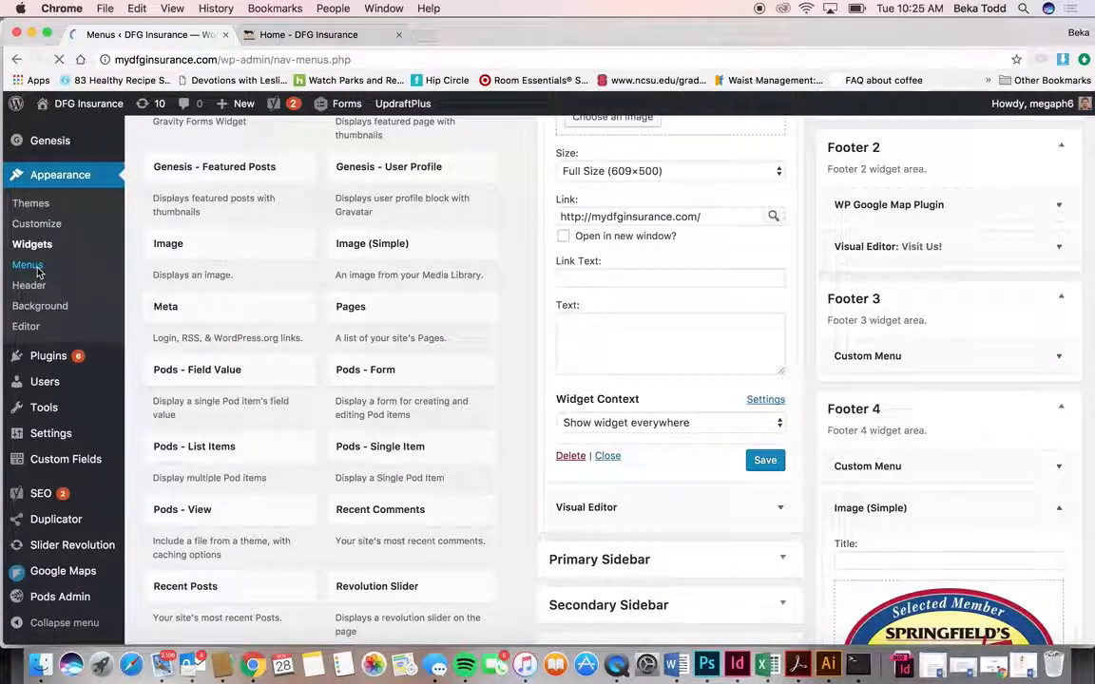
{"action": "scroll", "coordinate": [305, 380], "scroll_direction": "down", "scroll_amount": 3}
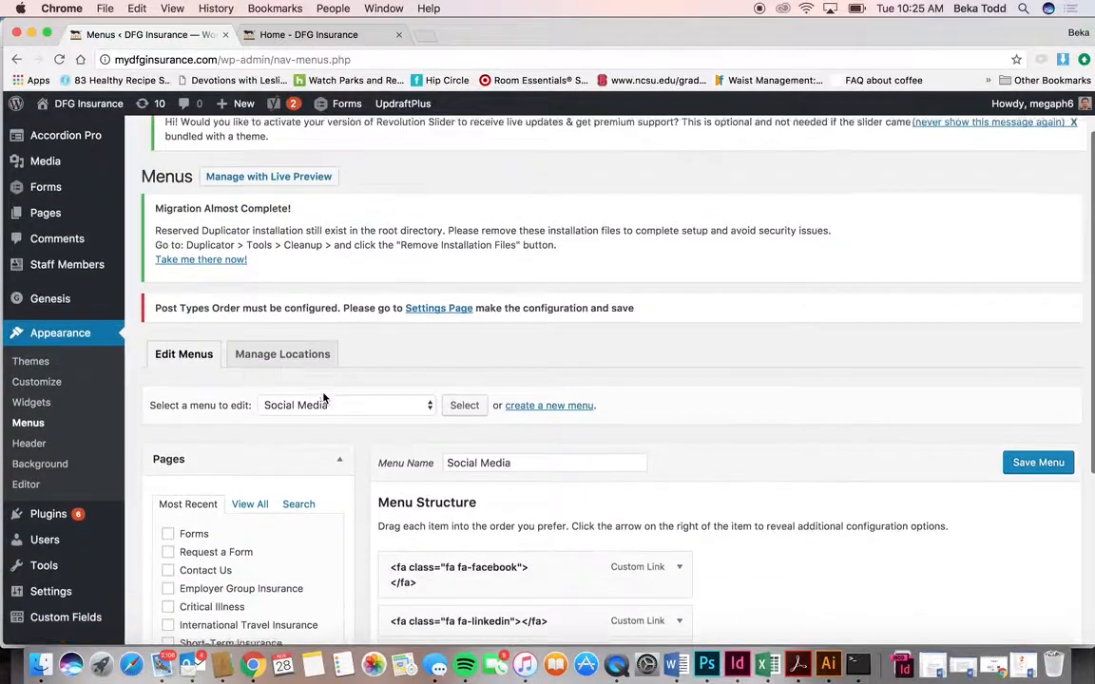
{"action": "scroll", "coordinate": [323, 398], "scroll_direction": "down", "scroll_amount": 3}
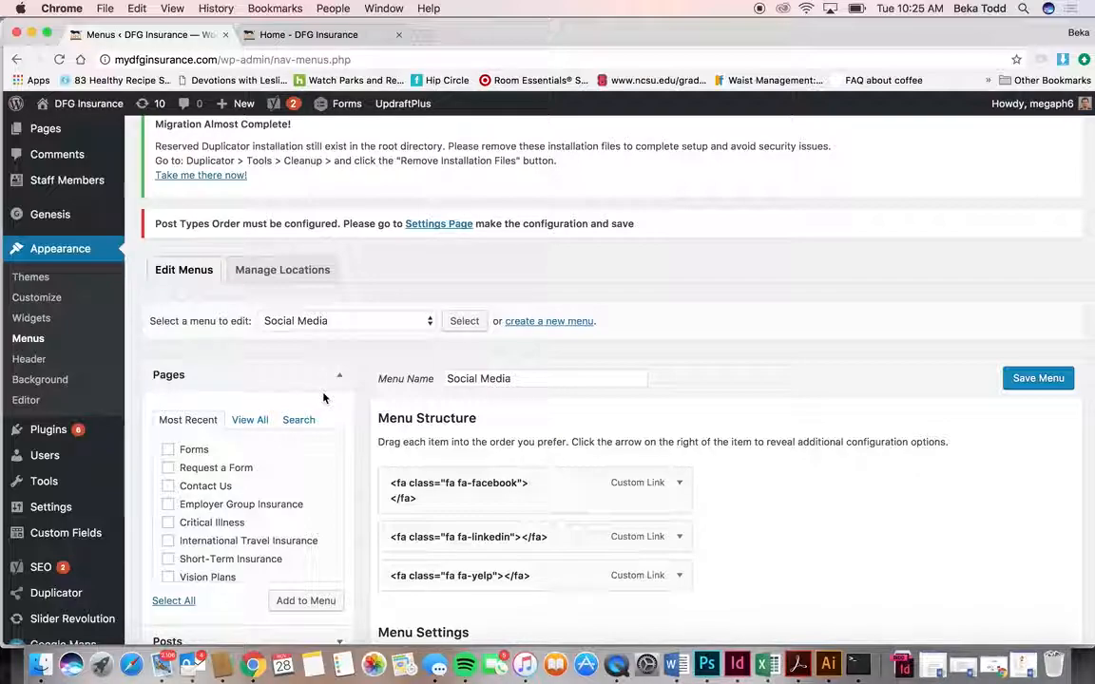
{"action": "scroll", "coordinate": [680, 495], "scroll_direction": "down", "scroll_amount": 5}
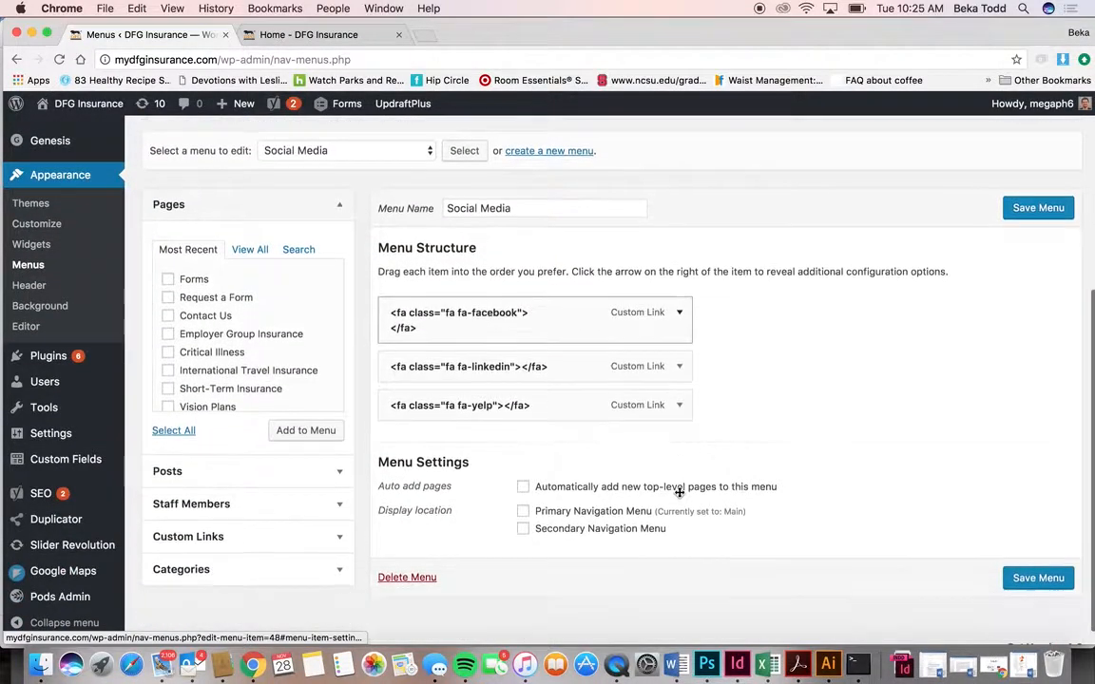
{"action": "left_click", "coordinate": [266, 533]}
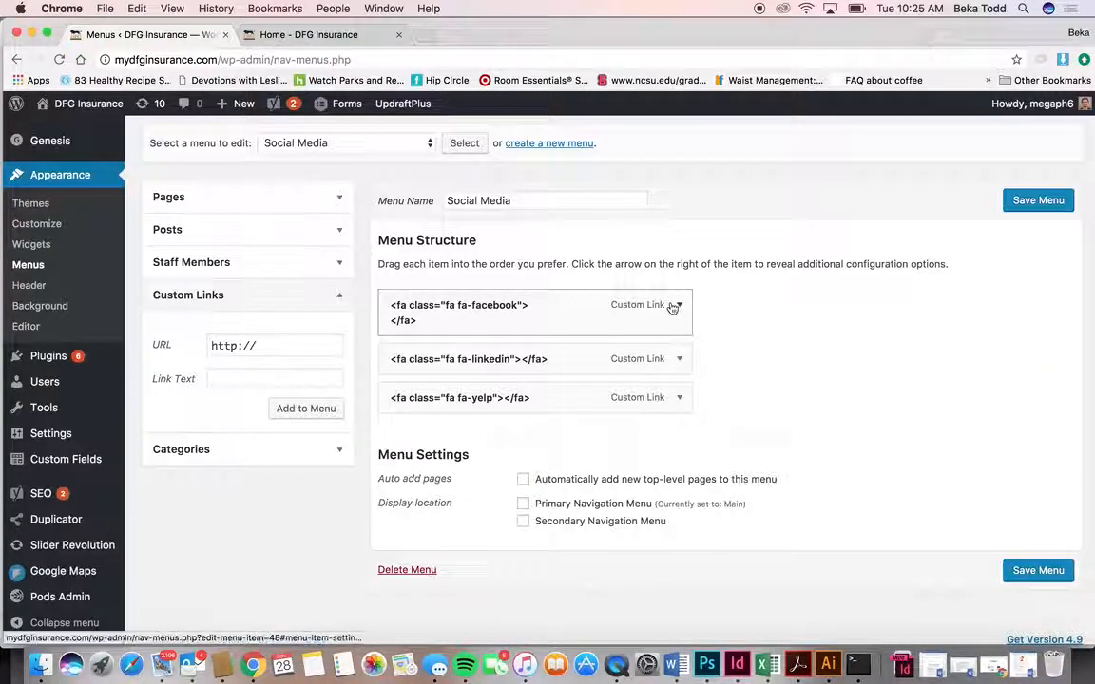
{"action": "left_click", "coordinate": [286, 352]}
{"action": "type", "text": "twitter.com"}
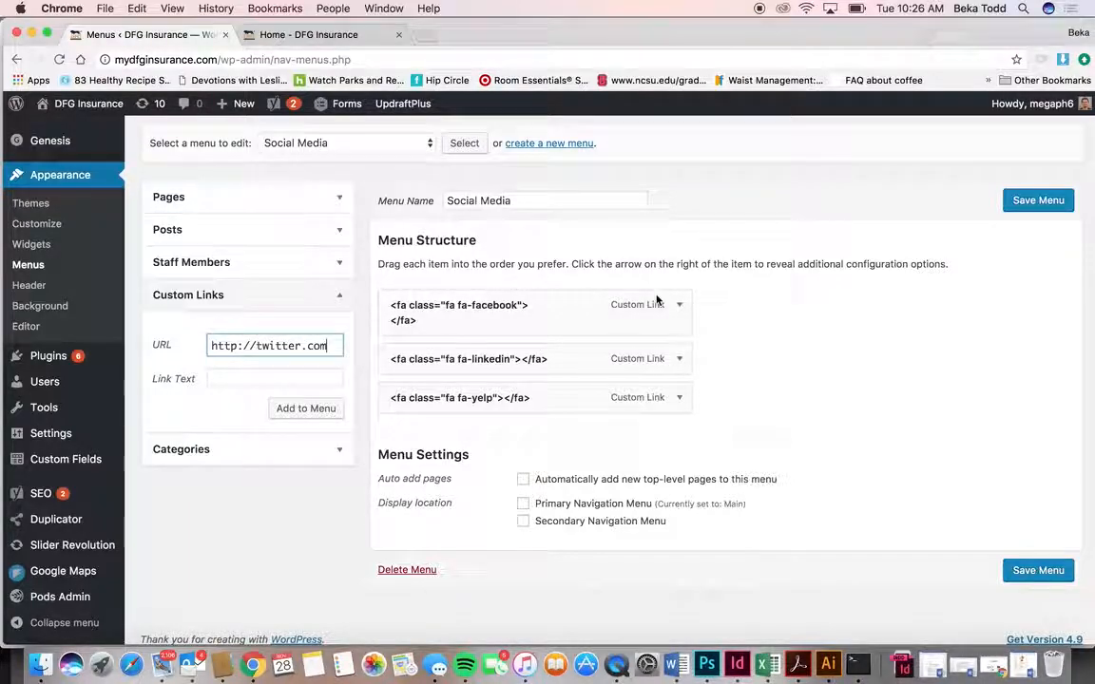
Copy the Facebook item's navigation label into the new link's text and change it to <fa class="fa fa-twitter"></fa>.
{"action": "left_click", "coordinate": [270, 381]}
{"action": "left_click", "coordinate": [678, 306]}
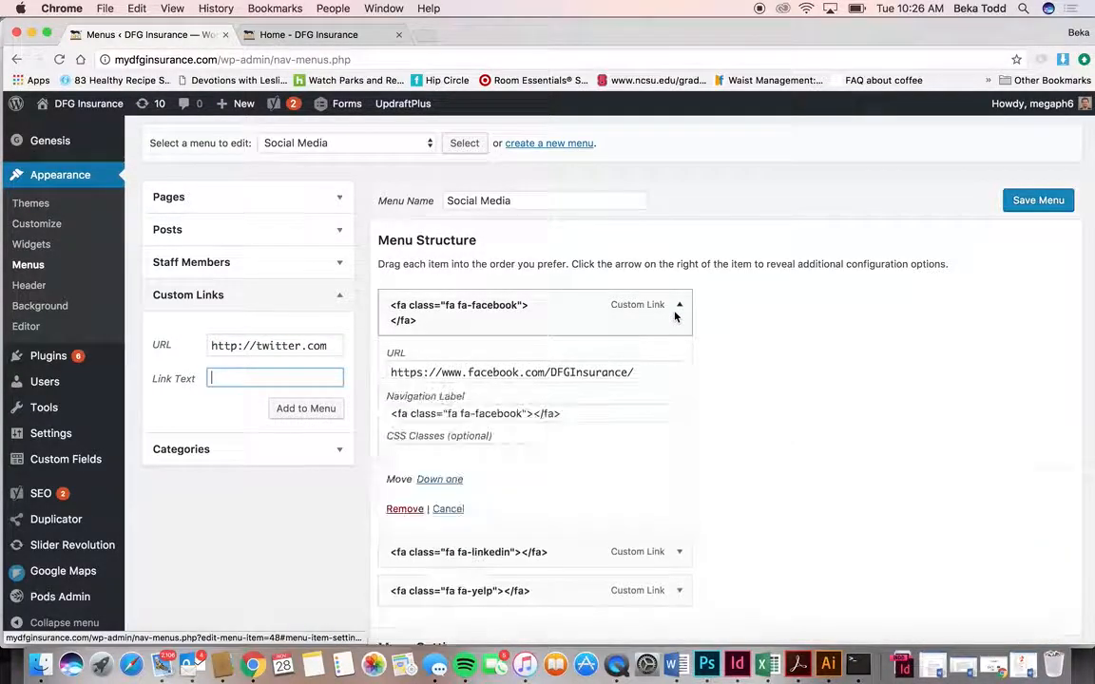
{"action": "left_click_drag", "start_coordinate": [572, 418], "coordinate": [188, 421]}
{"action": "key", "text": "super+c"}
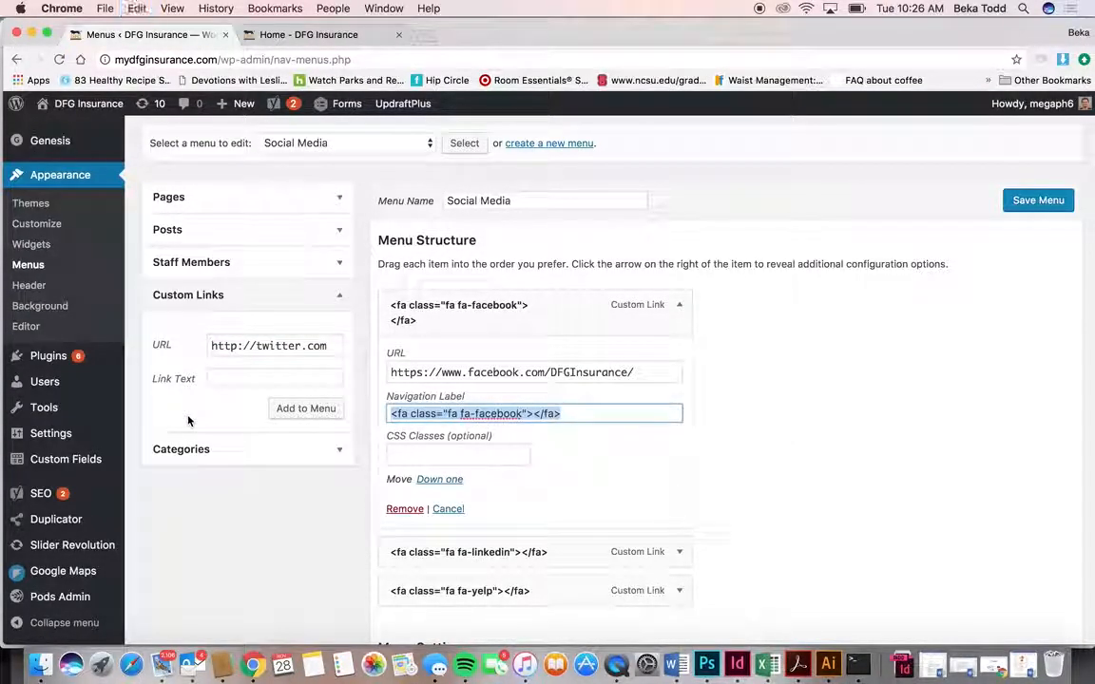
{"action": "left_click", "coordinate": [237, 380]}
{"action": "key", "text": "super+v"}
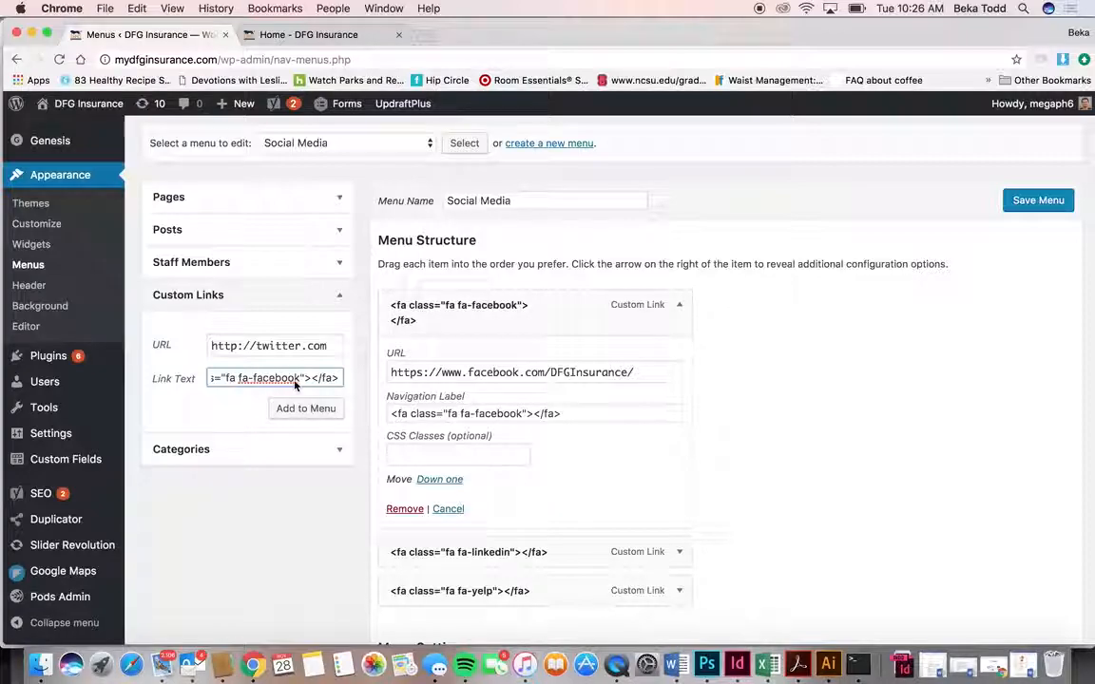
{"action": "left_click_drag", "start_coordinate": [299, 380], "coordinate": [242, 387]}
{"action": "type", "text": "twitter"}
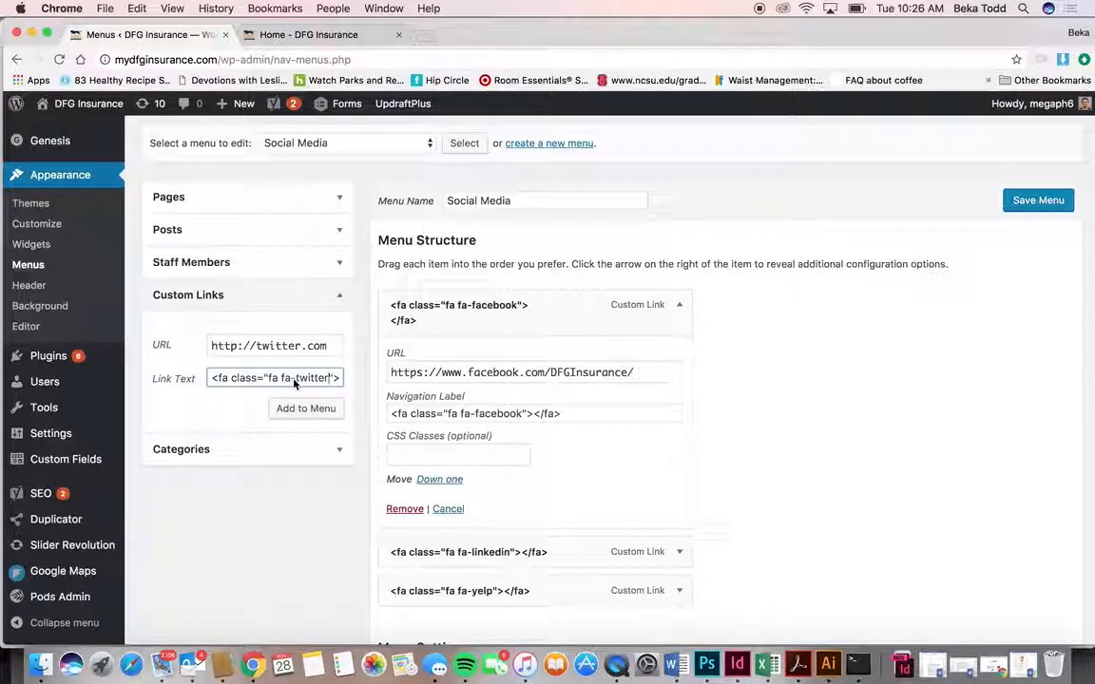
Add the Twitter custom link to the Social Media menu and locate it in the menu structure.
{"action": "left_click", "coordinate": [295, 409]}
{"action": "scroll", "coordinate": [297, 412], "scroll_direction": "down", "scroll_amount": 5}
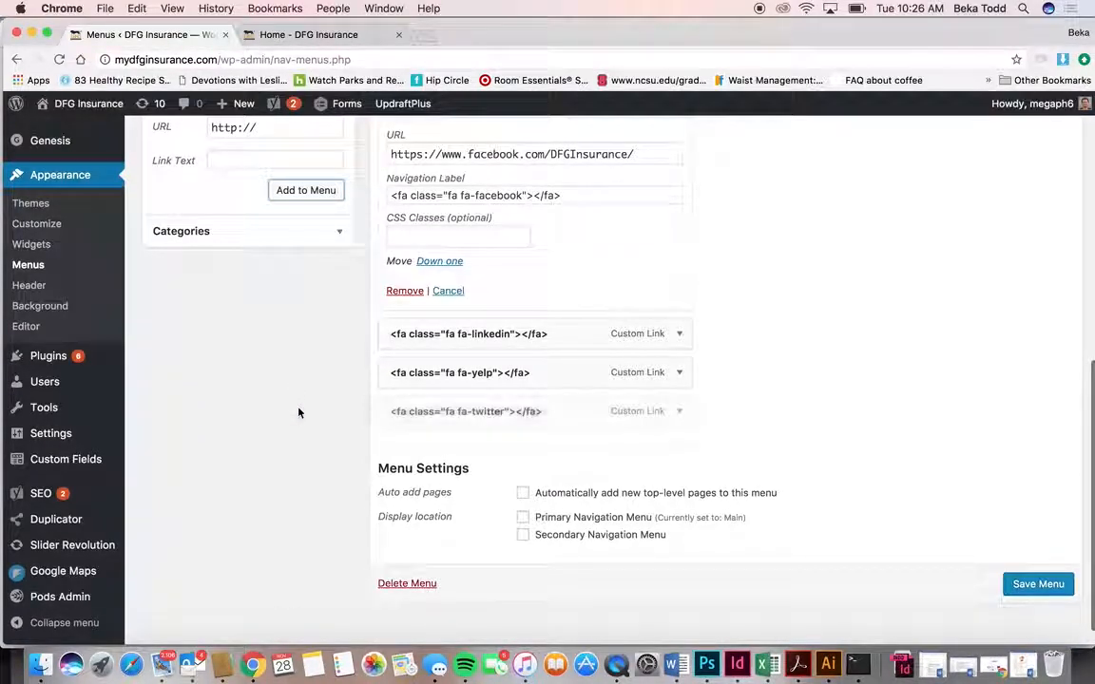
{"action": "left_click_drag", "start_coordinate": [675, 415], "coordinate": [663, 436]}
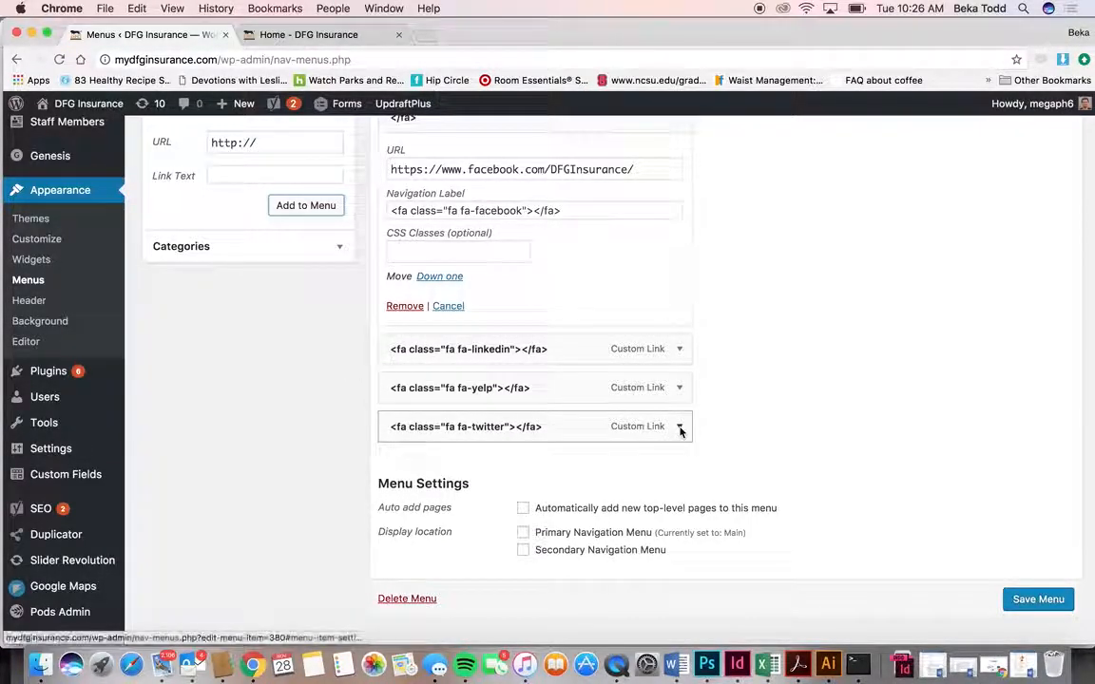
Expand the Twitter custom link in the Social Media menu and remove it from the structure.
{"action": "left_click", "coordinate": [678, 431]}
{"action": "scroll", "coordinate": [532, 551], "scroll_direction": "down", "scroll_amount": 2}
{"action": "left_click", "coordinate": [415, 549]}
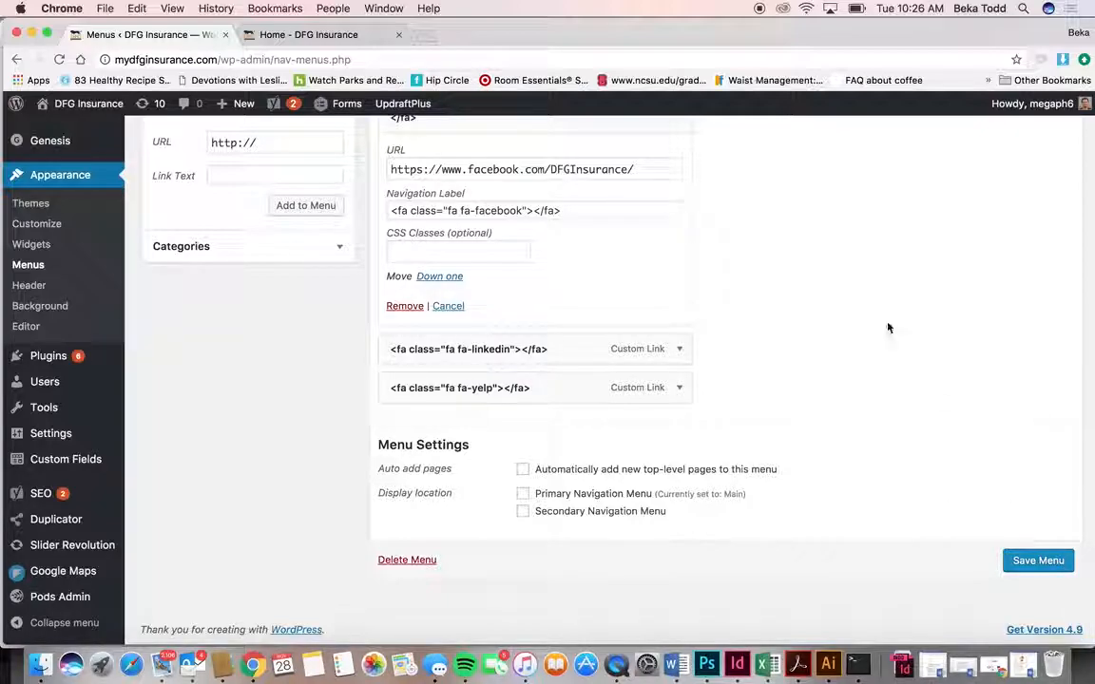
Load Main (Primary Navigation Menu) for editing, leaving the Social Media menu without saving its changes.
{"action": "scroll", "coordinate": [887, 328], "scroll_direction": "up", "scroll_amount": 10}
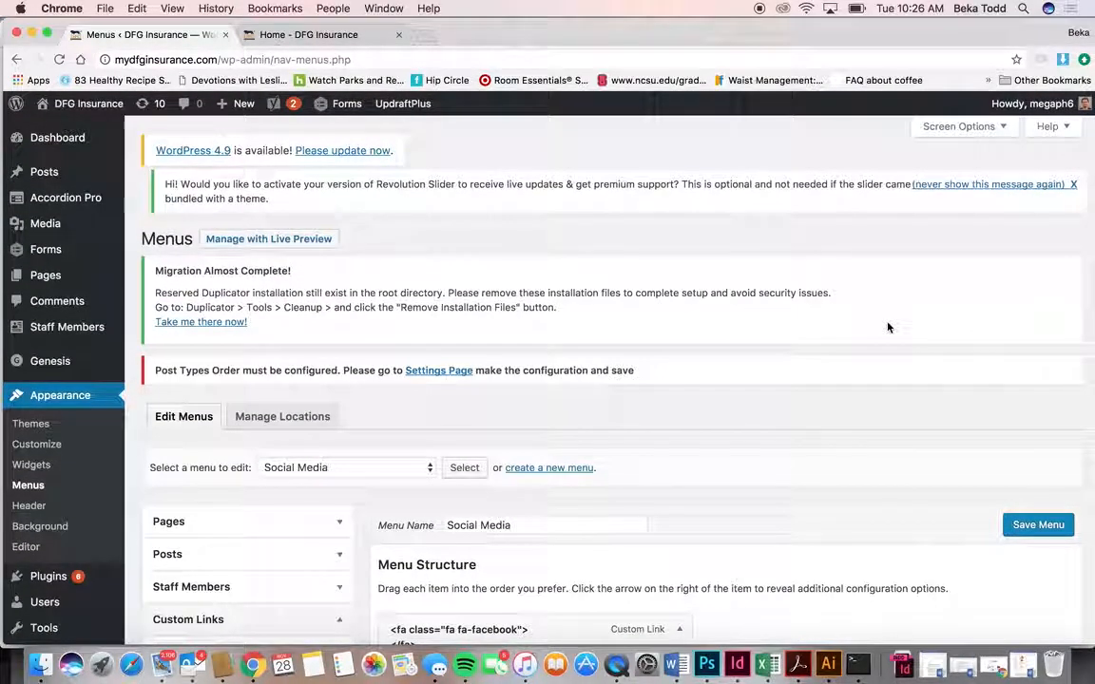
{"action": "left_click", "coordinate": [376, 467]}
{"action": "left_click", "coordinate": [375, 449]}
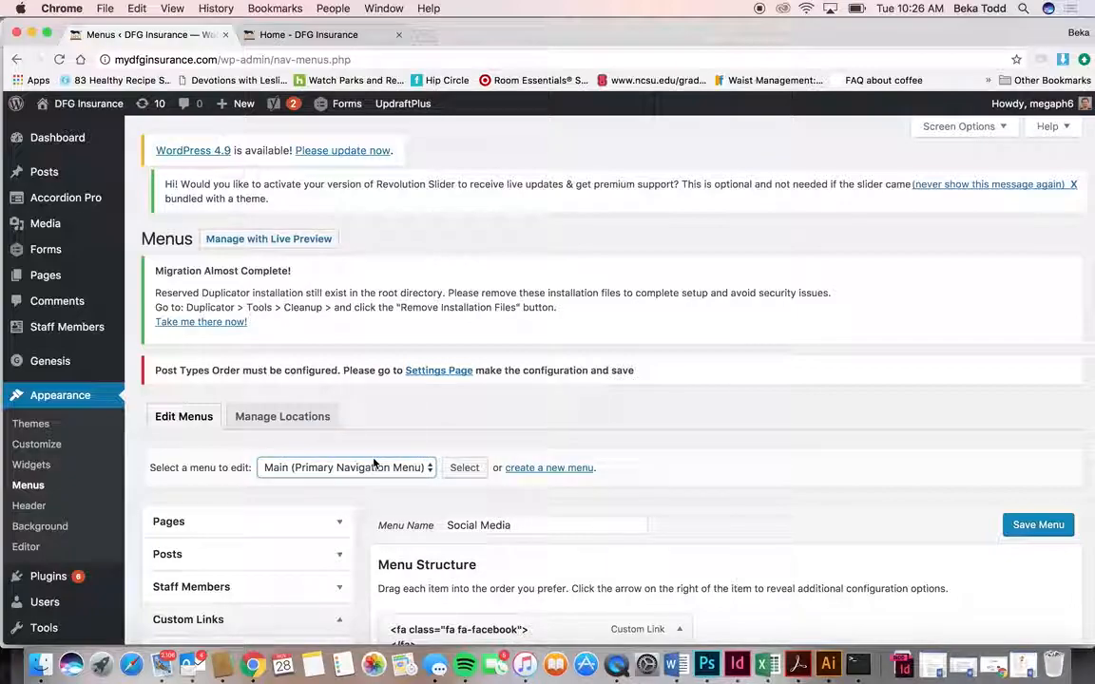
{"action": "left_click", "coordinate": [472, 468]}
{"action": "left_click", "coordinate": [652, 240]}
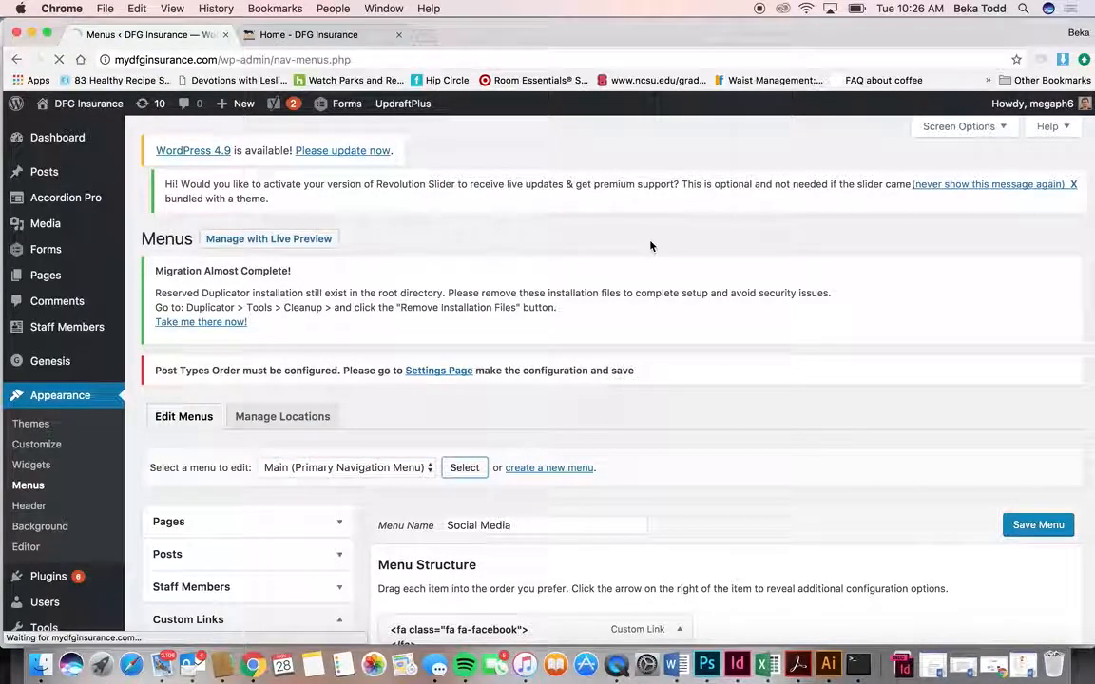
Examine the Main menu's items and sub items, including the settings of the Short-Term Insurance entry.
{"action": "scroll", "coordinate": [647, 508], "scroll_direction": "down", "scroll_amount": 7}
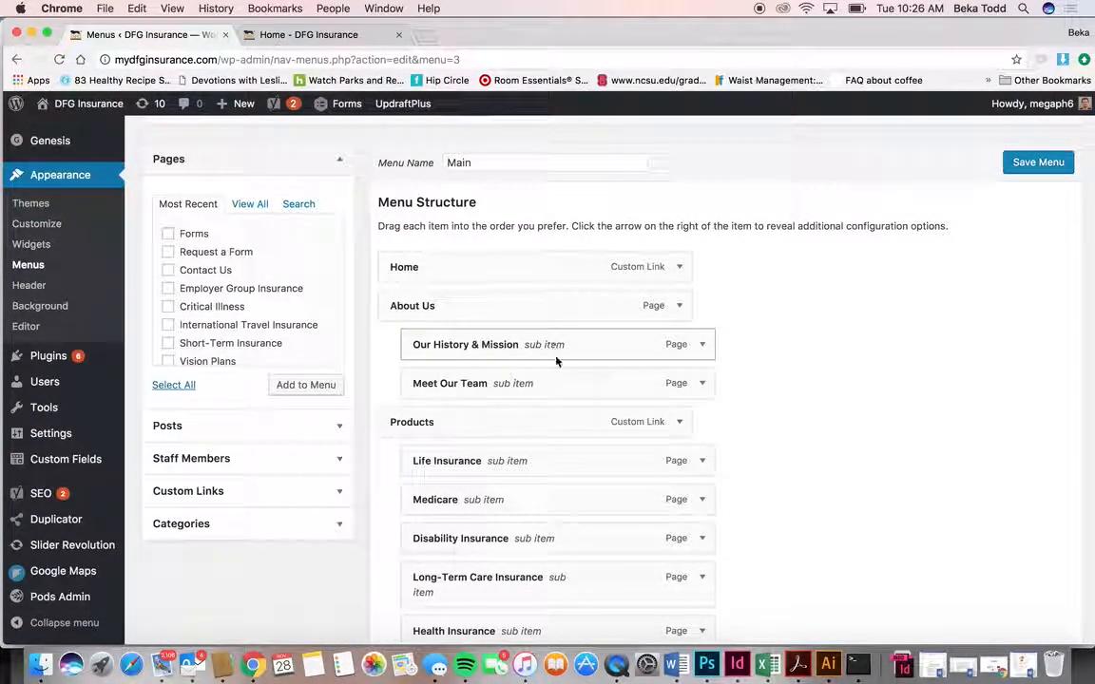
{"action": "scroll", "coordinate": [559, 413], "scroll_direction": "down", "scroll_amount": 10}
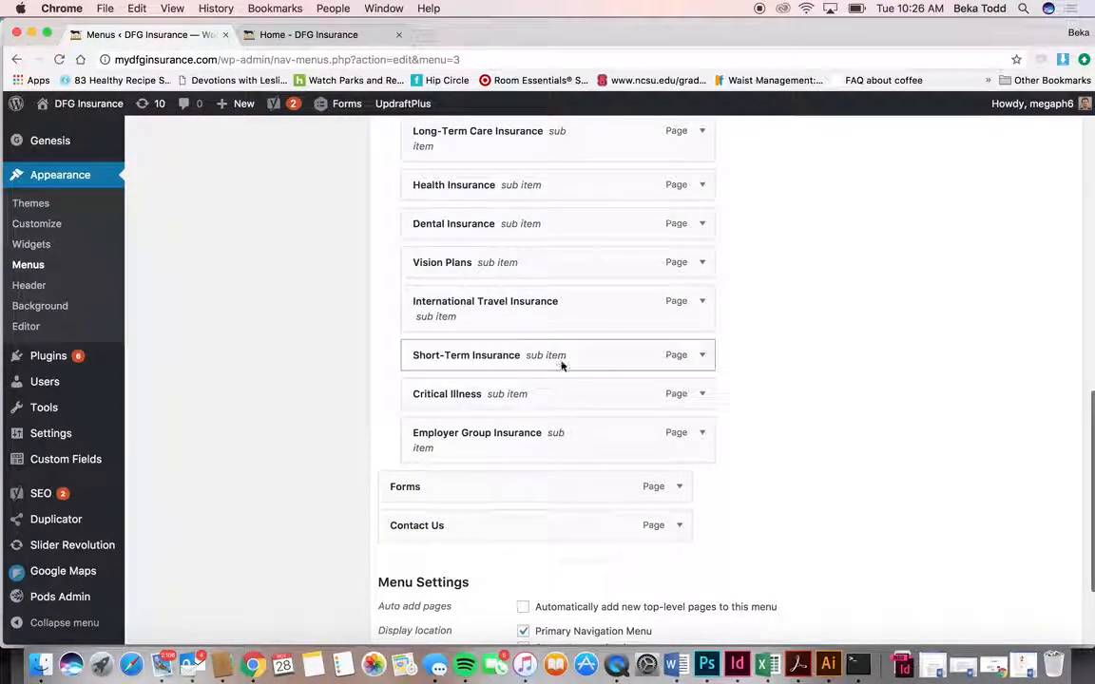
{"action": "left_click", "coordinate": [703, 355]}
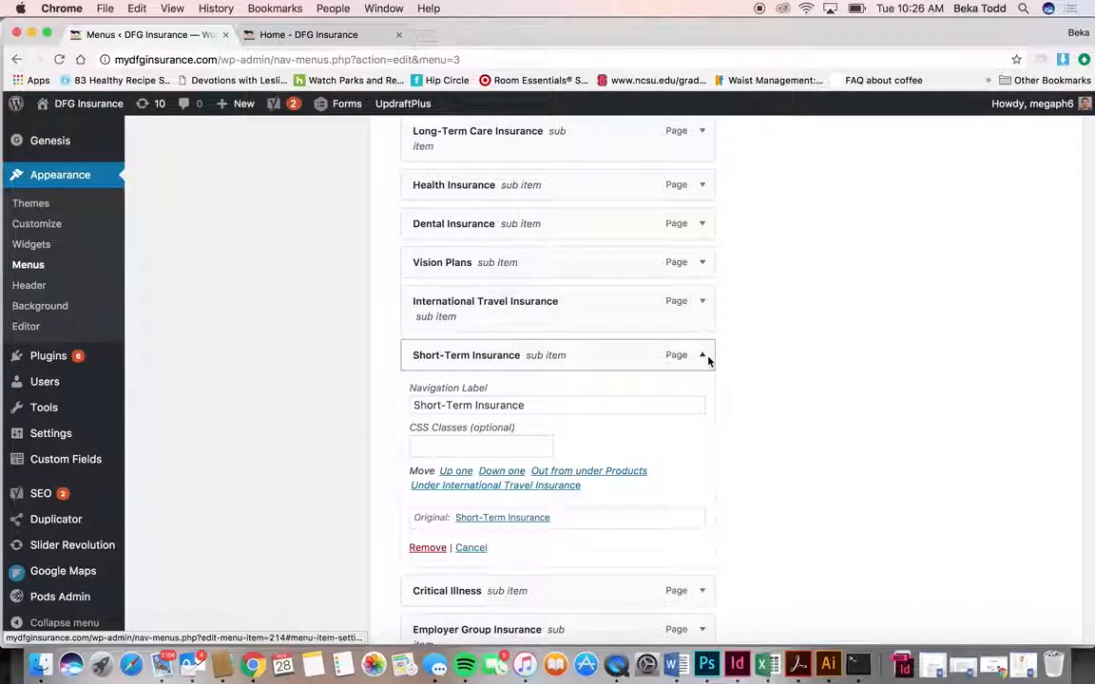
{"action": "left_click", "coordinate": [704, 355]}
{"action": "scroll", "coordinate": [645, 486], "scroll_direction": "down", "scroll_amount": 1}
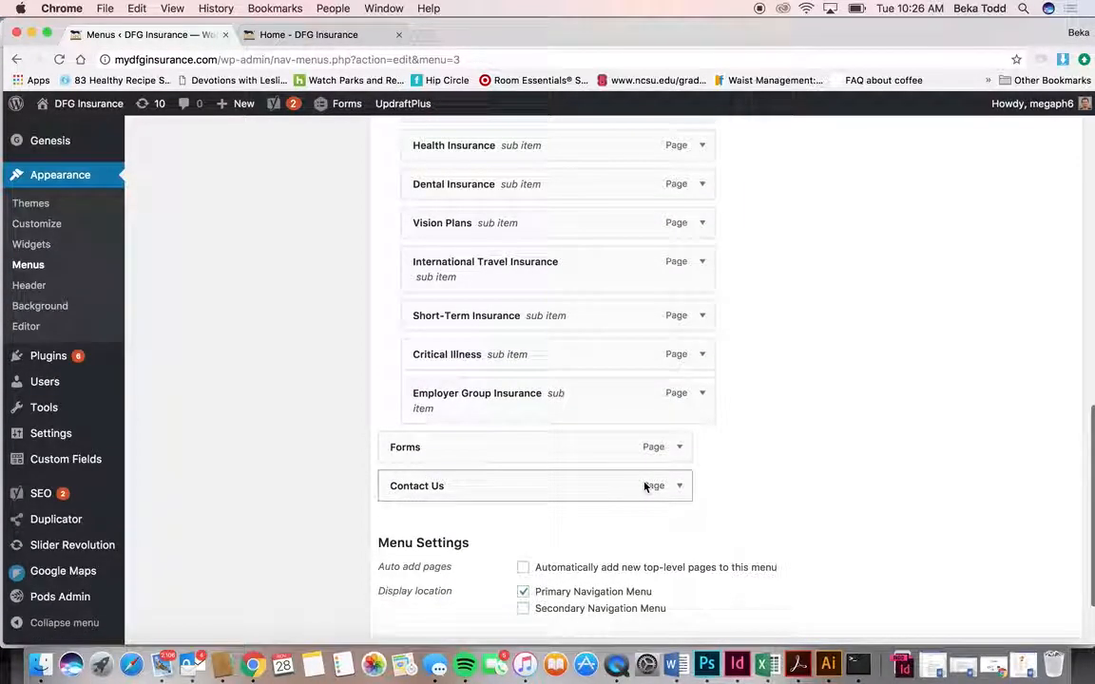
Examine the list of pages that can be added to the Main menu and compare it with the menu structure.
{"action": "scroll", "coordinate": [644, 486], "scroll_direction": "up", "scroll_amount": 10}
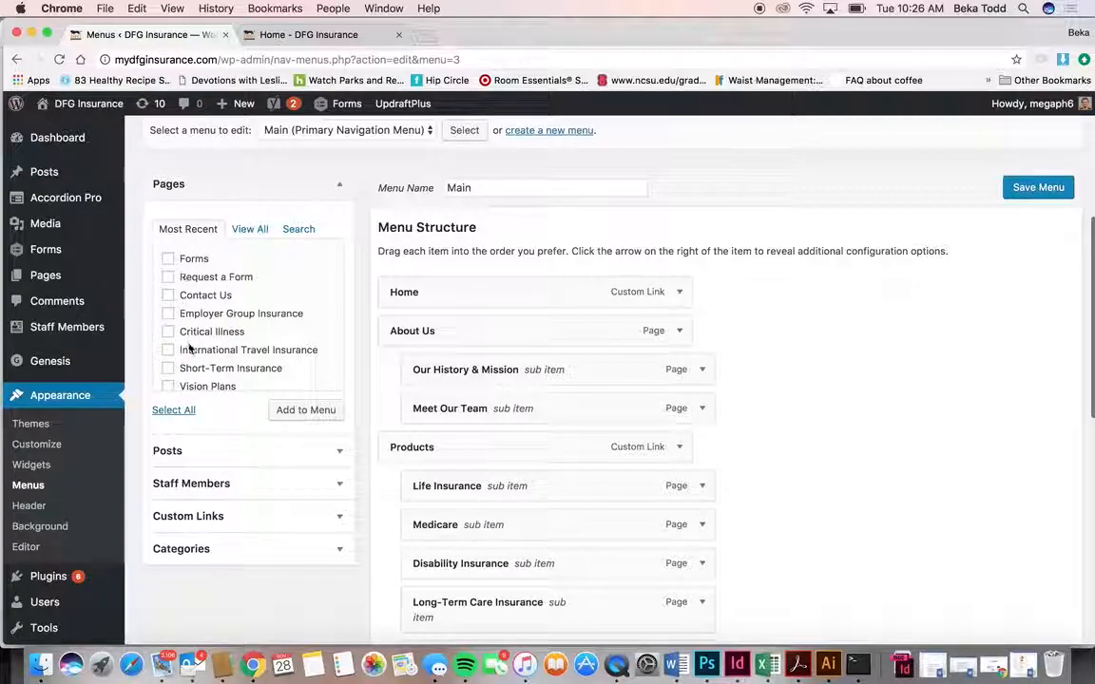
{"action": "left_click", "coordinate": [306, 409]}
{"action": "scroll", "coordinate": [452, 374], "scroll_direction": "down", "scroll_amount": 10}
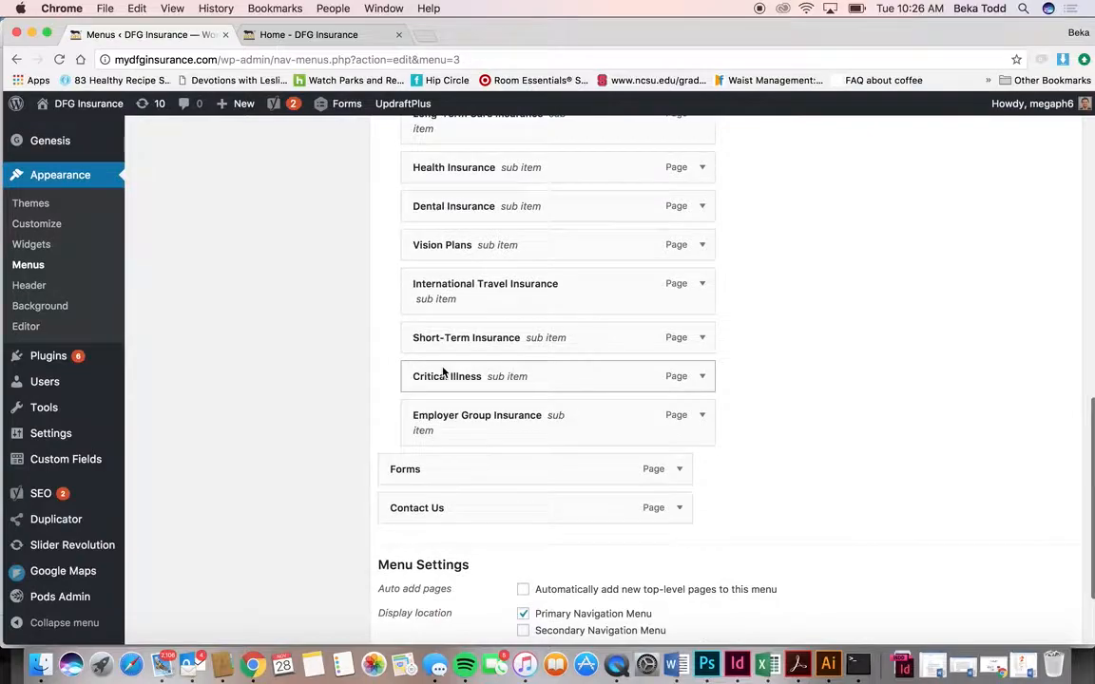
{"action": "scroll", "coordinate": [443, 371], "scroll_direction": "up", "scroll_amount": 6}
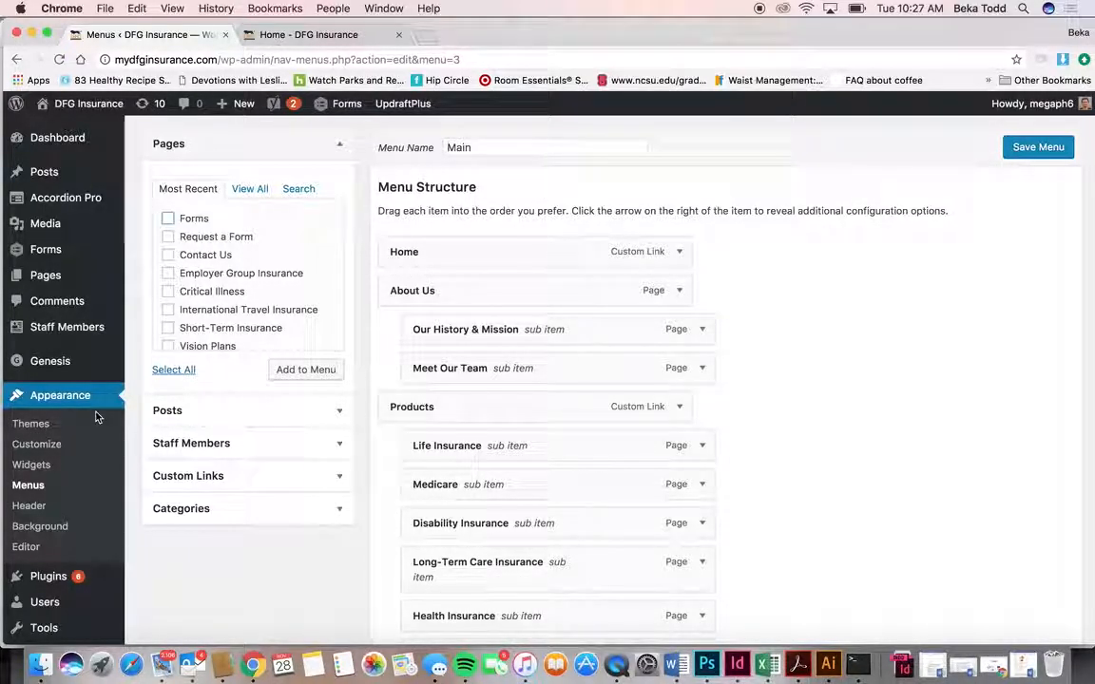
{"action": "scroll", "coordinate": [95, 417], "scroll_direction": "down", "scroll_amount": 4}
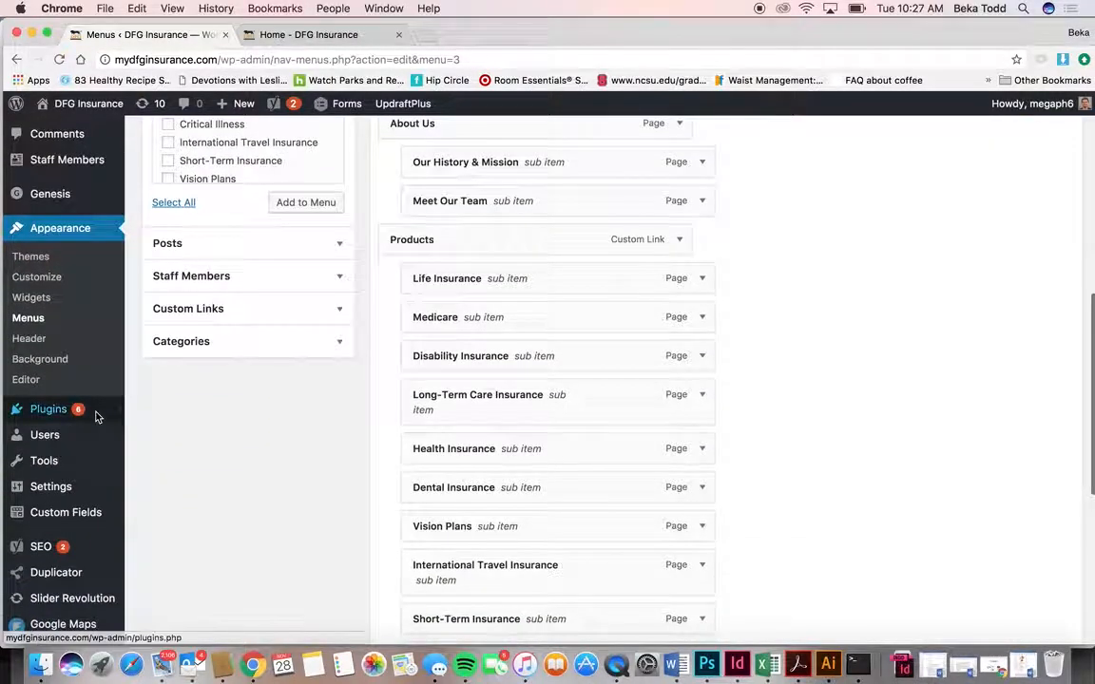
Open the list of all users, leaving the Menus page without saving.
{"action": "mouse_move", "coordinate": [65, 414]}
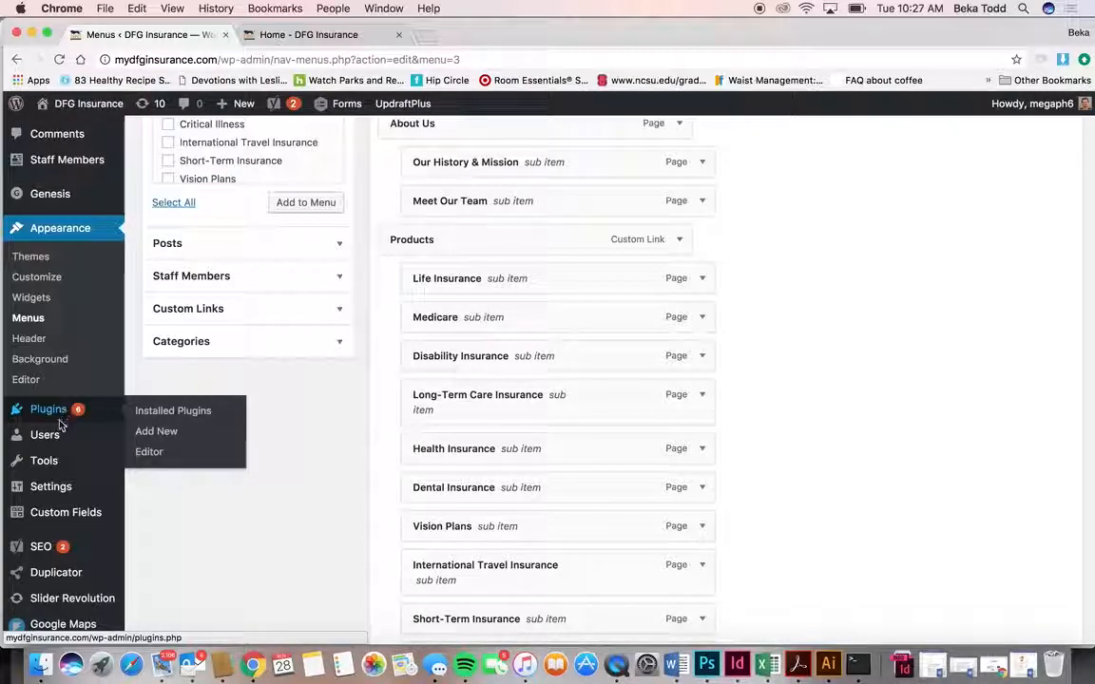
{"action": "mouse_move", "coordinate": [56, 439]}
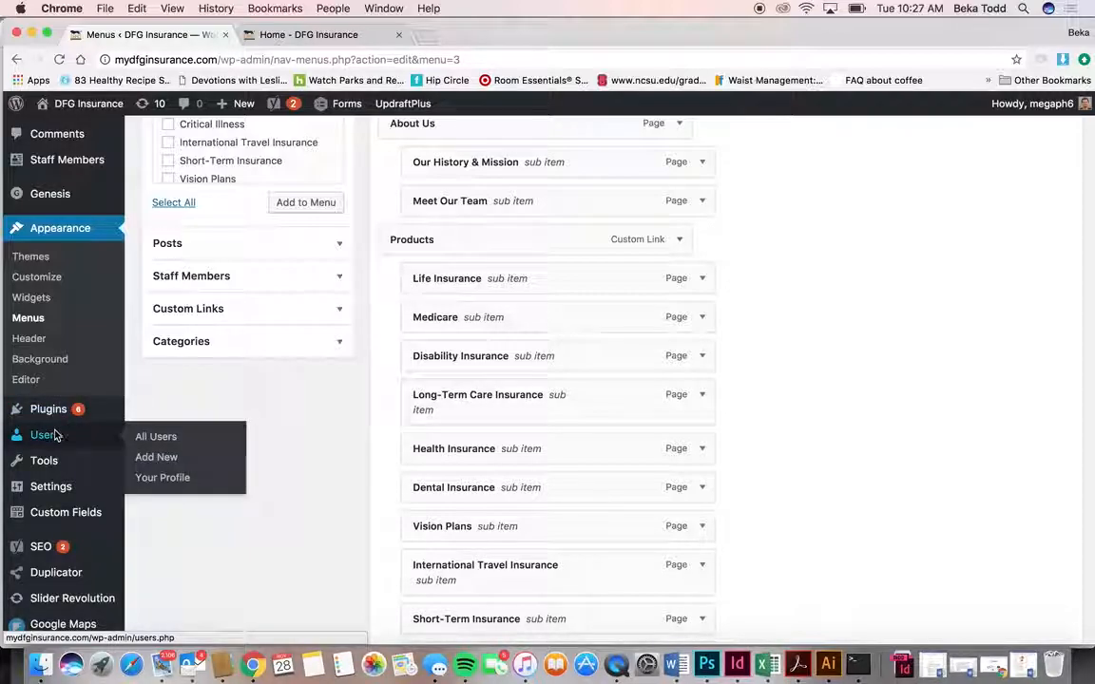
{"action": "left_click", "coordinate": [55, 440]}
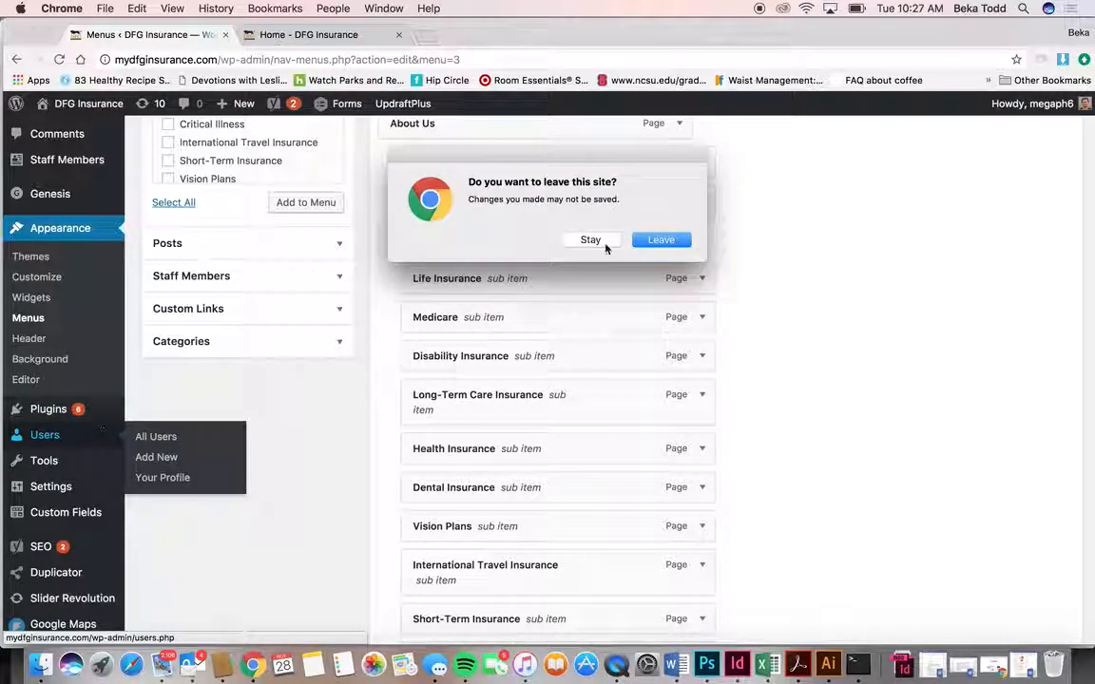
{"action": "left_click", "coordinate": [676, 238]}
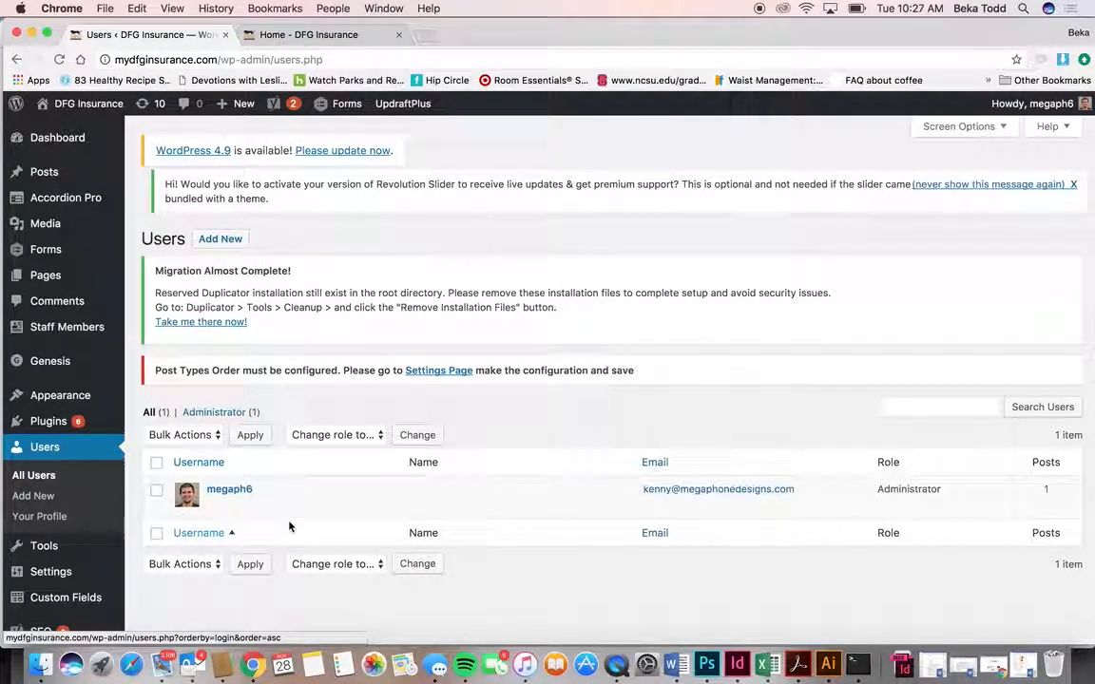
Open the administrator's profile and examine its name, contact info, profile picture and account management settings.
{"action": "left_click", "coordinate": [242, 492]}
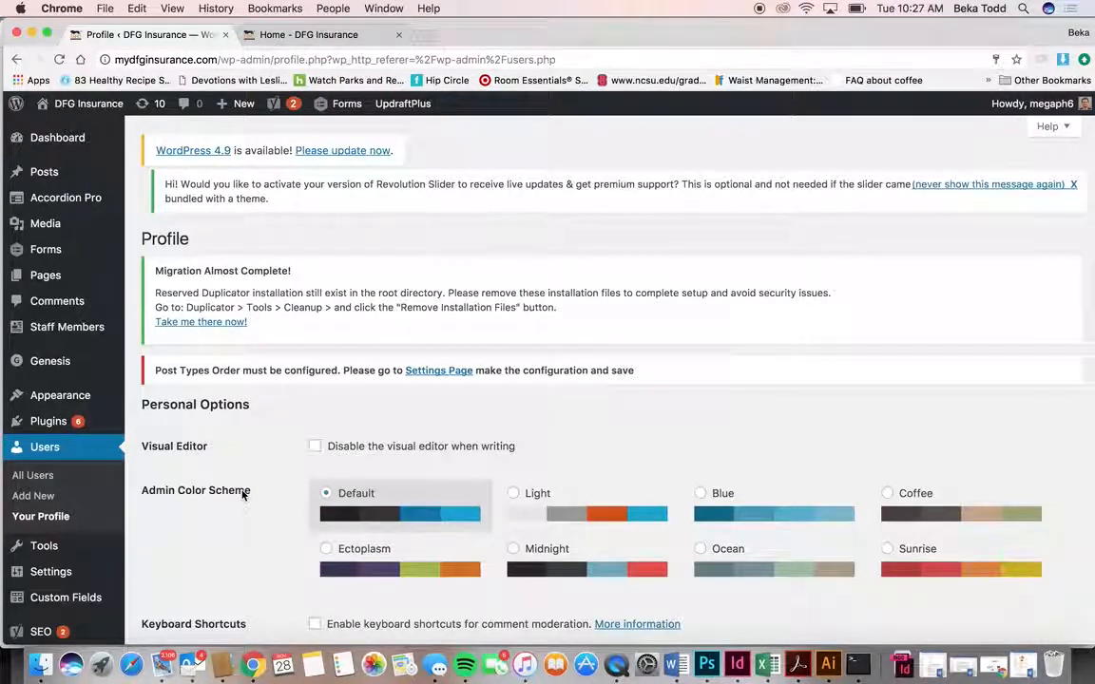
{"action": "scroll", "coordinate": [241, 492], "scroll_direction": "down", "scroll_amount": 5}
{"action": "scroll", "coordinate": [242, 495], "scroll_direction": "down", "scroll_amount": 1}
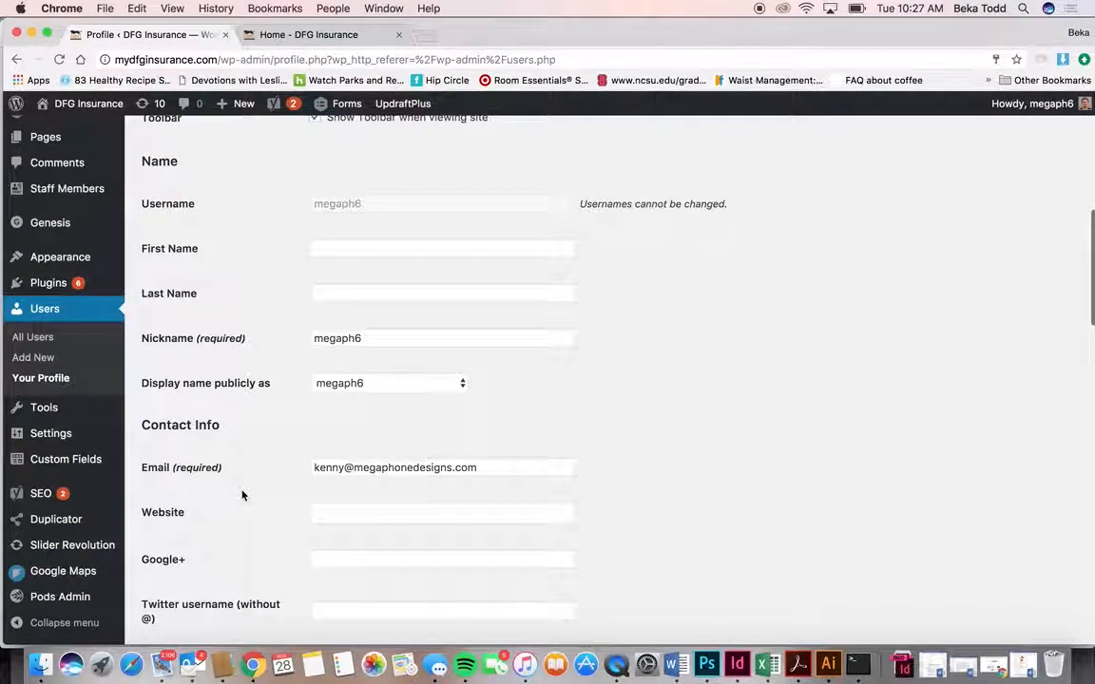
{"action": "scroll", "coordinate": [242, 495], "scroll_direction": "down", "scroll_amount": 12}
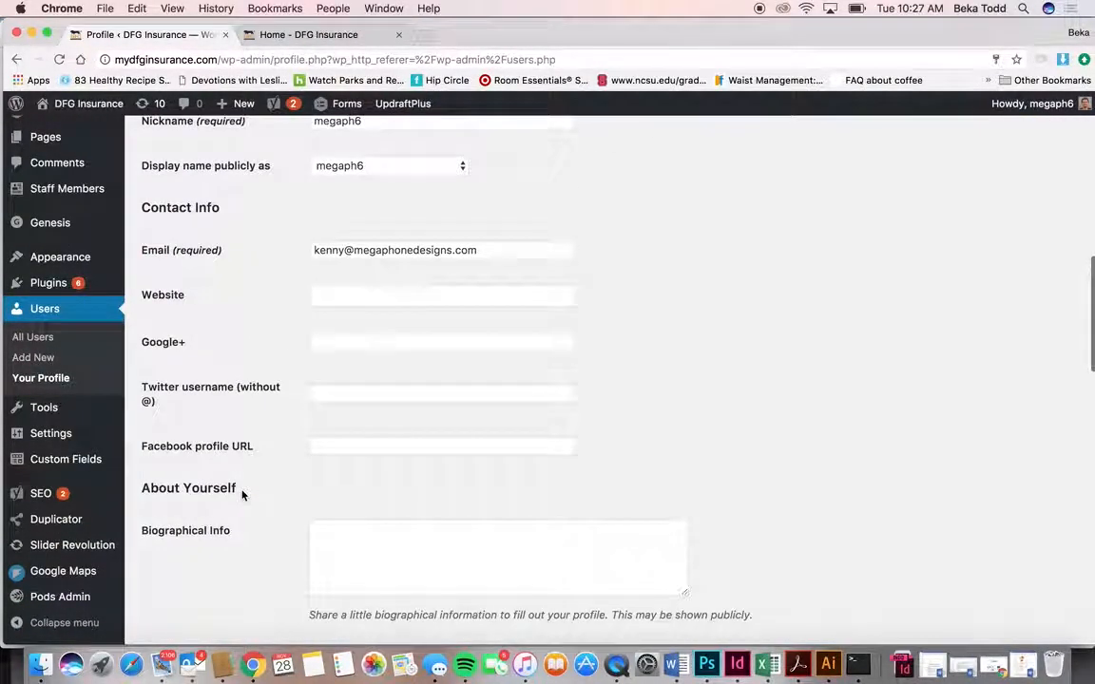
{"action": "scroll", "coordinate": [242, 495], "scroll_direction": "down", "scroll_amount": 3}
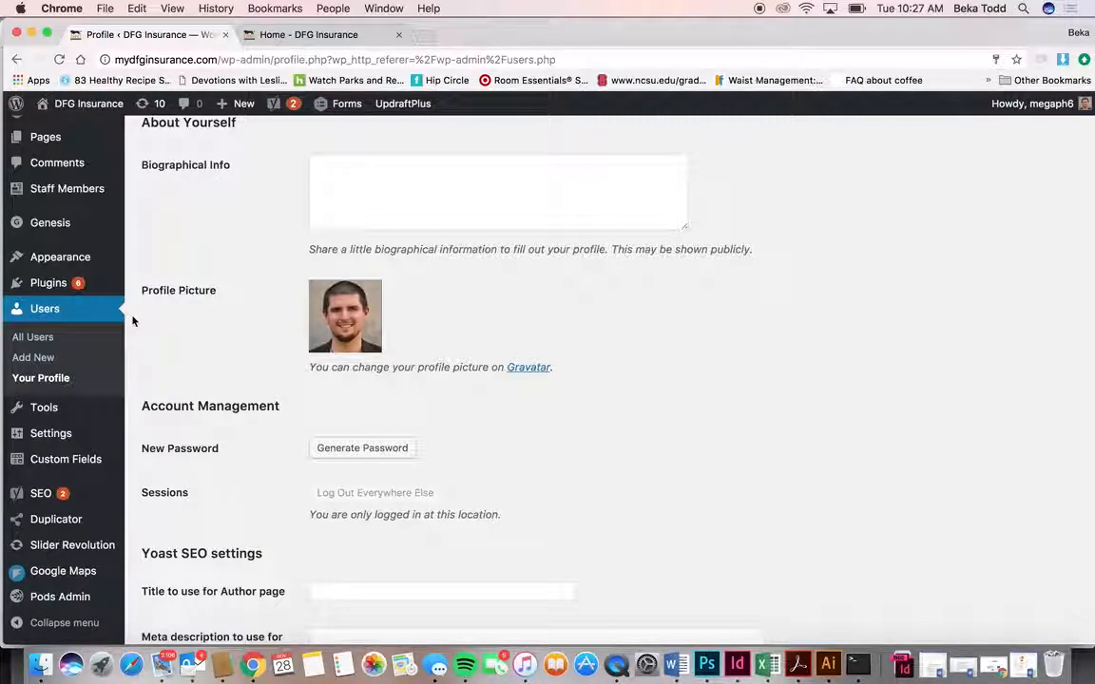
Open the Custom Fields list of field groups.
{"action": "mouse_move", "coordinate": [57, 403]}
{"action": "mouse_move", "coordinate": [68, 451]}
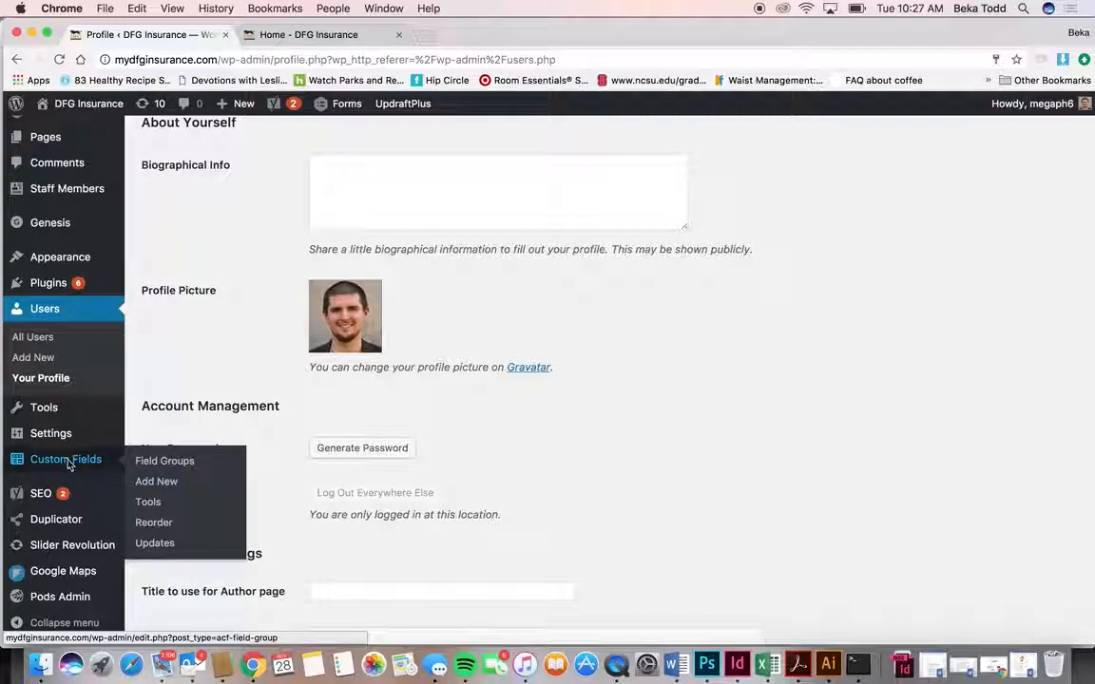
{"action": "left_click", "coordinate": [69, 462]}
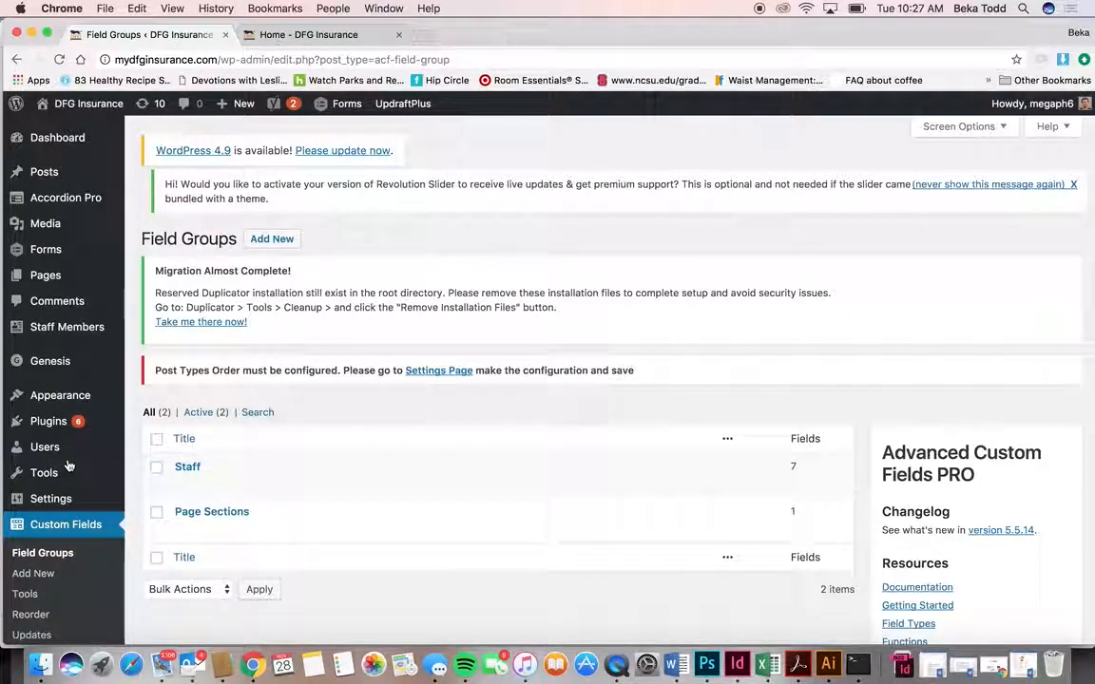
Open the Slider Revolution overview of the site's sliders.
{"action": "scroll", "coordinate": [67, 464], "scroll_direction": "down", "scroll_amount": 3}
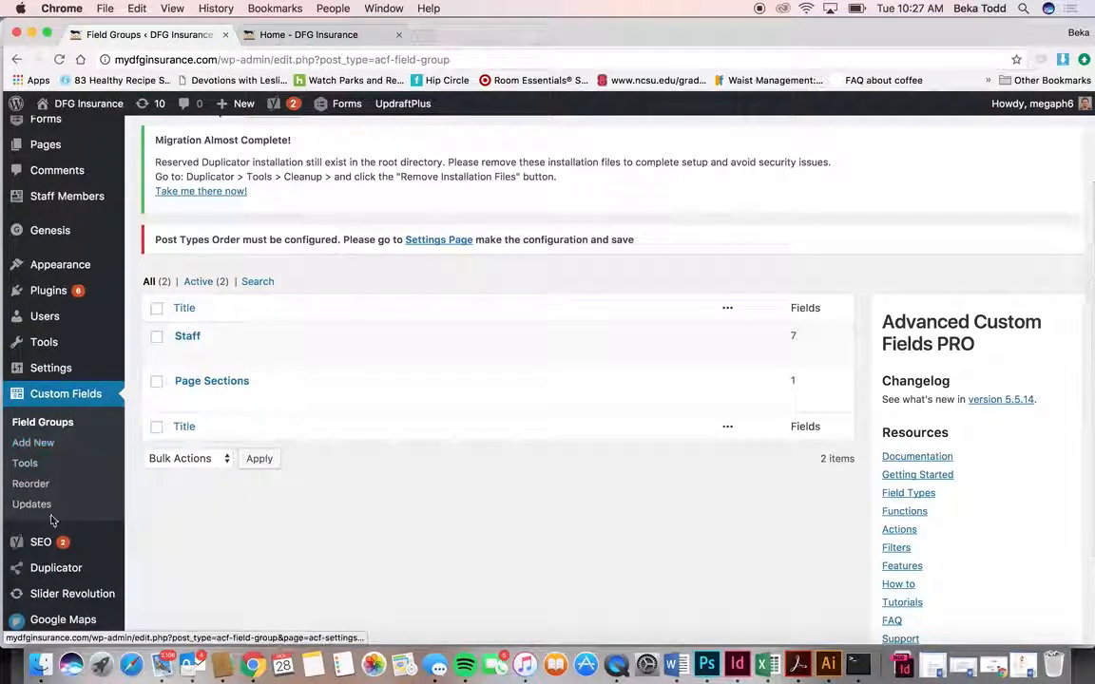
{"action": "scroll", "coordinate": [49, 530], "scroll_direction": "down", "scroll_amount": 2}
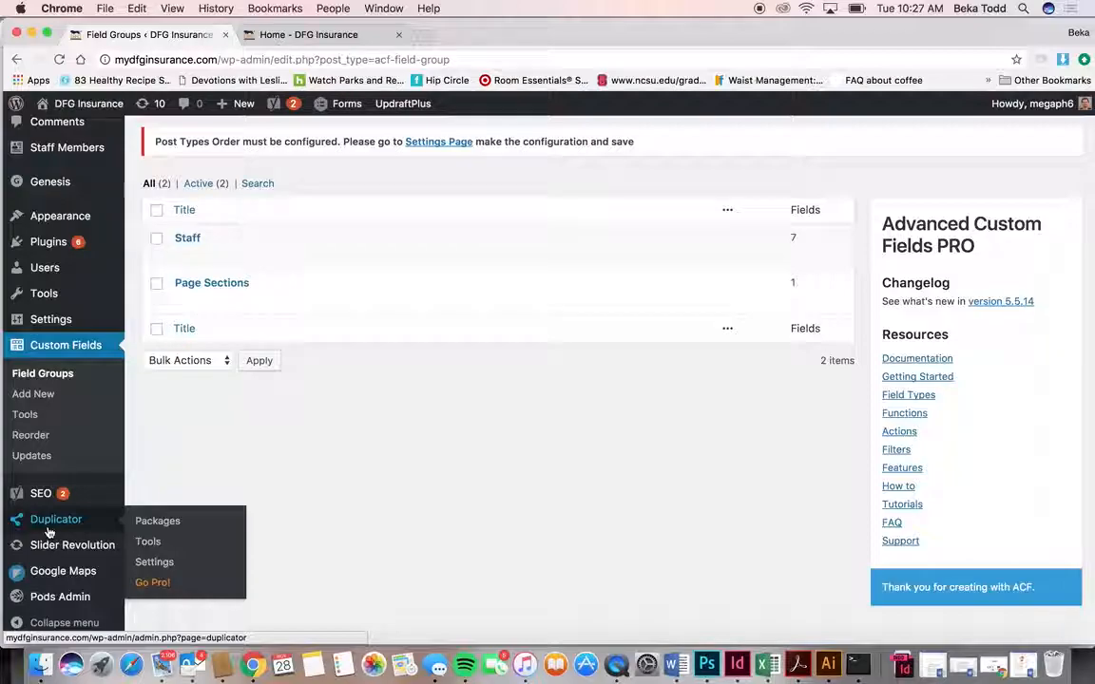
{"action": "left_click", "coordinate": [57, 549]}
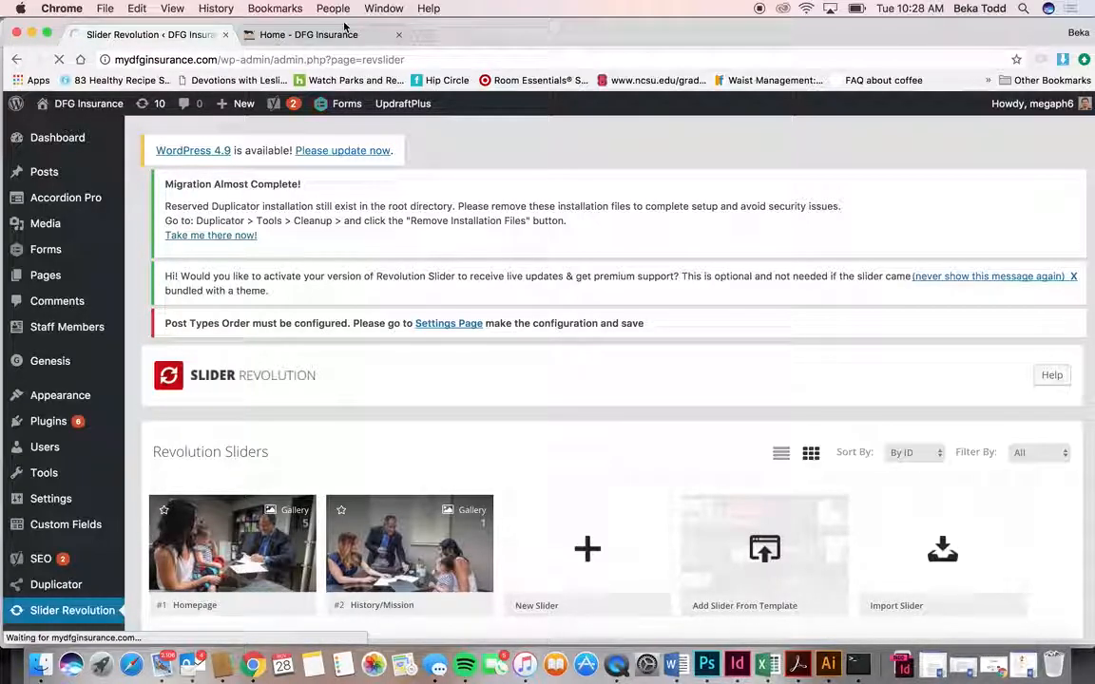
Switch to the live site, open the Our History & Mission page and examine its header image and content.
{"action": "key", "text": "ctrl+Tab"}
{"action": "scroll", "coordinate": [425, 360], "scroll_direction": "up", "scroll_amount": 20}
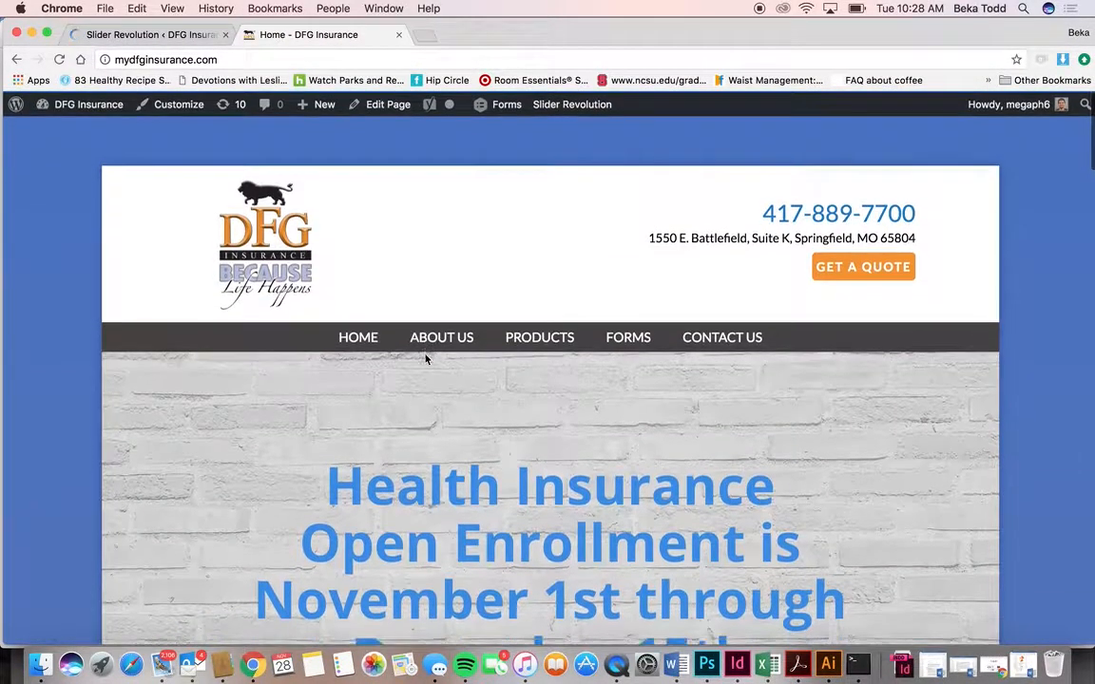
{"action": "mouse_move", "coordinate": [464, 335]}
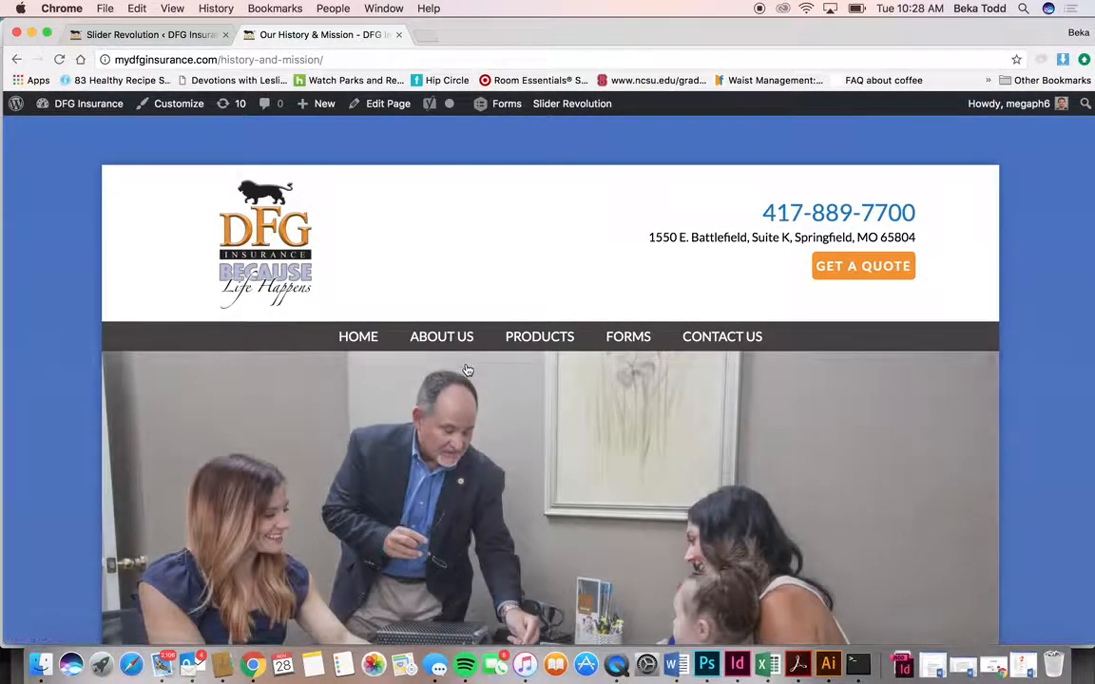
{"action": "scroll", "coordinate": [467, 370], "scroll_direction": "down", "scroll_amount": 10}
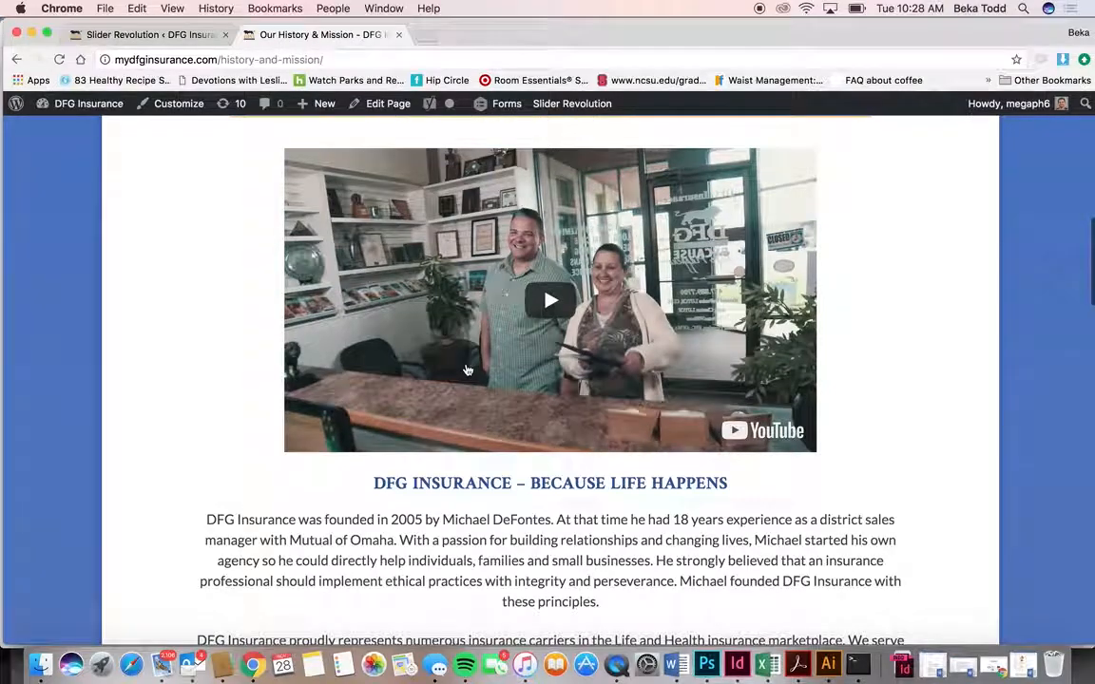
{"action": "scroll", "coordinate": [466, 369], "scroll_direction": "down", "scroll_amount": 15}
{"action": "scroll", "coordinate": [467, 370], "scroll_direction": "down", "scroll_amount": 5}
{"action": "scroll", "coordinate": [466, 370], "scroll_direction": "up", "scroll_amount": 20}
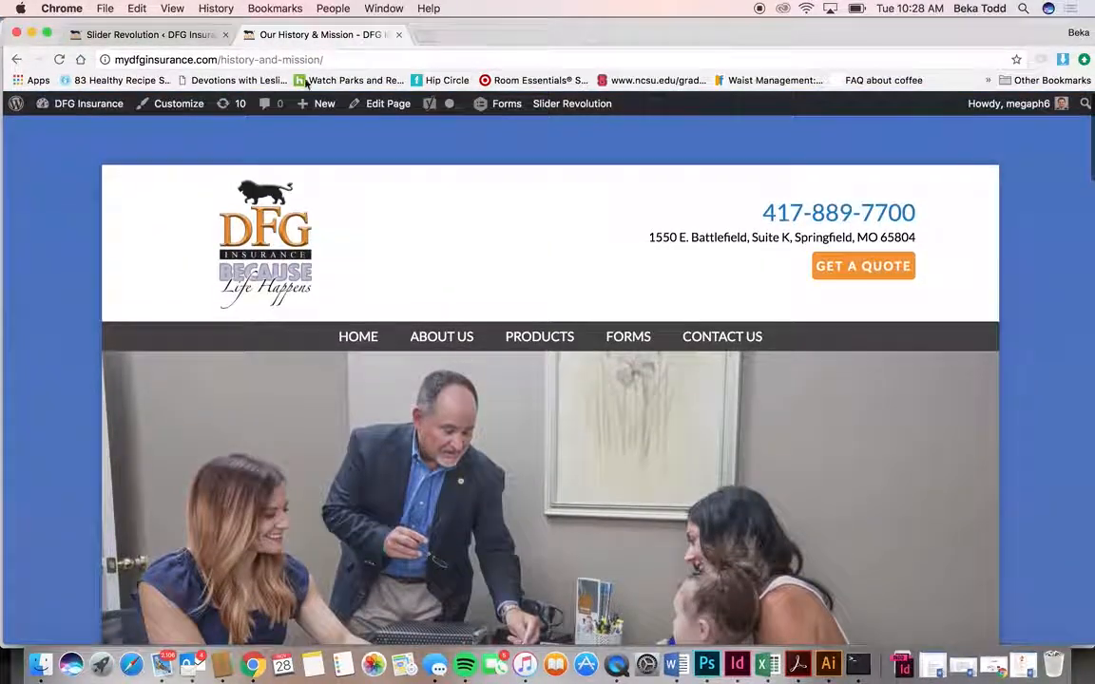
Return to Slider Revolution and examine the first Homepage slide's layers and background source settings in the slide editor.
{"action": "left_click", "coordinate": [211, 35]}
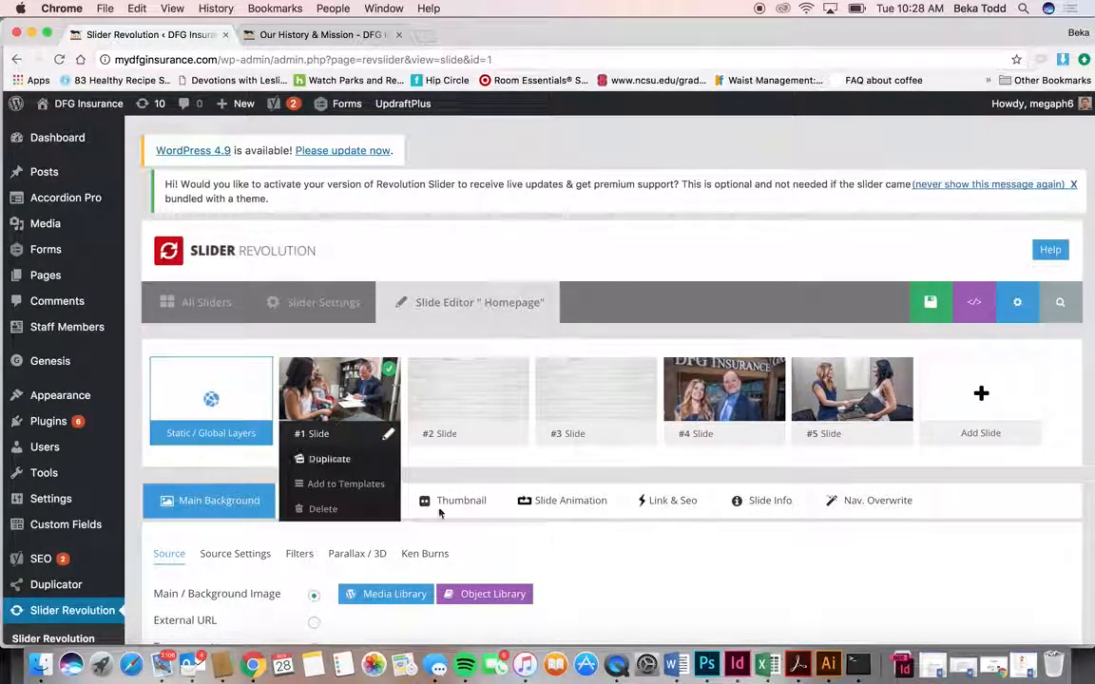
{"action": "scroll", "coordinate": [478, 532], "scroll_direction": "down", "scroll_amount": 10}
{"action": "scroll", "coordinate": [478, 532], "scroll_direction": "down", "scroll_amount": 4}
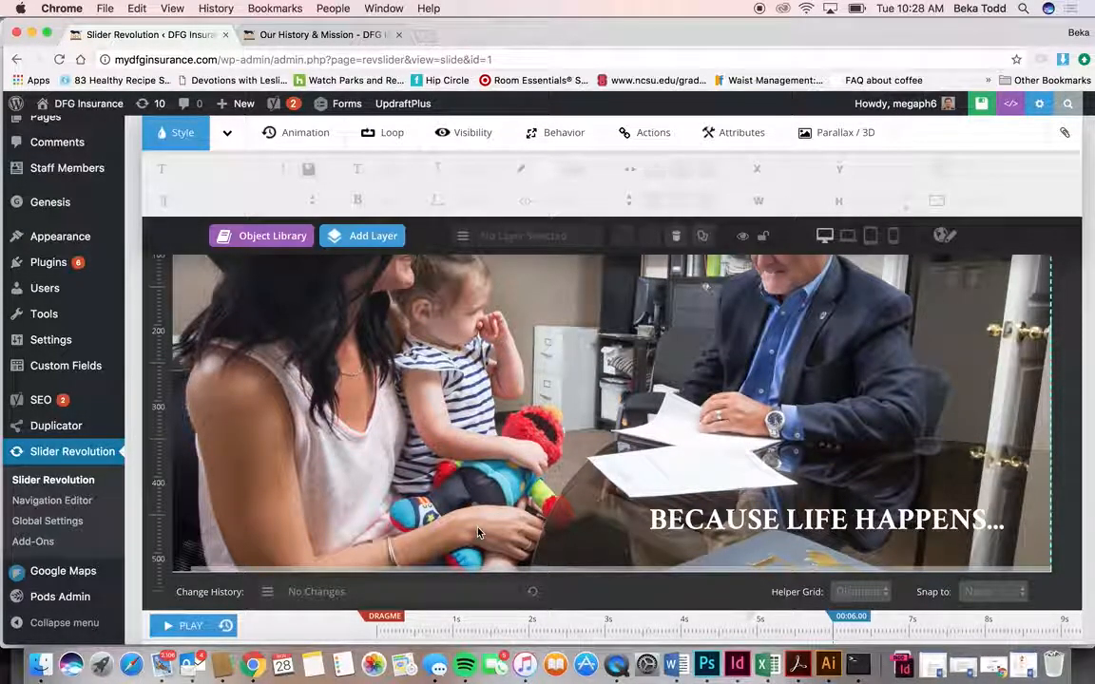
{"action": "scroll", "coordinate": [509, 437], "scroll_direction": "up", "scroll_amount": 5}
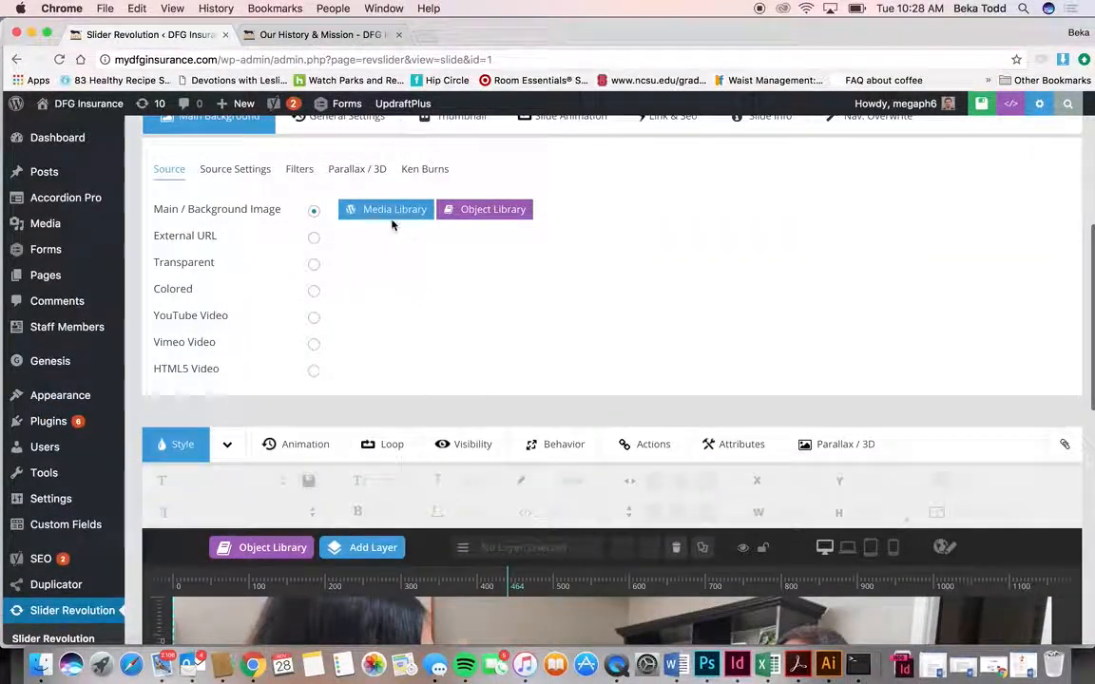
Examine the Media Library and upload options for the slide's background image, and close the image selector without choosing one.
{"action": "left_click", "coordinate": [390, 213]}
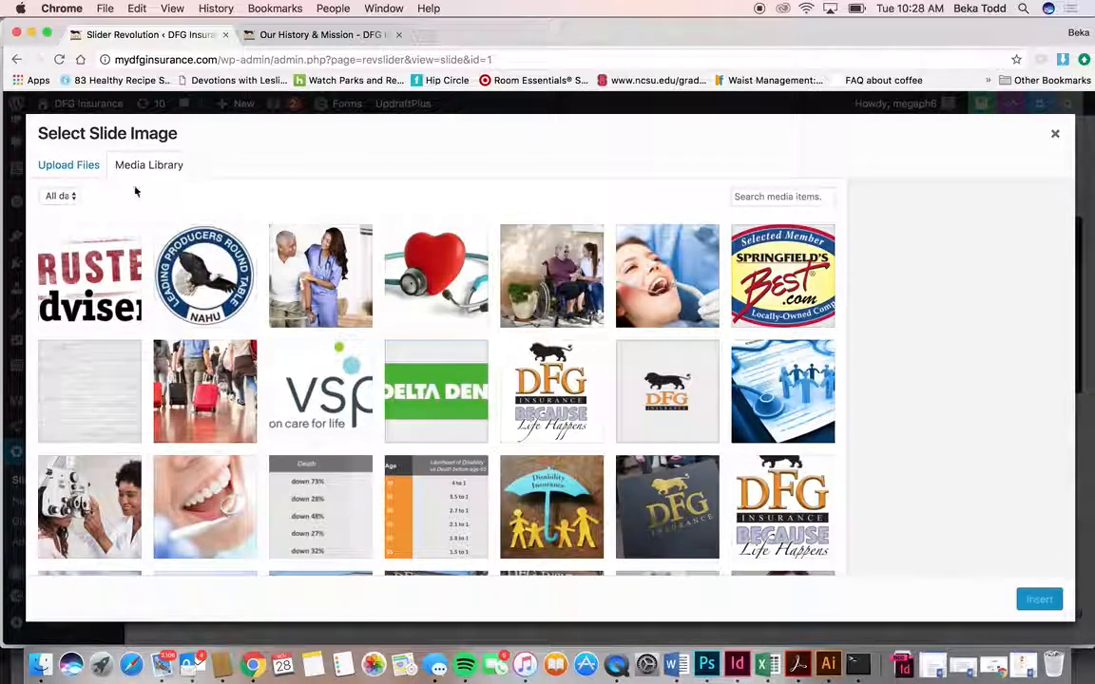
{"action": "left_click", "coordinate": [69, 164]}
{"action": "left_click", "coordinate": [148, 164]}
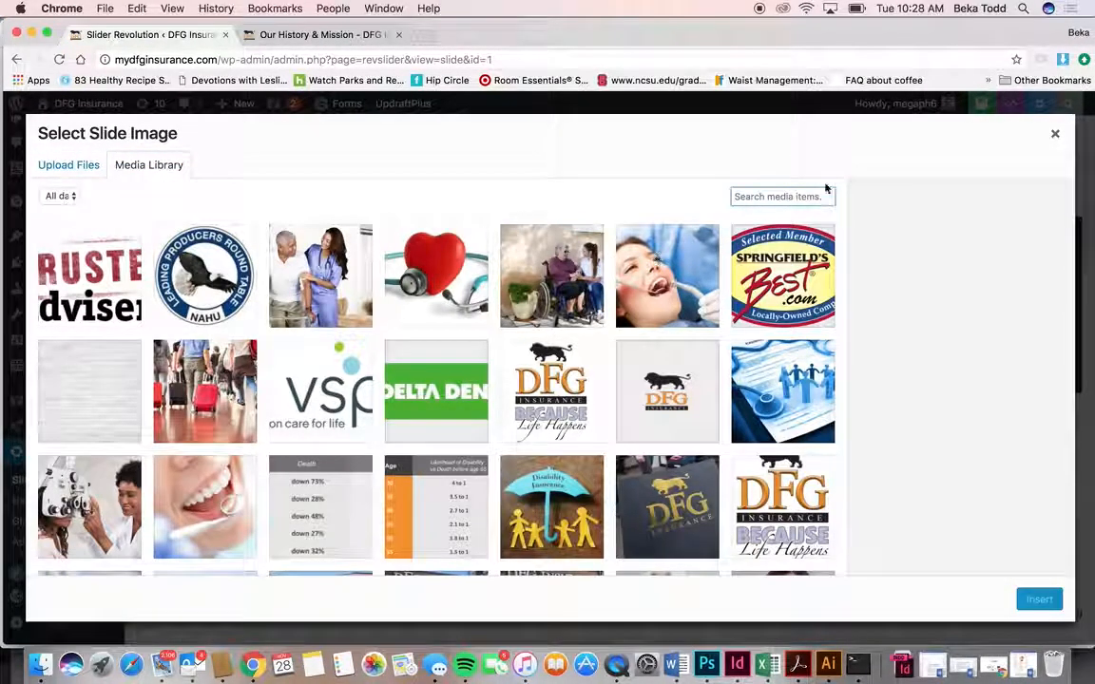
{"action": "left_click", "coordinate": [1056, 136]}
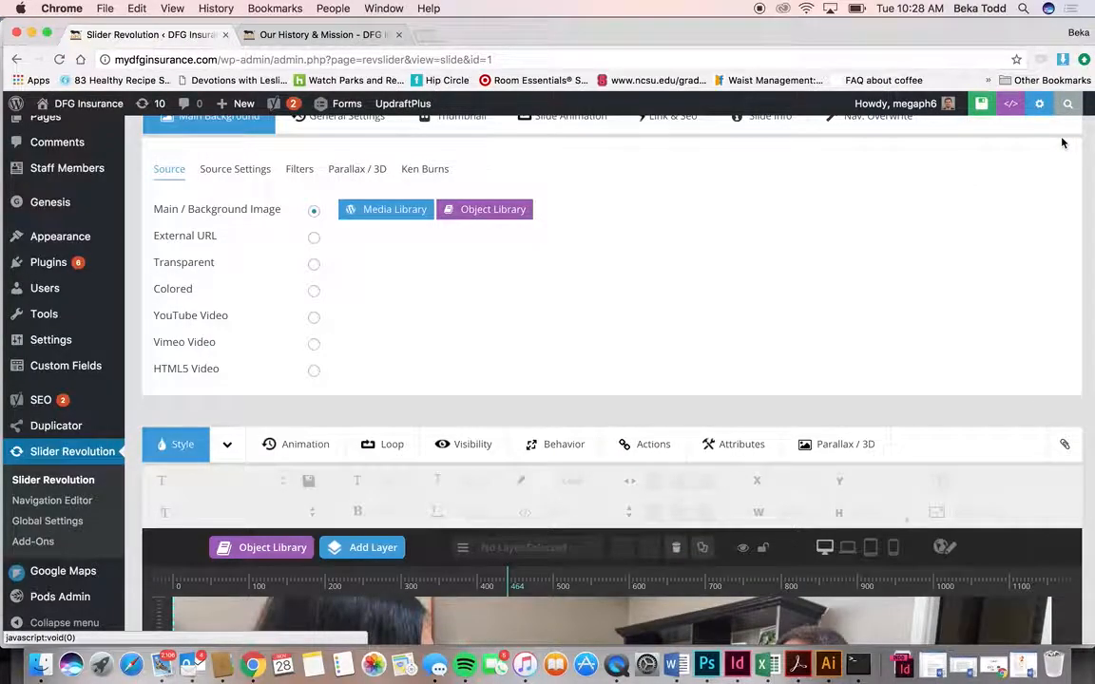
Examine the content and style settings of the "Because Life Happens..." text layer on slide #1, leaving it unchanged.
{"action": "scroll", "coordinate": [655, 340], "scroll_direction": "down", "scroll_amount": 5}
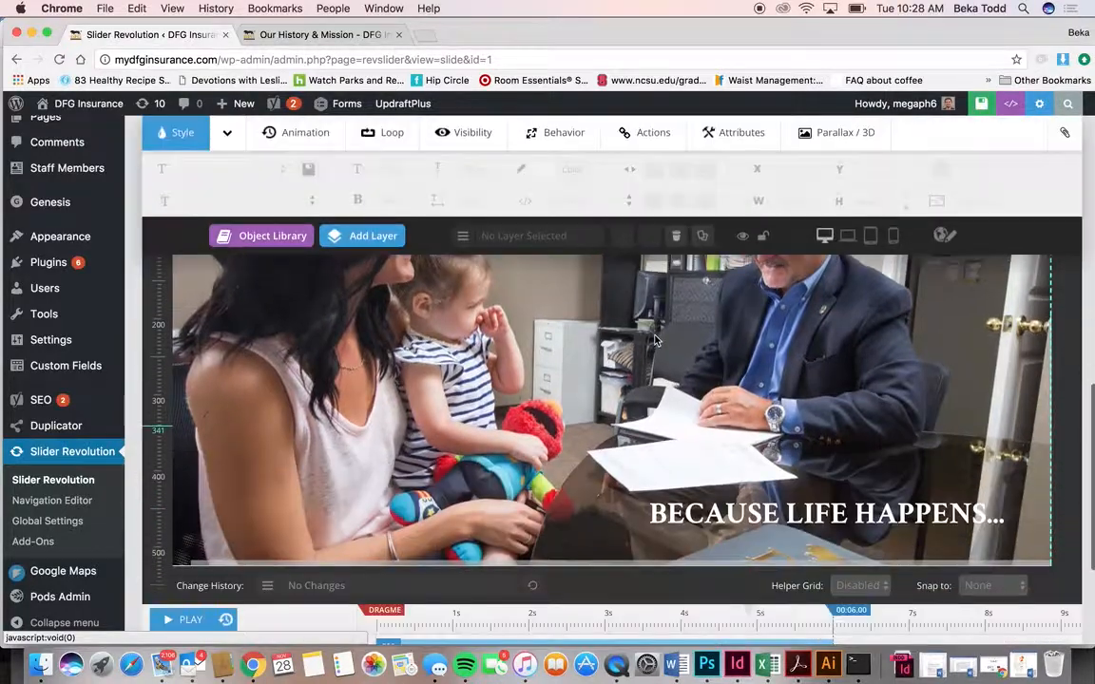
{"action": "left_click", "coordinate": [779, 513]}
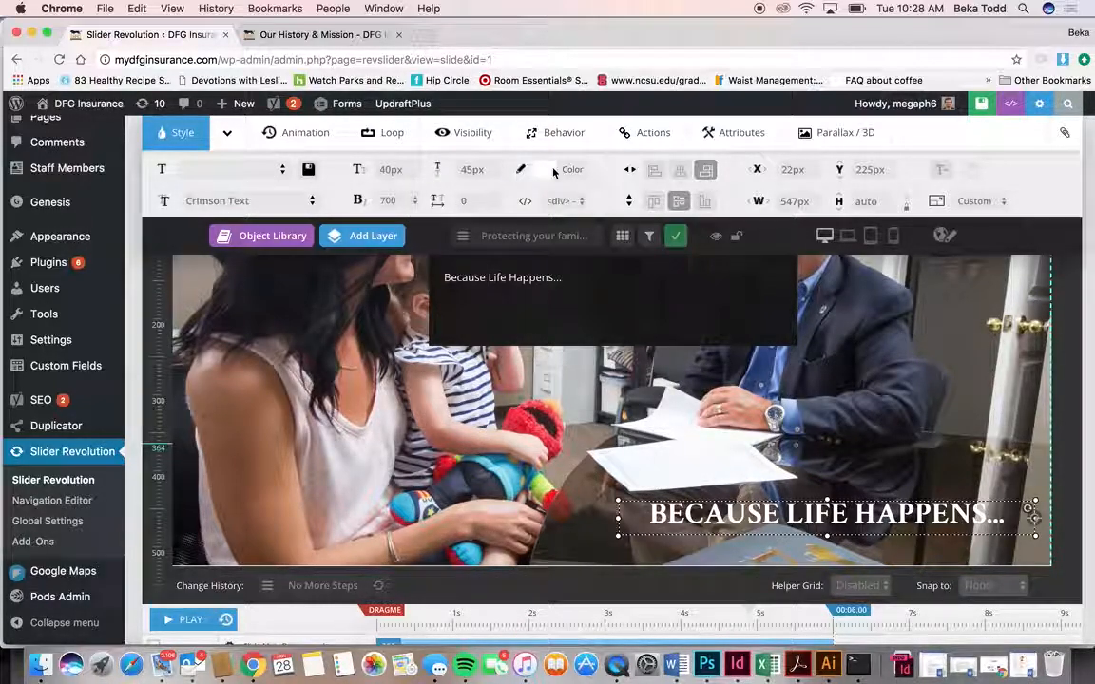
{"action": "left_click", "coordinate": [717, 487]}
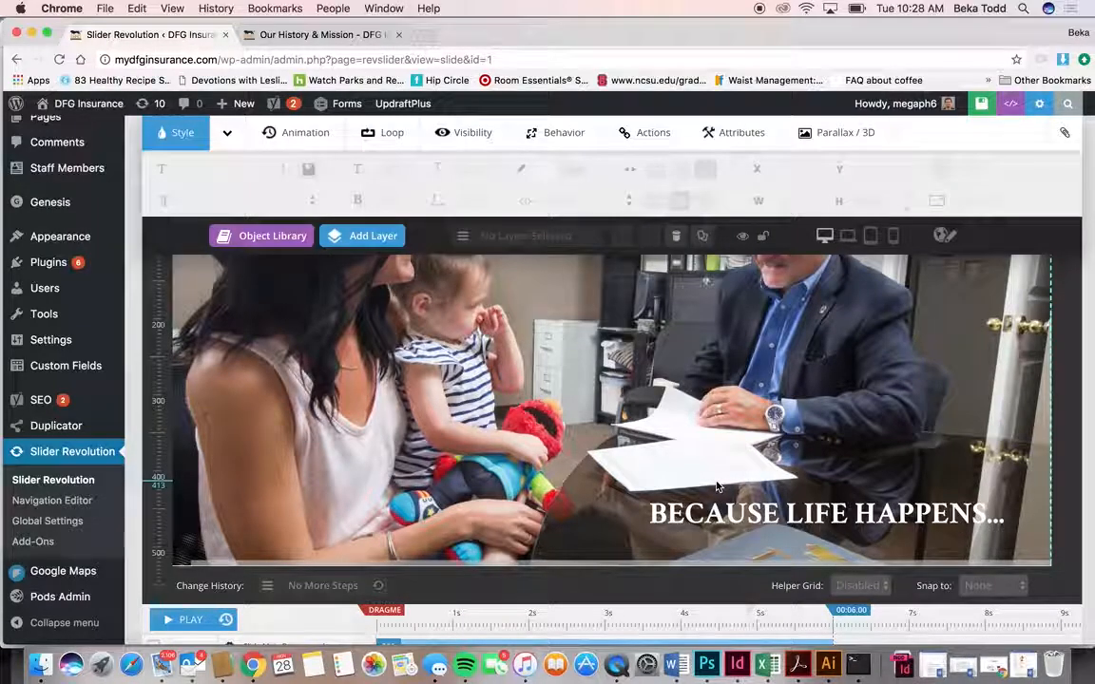
Preview slide #1 in the notebook and mobile layouts to check its image crop and caption placement.
{"action": "scroll", "coordinate": [717, 487], "scroll_direction": "up", "scroll_amount": 1}
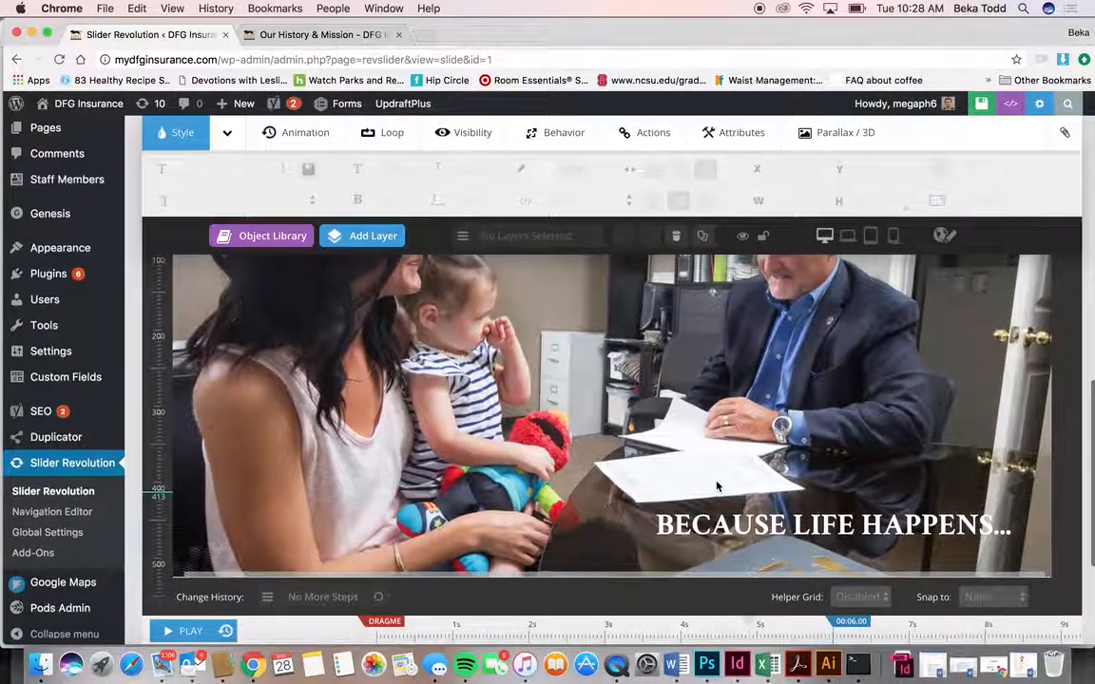
{"action": "scroll", "coordinate": [718, 487], "scroll_direction": "up", "scroll_amount": 3}
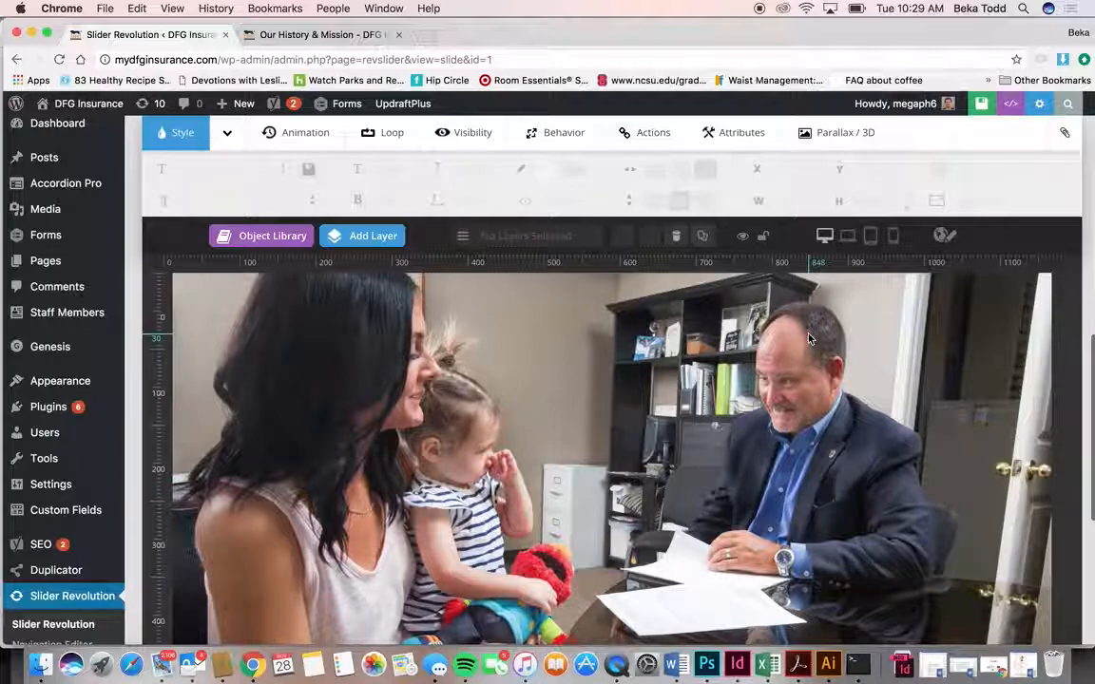
{"action": "left_click", "coordinate": [847, 234]}
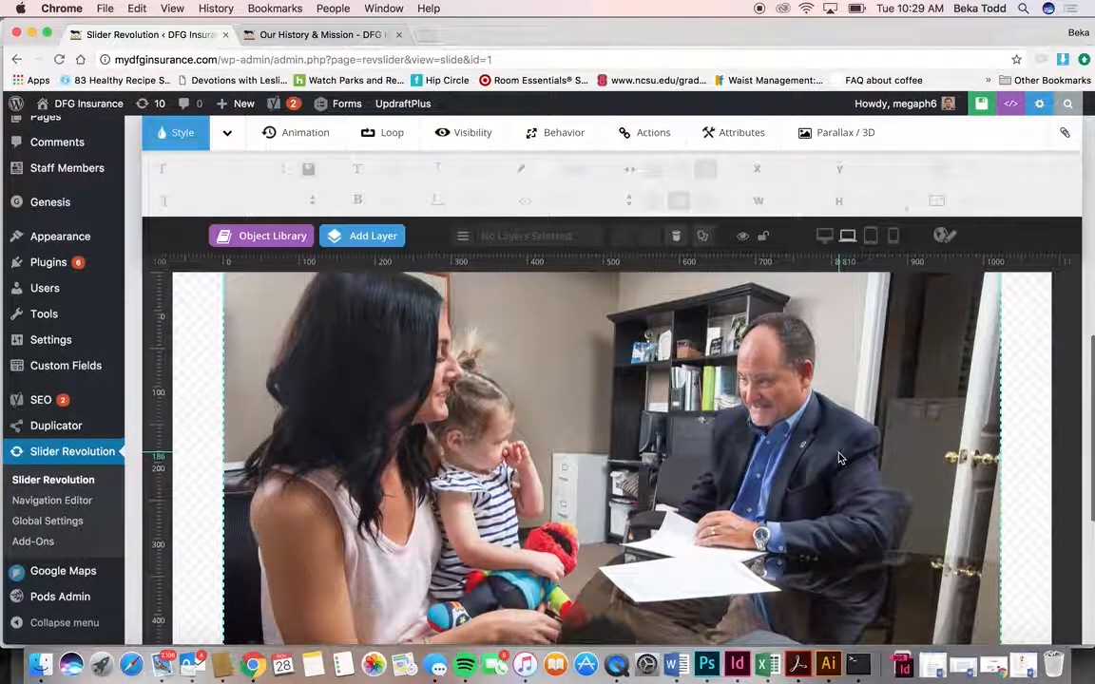
{"action": "scroll", "coordinate": [839, 459], "scroll_direction": "down", "scroll_amount": 1}
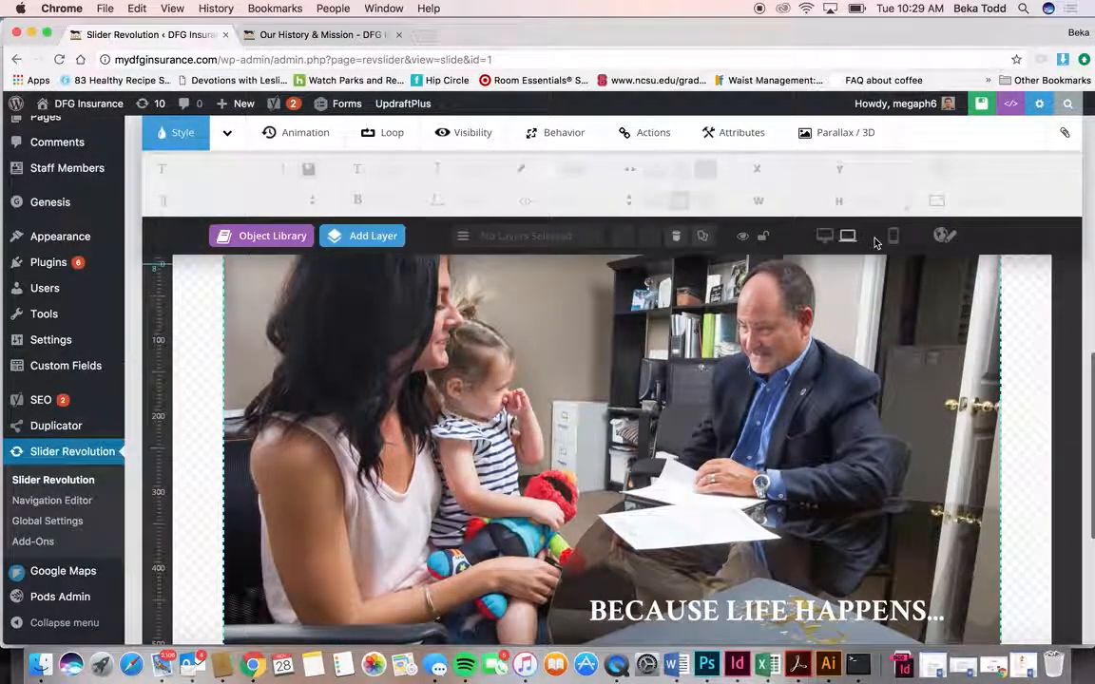
{"action": "left_click", "coordinate": [892, 235]}
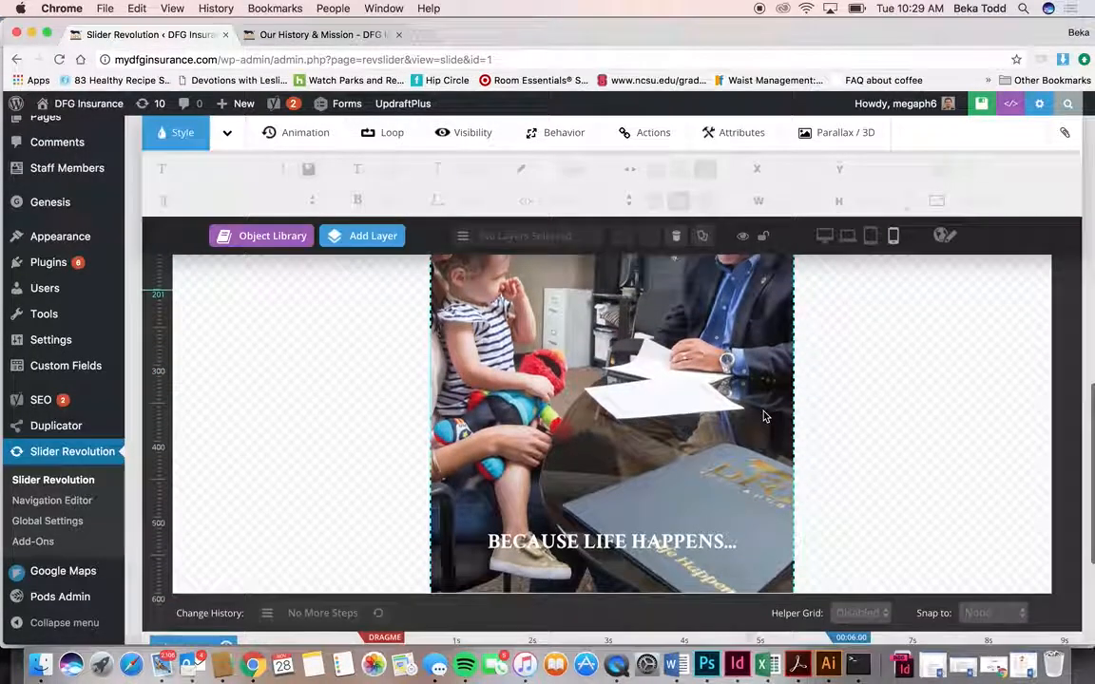
Open slide #2 of the Homepage slider and examine its Health Insurance Open Enrollment text over the brick background.
{"action": "scroll", "coordinate": [763, 416], "scroll_direction": "up", "scroll_amount": 5}
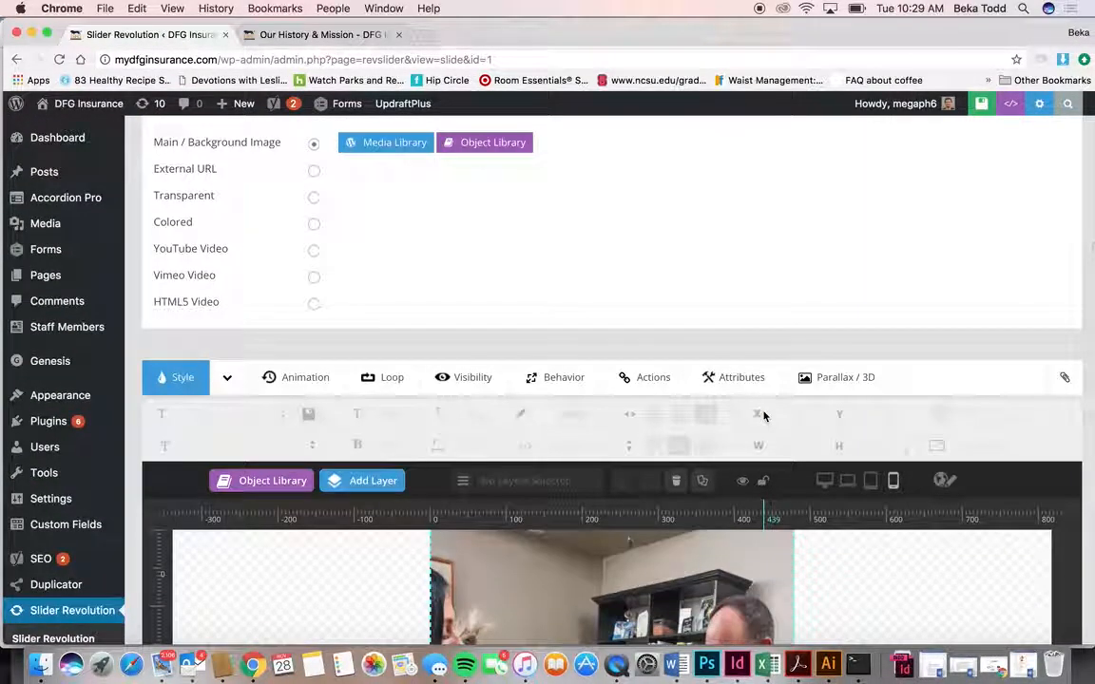
{"action": "scroll", "coordinate": [763, 415], "scroll_direction": "up", "scroll_amount": 5}
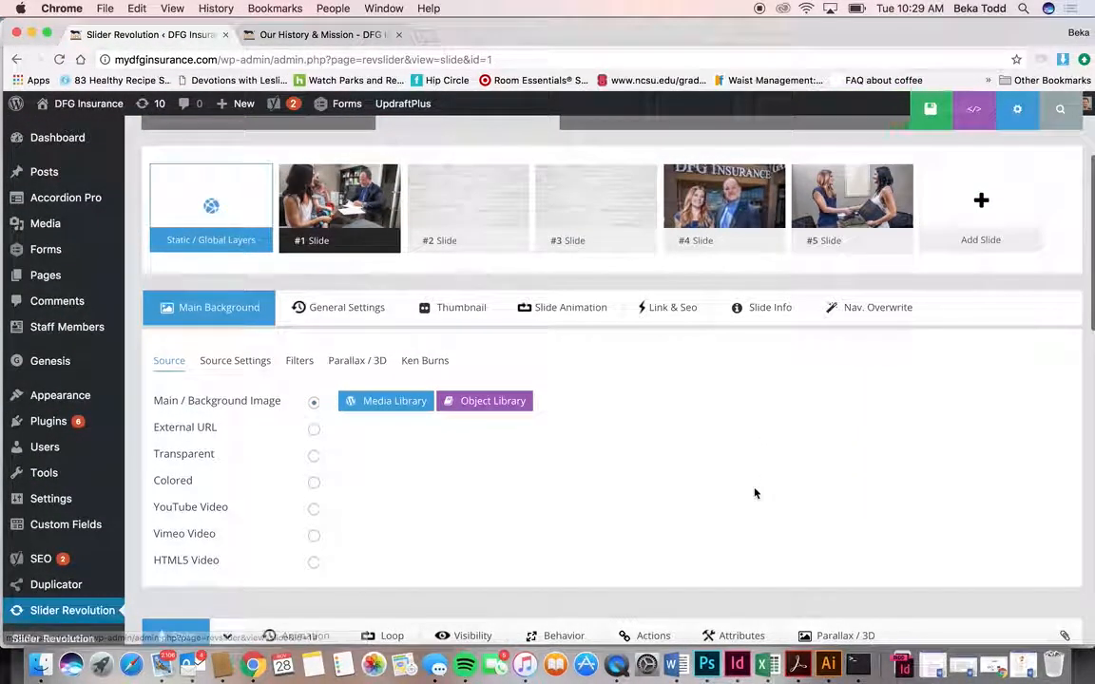
{"action": "left_click", "coordinate": [419, 178]}
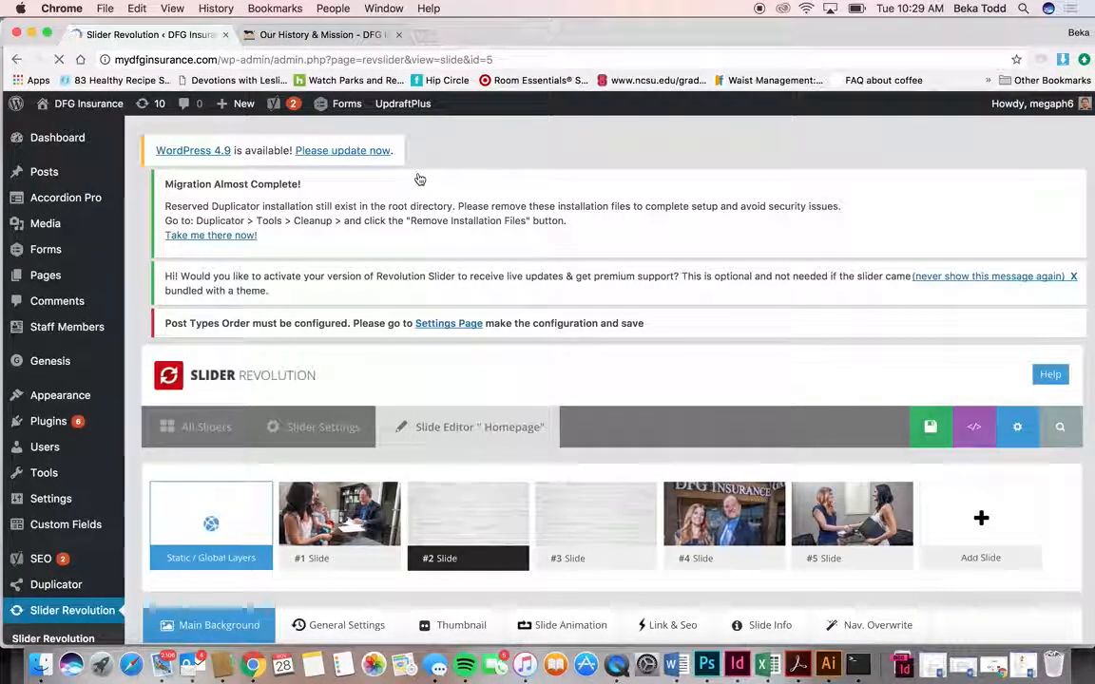
{"action": "scroll", "coordinate": [419, 178], "scroll_direction": "down", "scroll_amount": 15}
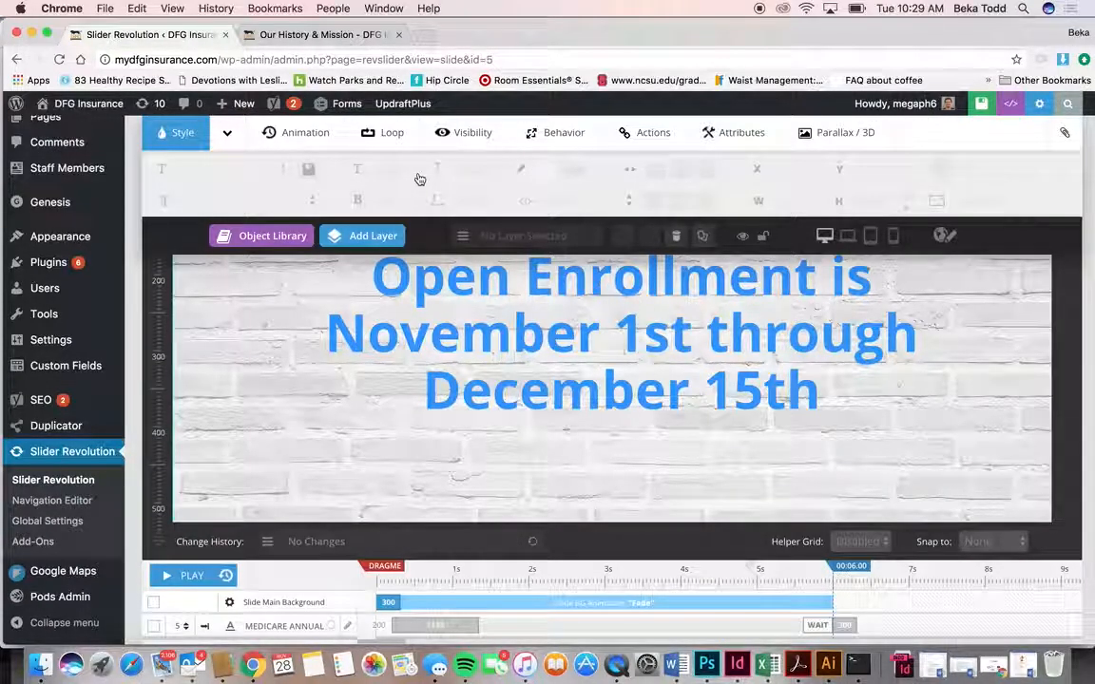
{"action": "scroll", "coordinate": [419, 178], "scroll_direction": "up", "scroll_amount": 4}
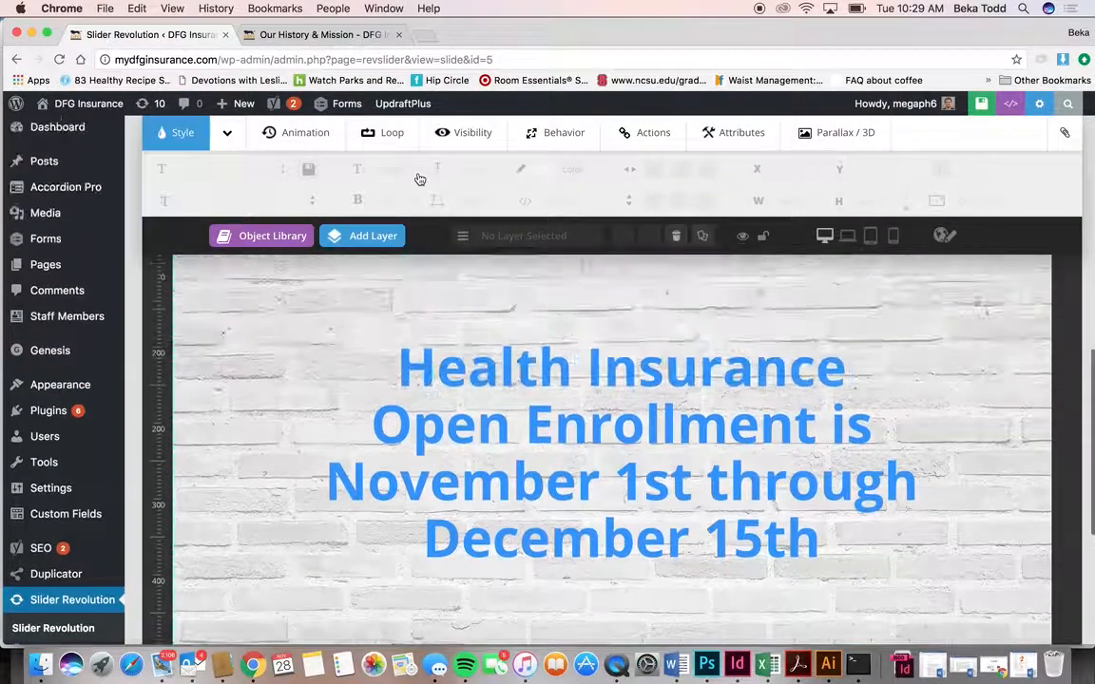
Open the Media Library selector for slide #2's background image and close it without choosing one.
{"action": "scroll", "coordinate": [452, 319], "scroll_direction": "up", "scroll_amount": 7}
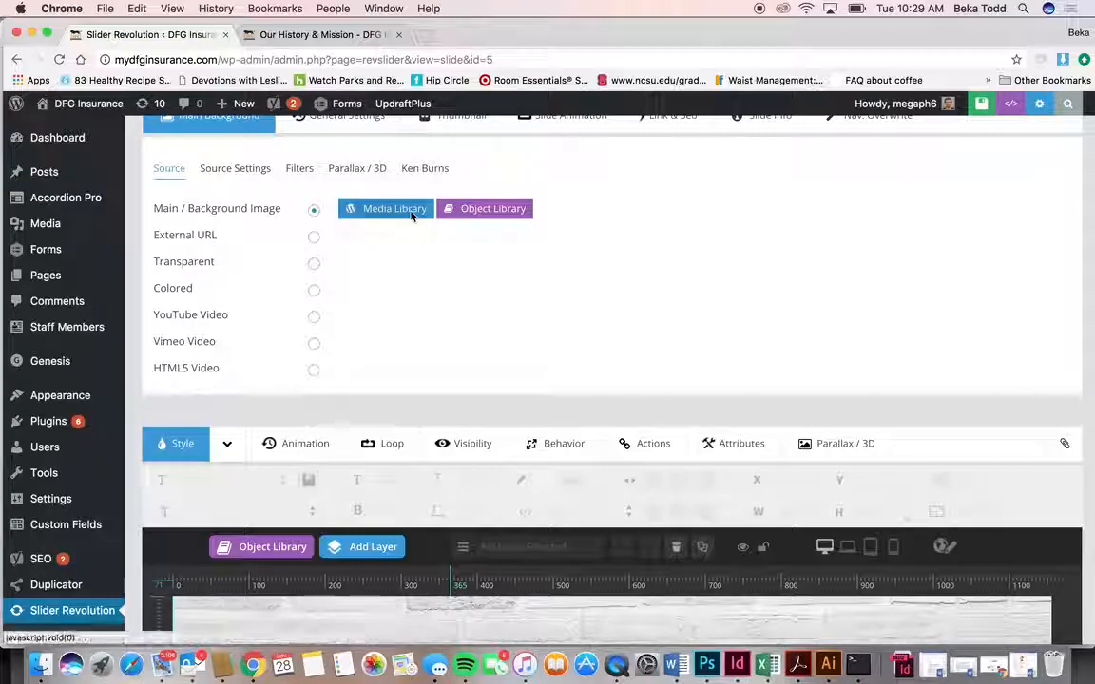
{"action": "left_click", "coordinate": [374, 198]}
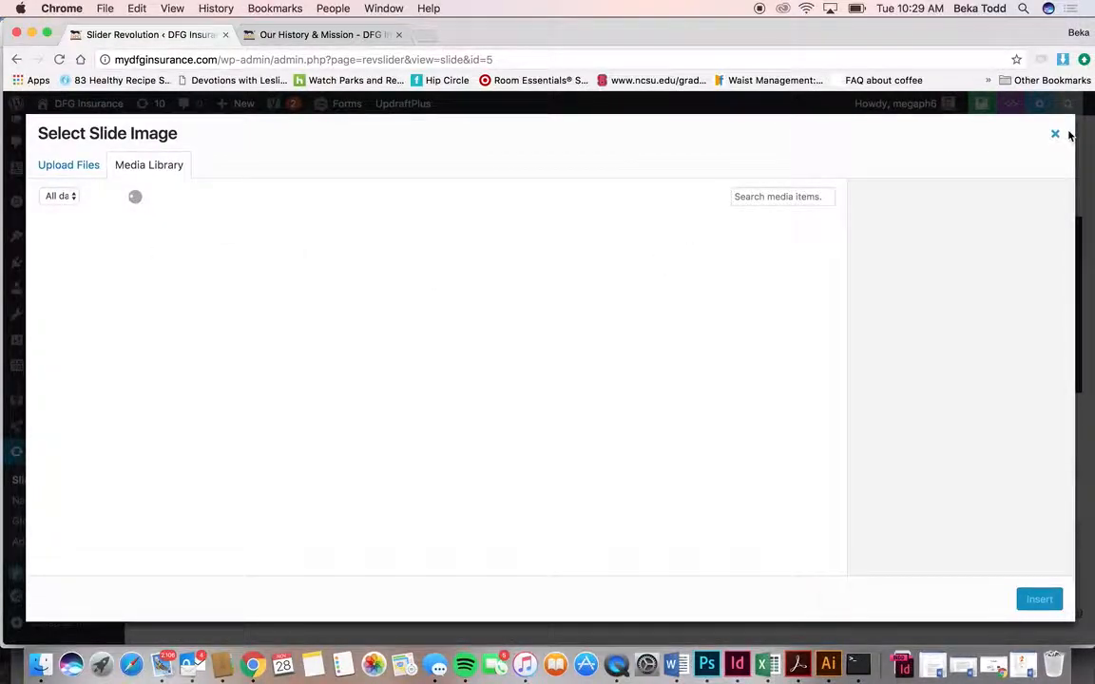
{"action": "left_click", "coordinate": [1055, 134]}
Examine the open enrollment layer's editable text, style settings and the option for adding layers, then deselect the layer.
{"action": "scroll", "coordinate": [675, 373], "scroll_direction": "down", "scroll_amount": 8}
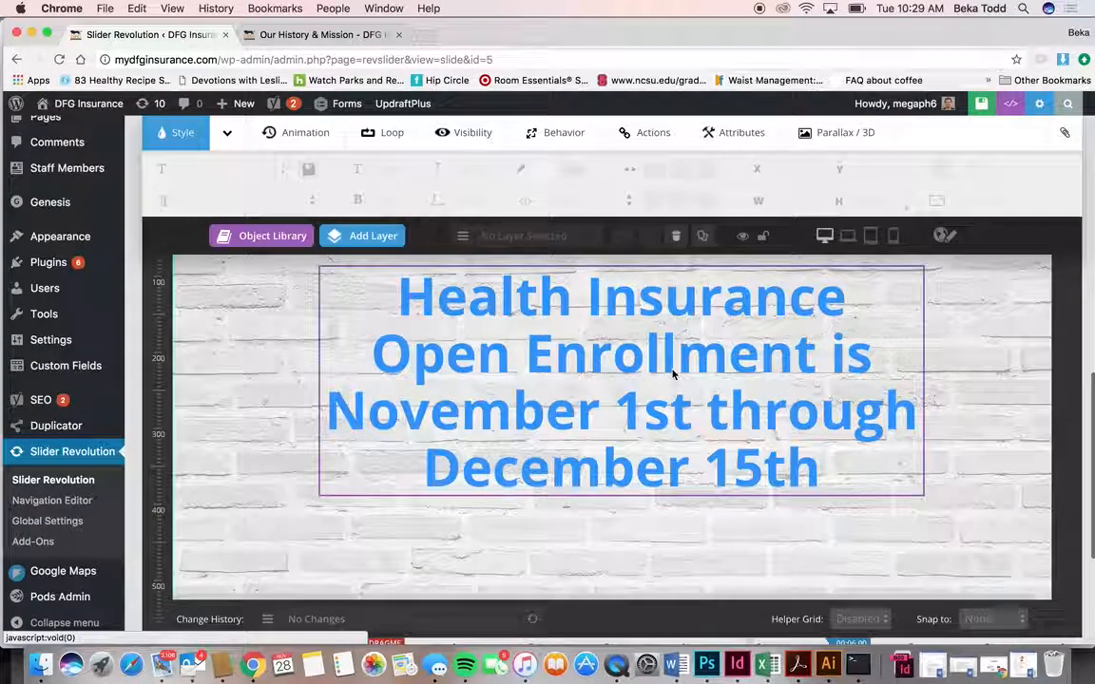
{"action": "left_click", "coordinate": [672, 374]}
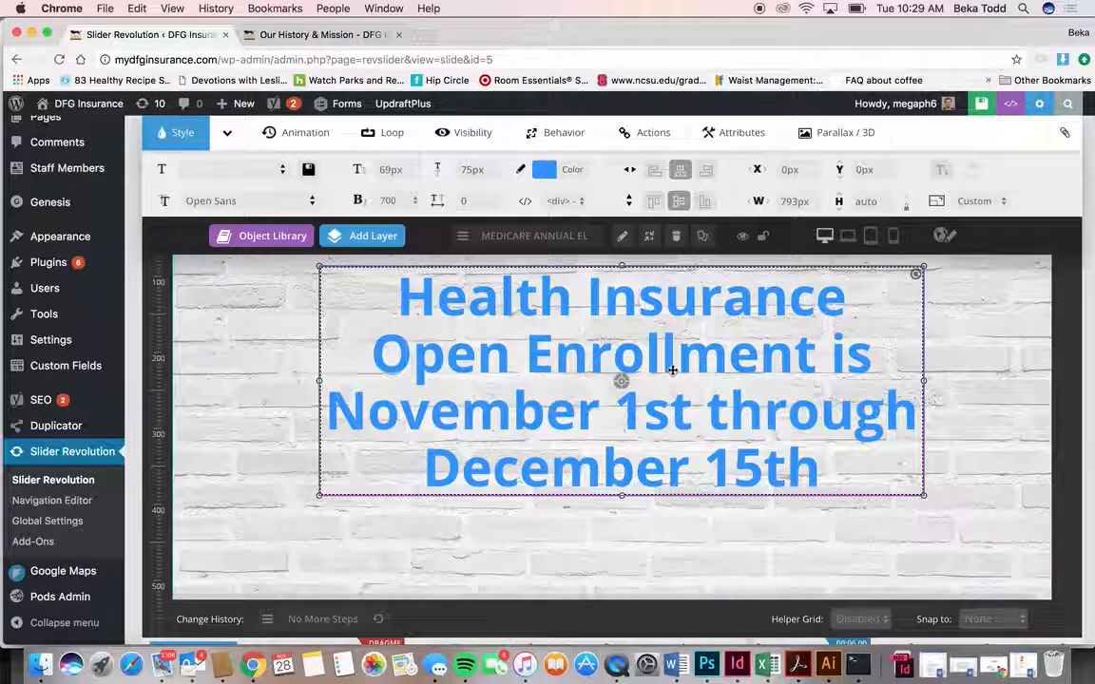
{"action": "double_click", "coordinate": [672, 370]}
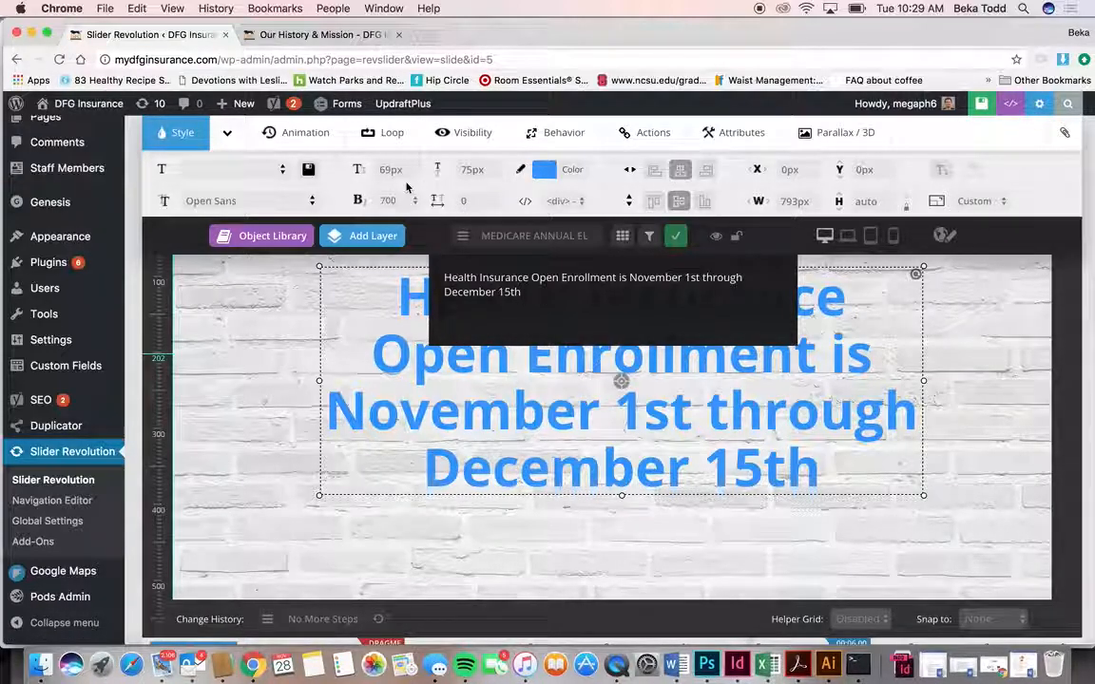
{"action": "left_click", "coordinate": [366, 237]}
{"action": "left_click", "coordinate": [252, 301]}
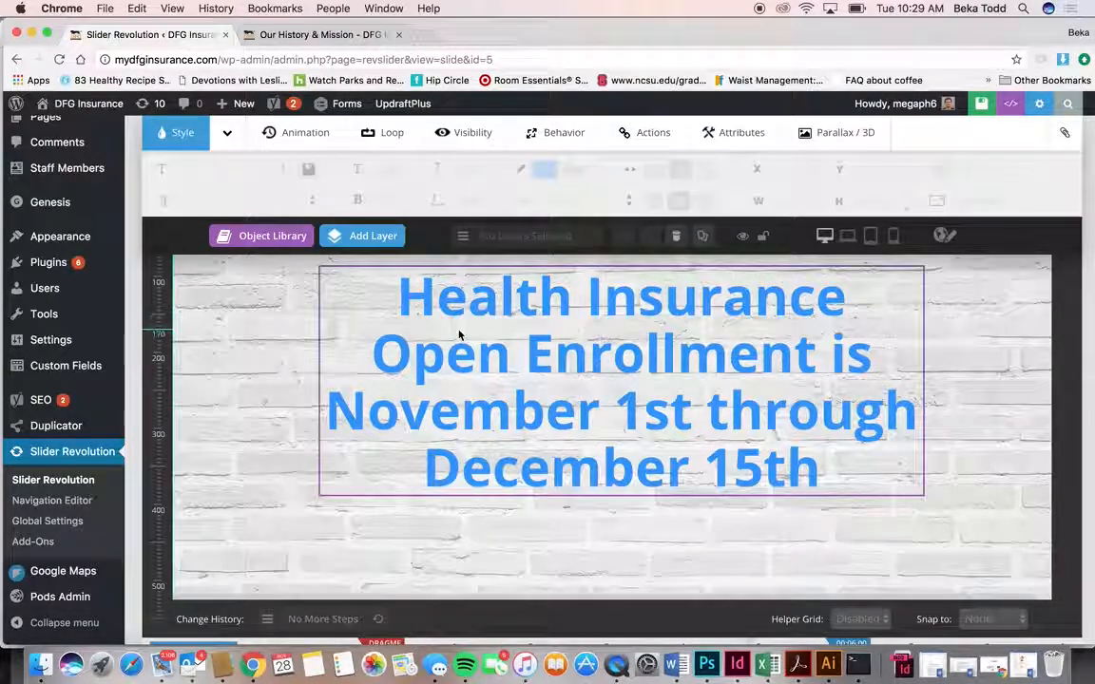
Unpublish slide #2 from its thumbnail in the slide list and publish it again.
{"action": "scroll", "coordinate": [451, 323], "scroll_direction": "up", "scroll_amount": 5}
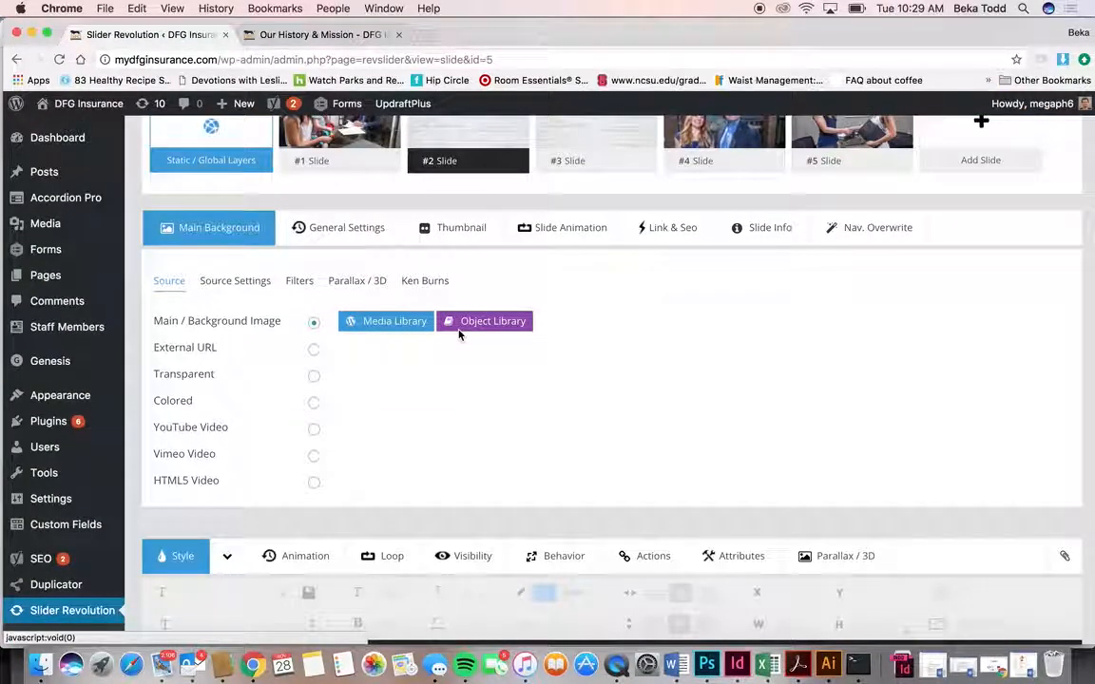
{"action": "scroll", "coordinate": [459, 335], "scroll_direction": "up", "scroll_amount": 3}
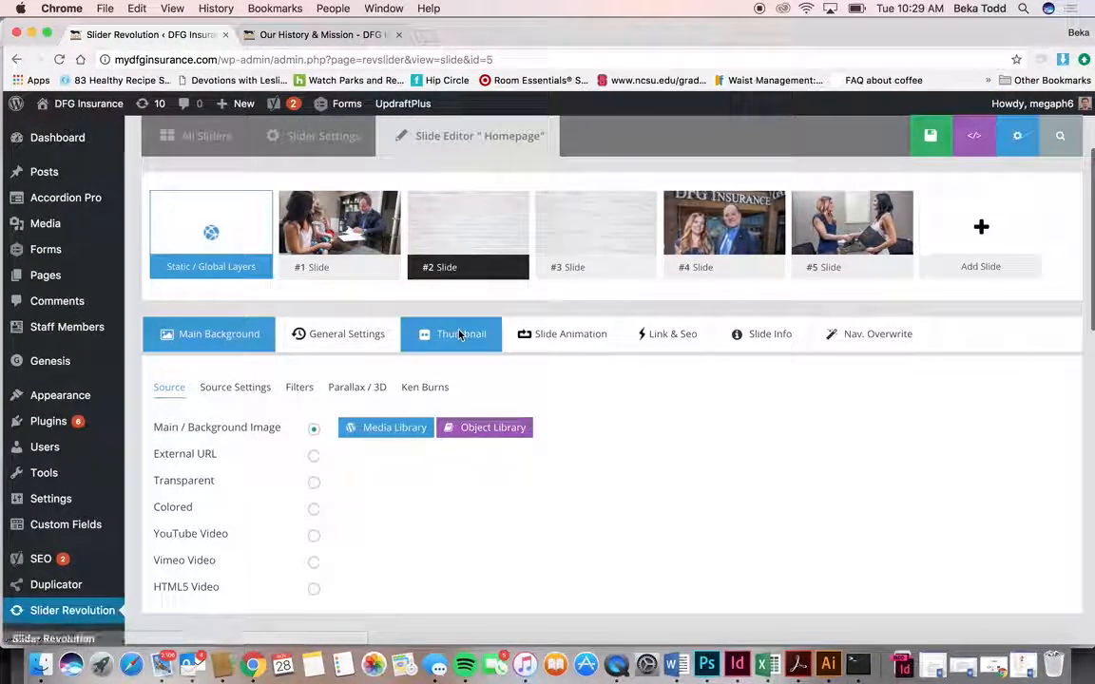
{"action": "mouse_move", "coordinate": [415, 220]}
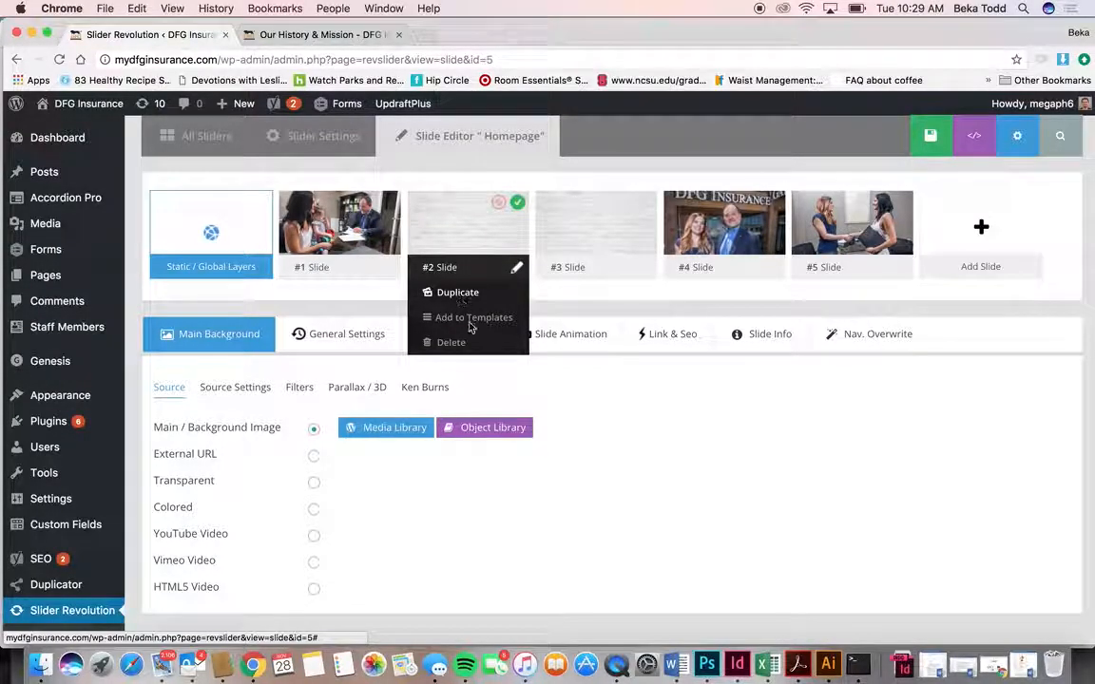
{"action": "scroll", "coordinate": [496, 399], "scroll_direction": "down", "scroll_amount": 10}
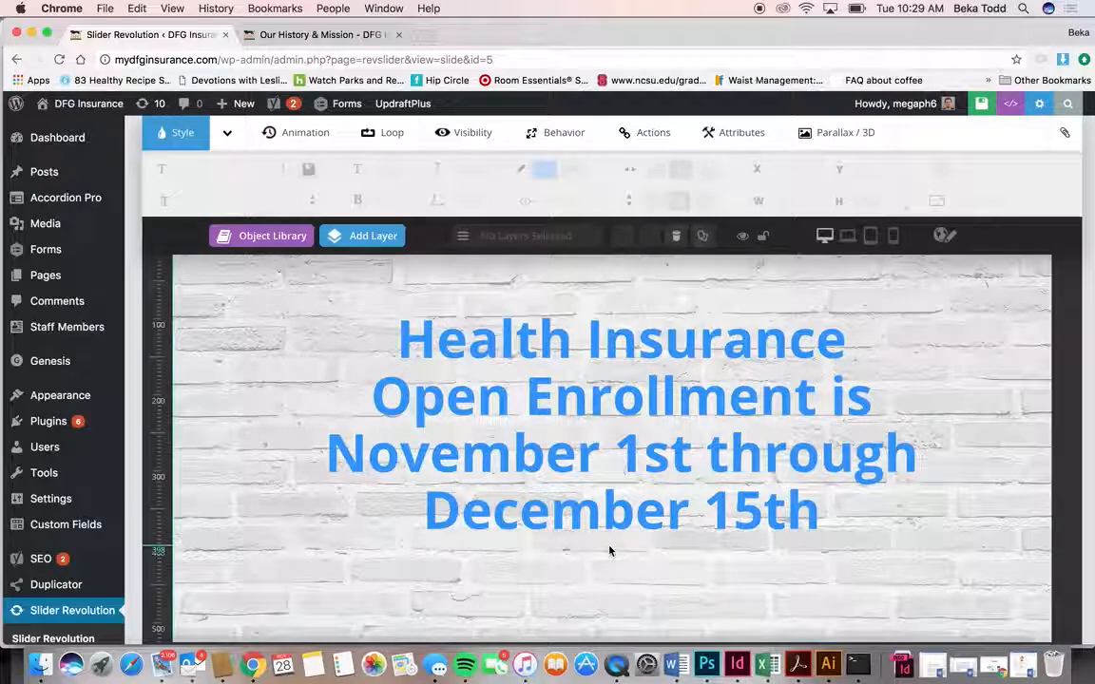
{"action": "scroll", "coordinate": [611, 551], "scroll_direction": "up", "scroll_amount": 10}
{"action": "scroll", "coordinate": [611, 551], "scroll_direction": "up", "scroll_amount": 3}
{"action": "mouse_move", "coordinate": [503, 302]}
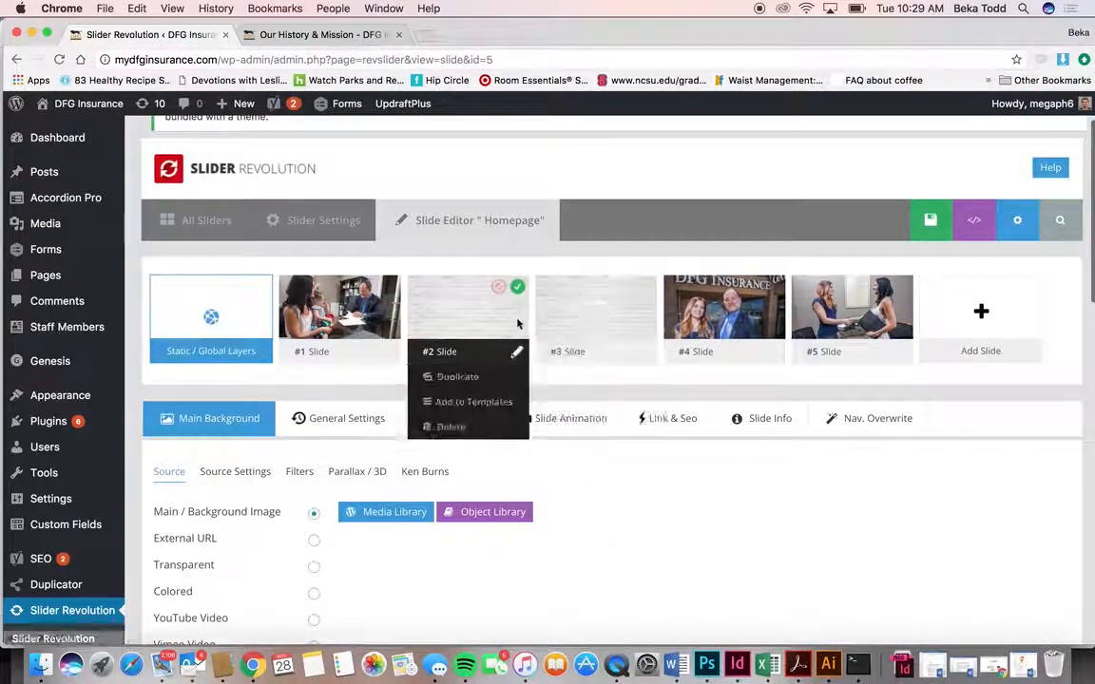
{"action": "left_click", "coordinate": [497, 287]}
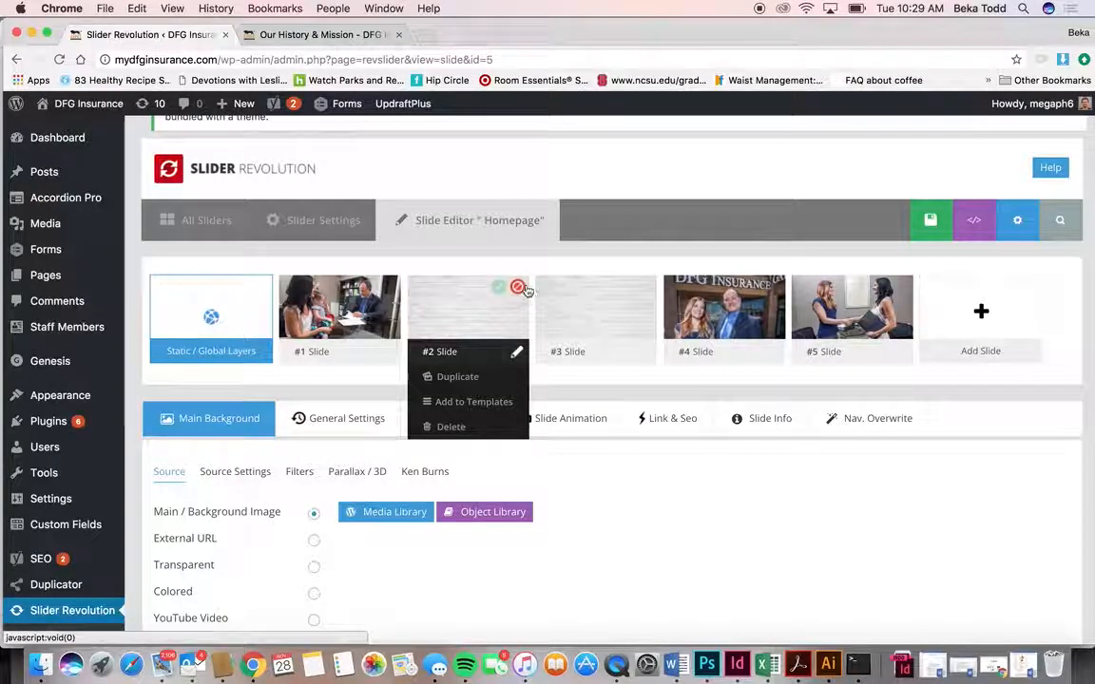
{"action": "left_click", "coordinate": [498, 287]}
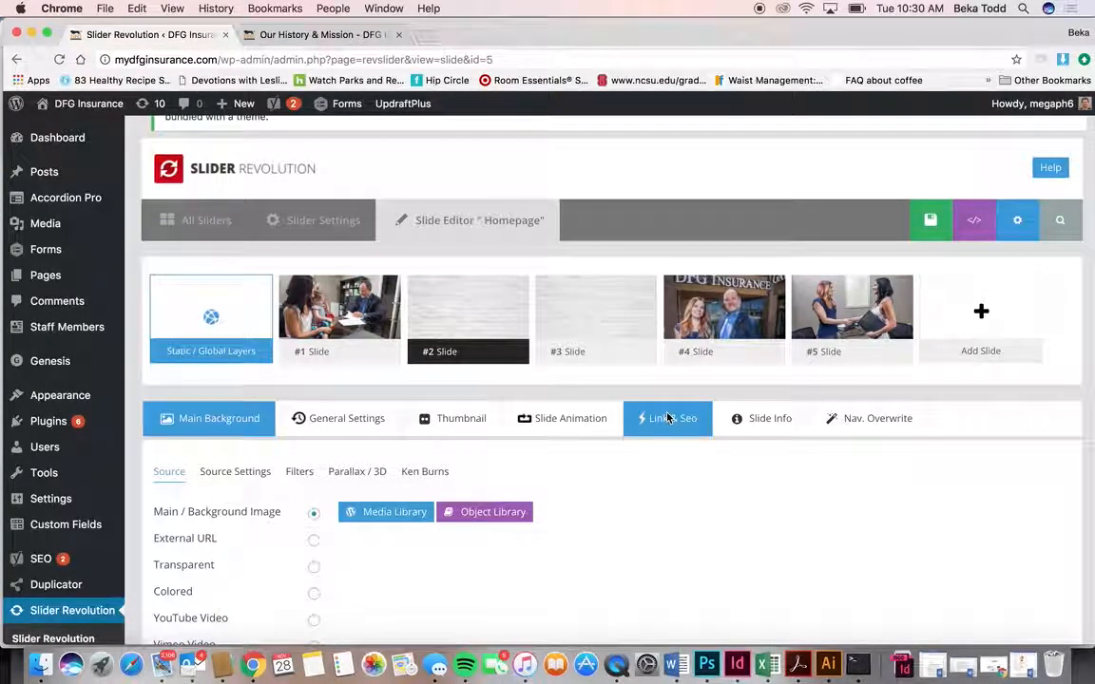
Open slide #4 and examine its "We are here to help!" text layer without changing it.
{"action": "mouse_move", "coordinate": [677, 298]}
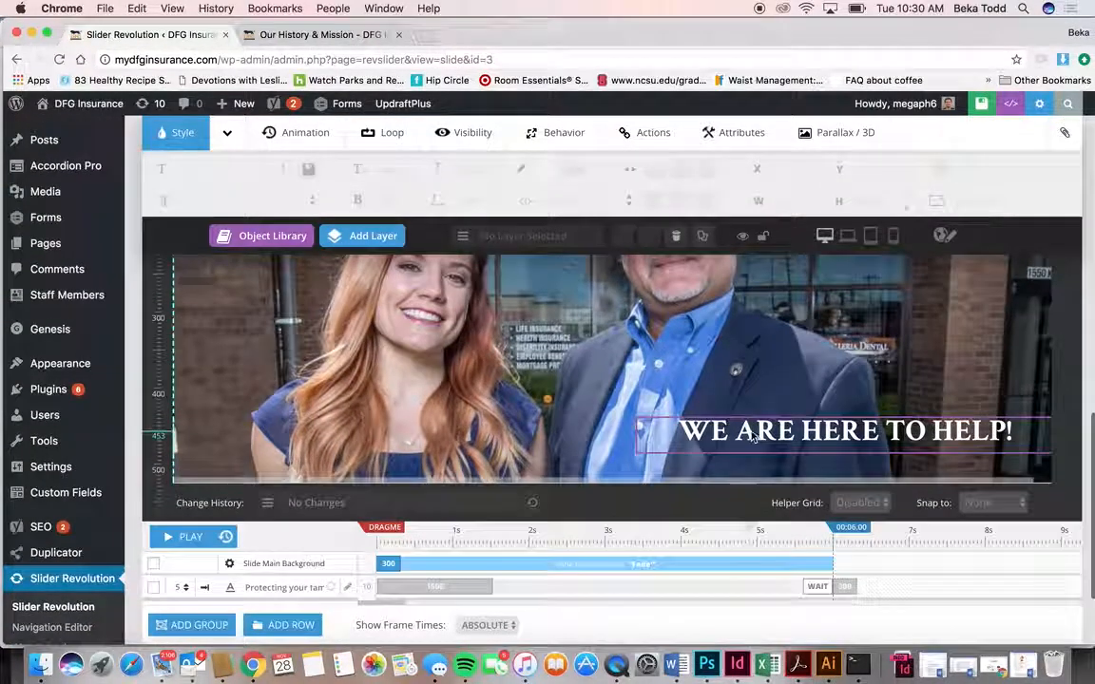
{"action": "double_click", "coordinate": [750, 429]}
{"action": "left_click", "coordinate": [765, 384]}
Open slide #5, select its "Peace of Mind" text layer and examine the layer's animation settings.
{"action": "scroll", "coordinate": [765, 384], "scroll_direction": "up", "scroll_amount": 5}
{"action": "scroll", "coordinate": [765, 384], "scroll_direction": "up", "scroll_amount": 6}
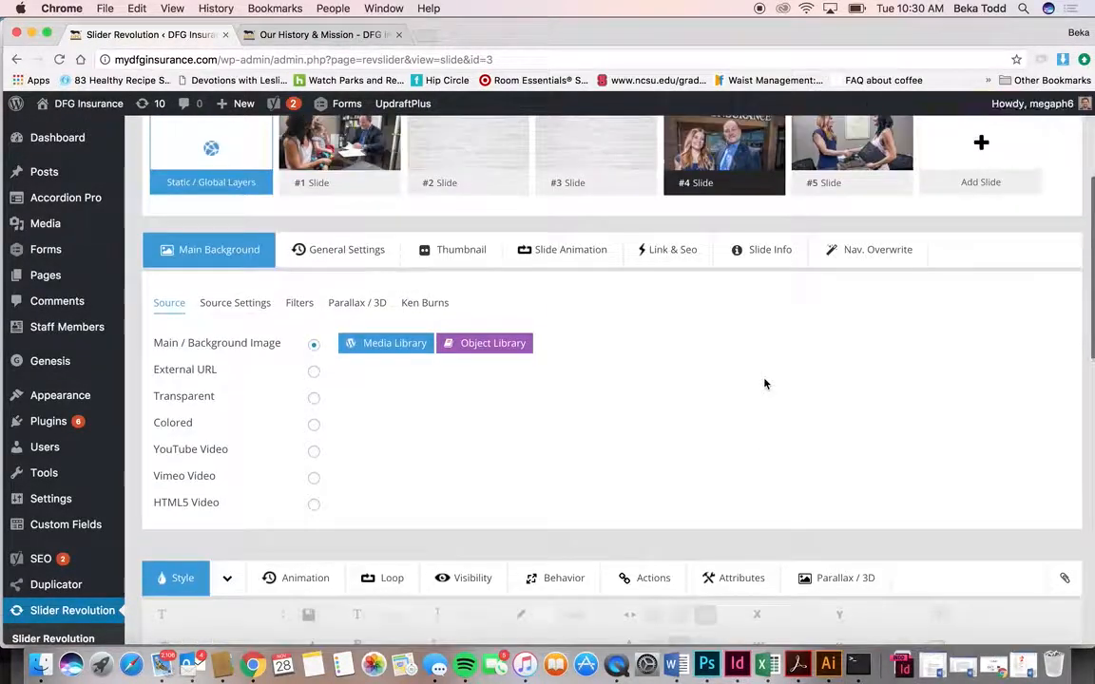
{"action": "left_click", "coordinate": [798, 239]}
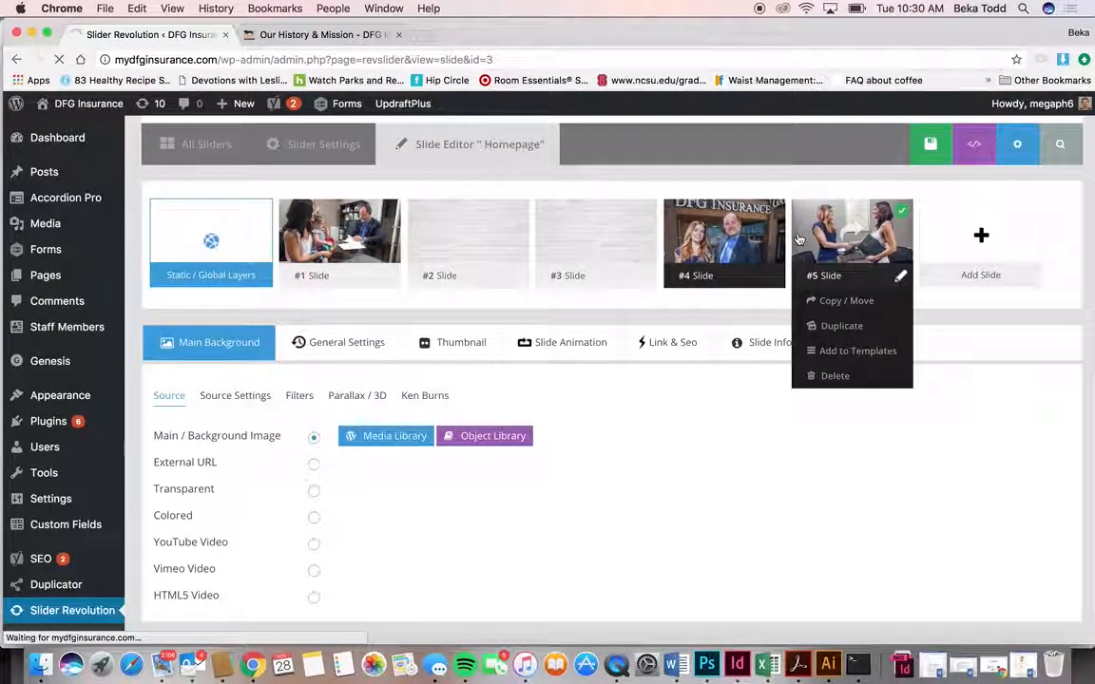
{"action": "scroll", "coordinate": [797, 372], "scroll_direction": "down", "scroll_amount": 3}
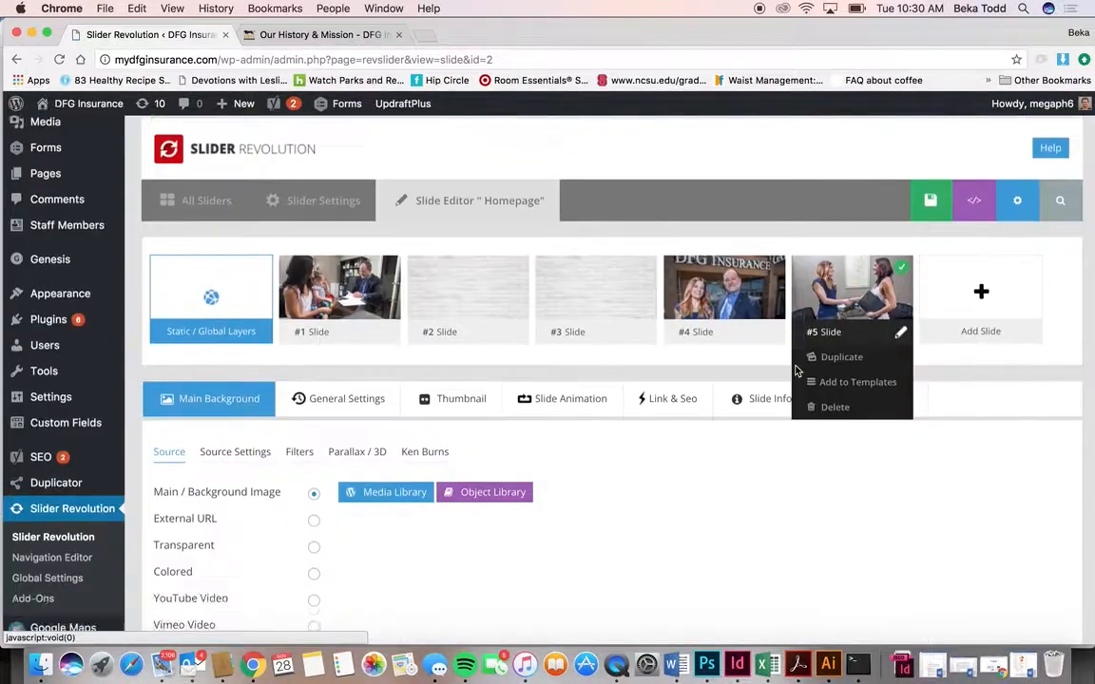
{"action": "scroll", "coordinate": [796, 372], "scroll_direction": "down", "scroll_amount": 10}
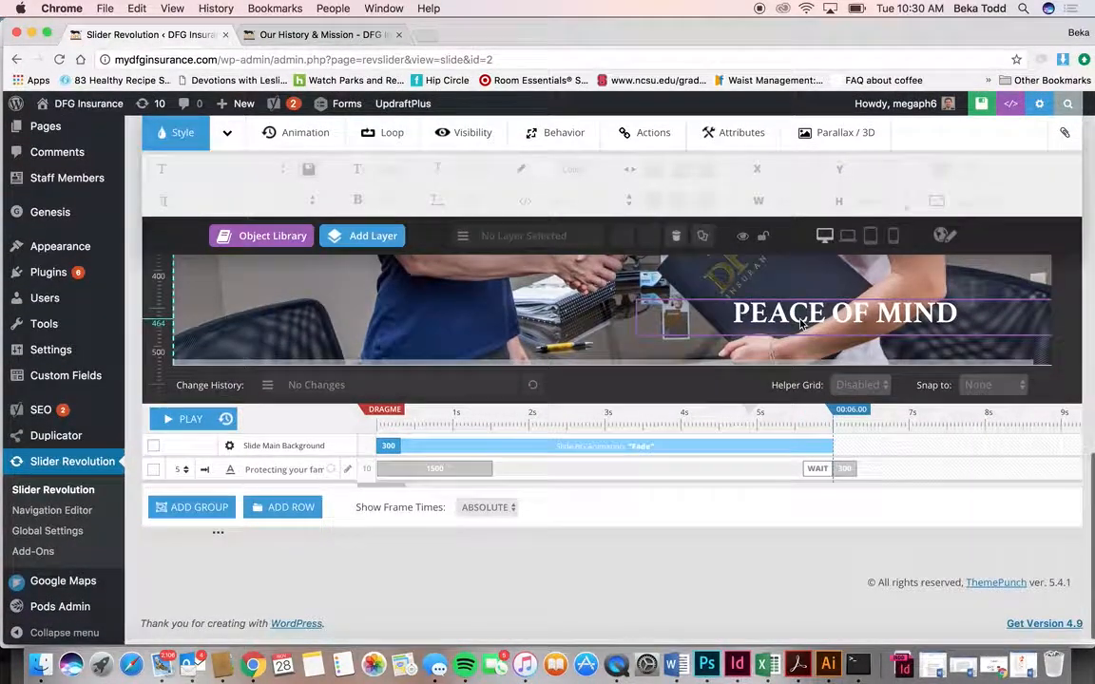
{"action": "left_click", "coordinate": [799, 323]}
{"action": "left_click", "coordinate": [303, 134]}
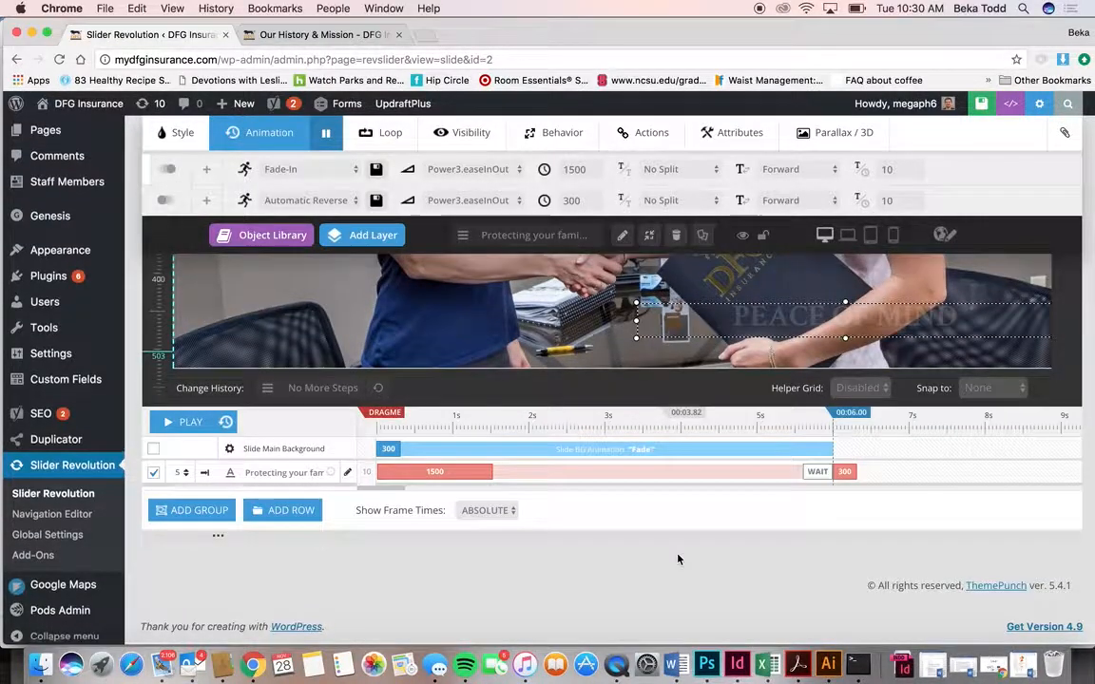
Preview slide #5 in the tablet and mobile layouts to check how its image is cropped.
{"action": "scroll", "coordinate": [677, 558], "scroll_direction": "up", "scroll_amount": 5}
{"action": "scroll", "coordinate": [677, 559], "scroll_direction": "down", "scroll_amount": 3}
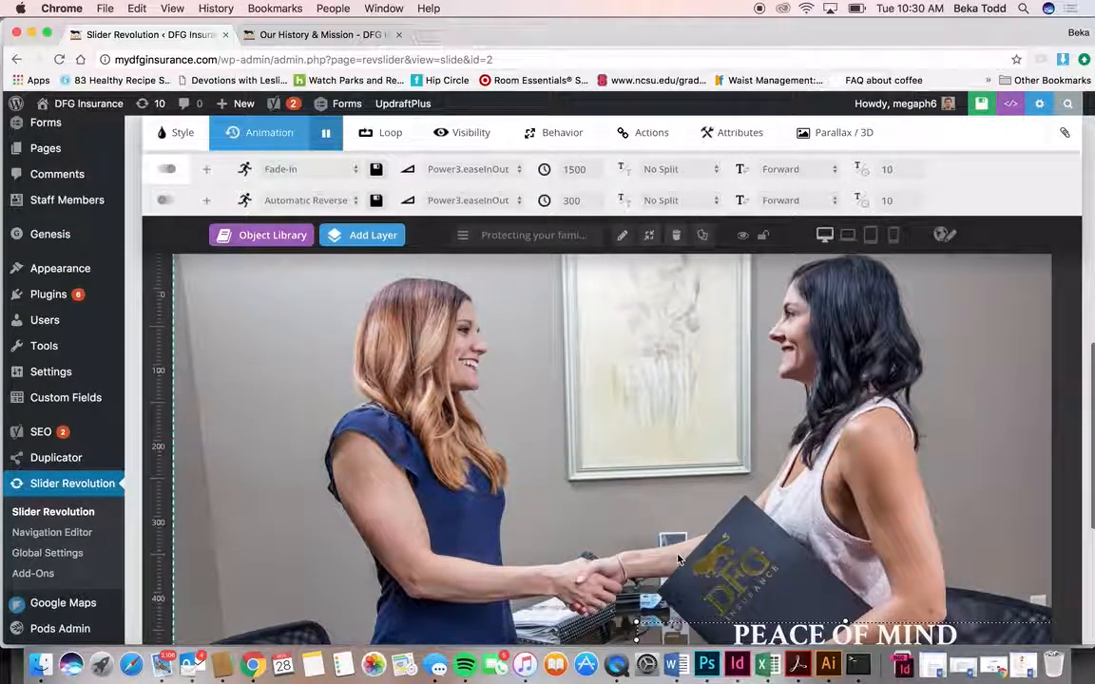
{"action": "scroll", "coordinate": [677, 559], "scroll_direction": "up", "scroll_amount": 2}
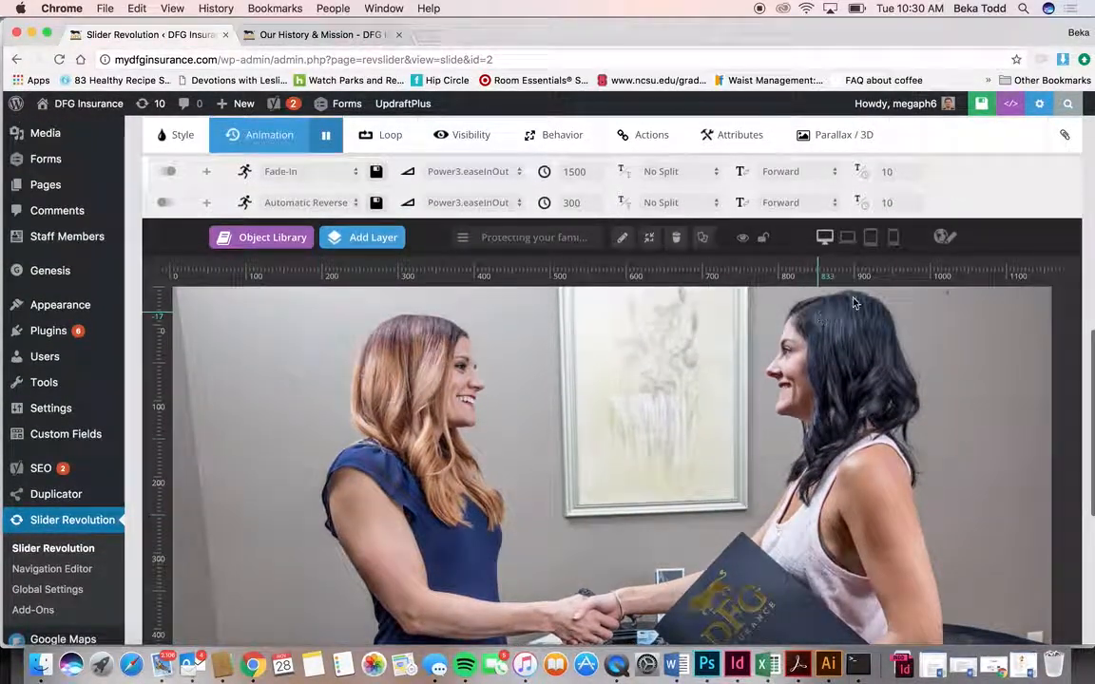
{"action": "left_click", "coordinate": [862, 239]}
{"action": "left_click", "coordinate": [894, 239]}
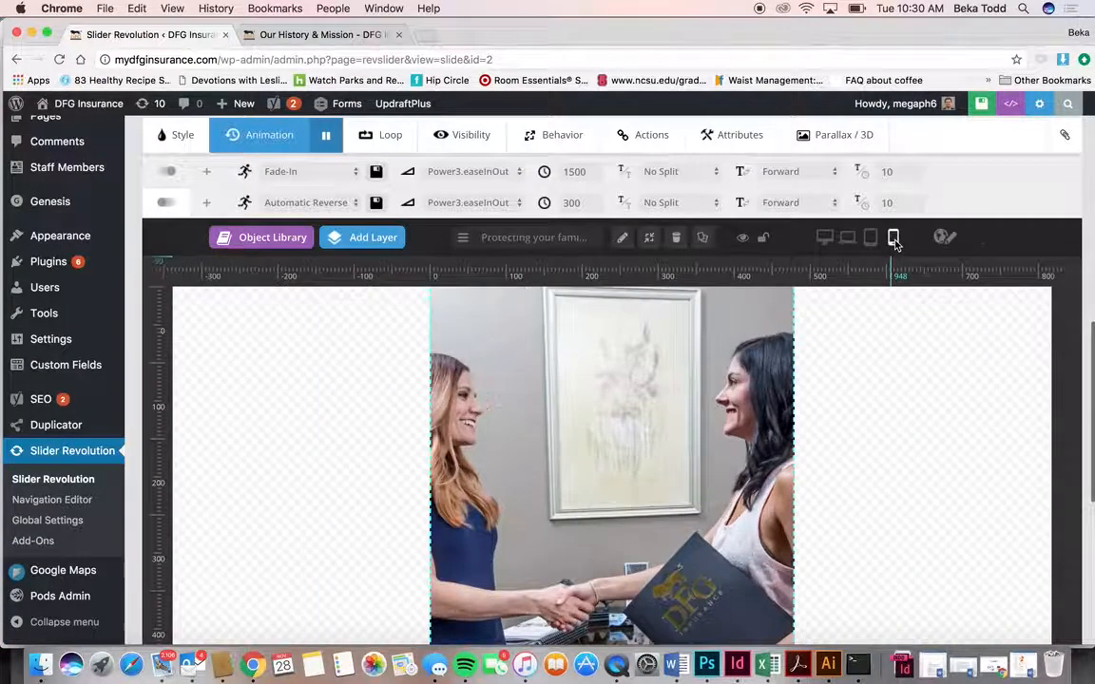
Open slide #2 and examine its "Health Insurance Open Enrollment" text layer without changing it.
{"action": "scroll", "coordinate": [717, 294], "scroll_direction": "up", "scroll_amount": 10}
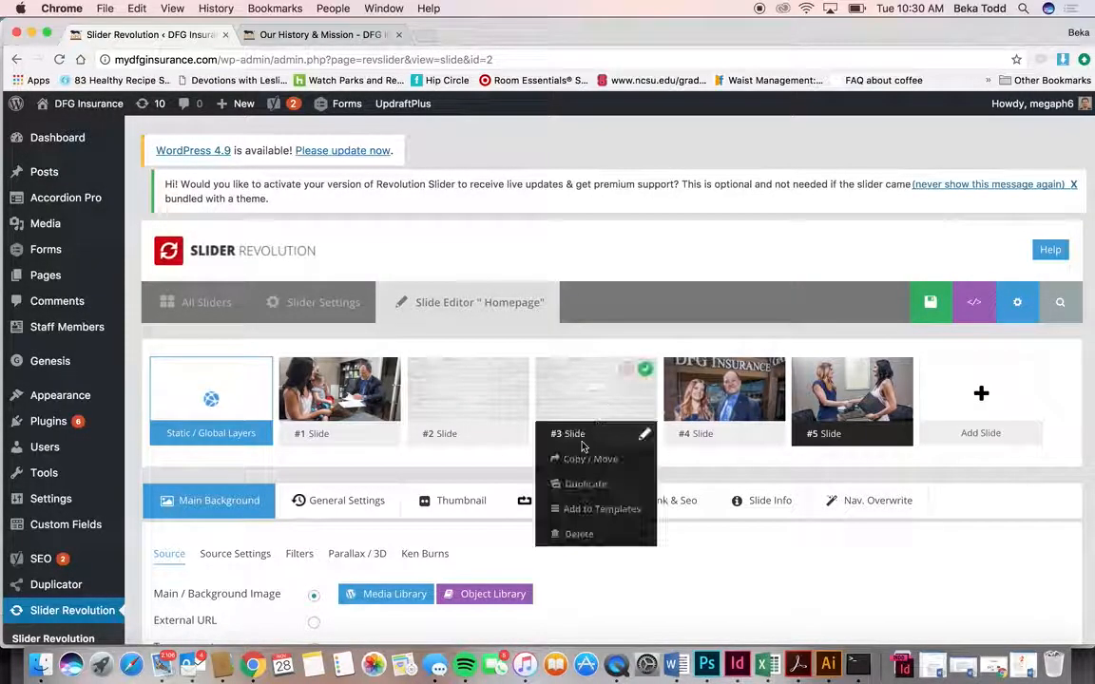
{"action": "scroll", "coordinate": [495, 472], "scroll_direction": "down", "scroll_amount": 5}
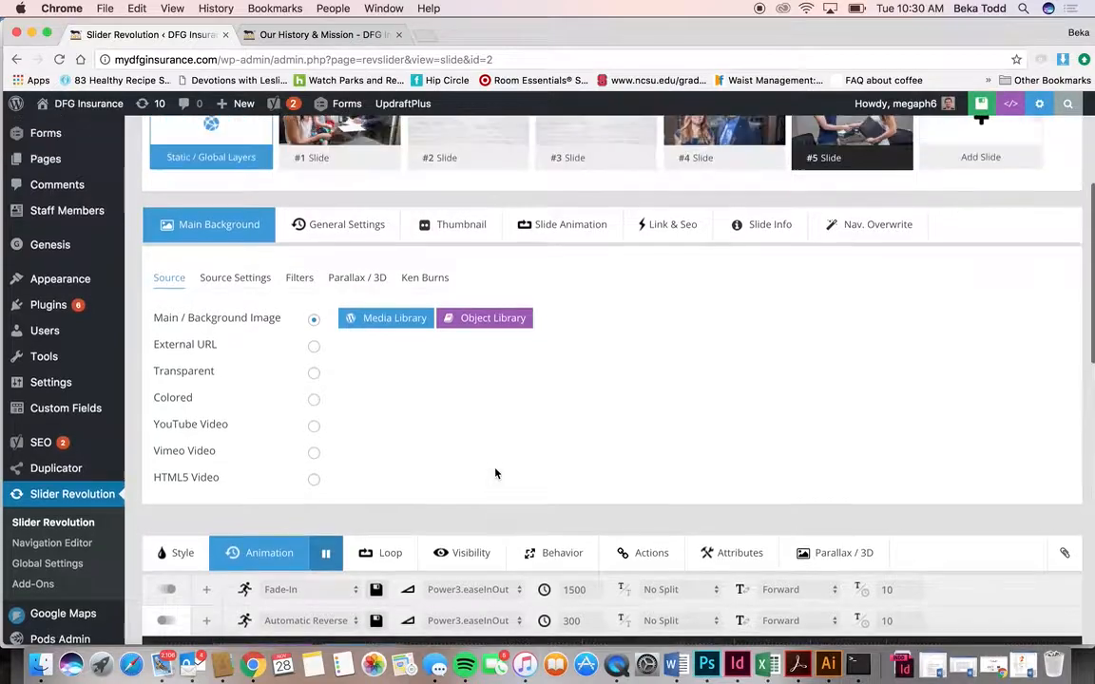
{"action": "scroll", "coordinate": [495, 472], "scroll_direction": "up", "scroll_amount": 4}
{"action": "mouse_move", "coordinate": [413, 288]}
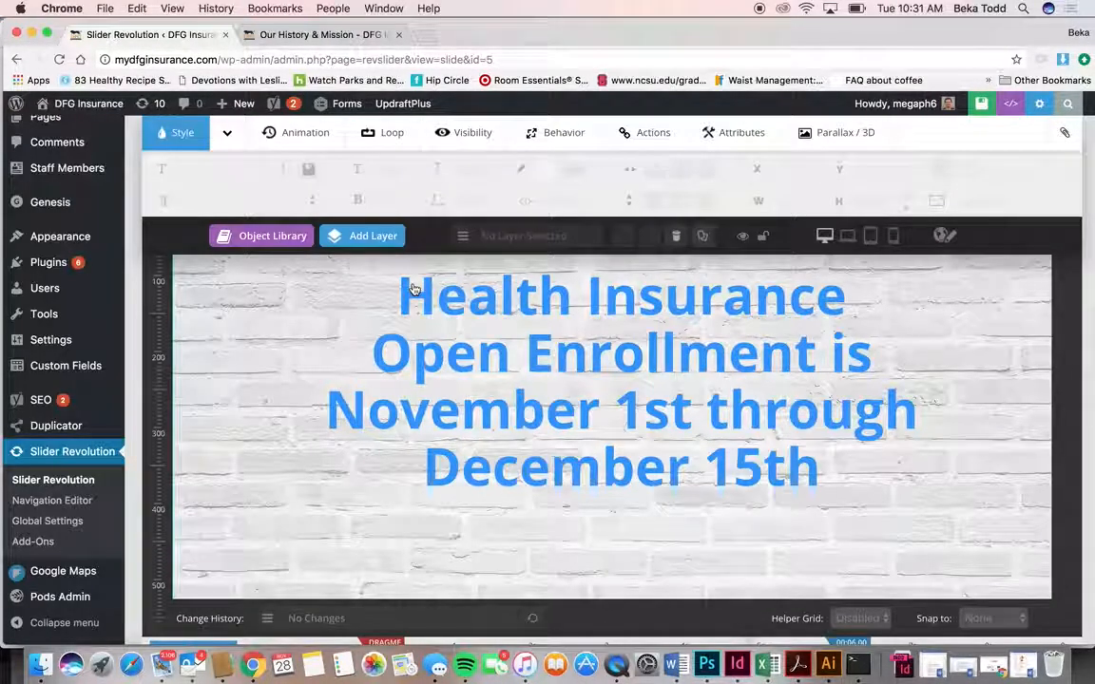
{"action": "left_click", "coordinate": [453, 359]}
{"action": "scroll", "coordinate": [447, 356], "scroll_direction": "up", "scroll_amount": 3}
{"action": "scroll", "coordinate": [447, 356], "scroll_direction": "up", "scroll_amount": 10}
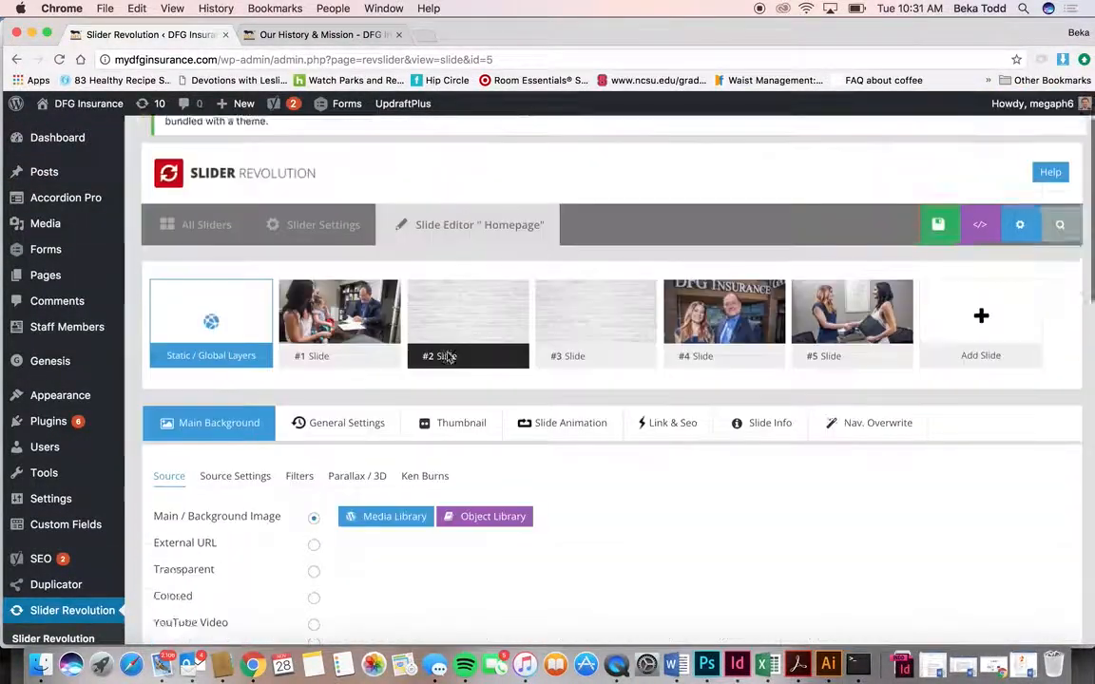
Open slide #1, select its "Because Life Happens..." text layer and examine the animation settings and the layer types that can be added.
{"action": "left_click", "coordinate": [306, 375]}
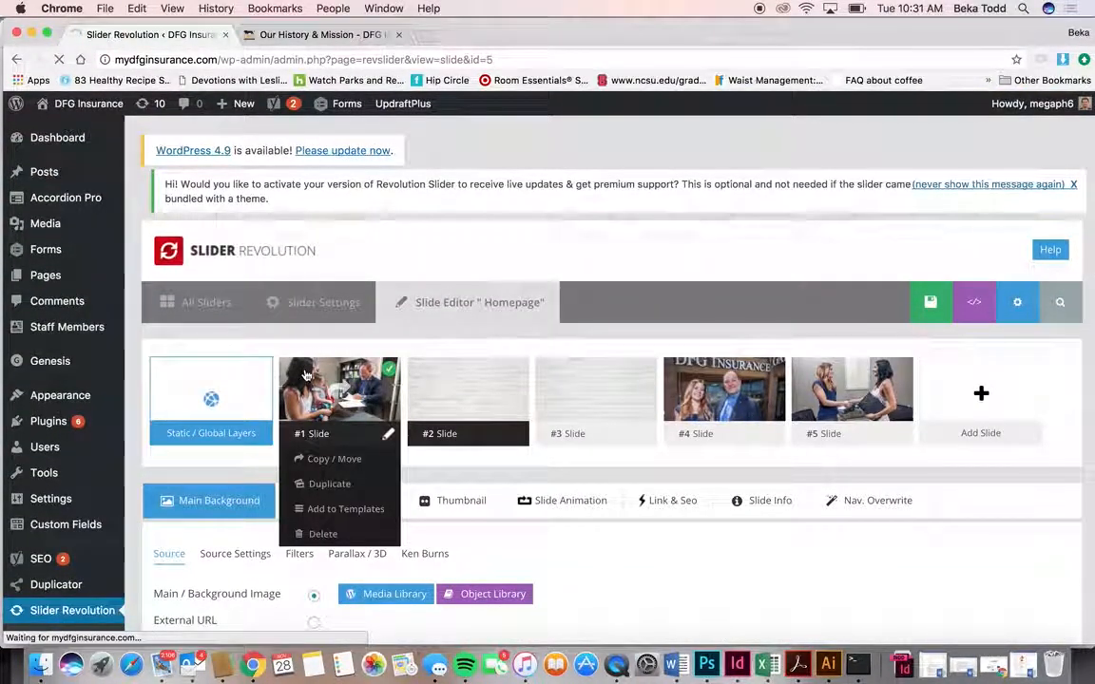
{"action": "scroll", "coordinate": [400, 475], "scroll_direction": "down", "scroll_amount": 15}
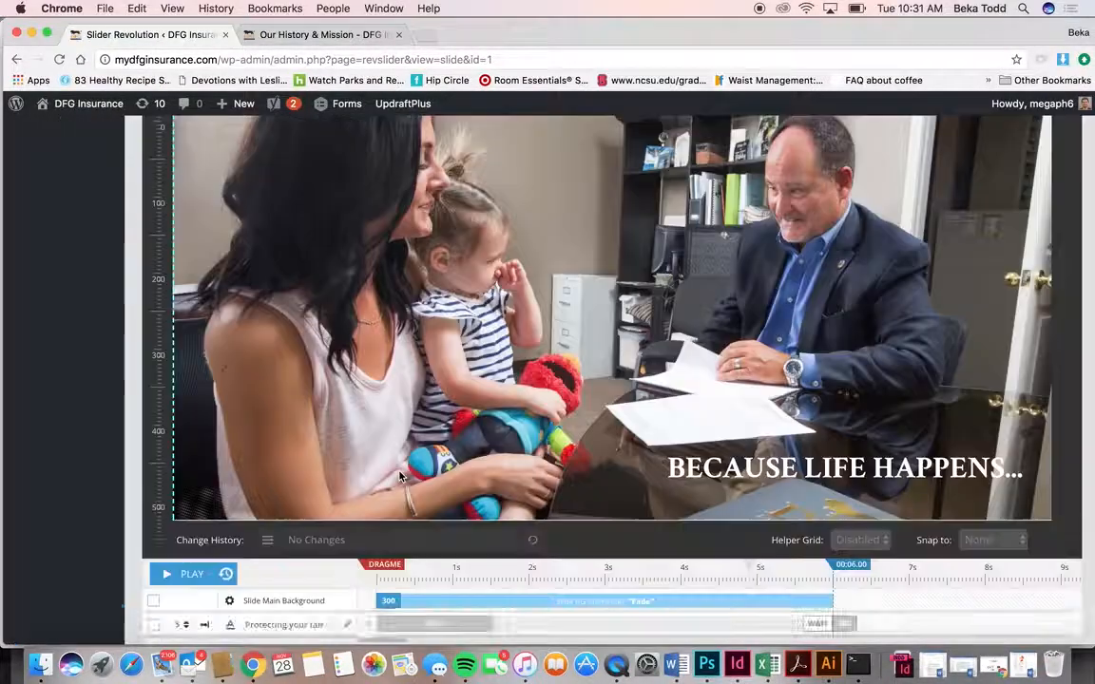
{"action": "left_click", "coordinate": [781, 306]}
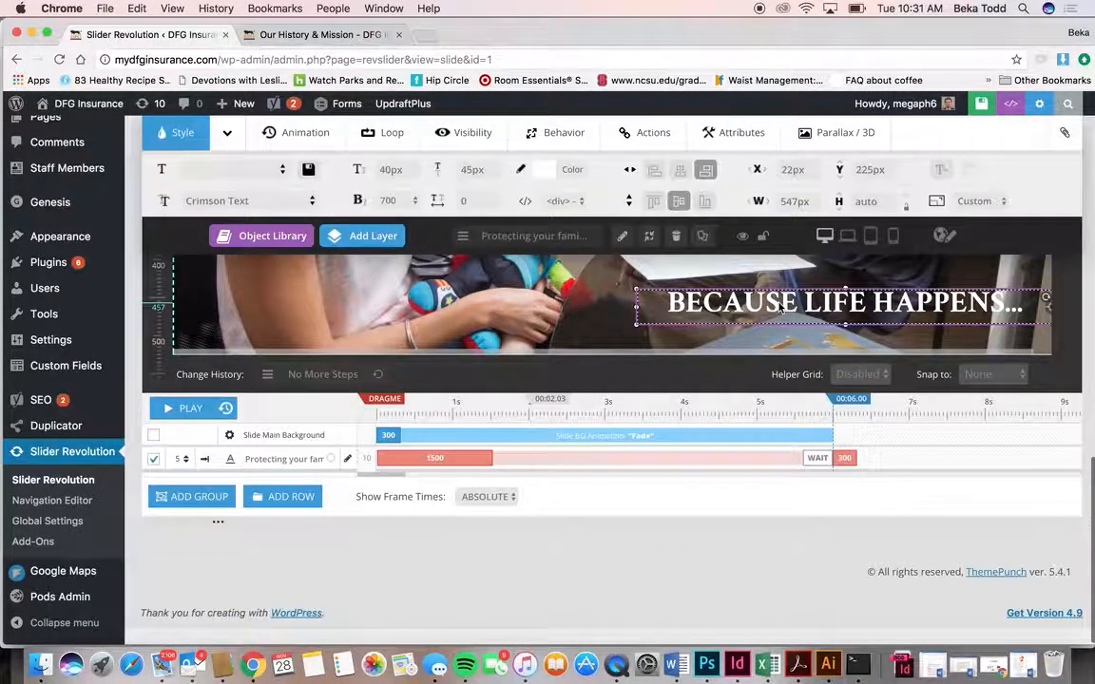
{"action": "mouse_move", "coordinate": [359, 238]}
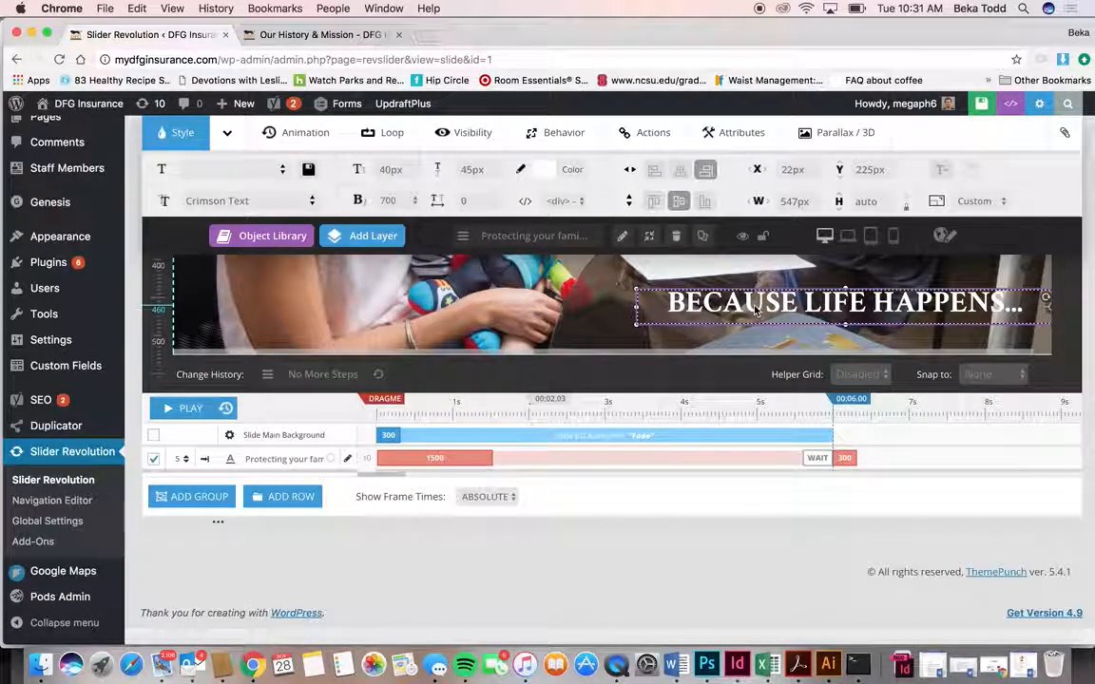
{"action": "mouse_move", "coordinate": [304, 115]}
{"action": "left_click", "coordinate": [267, 133]}
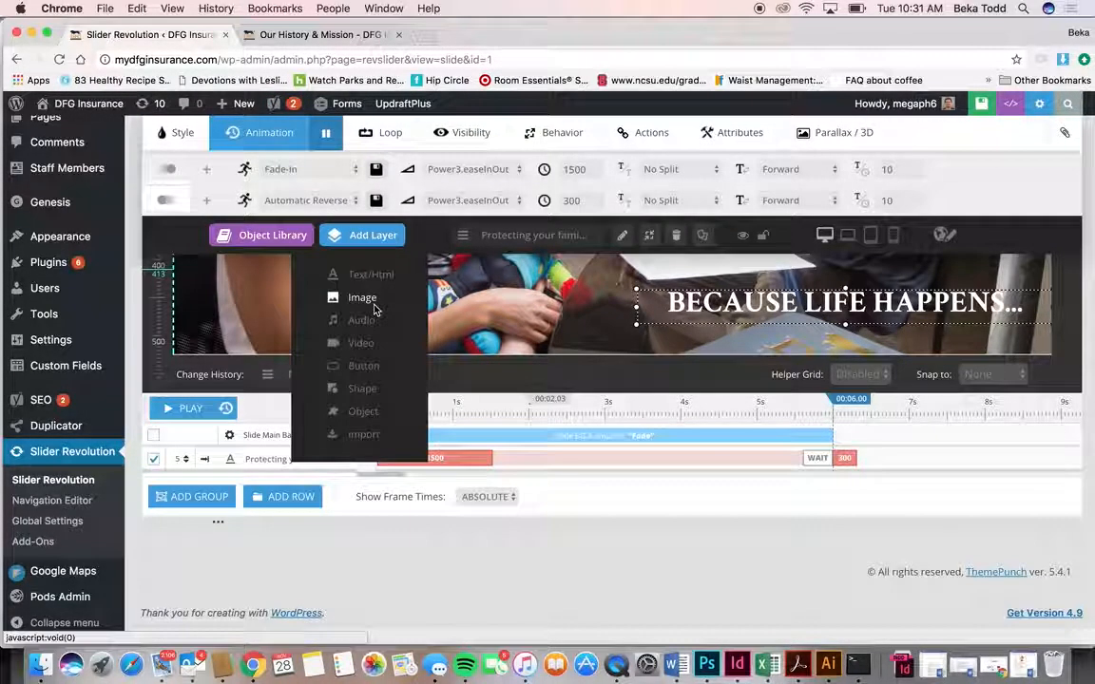
{"action": "left_click", "coordinate": [266, 292]}
{"action": "scroll", "coordinate": [266, 292], "scroll_direction": "up", "scroll_amount": 5}
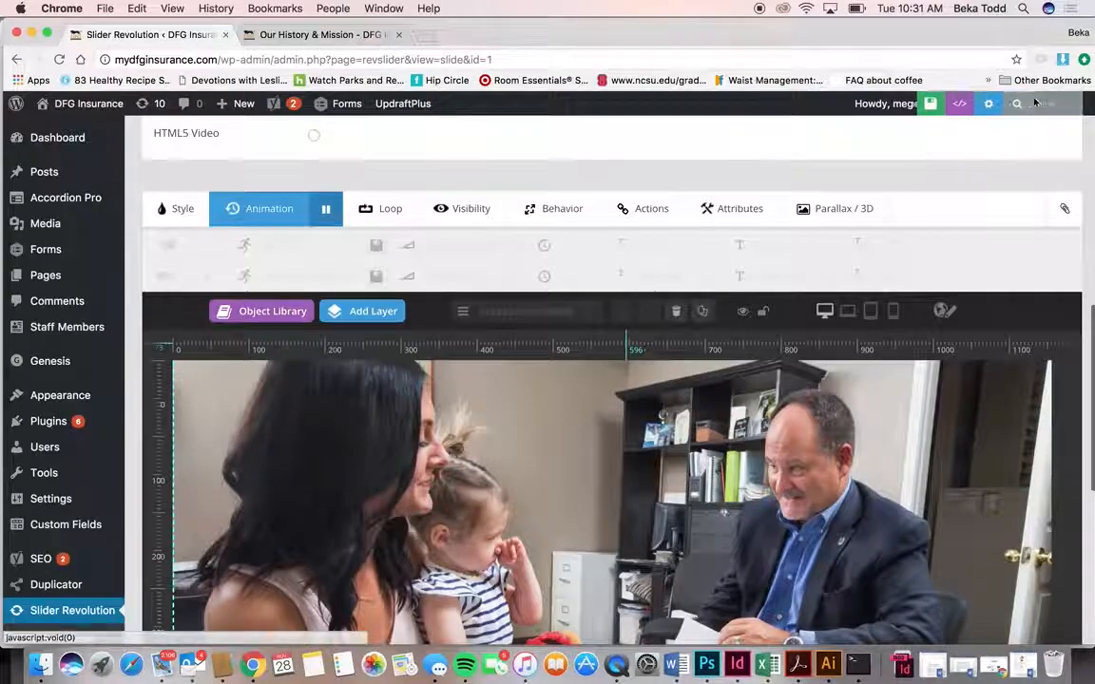
{"action": "scroll", "coordinate": [708, 313], "scroll_direction": "down", "scroll_amount": 3}
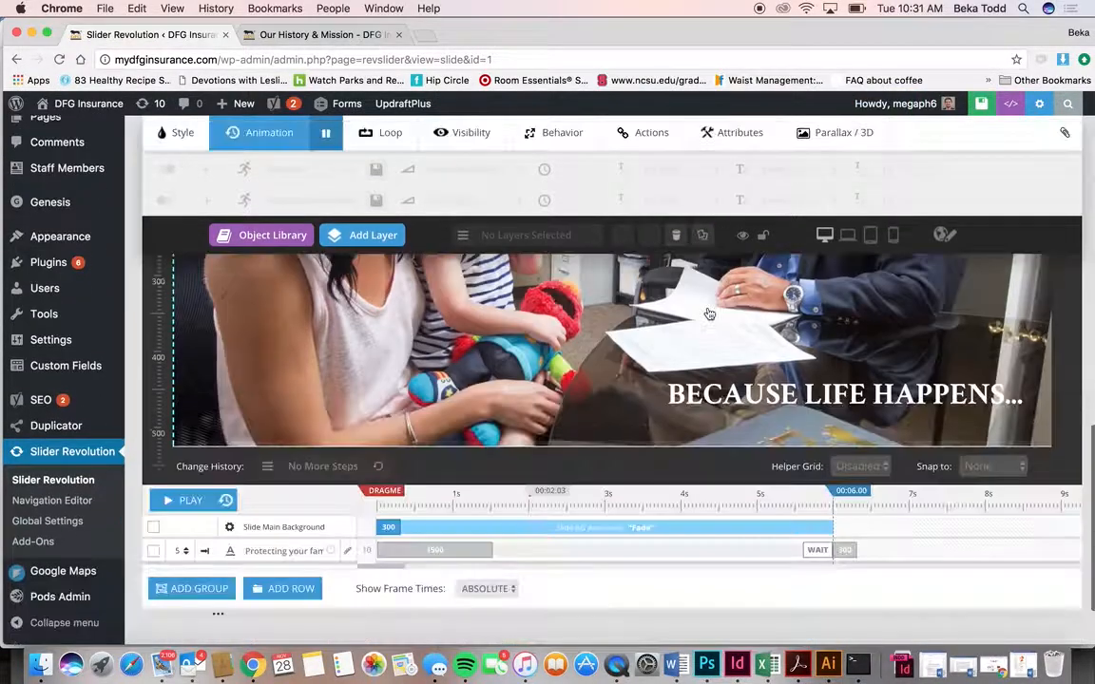
Open the Homepage slider's settings and select its embed shortcode.
{"action": "scroll", "coordinate": [708, 314], "scroll_direction": "up", "scroll_amount": 10}
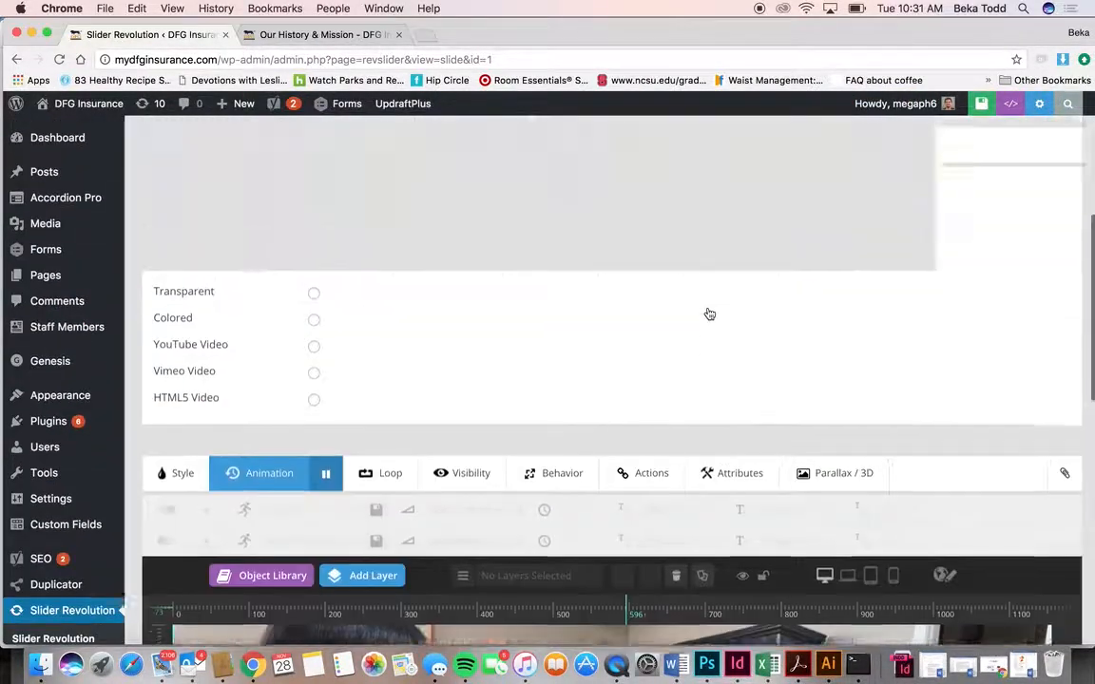
{"action": "left_click", "coordinate": [309, 150]}
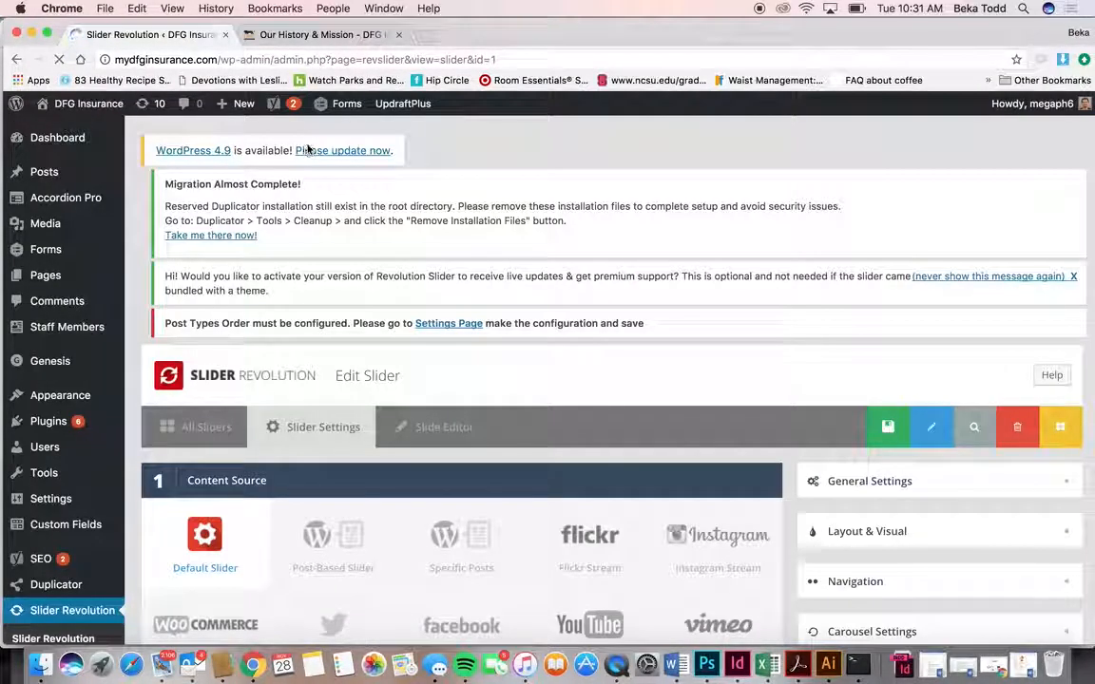
{"action": "scroll", "coordinate": [532, 295], "scroll_direction": "down", "scroll_amount": 3}
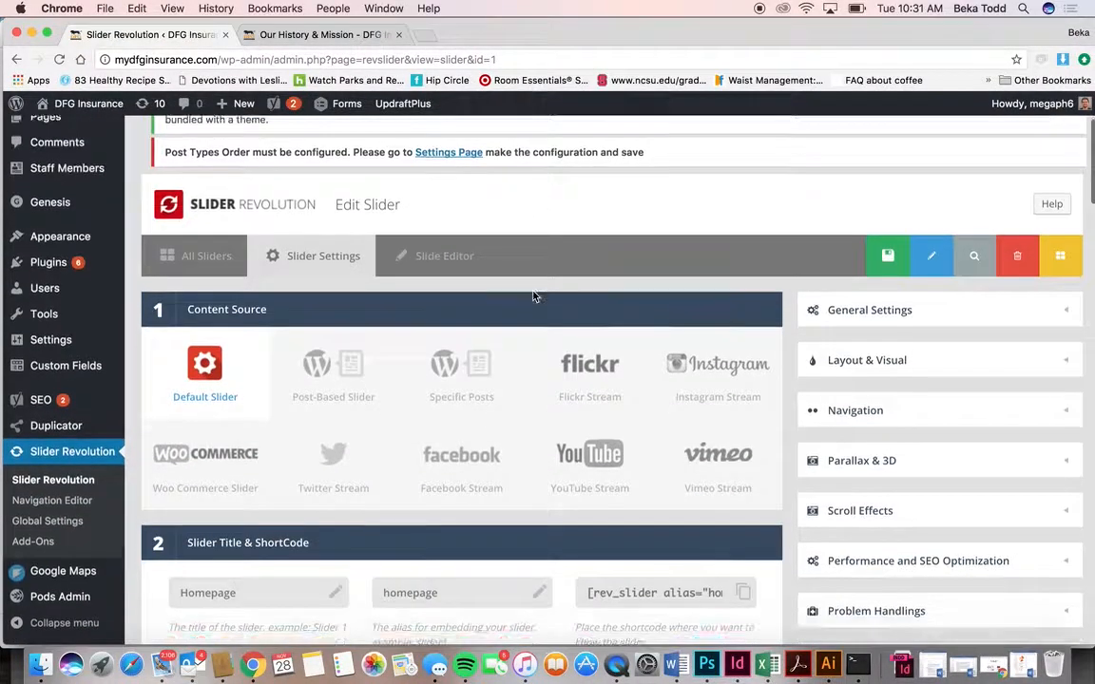
{"action": "scroll", "coordinate": [534, 296], "scroll_direction": "down", "scroll_amount": 2}
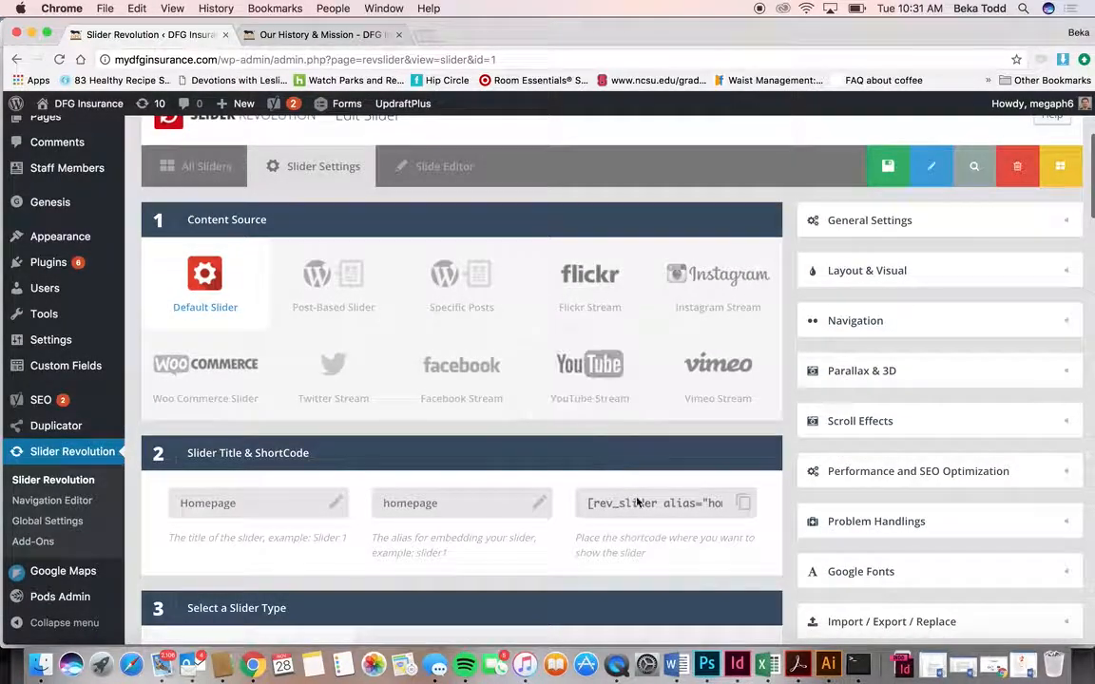
{"action": "left_click", "coordinate": [692, 509]}
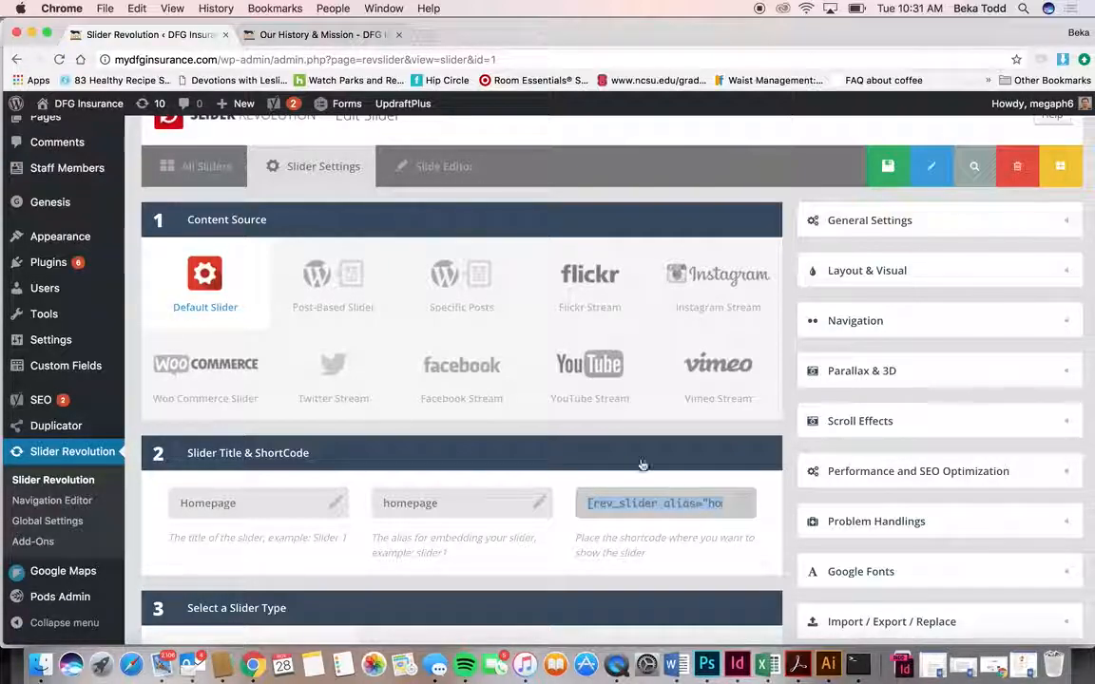
Return to the list of all sliders and look over the existing sliders and the options for adding another.
{"action": "left_click", "coordinate": [219, 184]}
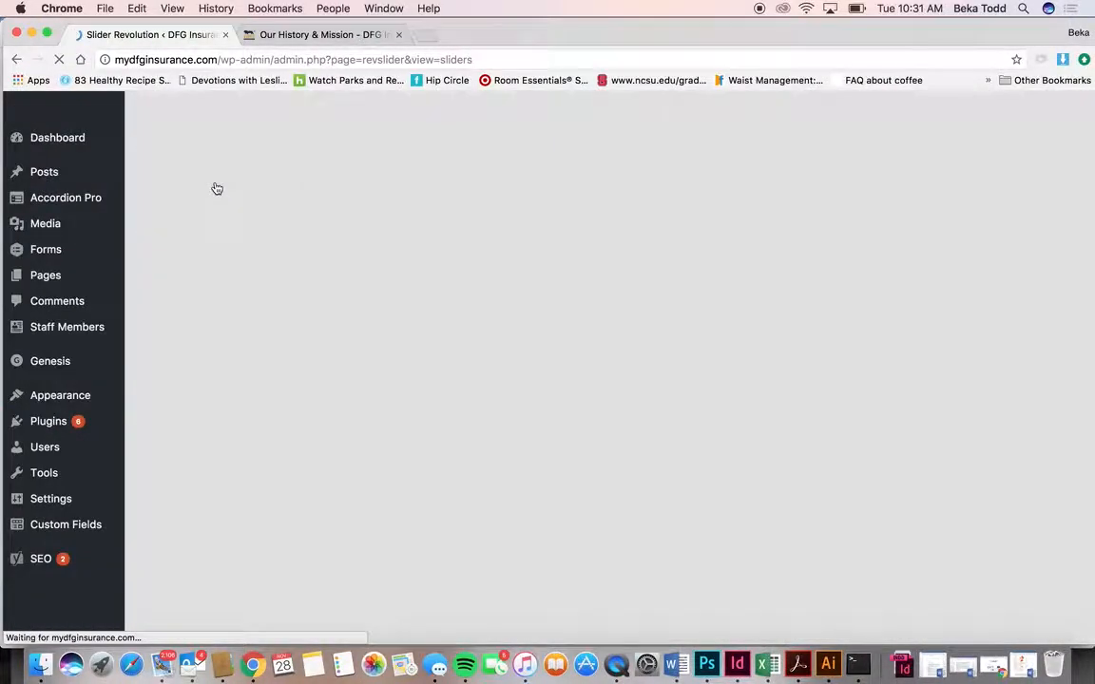
{"action": "scroll", "coordinate": [494, 408], "scroll_direction": "down", "scroll_amount": 3}
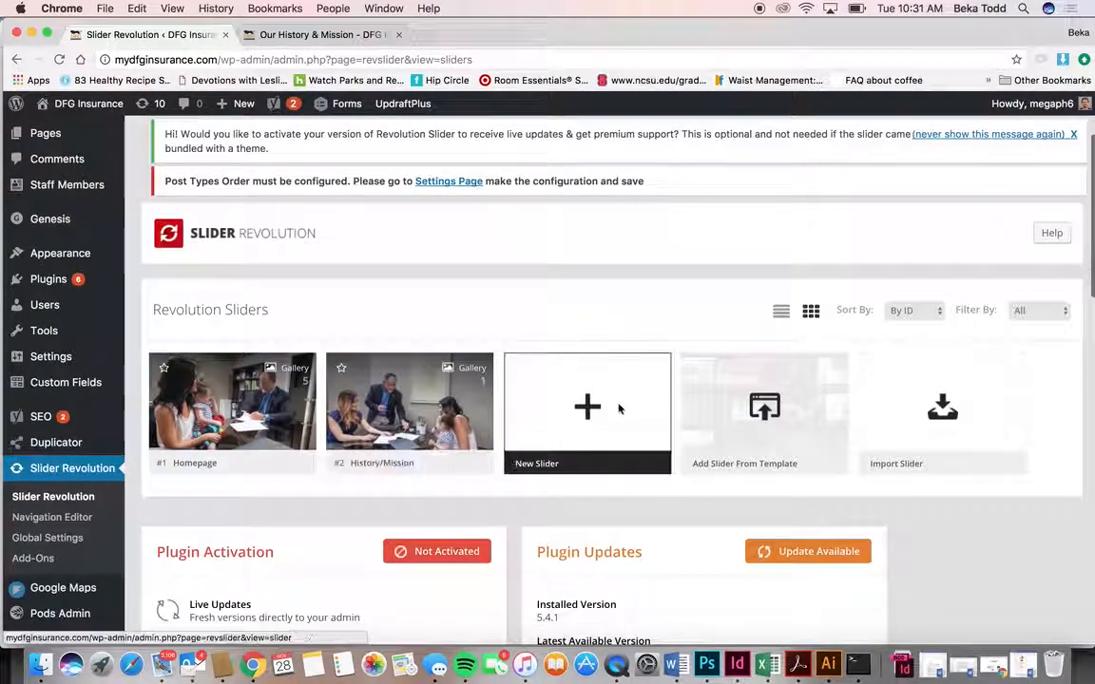
{"action": "scroll", "coordinate": [21, 418], "scroll_direction": "down", "scroll_amount": 3}
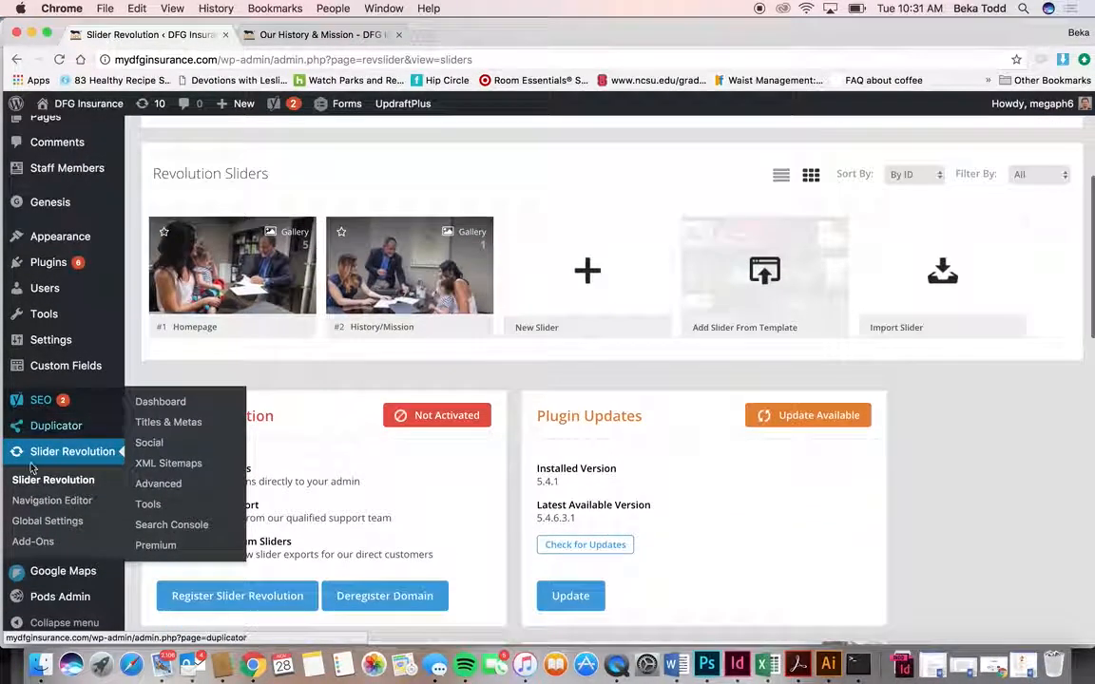
Open the DFG Insurance location from the Google Maps plugin's saved locations and examine its address field without changing it.
{"action": "mouse_move", "coordinate": [59, 570]}
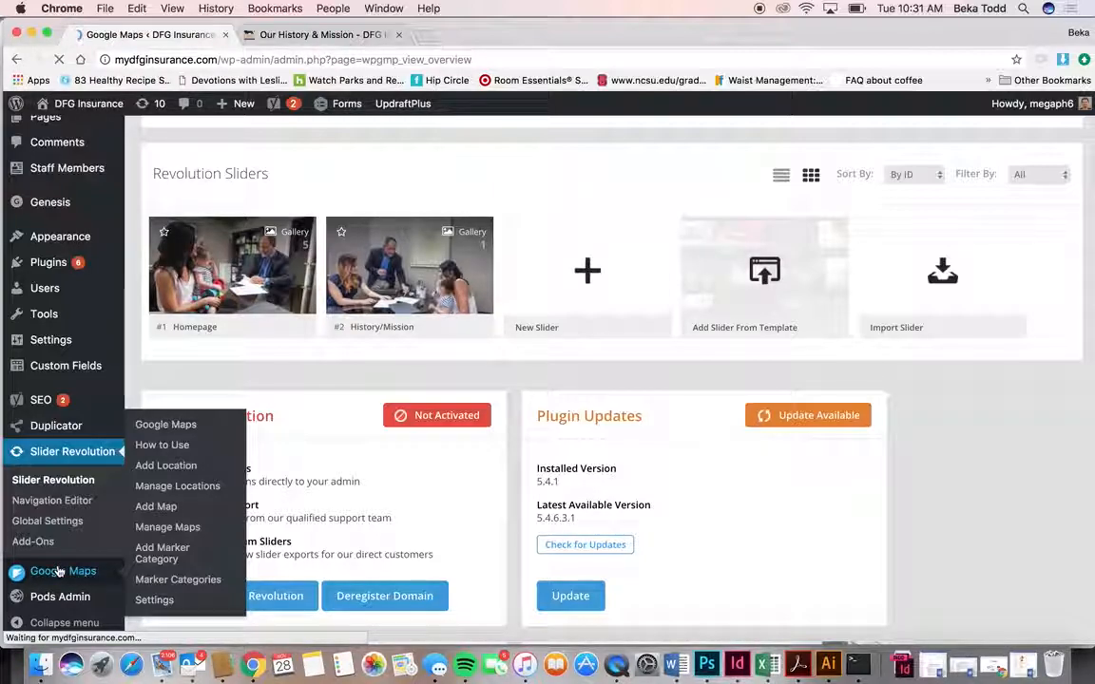
{"action": "scroll", "coordinate": [52, 571], "scroll_direction": "down", "scroll_amount": 5}
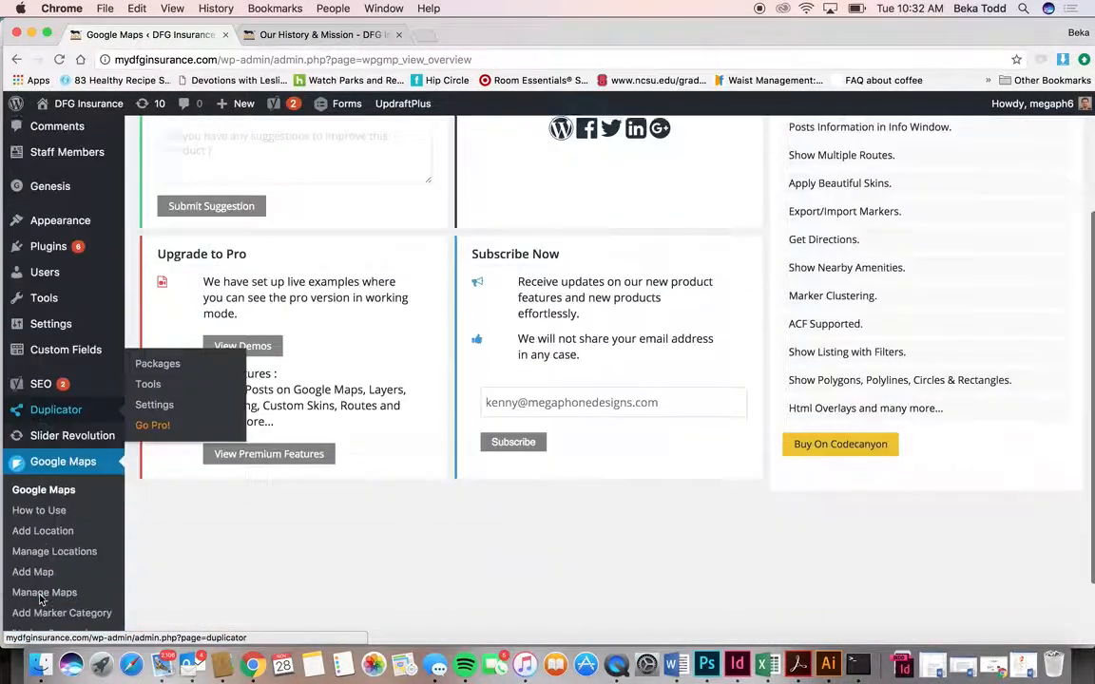
{"action": "left_click", "coordinate": [51, 478]}
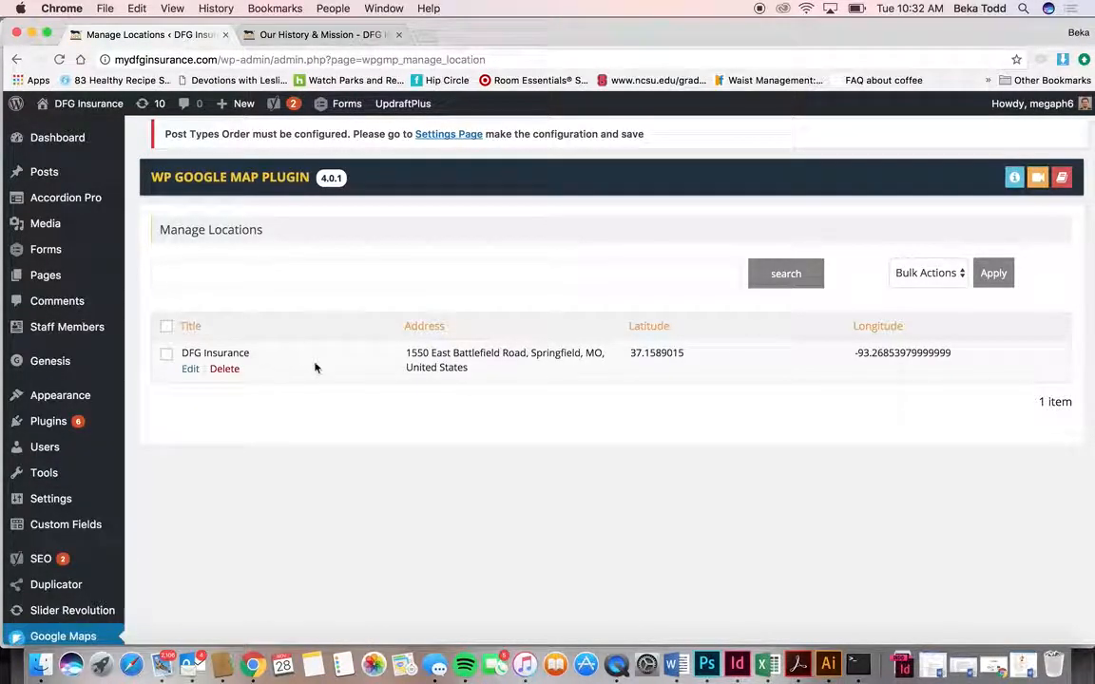
{"action": "left_click", "coordinate": [189, 371]}
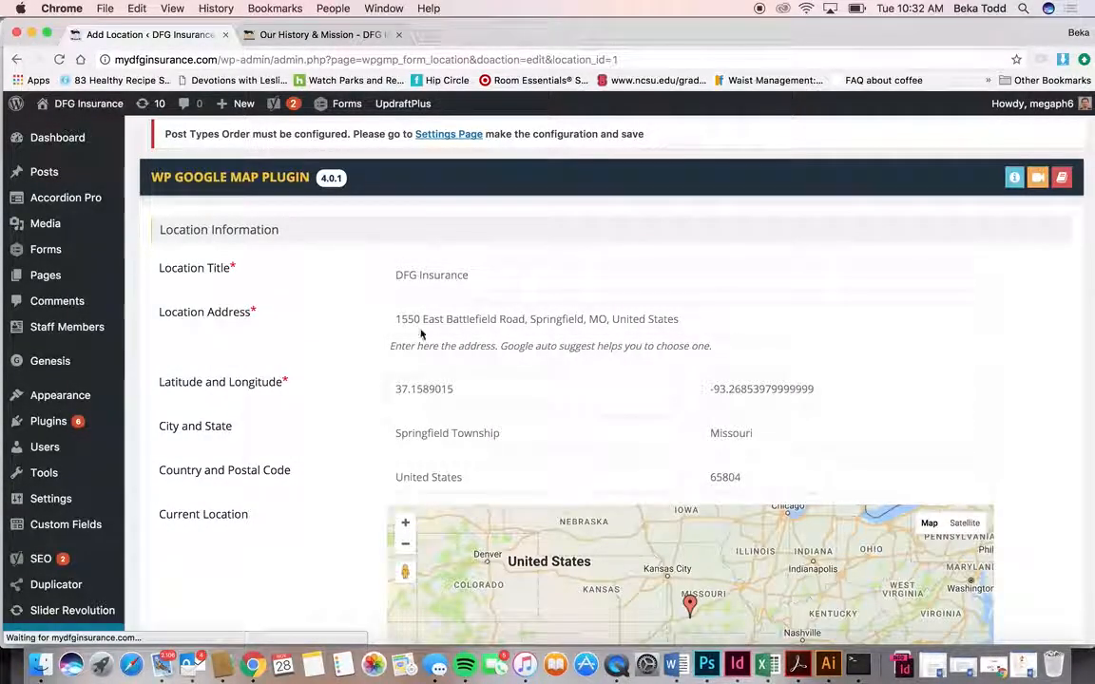
{"action": "left_click", "coordinate": [434, 322]}
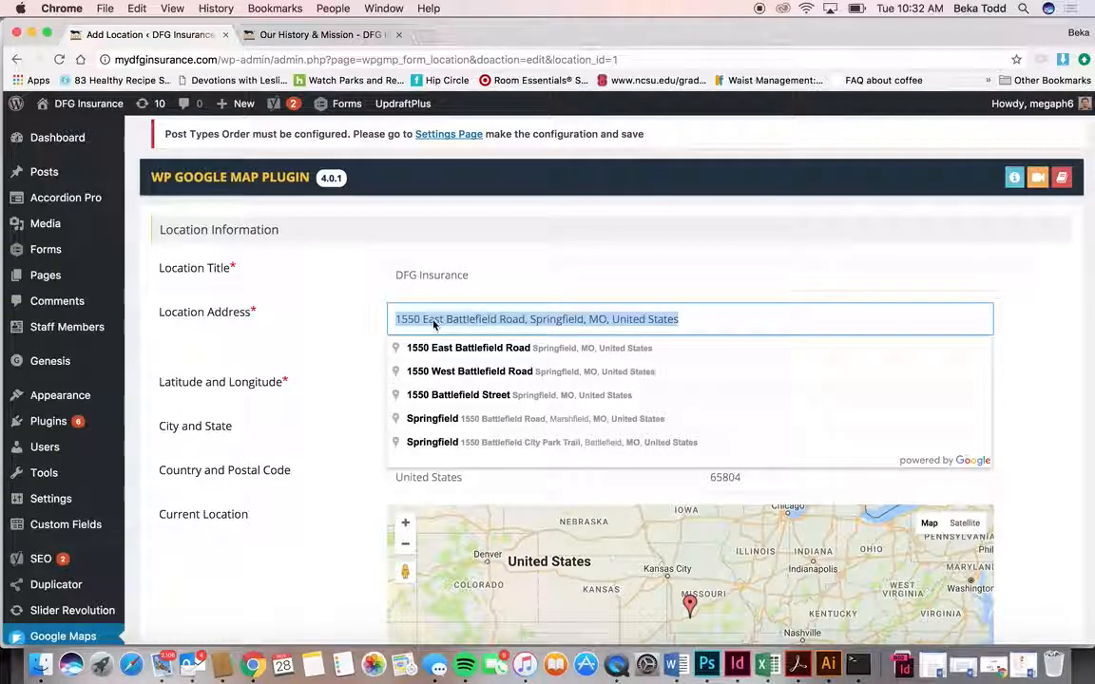
{"action": "left_click", "coordinate": [361, 328]}
Examine the location's map marker options and the directions link in its infowindow message, leaving everything unsaved.
{"action": "scroll", "coordinate": [361, 330], "scroll_direction": "down", "scroll_amount": 5}
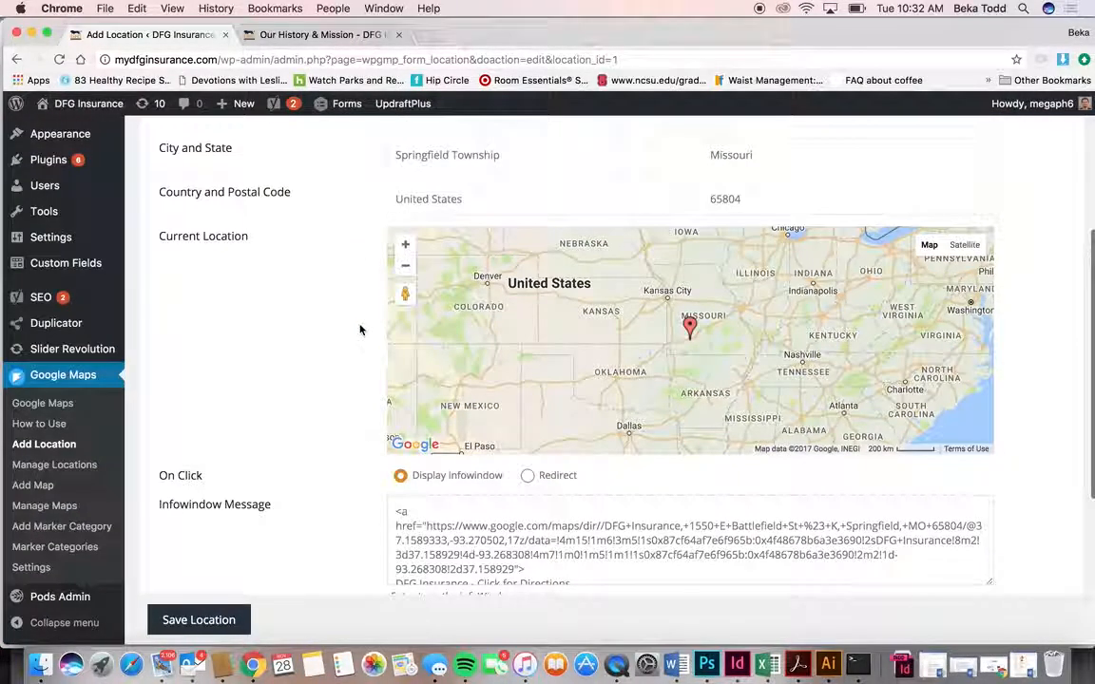
{"action": "scroll", "coordinate": [360, 330], "scroll_direction": "down", "scroll_amount": 5}
{"action": "scroll", "coordinate": [360, 330], "scroll_direction": "down", "scroll_amount": 1}
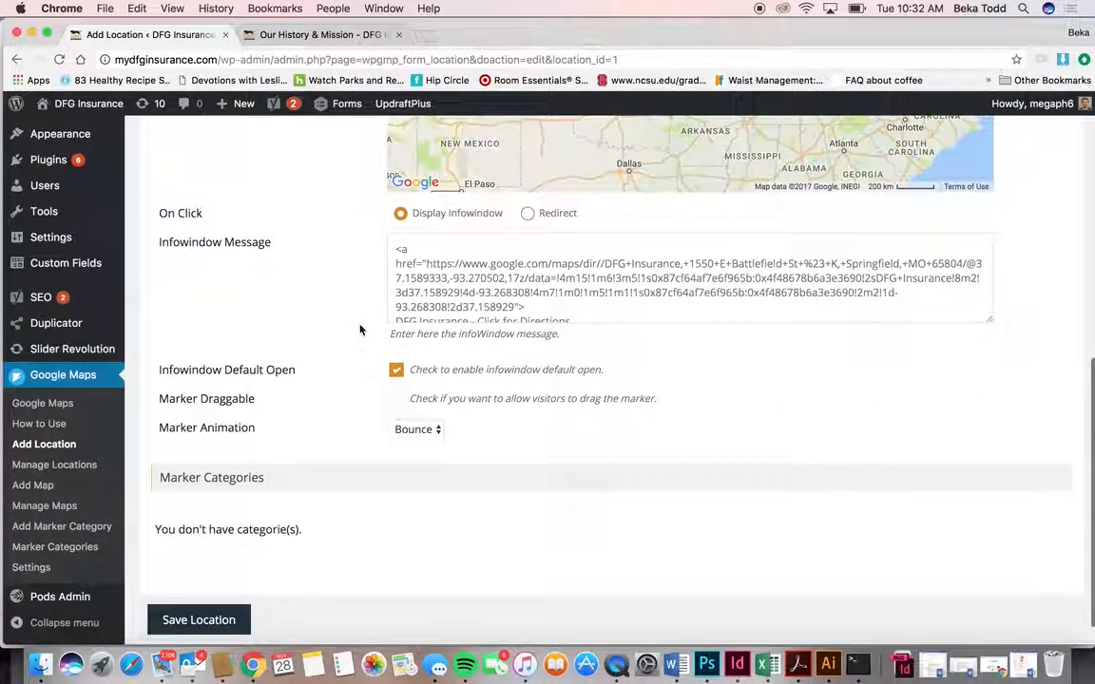
{"action": "scroll", "coordinate": [439, 280], "scroll_direction": "down", "scroll_amount": 3}
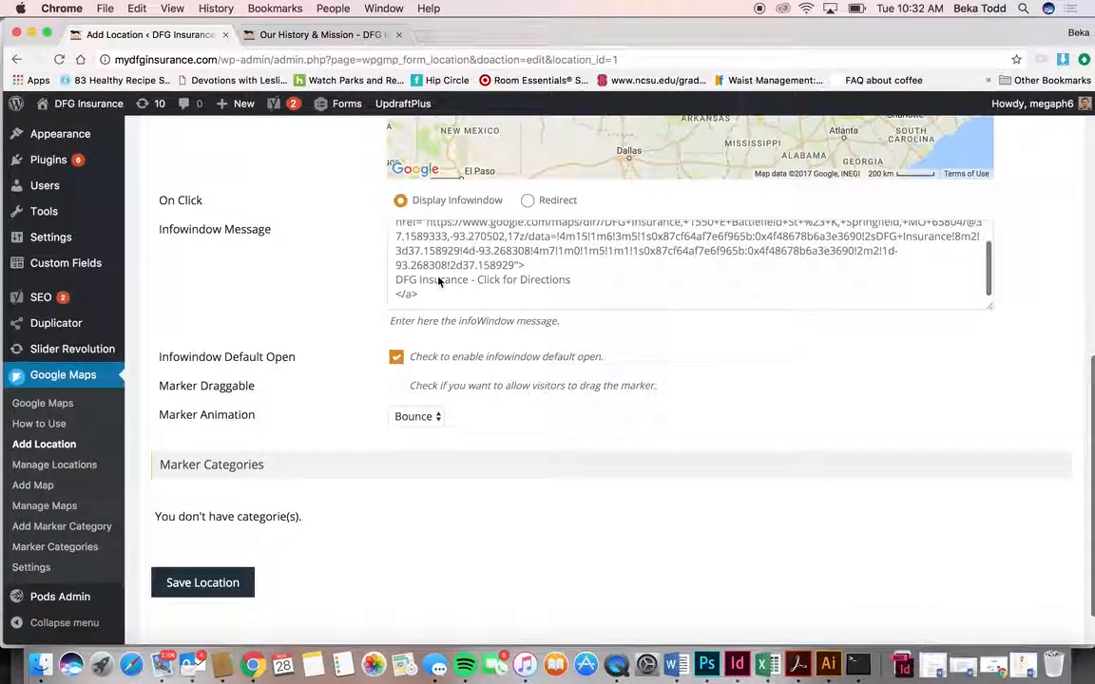
{"action": "scroll", "coordinate": [439, 280], "scroll_direction": "up", "scroll_amount": 4}
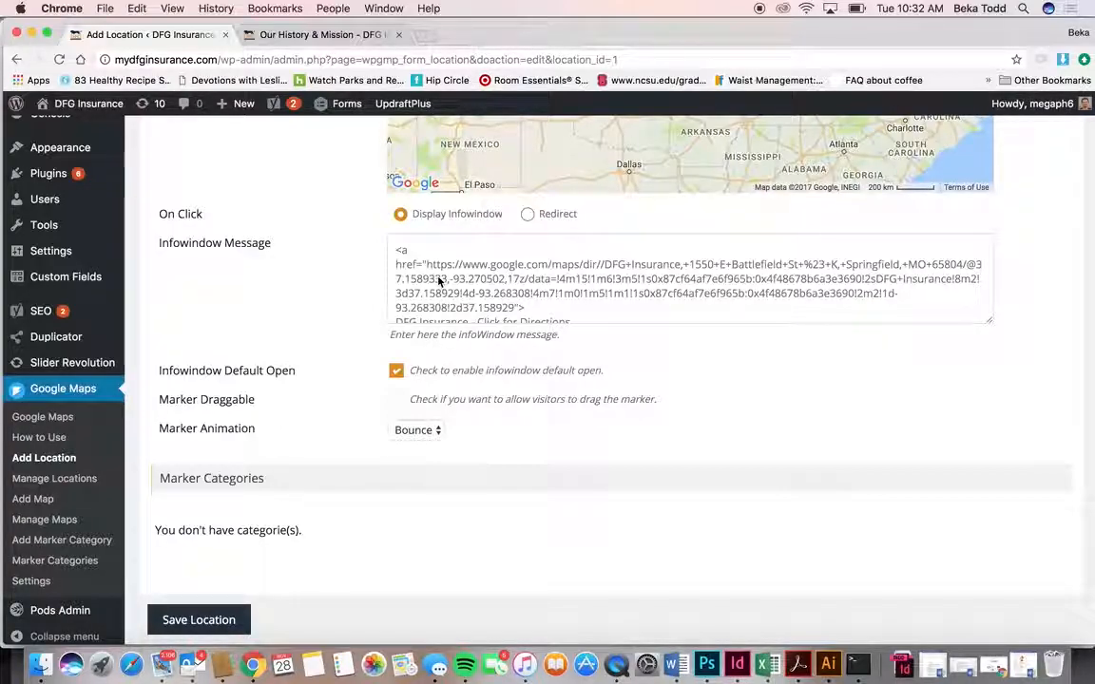
{"action": "left_click", "coordinate": [501, 282]}
{"action": "double_click", "coordinate": [501, 283]}
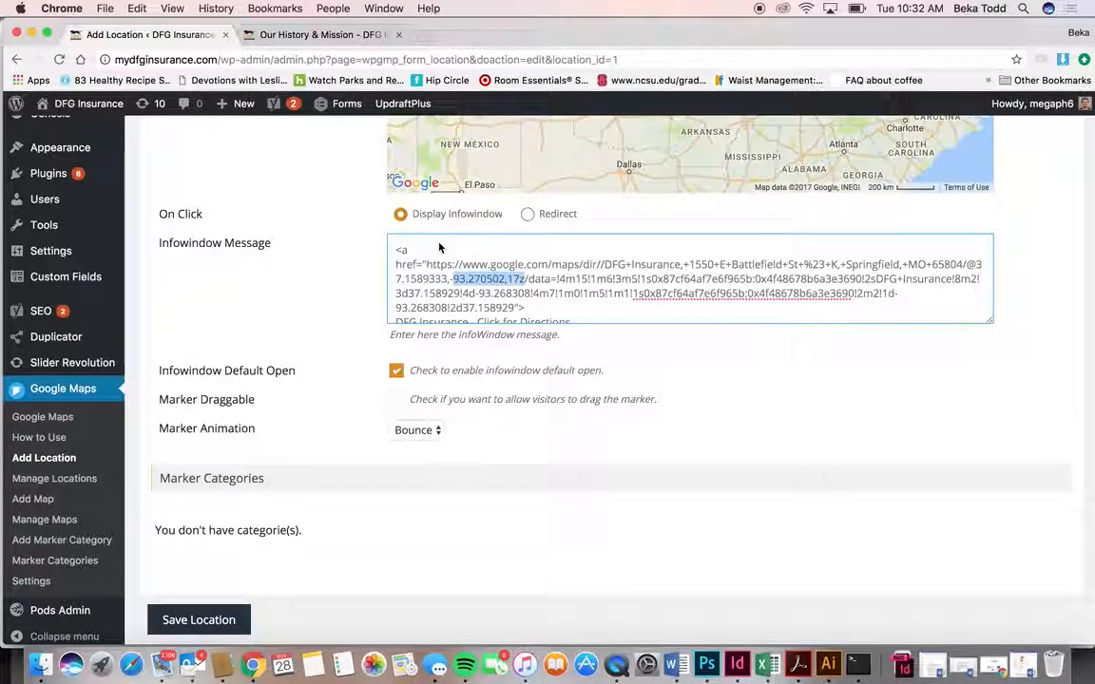
{"action": "scroll", "coordinate": [449, 332], "scroll_direction": "down", "scroll_amount": 1}
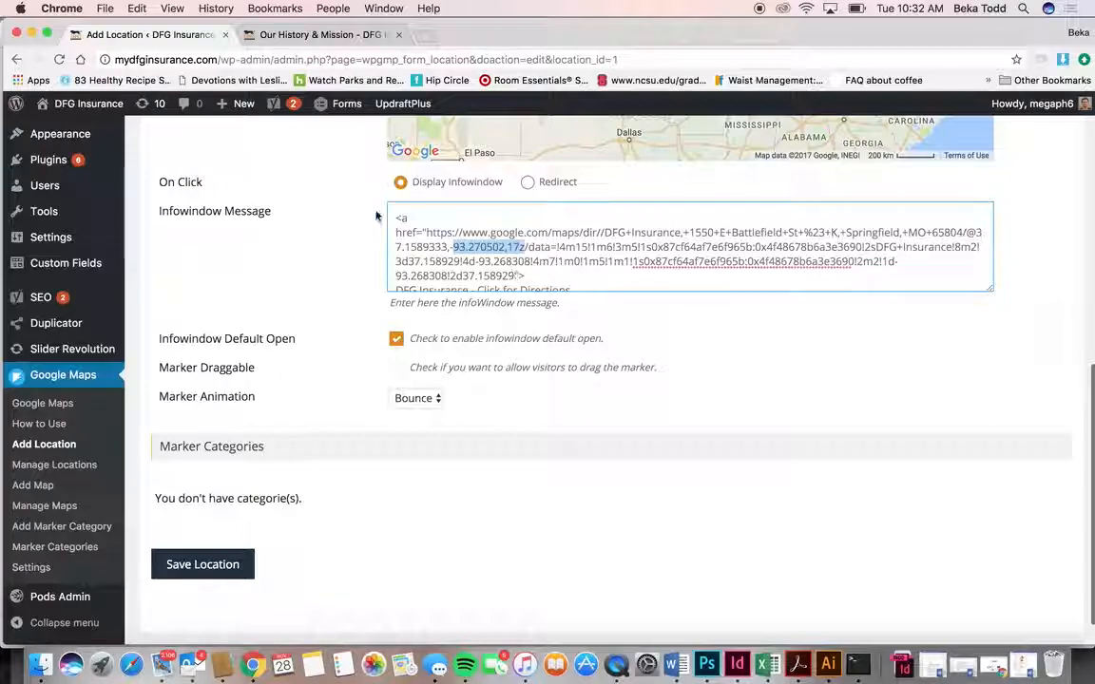
Open the Footer map from the Google Maps plugin's map list and review its size, zoom, control and layer settings.
{"action": "left_click", "coordinate": [44, 504]}
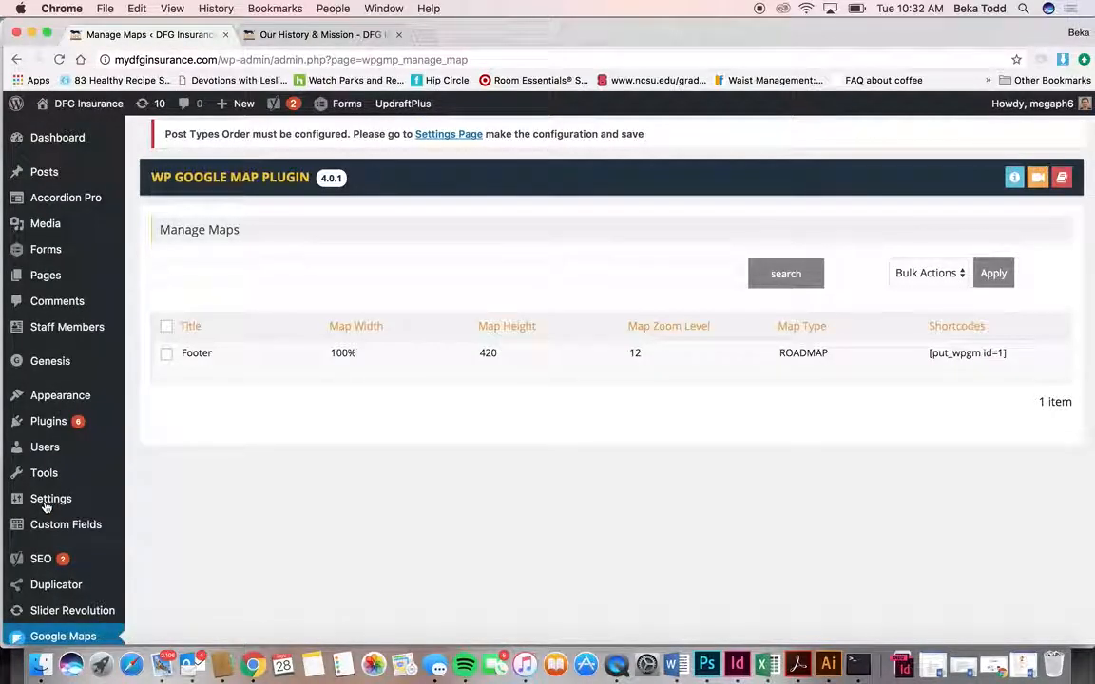
{"action": "left_click", "coordinate": [193, 373]}
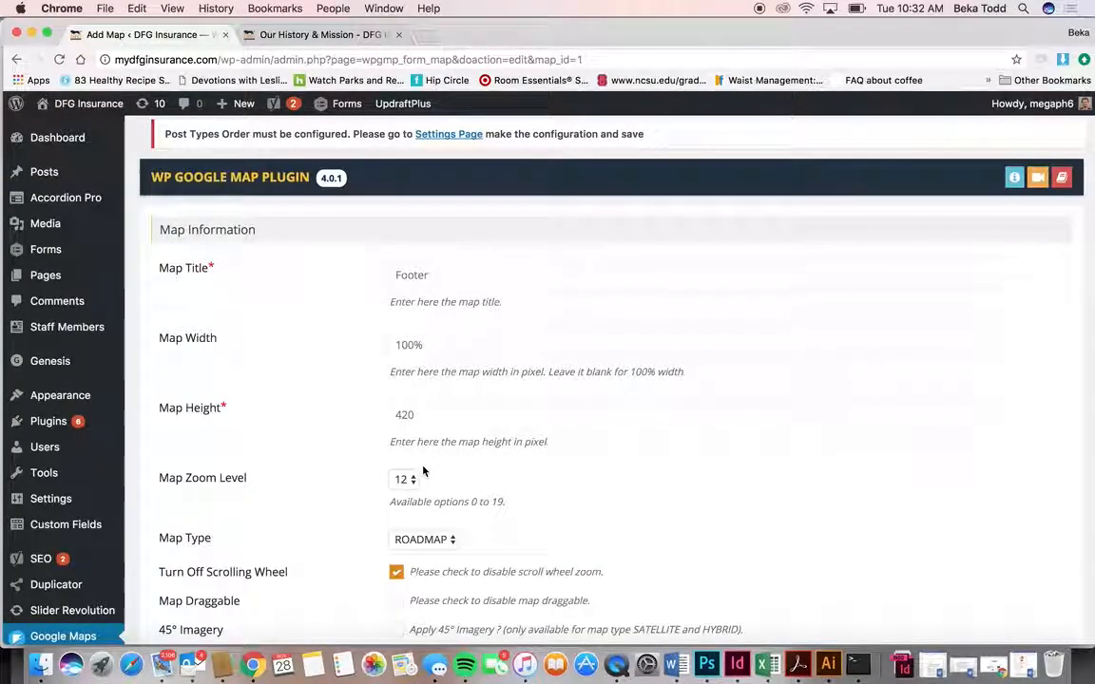
{"action": "scroll", "coordinate": [423, 472], "scroll_direction": "down", "scroll_amount": 10}
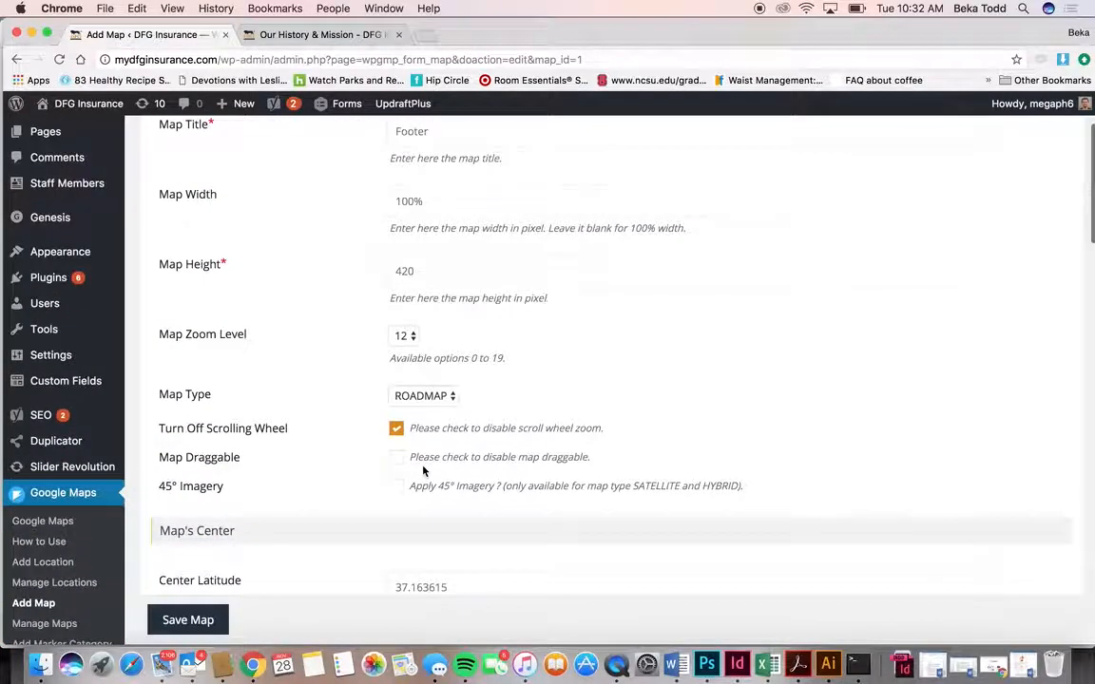
{"action": "scroll", "coordinate": [424, 472], "scroll_direction": "down", "scroll_amount": 8}
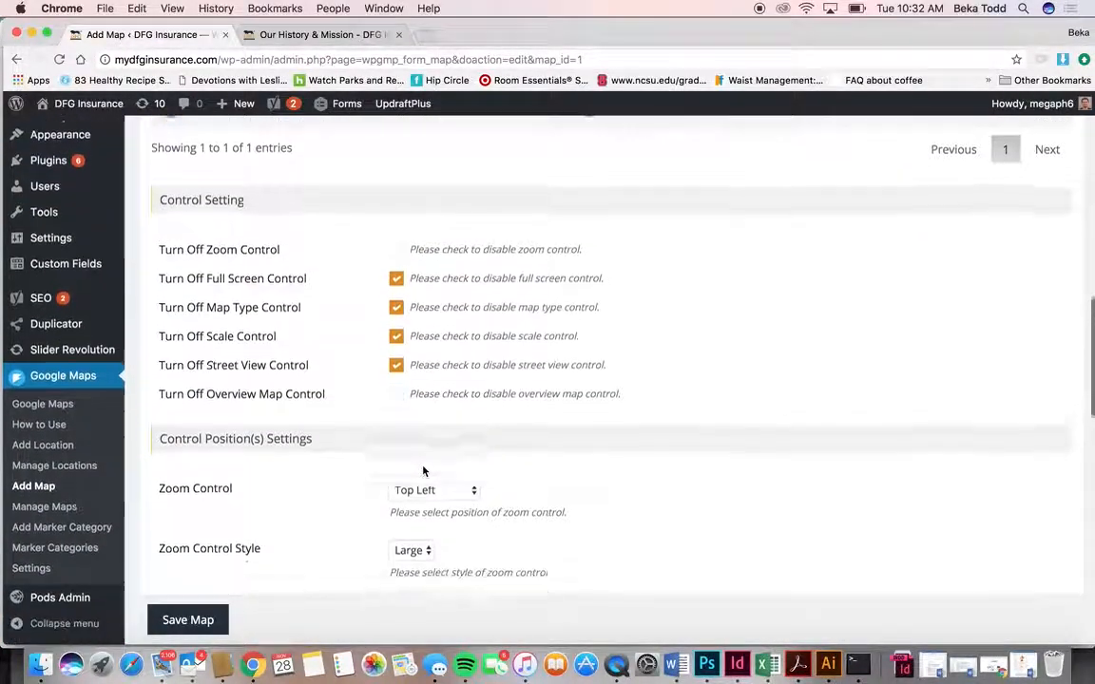
{"action": "scroll", "coordinate": [424, 471], "scroll_direction": "down", "scroll_amount": 5}
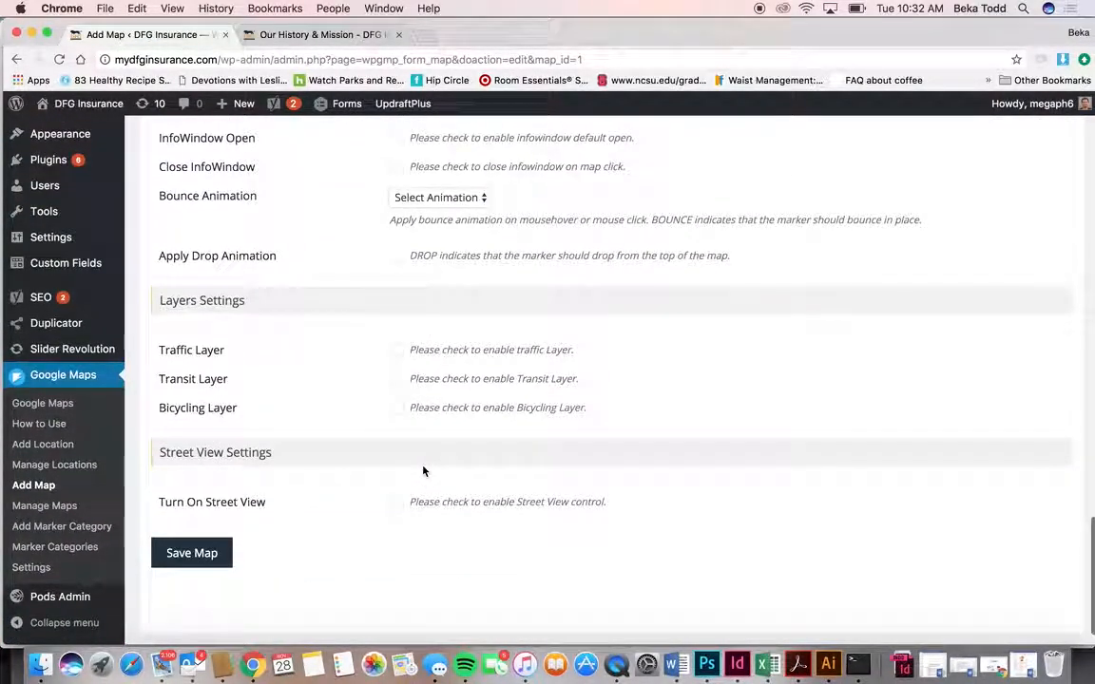
Check the saved location selected for the Footer map and look over its control position settings.
{"action": "scroll", "coordinate": [424, 471], "scroll_direction": "up", "scroll_amount": 10}
{"action": "scroll", "coordinate": [424, 471], "scroll_direction": "up", "scroll_amount": 3}
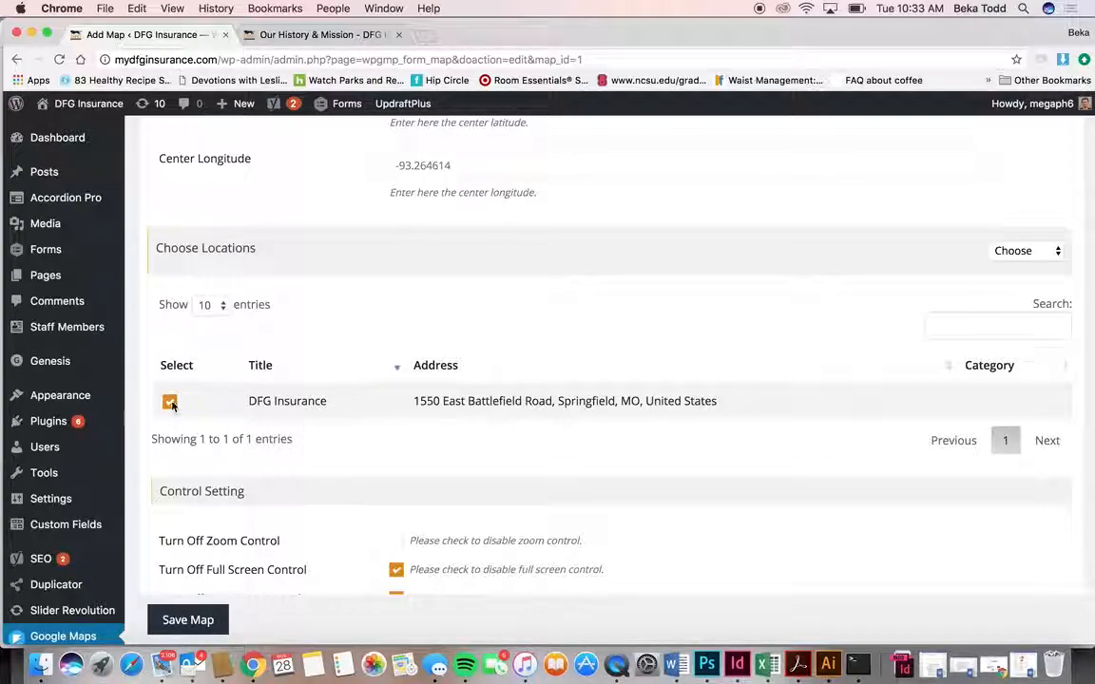
{"action": "scroll", "coordinate": [405, 429], "scroll_direction": "down", "scroll_amount": 5}
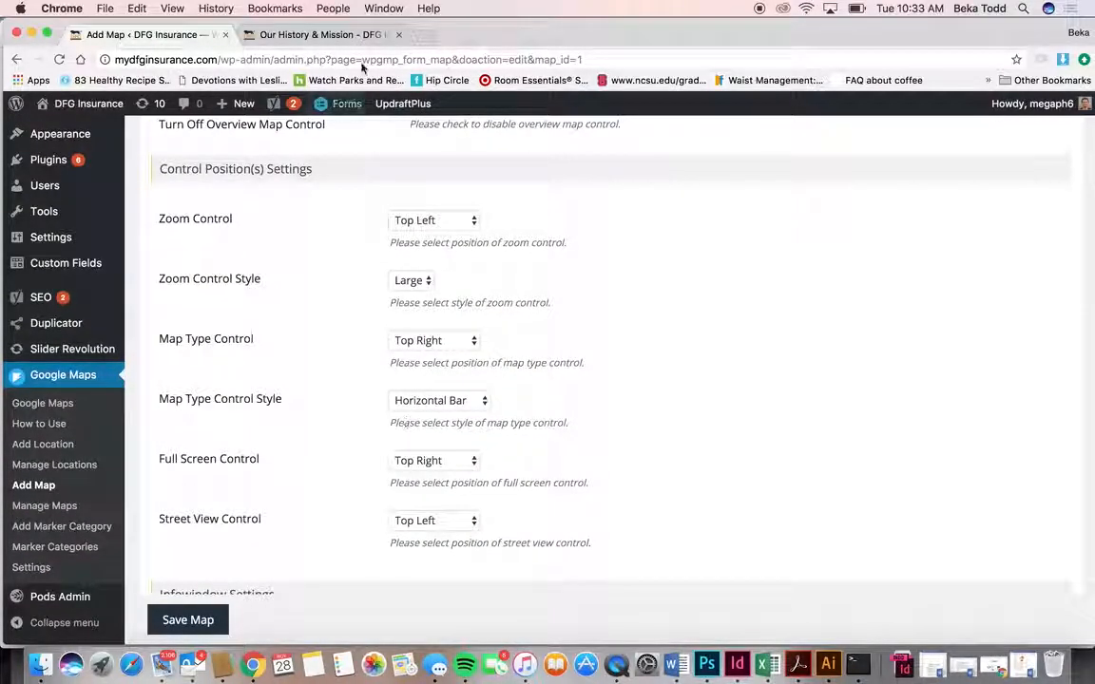
Switch to the live Our History & Mission page and examine the footer map with its directions infowindow.
{"action": "left_click", "coordinate": [337, 38]}
{"action": "scroll", "coordinate": [436, 355], "scroll_direction": "down", "scroll_amount": 15}
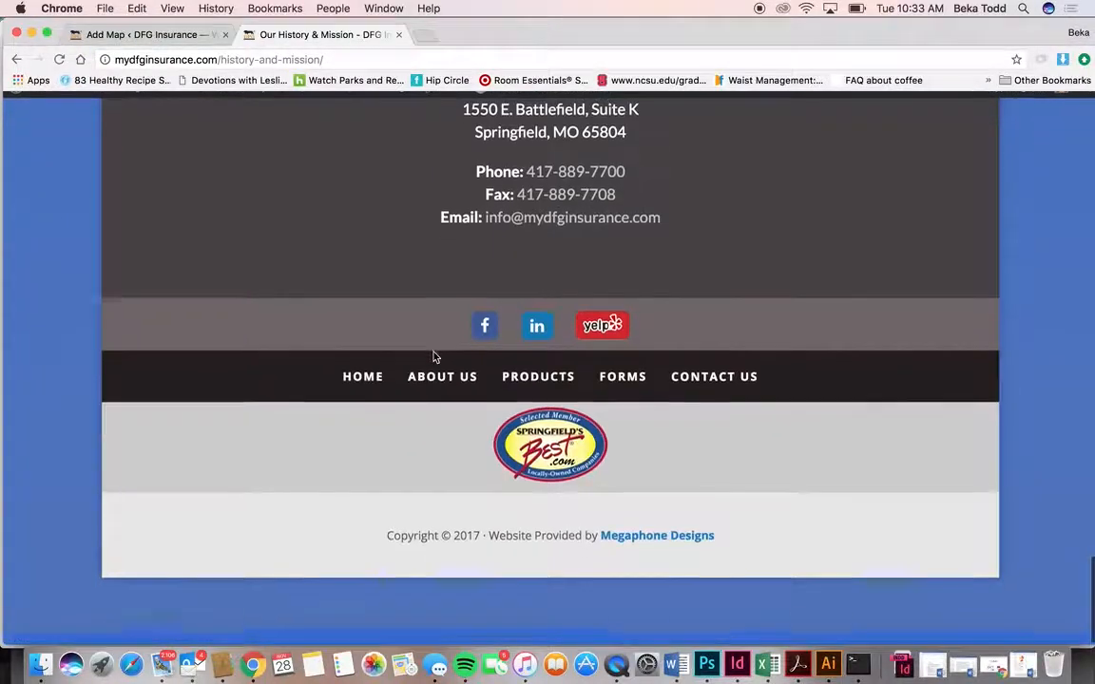
{"action": "scroll", "coordinate": [433, 357], "scroll_direction": "up", "scroll_amount": 3}
{"action": "scroll", "coordinate": [433, 357], "scroll_direction": "up", "scroll_amount": 3}
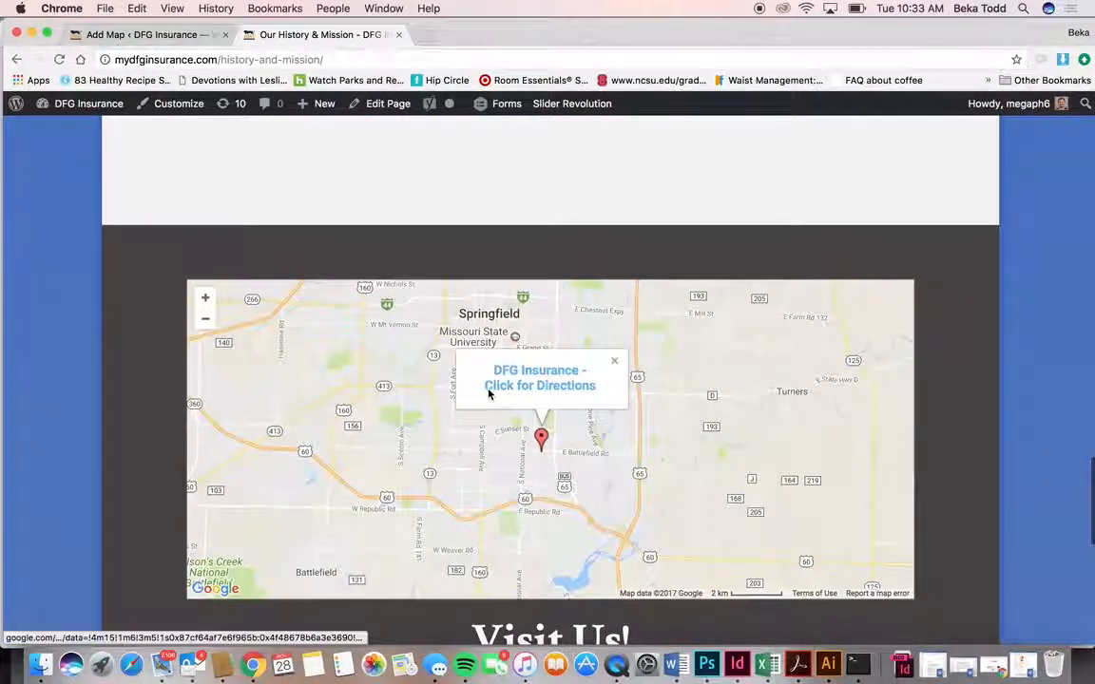
Return to the Footer map's edit form and review its control position, infowindow and map information settings.
{"action": "left_click", "coordinate": [143, 34]}
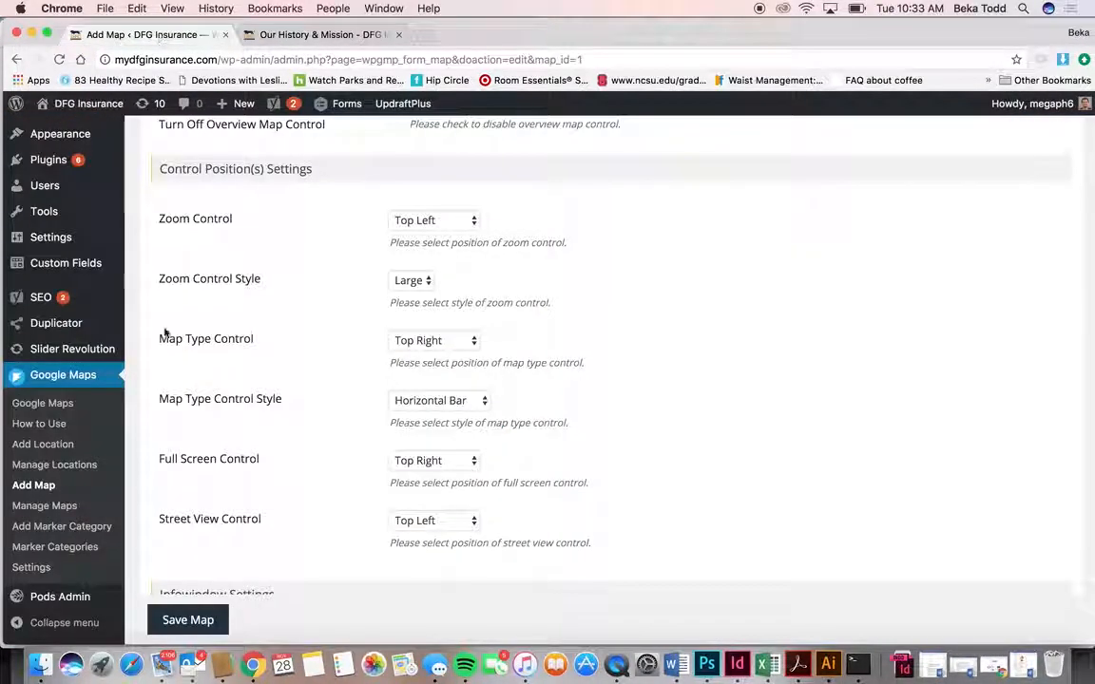
{"action": "scroll", "coordinate": [88, 521], "scroll_direction": "down", "scroll_amount": 3}
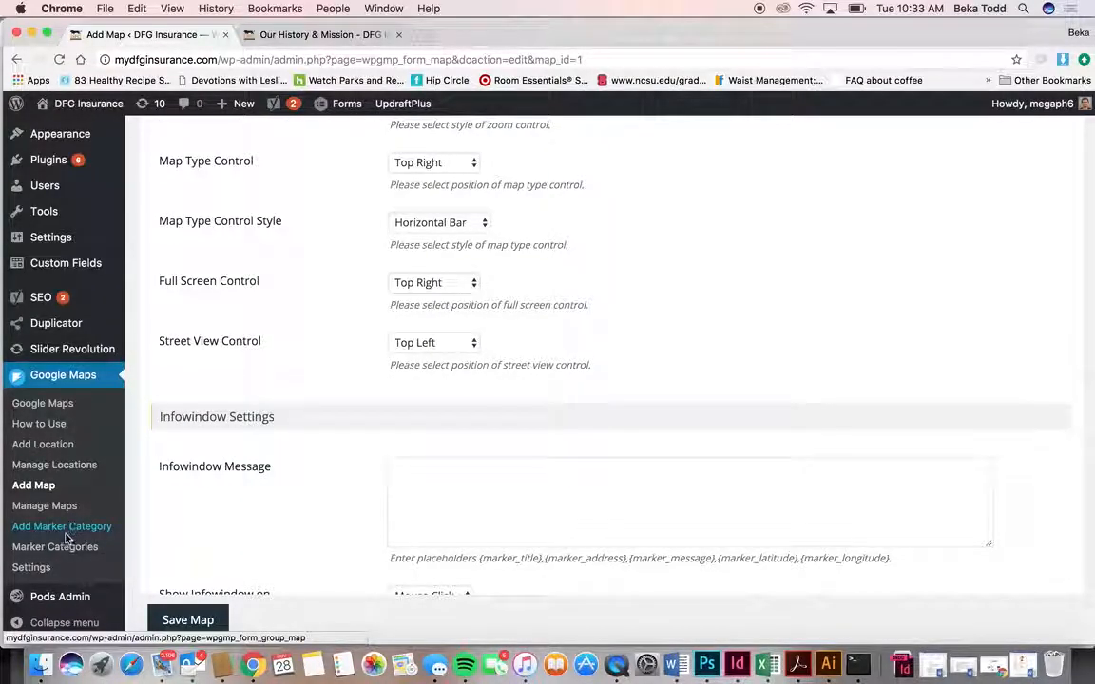
{"action": "scroll", "coordinate": [95, 423], "scroll_direction": "up", "scroll_amount": 15}
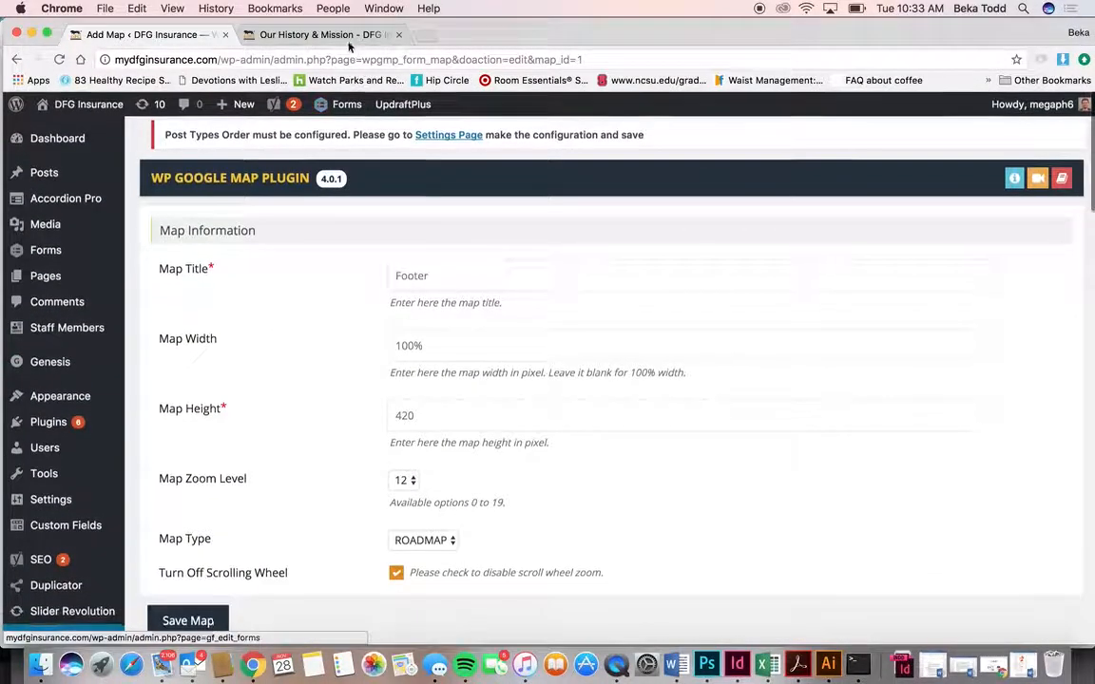
Go to the live site's home page, look through its slider, video and welcome sections, and return to the header.
{"action": "left_click", "coordinate": [320, 34]}
{"action": "scroll", "coordinate": [267, 249], "scroll_direction": "up", "scroll_amount": 20}
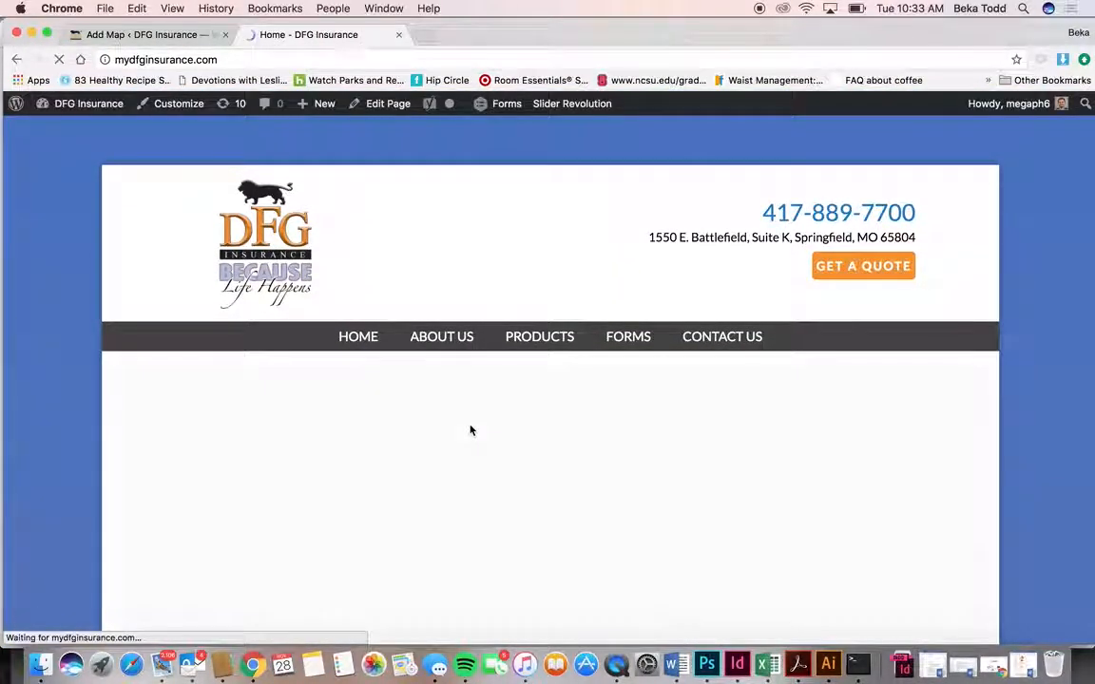
{"action": "scroll", "coordinate": [470, 431], "scroll_direction": "down", "scroll_amount": 10}
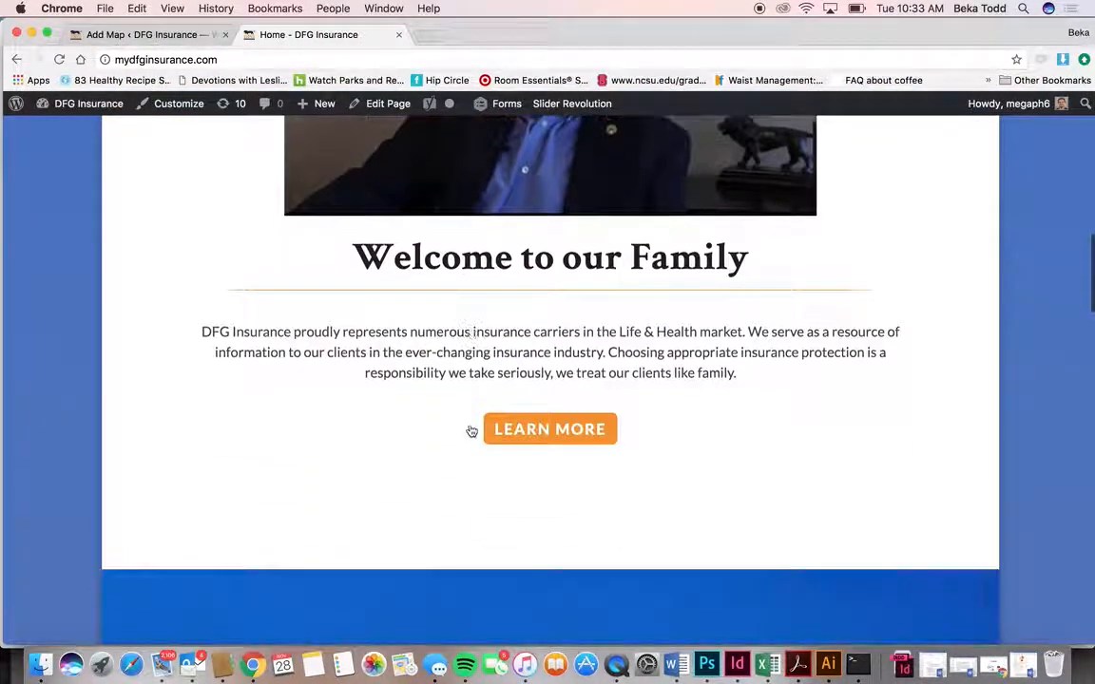
{"action": "scroll", "coordinate": [471, 430], "scroll_direction": "down", "scroll_amount": 10}
{"action": "scroll", "coordinate": [470, 430], "scroll_direction": "up", "scroll_amount": 15}
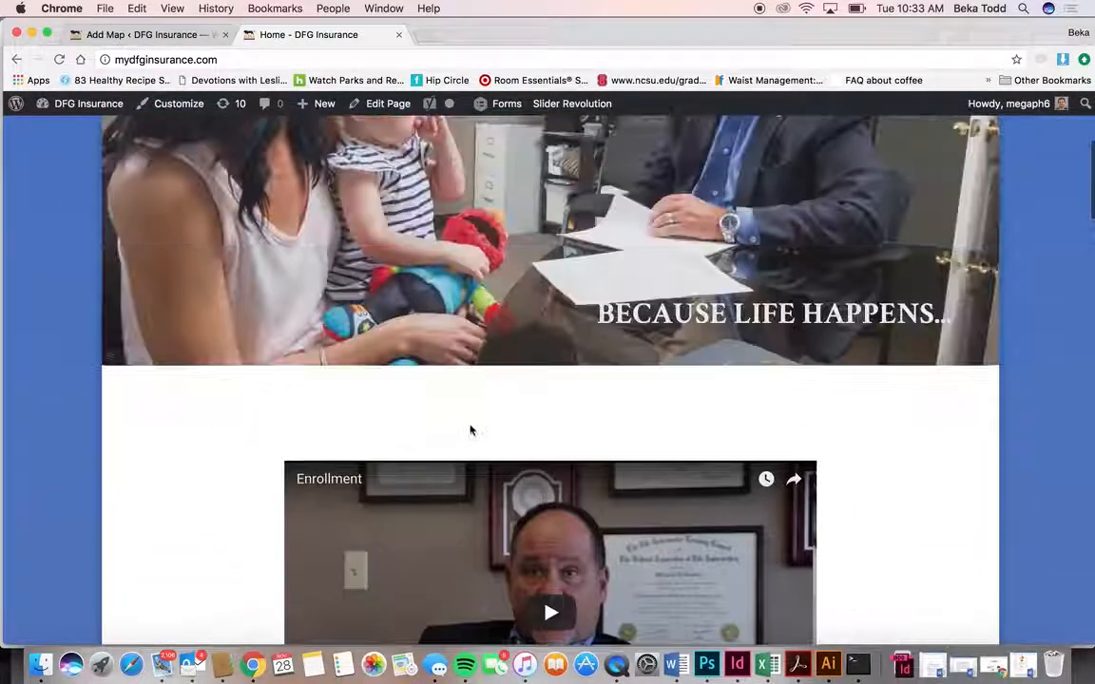
{"action": "scroll", "coordinate": [470, 431], "scroll_direction": "up", "scroll_amount": 5}
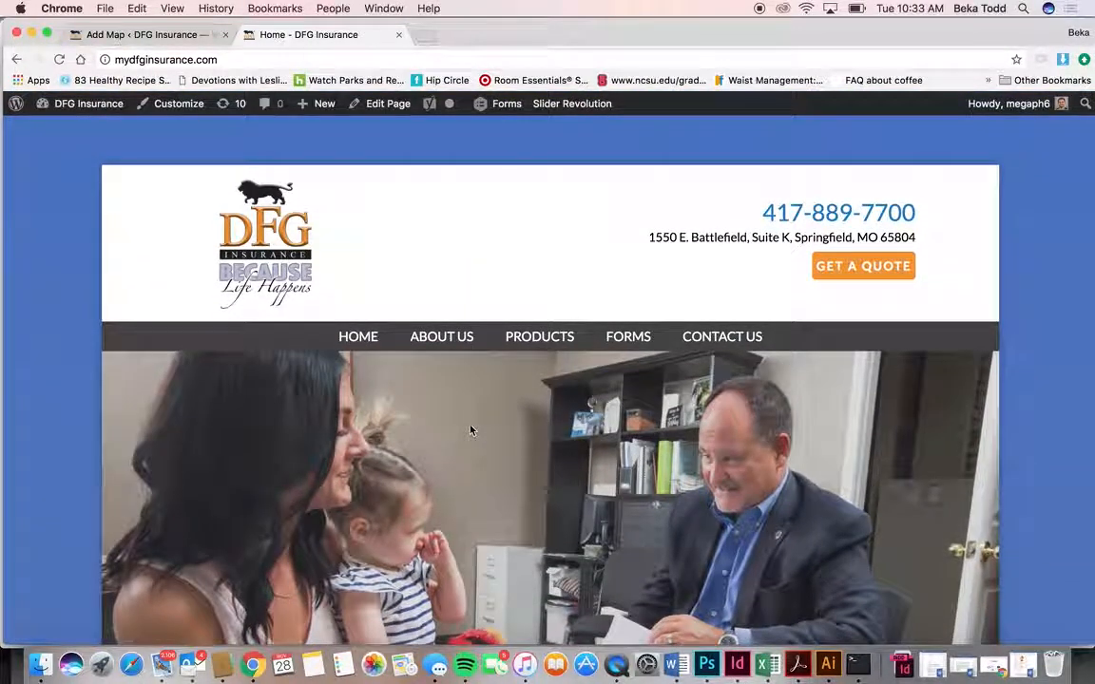